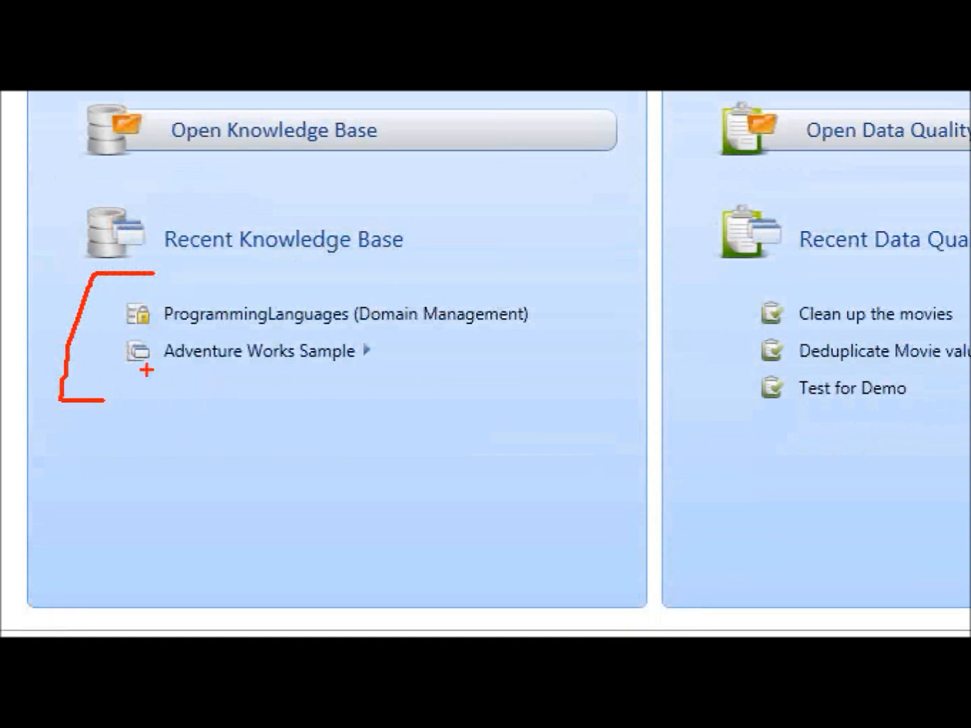
mouse_move(130, 329)
mouse_down()
mouse_move(98, 367)
mouse_move(120, 392)
mouse_up()
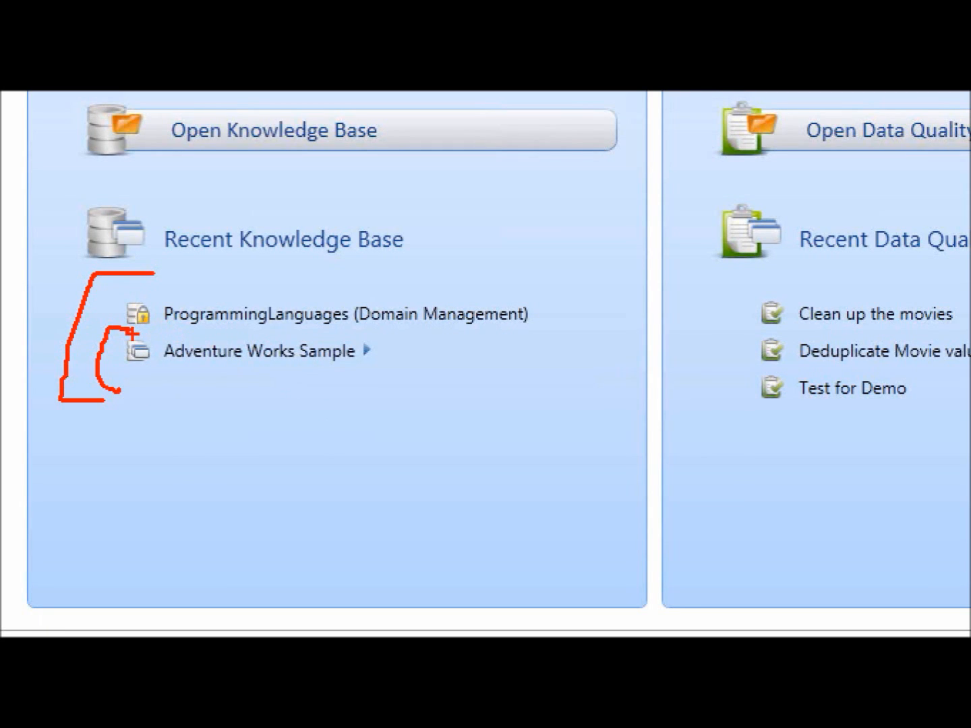
mouse_move(132, 333)
mouse_down()
mouse_move(168, 333)
mouse_move(147, 286)
mouse_move(108, 310)
mouse_move(110, 326)
mouse_up()
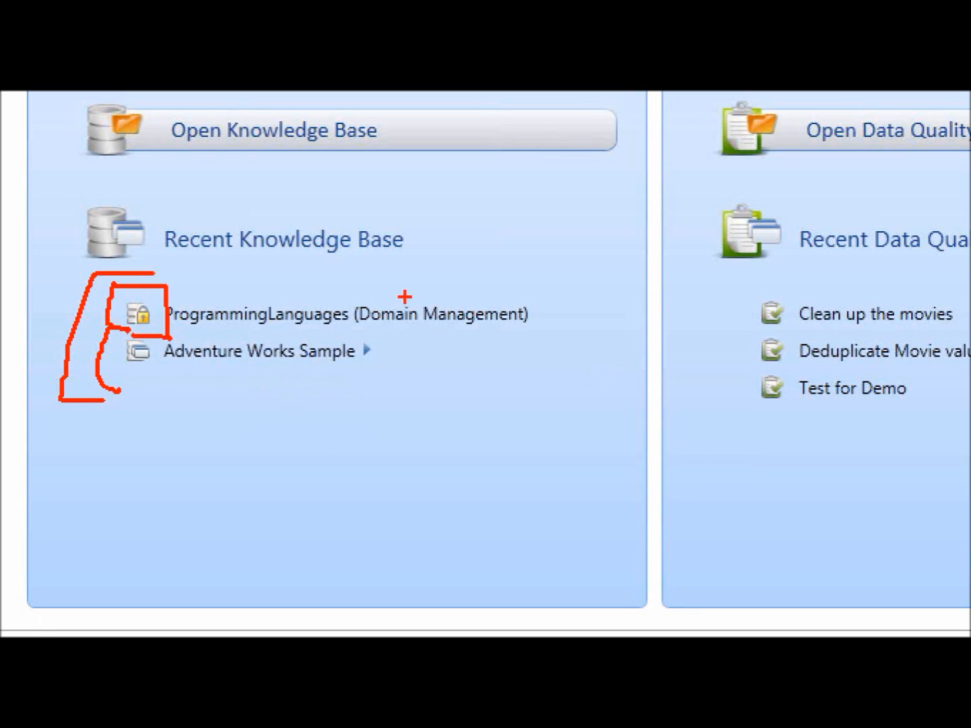
drag(363, 333, 489, 331)
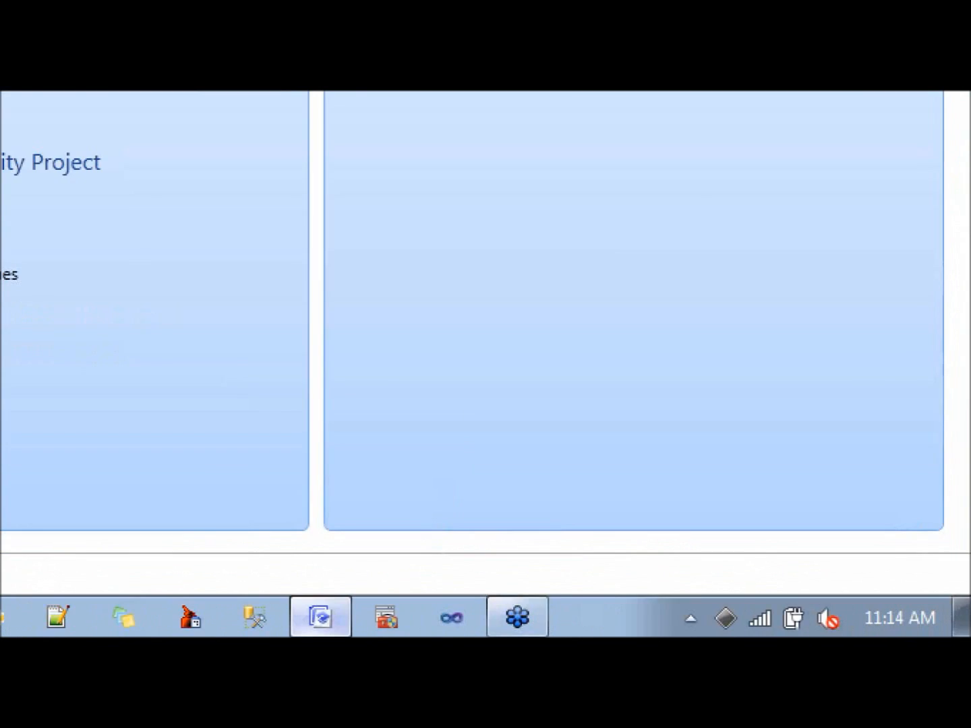
mouse_move(403, 236)
mouse_down()
mouse_move(325, 219)
mouse_move(280, 356)
mouse_move(314, 370)
mouse_up()
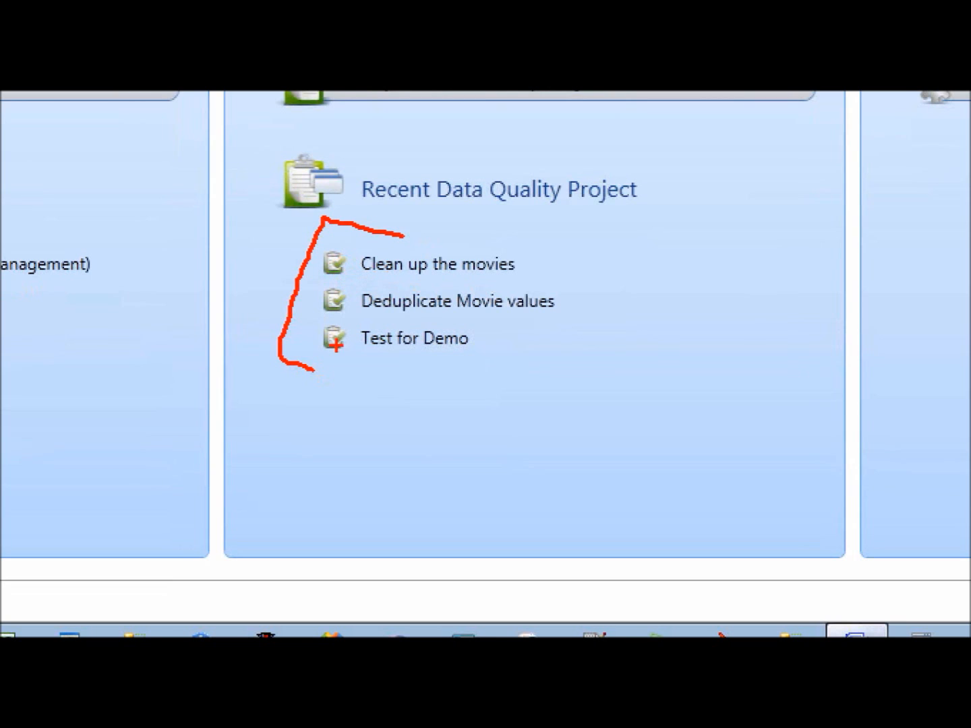
click(468, 391)
key(Escape)
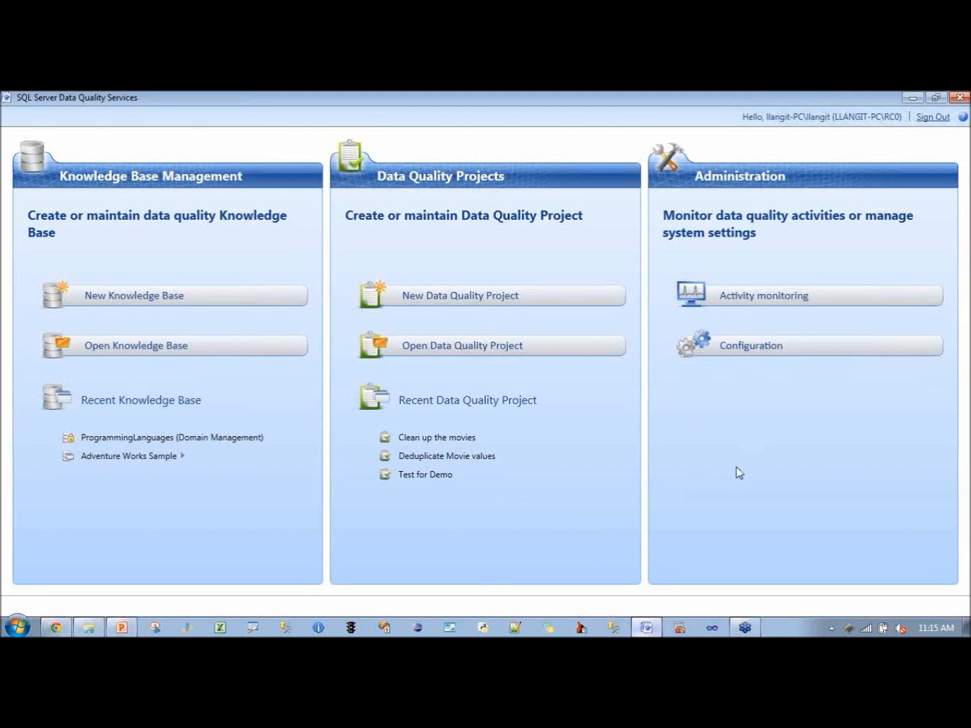
- Start a new knowledge base named "Demo for Webcast" with the description "March 2012"
click(149, 302)
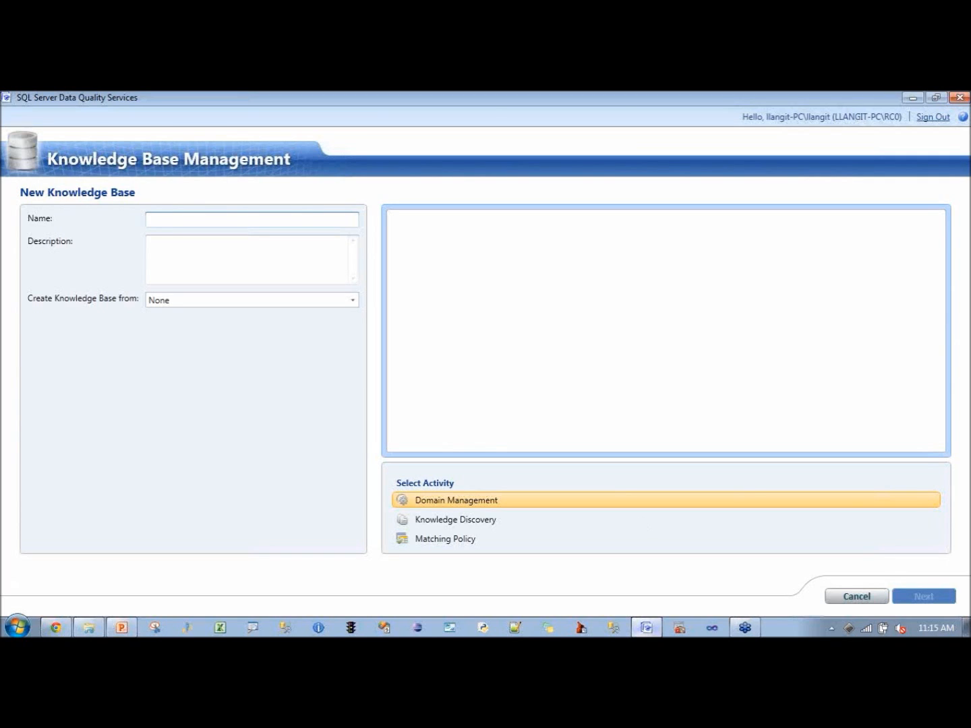
text(Demo for Webcast)
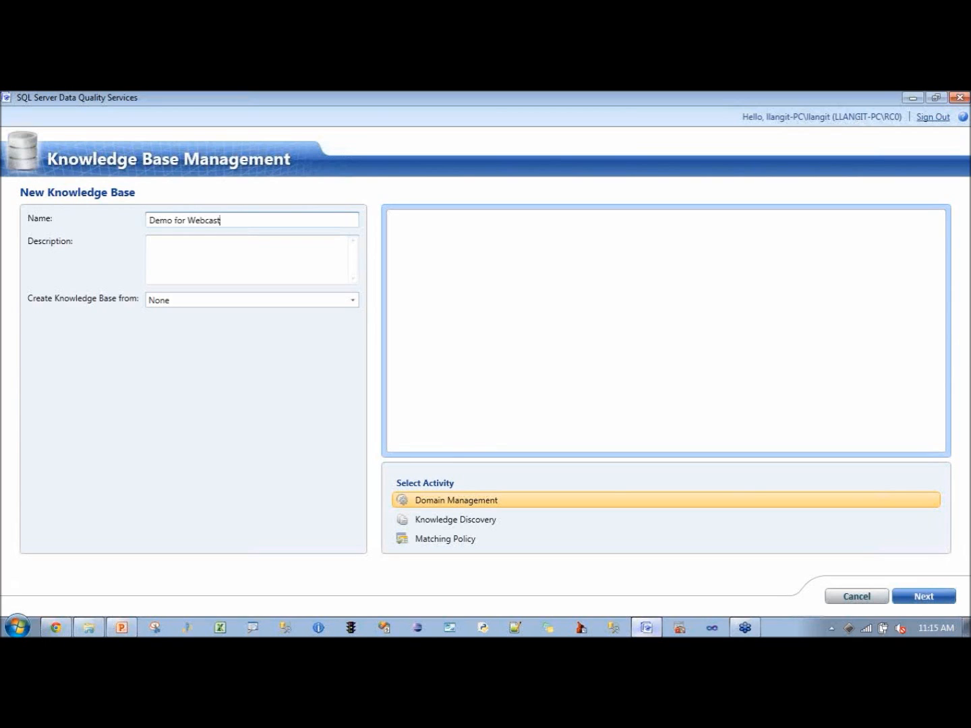
click(268, 257)
text(March 2012)
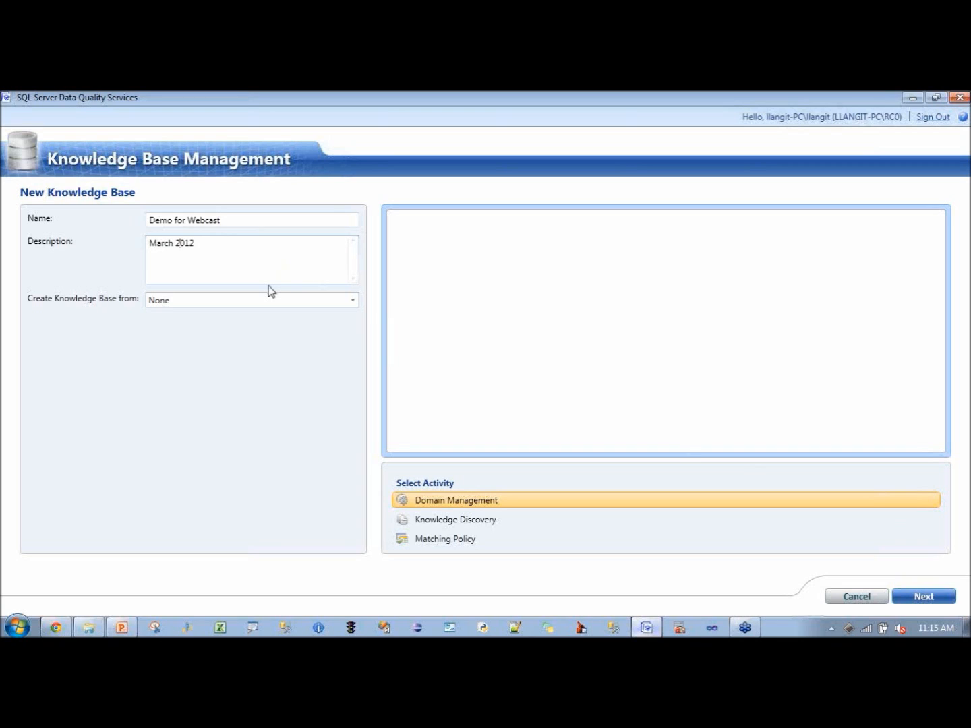
- Base the new knowledge base on the existing DQS Data knowledge base and proceed with the Domain Management activity
click(349, 300)
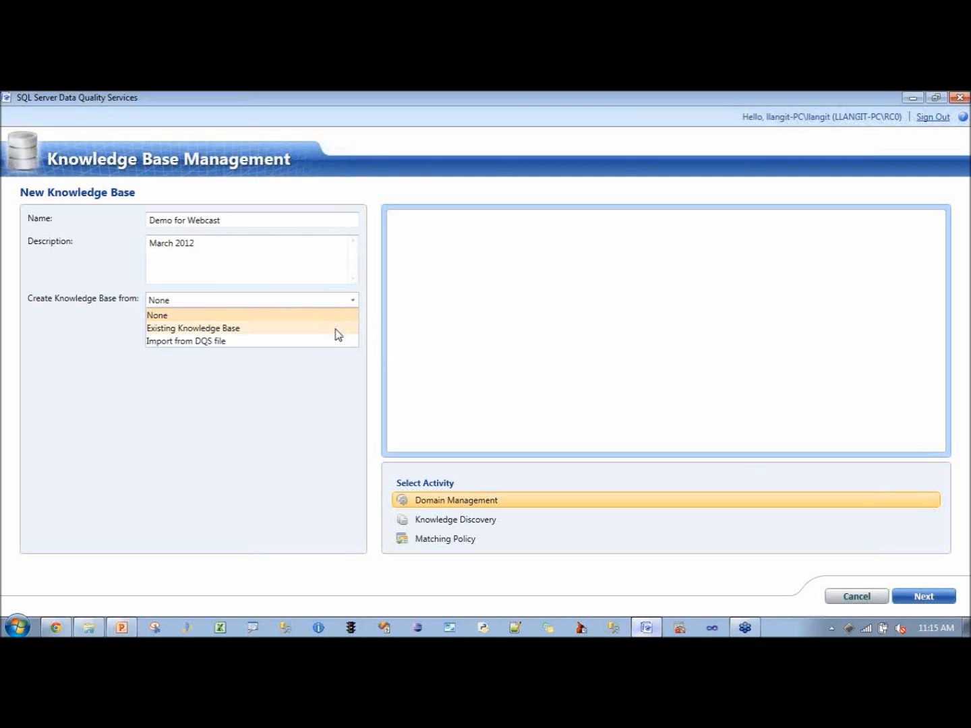
click(337, 329)
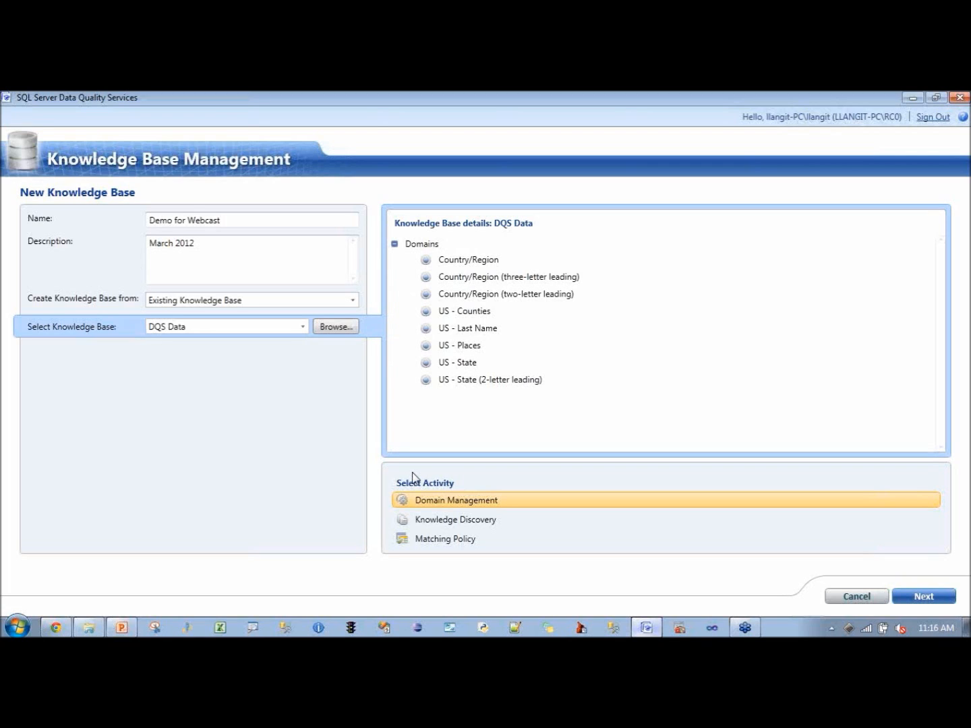
click(455, 363)
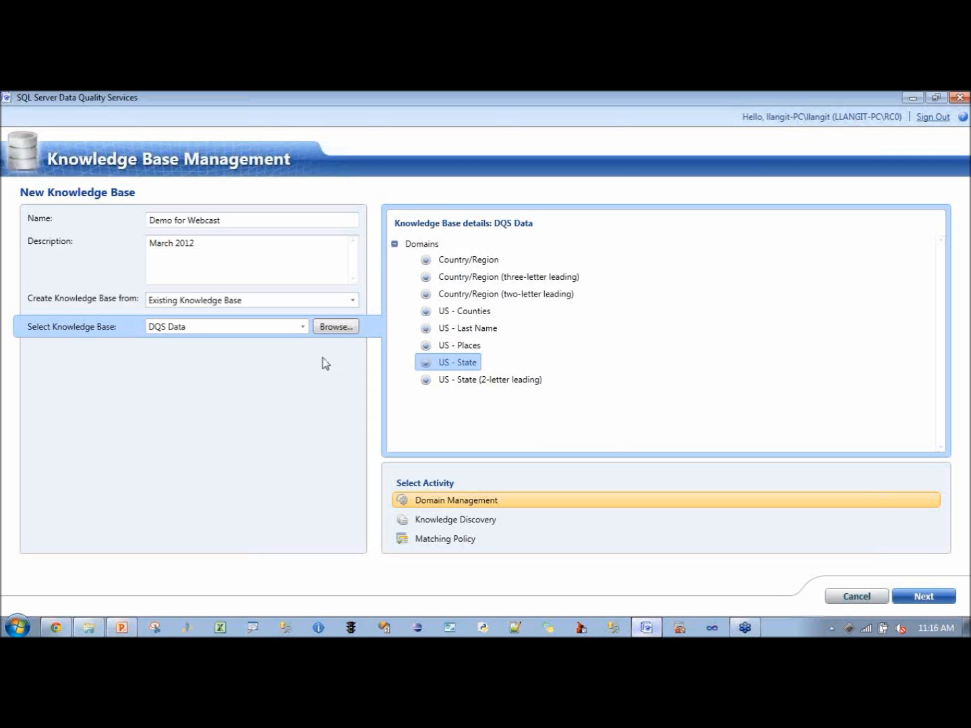
click(303, 327)
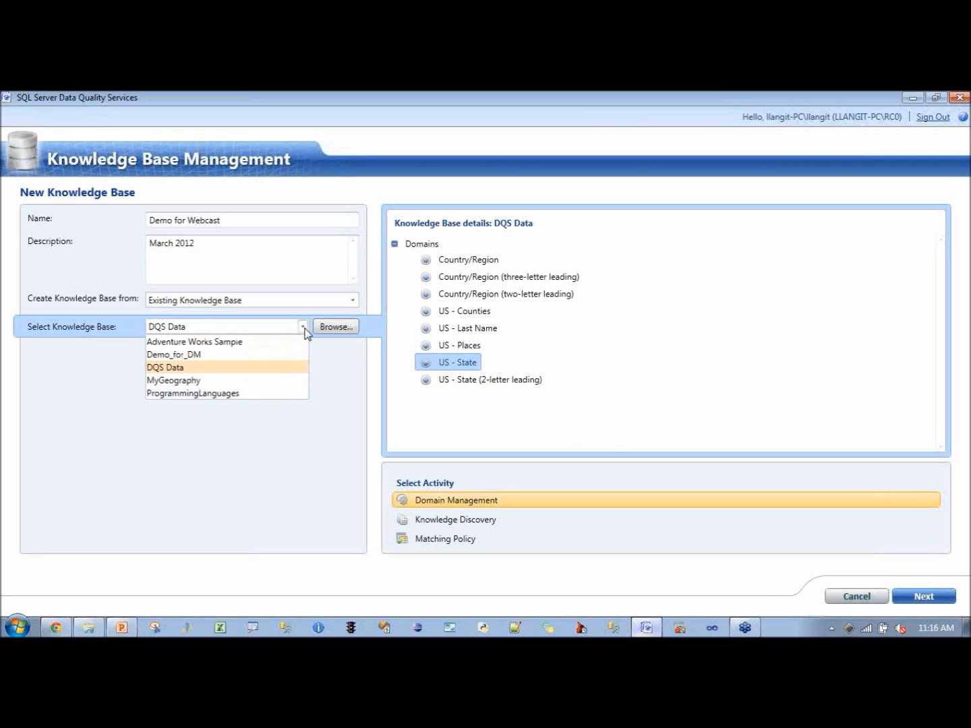
click(254, 370)
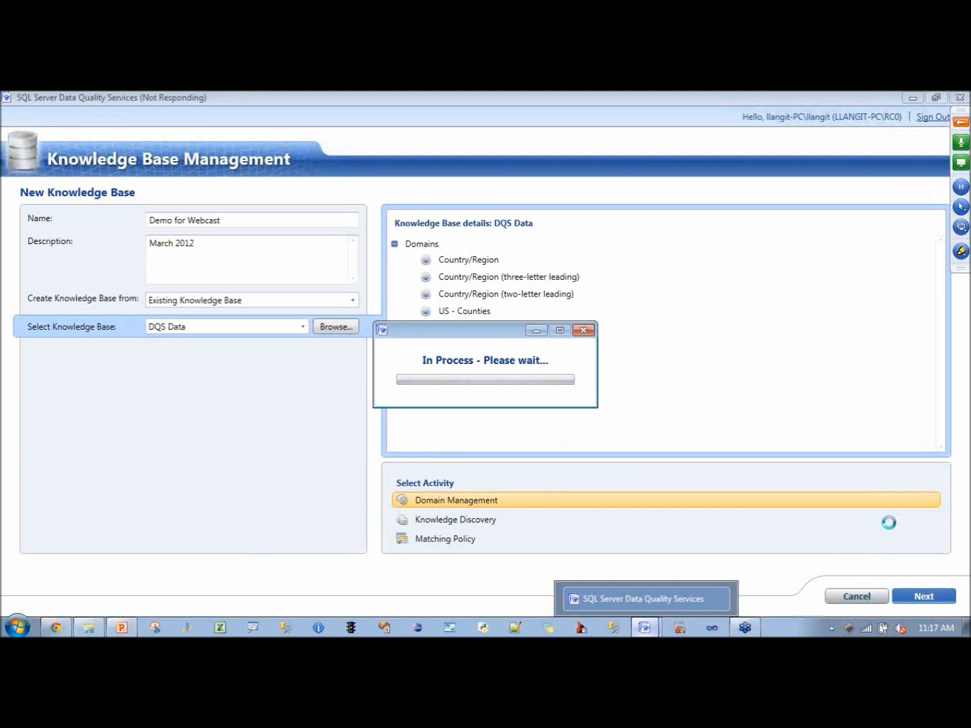
- Switch to the PowerPoint presentation and review the slides "How to Use DQS?" and "How to Use DQS? Step 1 - KB"
mouse_move(86, 631)
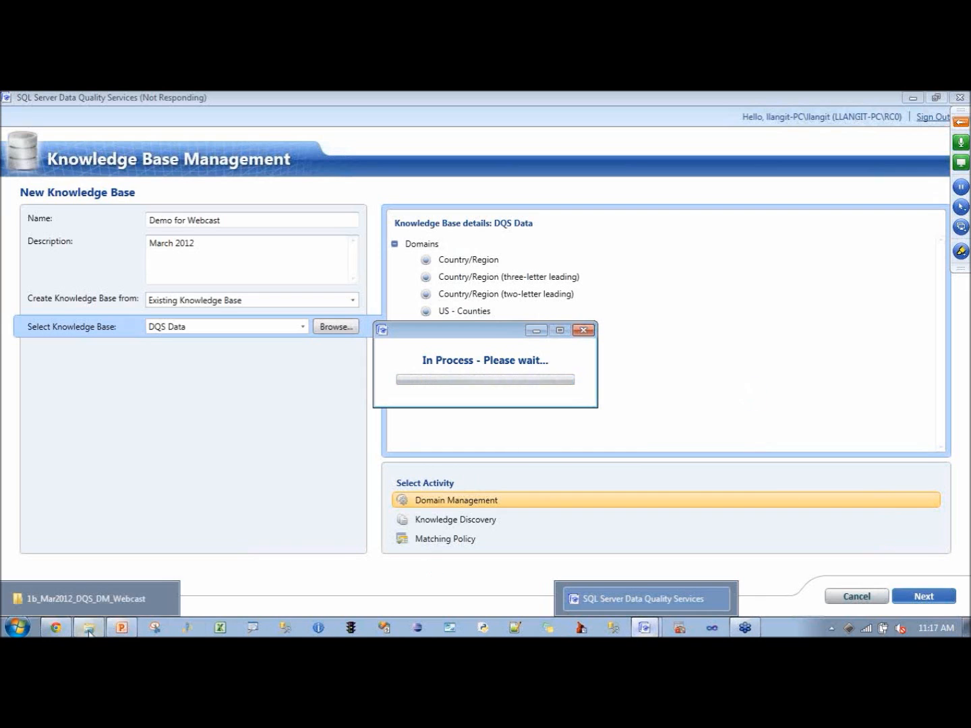
click(124, 628)
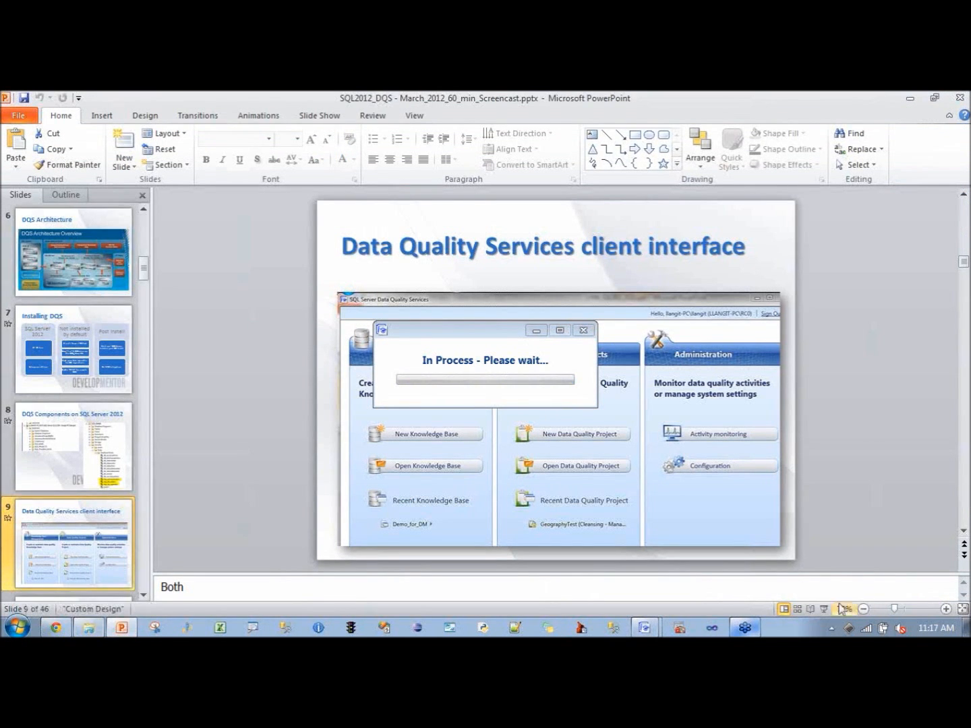
click(143, 594)
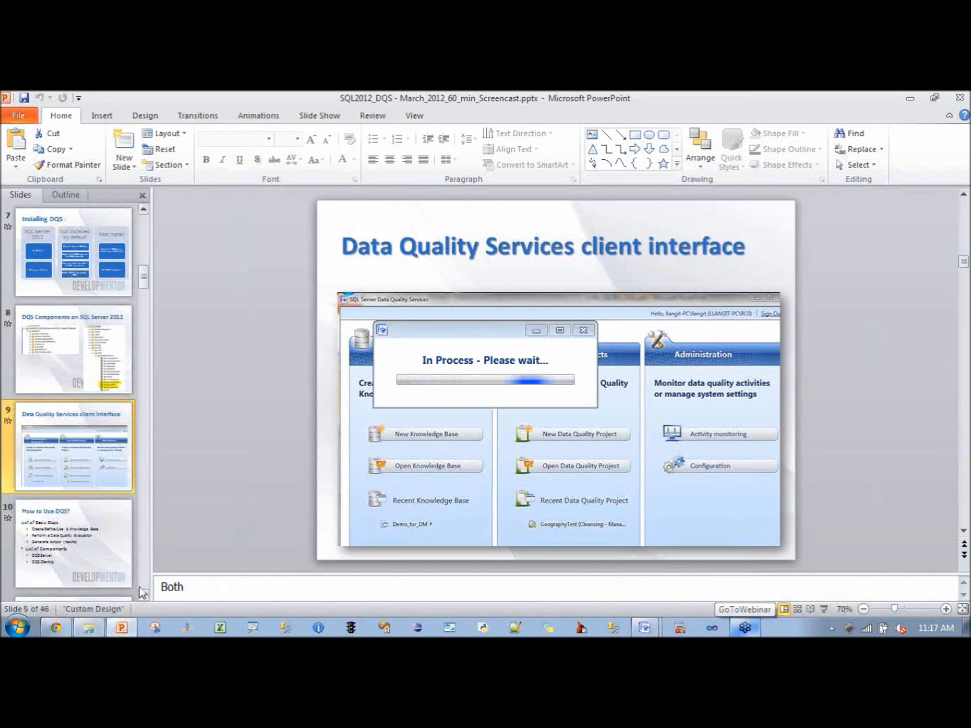
click(108, 554)
drag(496, 330, 772, 393)
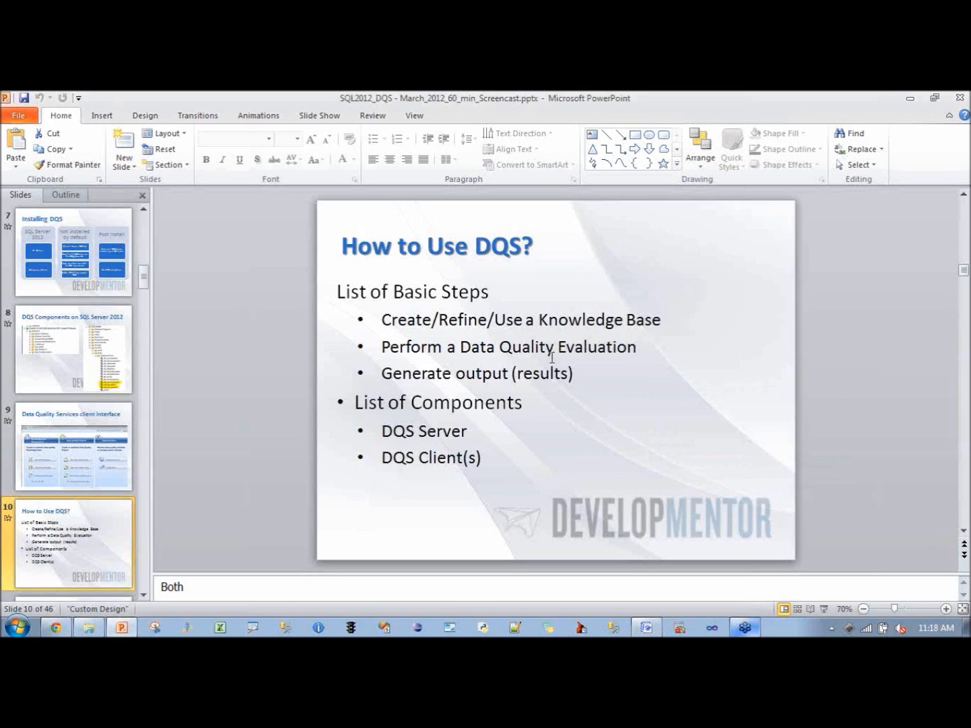
click(143, 596)
click(74, 532)
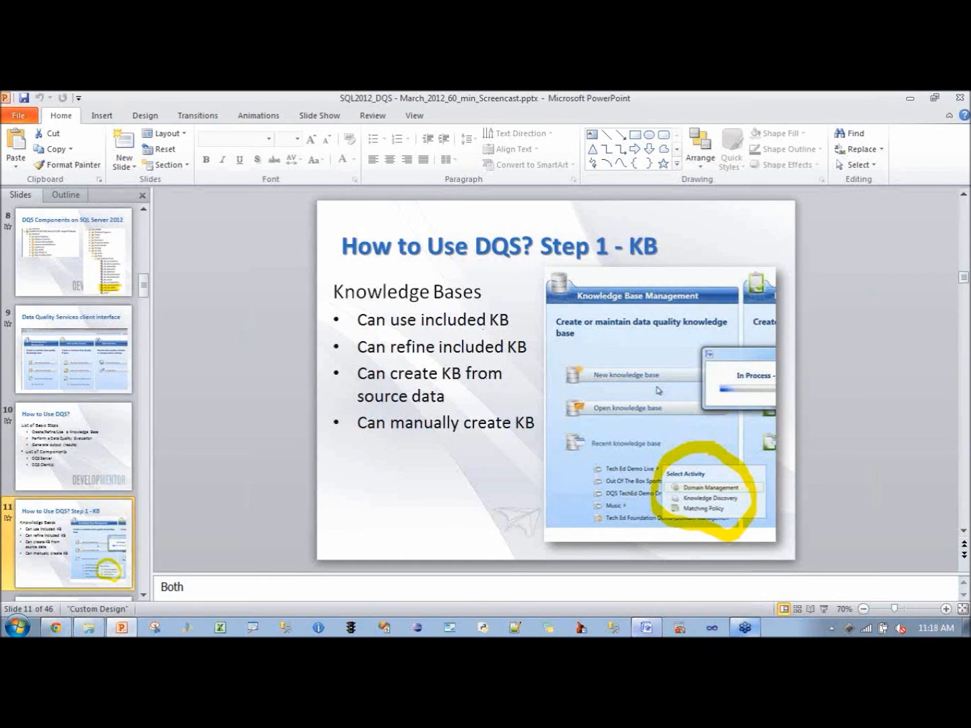
- Return to SQL Server Data Quality Services and review the US - State domain's properties, language choices and reference data
click(646, 628)
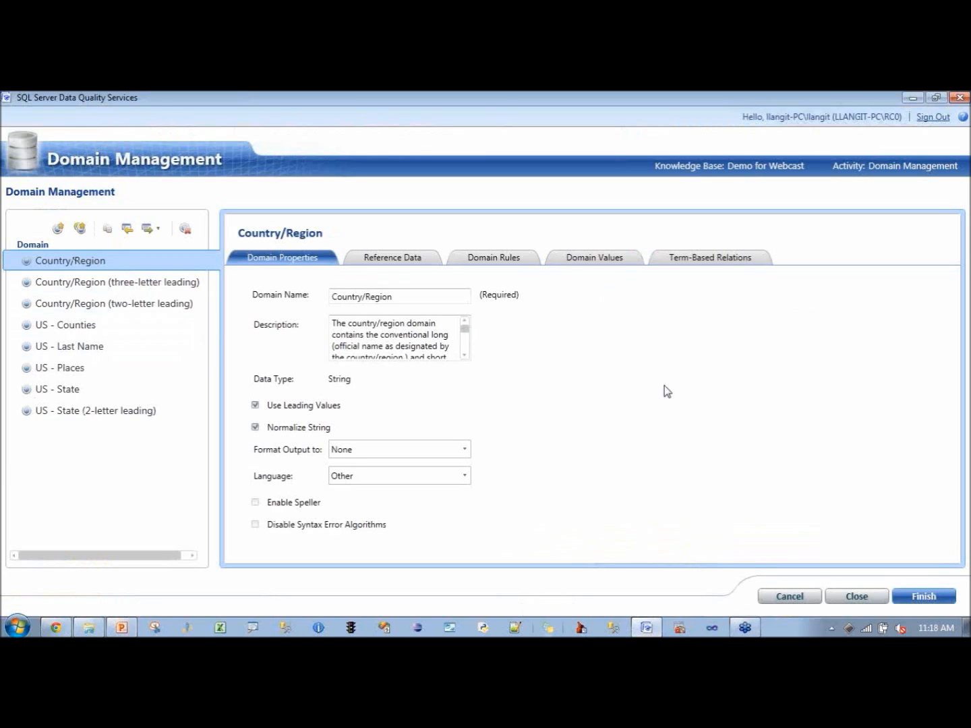
click(73, 390)
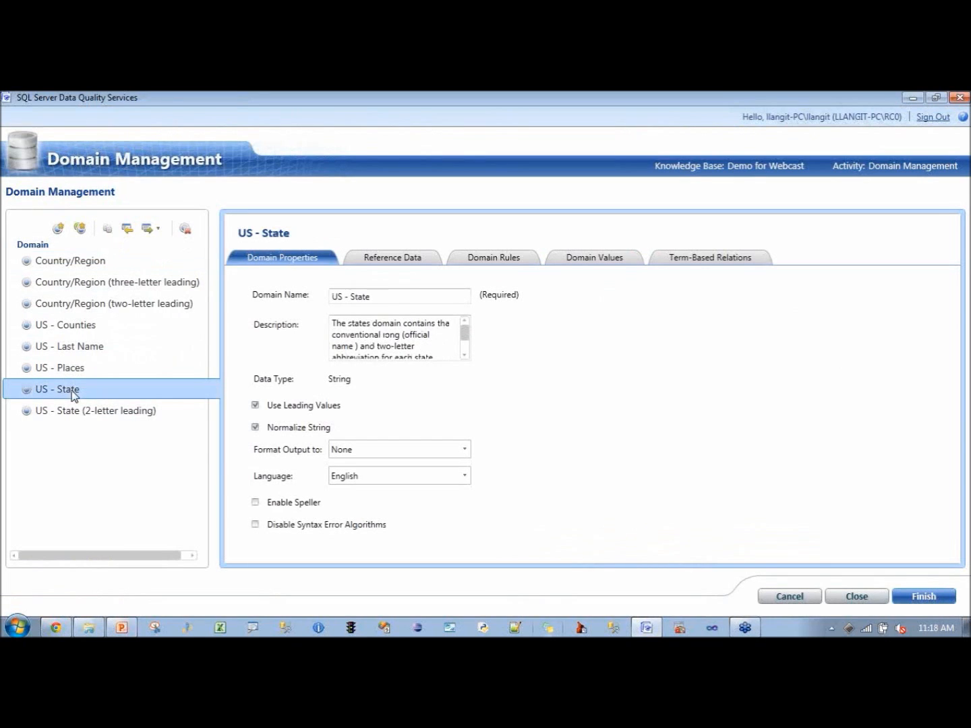
mouse_move(464, 334)
mouse_down()
mouse_move(465, 350)
mouse_move(464, 330)
mouse_up()
click(464, 477)
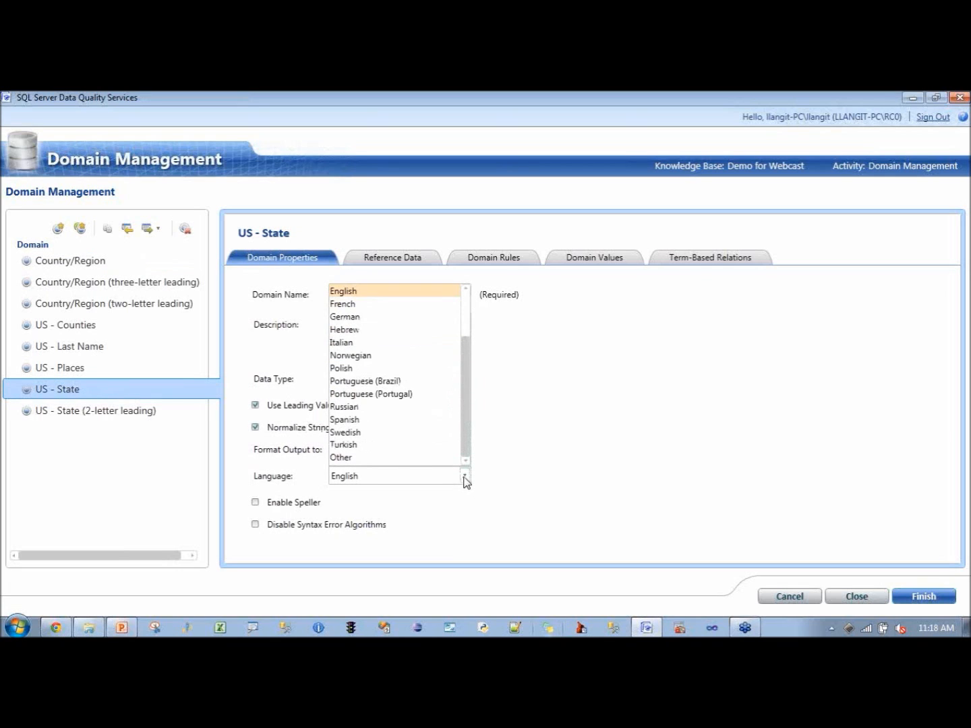
click(465, 479)
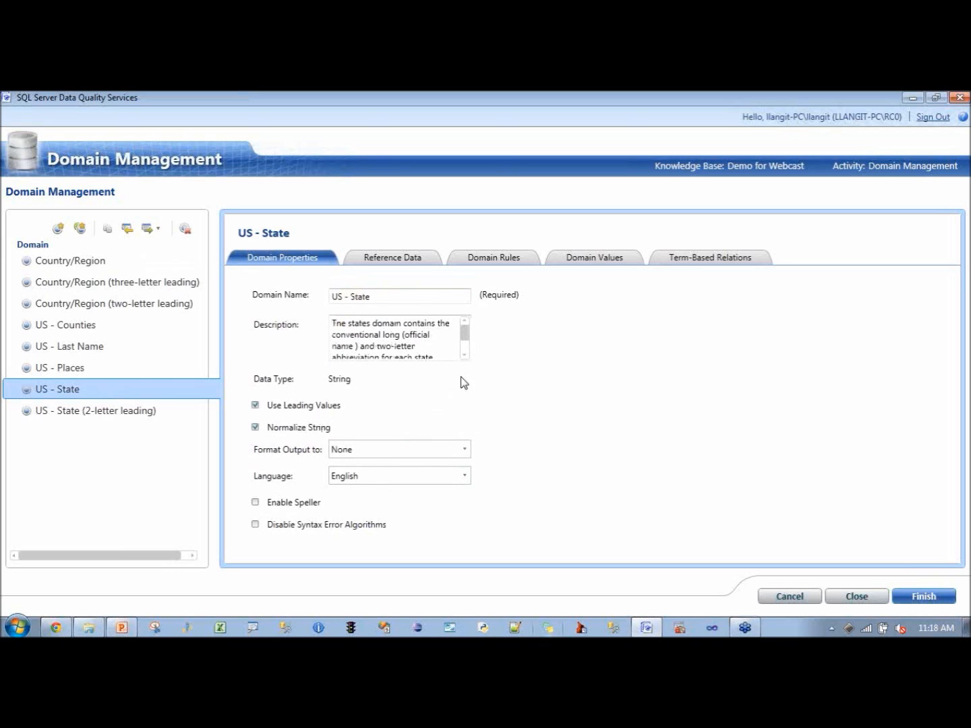
click(388, 263)
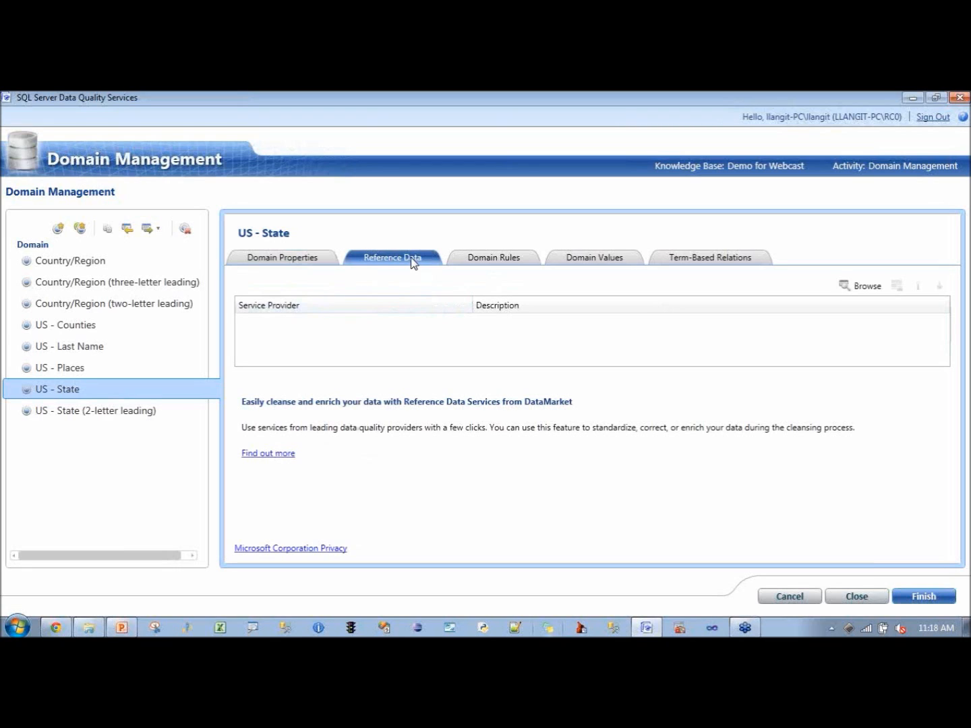
- Add a domain rule to the US - State domain, named "should be < 50" with the description "< 50"
click(505, 258)
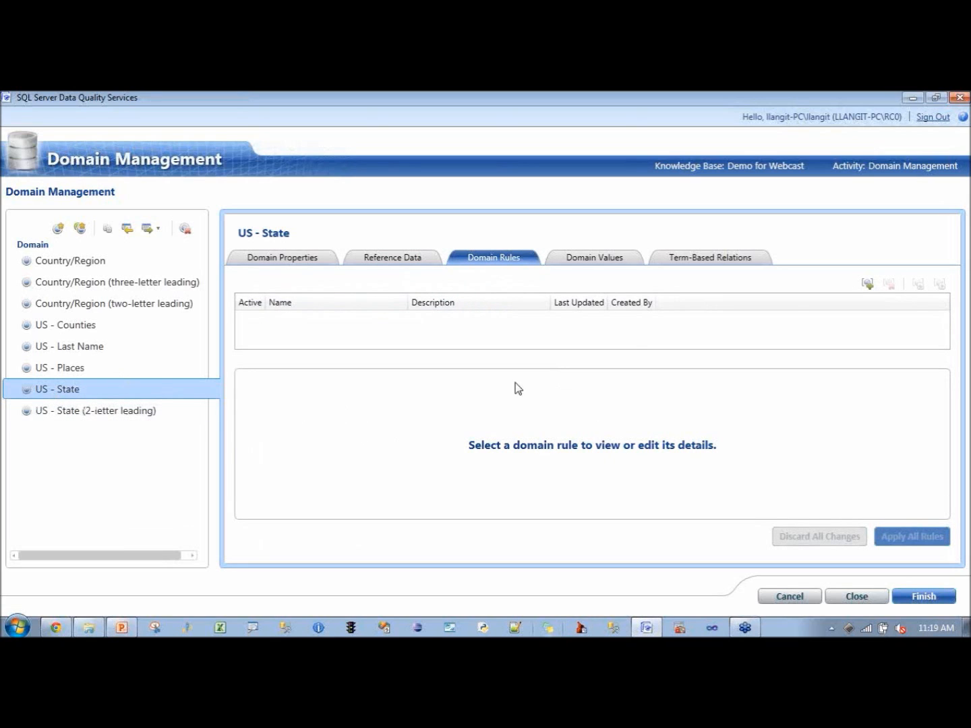
click(869, 283)
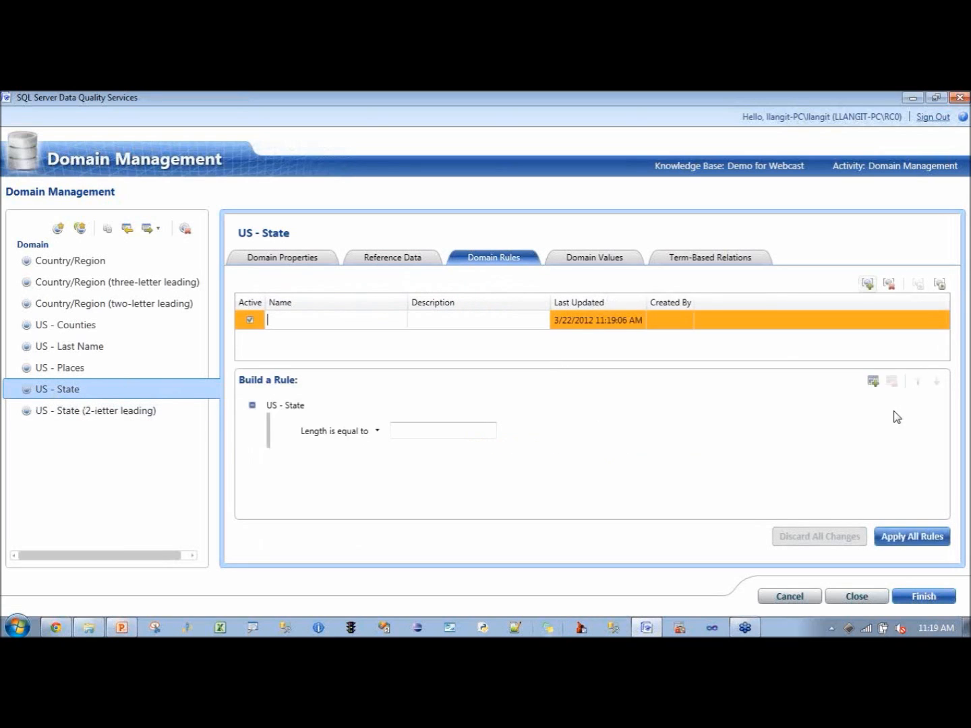
text(shoudl)
key(BackSpace)
key(BackSpace)
text(ld be <)
click(449, 318)
text(< 50)
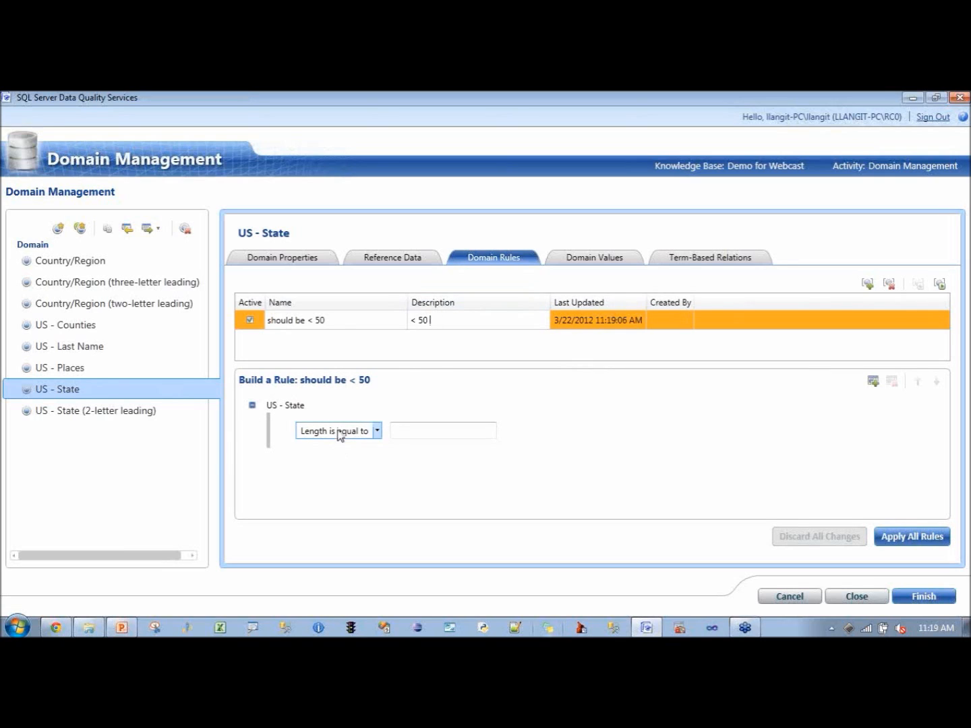
- Set the rule's condition to Length is less than or equal to 50
click(376, 431)
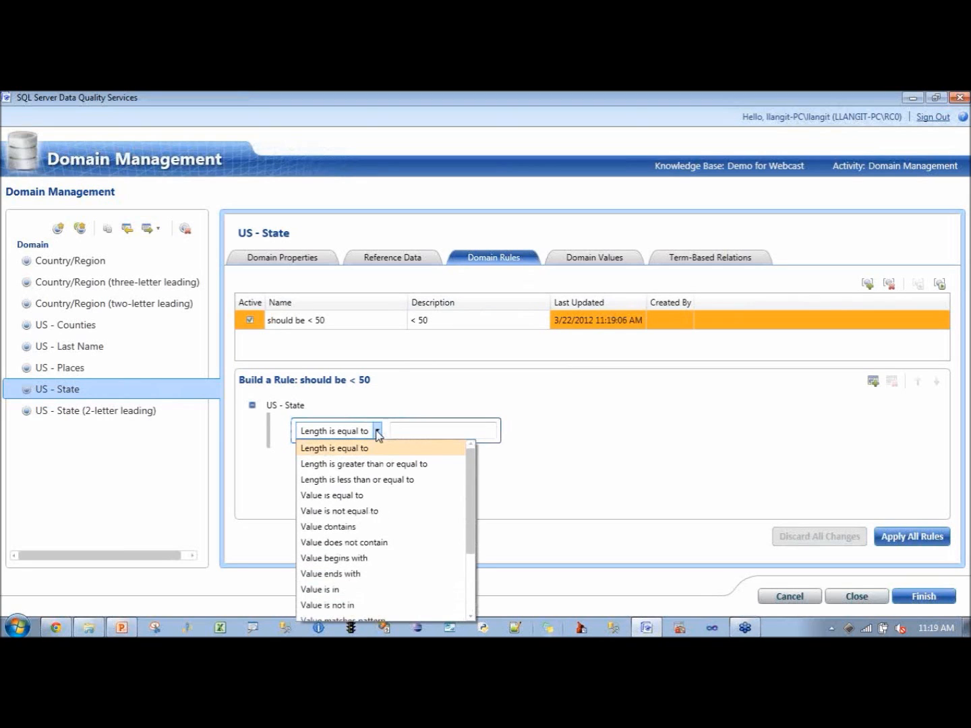
click(373, 478)
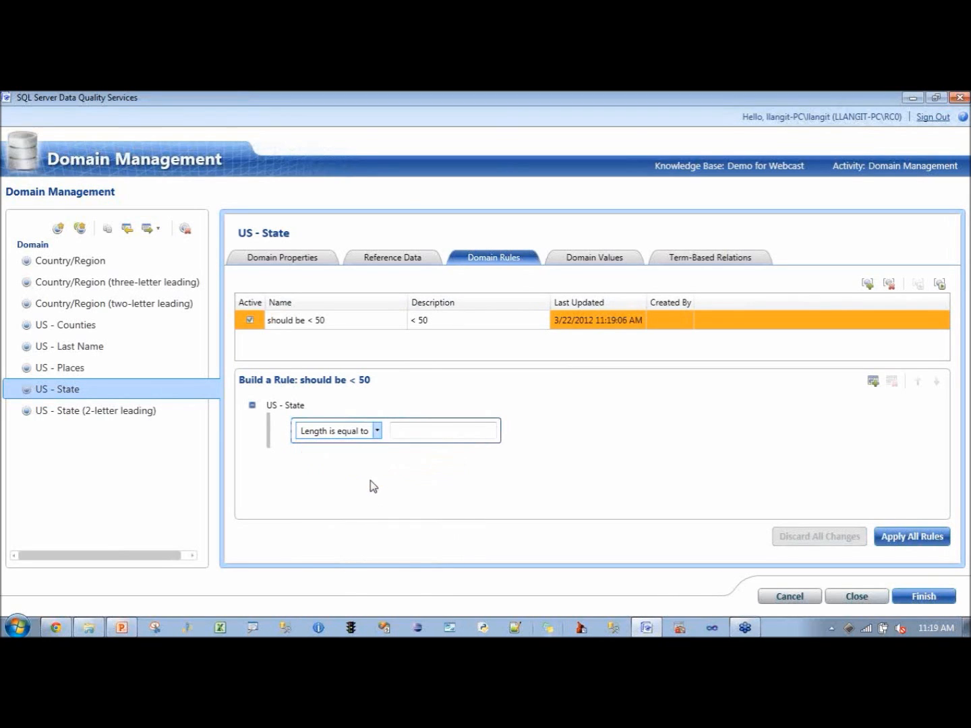
click(440, 430)
text(50)
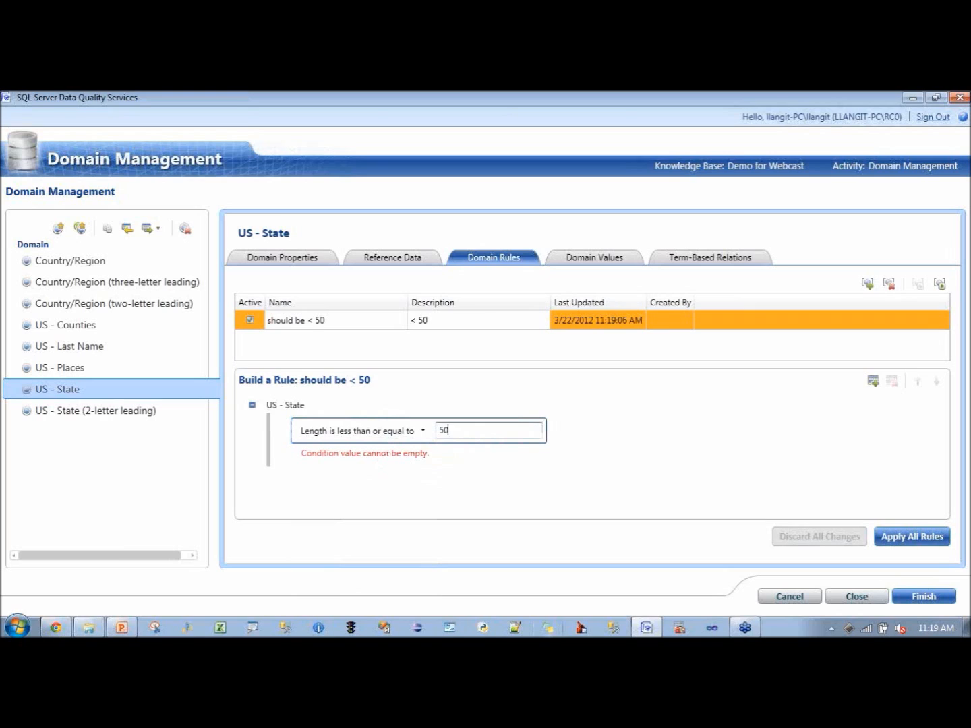
- Change the limit to 10 throughout the rule: name "should be < 10", description "< 10" and condition value 10
click(339, 323)
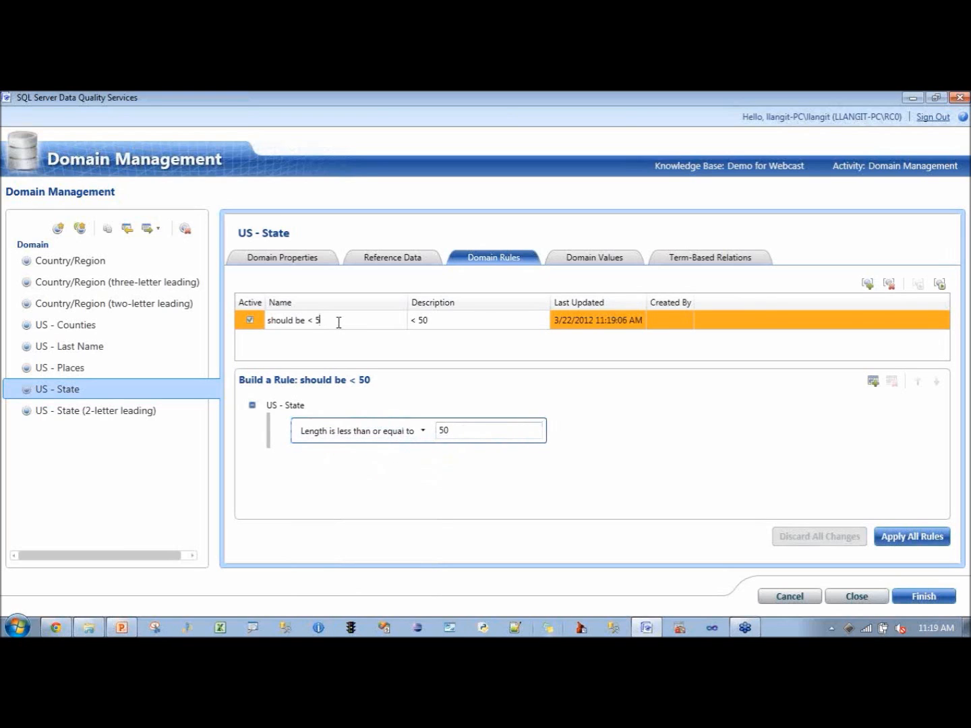
text(10)
click(440, 317)
key(BackSpace)
key(BackSpace)
text(10)
double_click(460, 428)
key(BackSpace)
text(10)
- Try adding a second condition to the rule with the AND operator, and remove it again
click(871, 383)
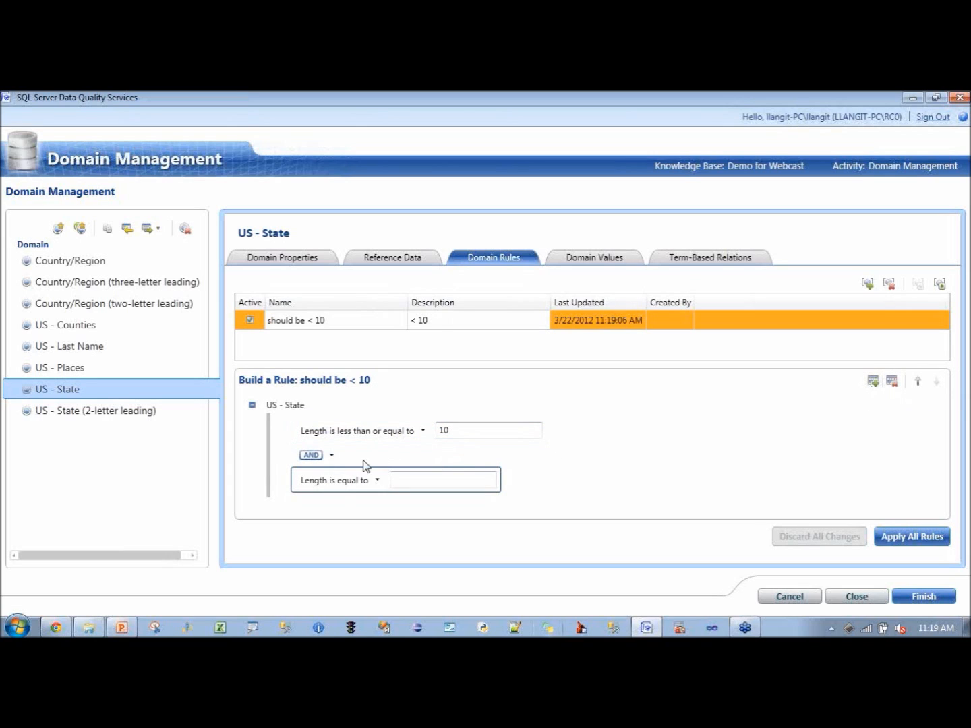
click(332, 456)
click(333, 458)
click(894, 384)
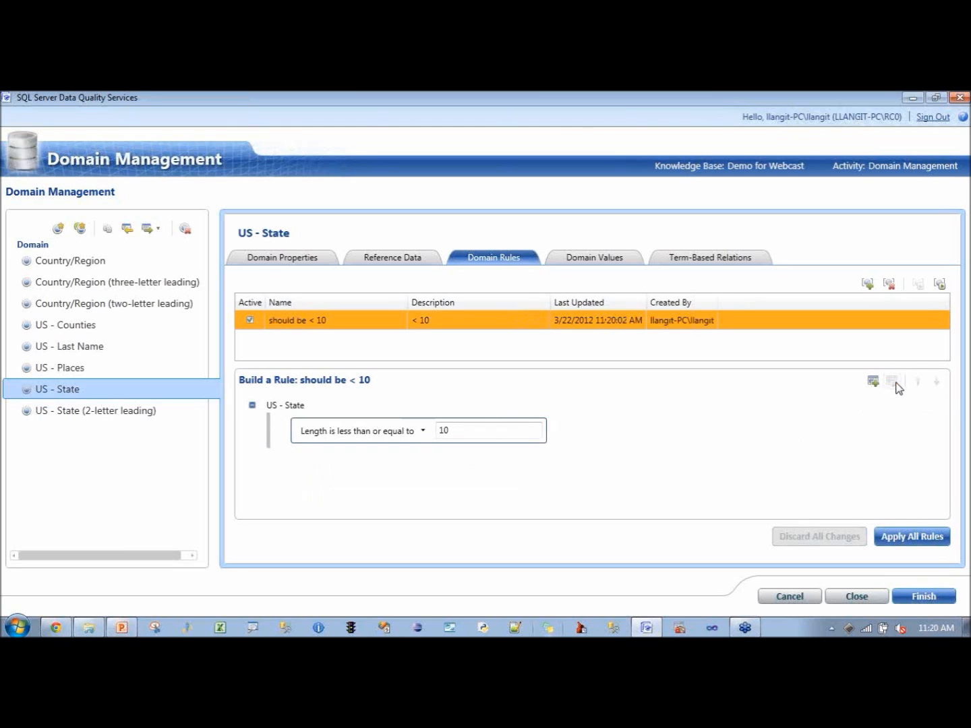
- Open the test for the "should be < 10" rule and add the testing terms "ttttttttttttt" and "ttttt"
click(940, 285)
click(644, 260)
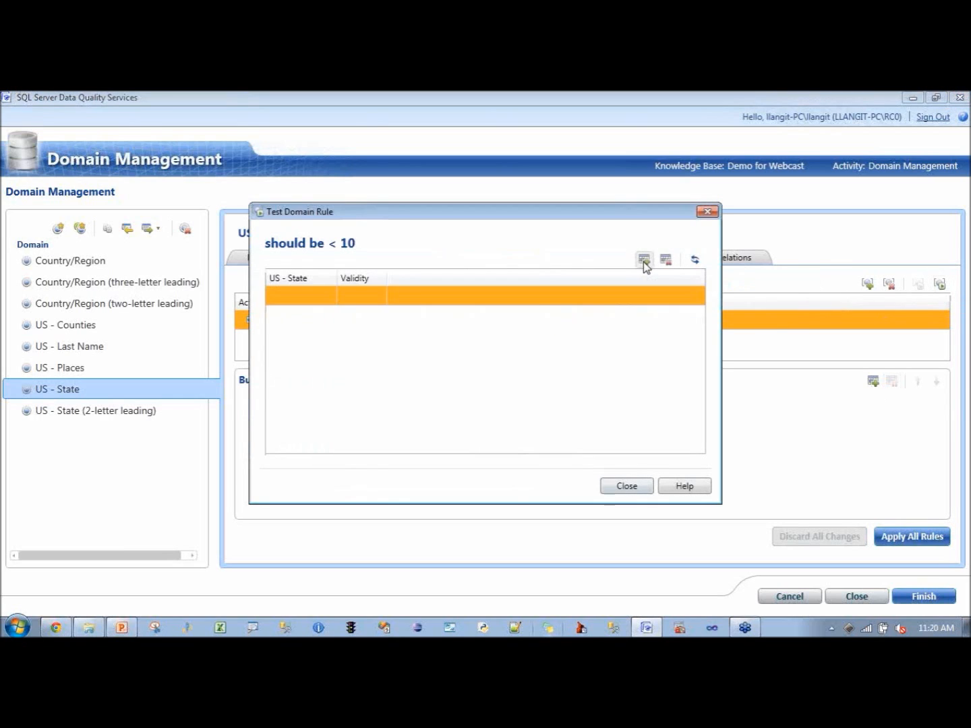
click(301, 296)
text(ttttttttttttt)
click(645, 260)
click(317, 313)
text(tttt)
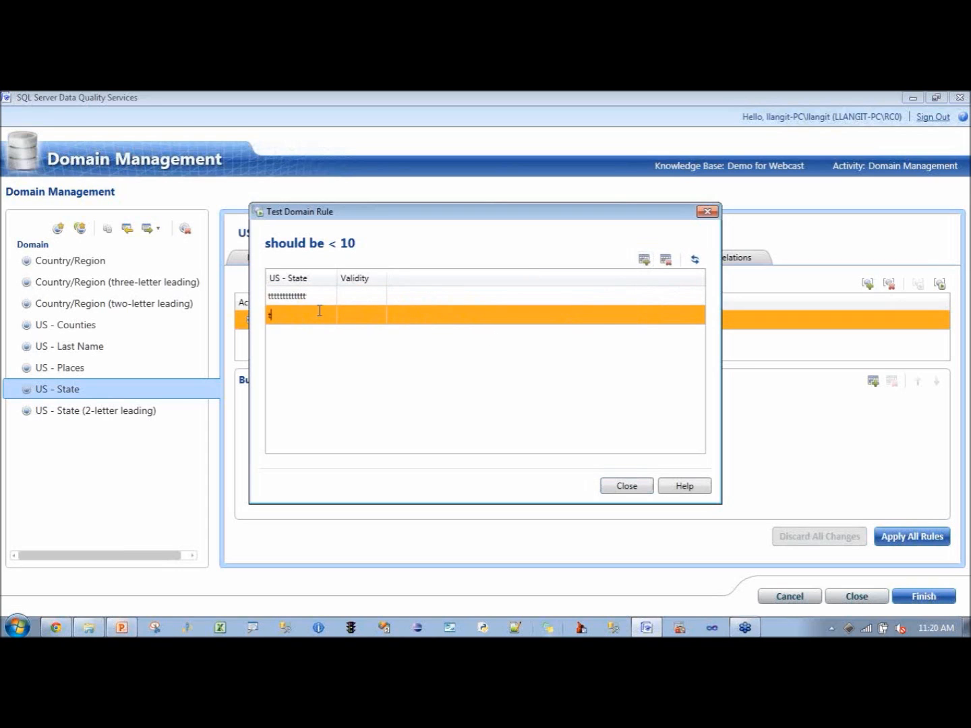
text(t)
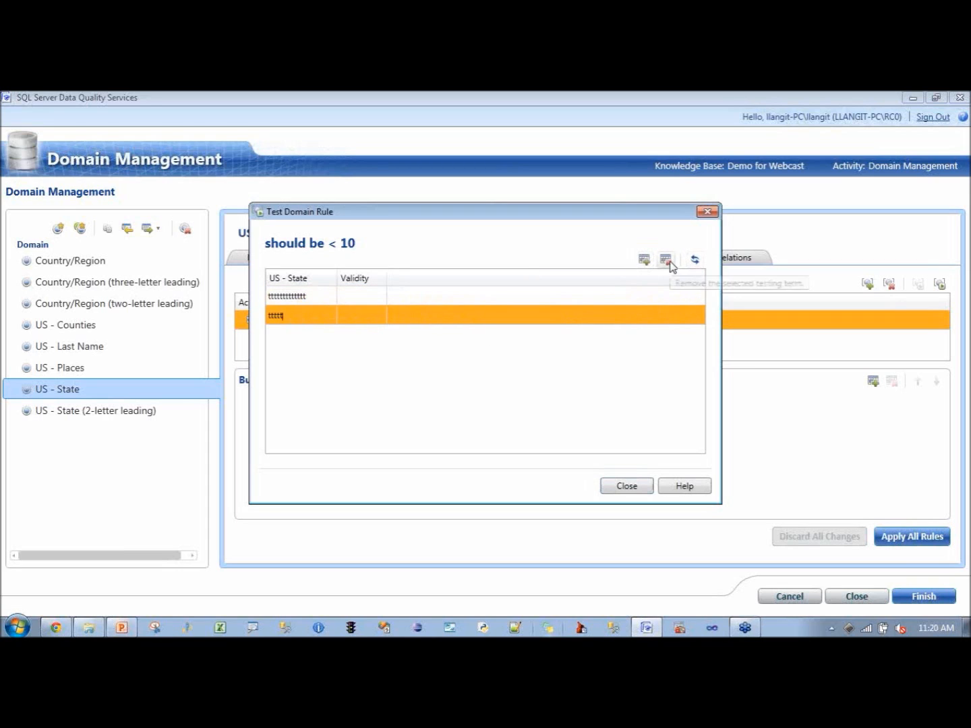
- Run the "should be < 10" rule test on all testing terms, check their validity and close the test
click(696, 262)
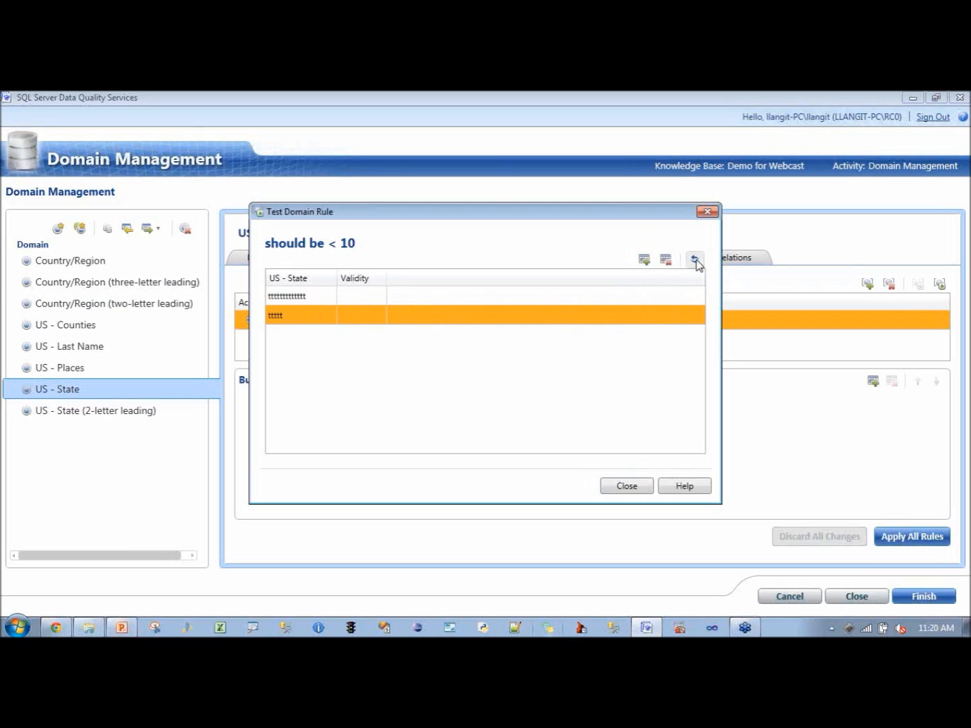
mouse_move(361, 314)
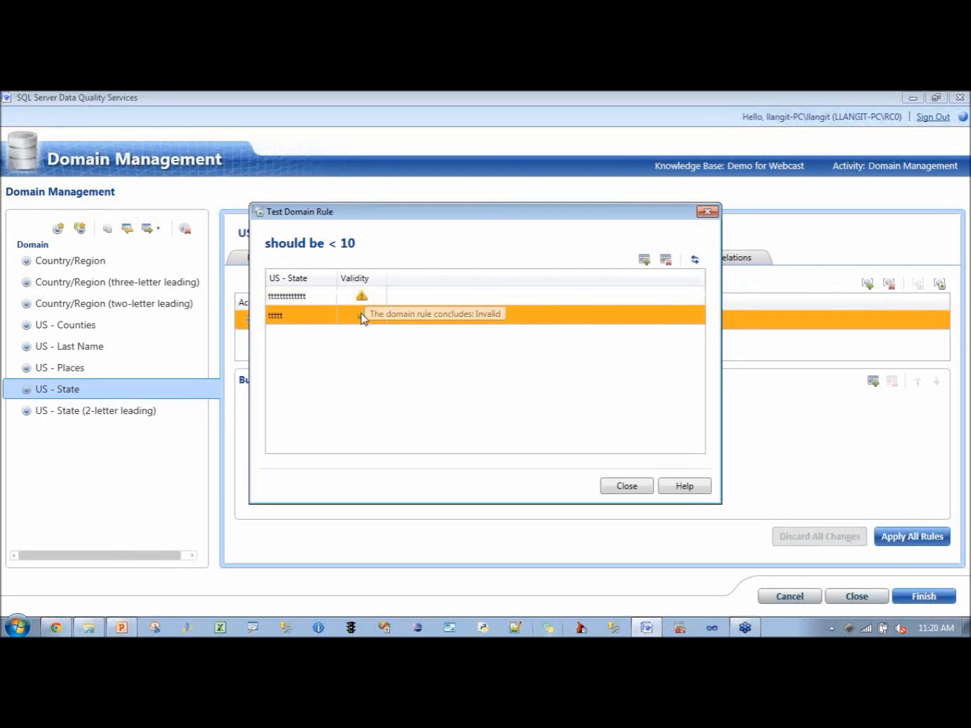
click(636, 487)
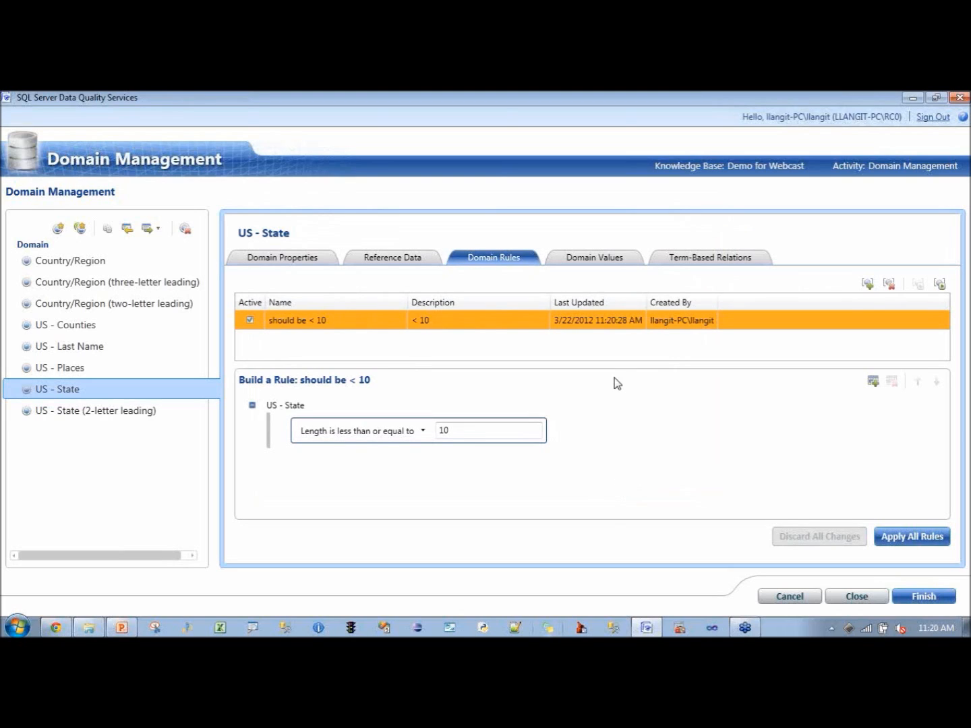
- Open the domain values of US - State, applying the modified domain rules and accepting their impact on the values
click(597, 264)
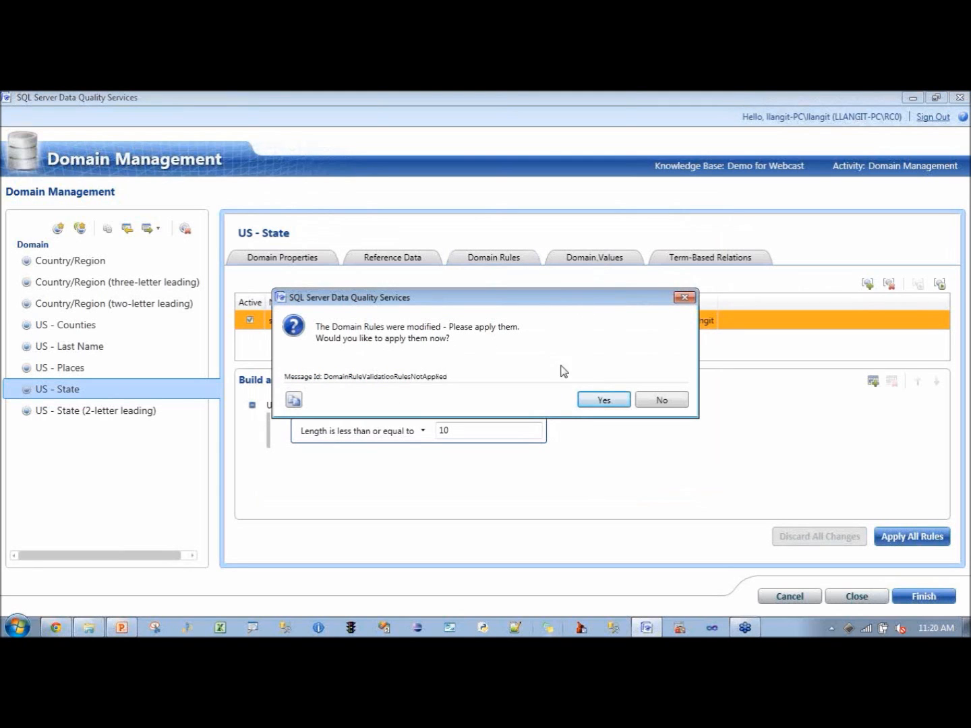
click(597, 404)
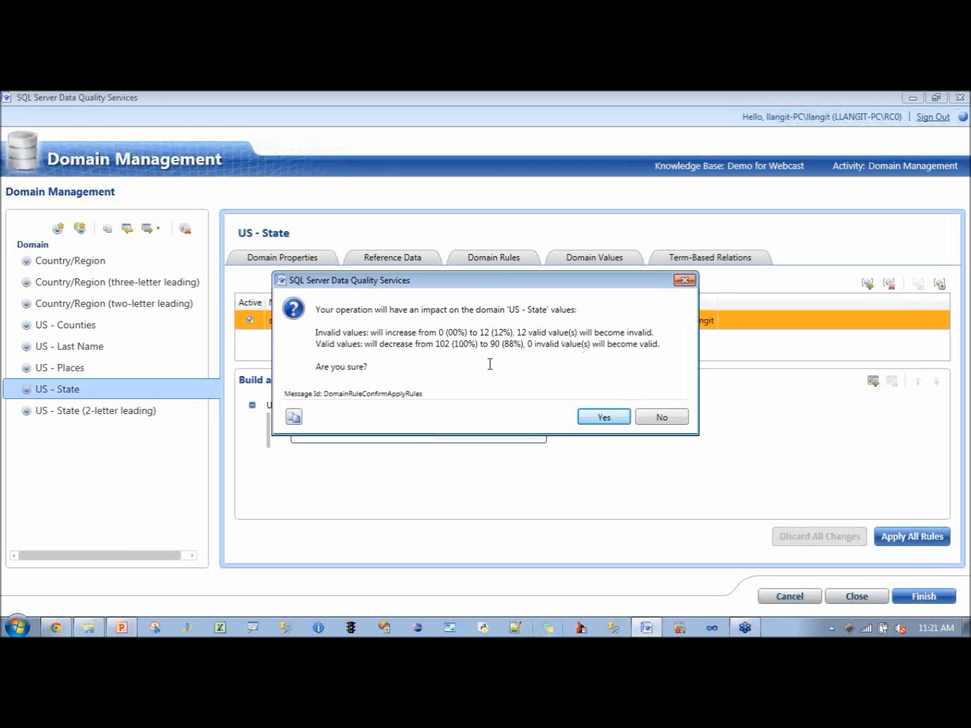
click(605, 419)
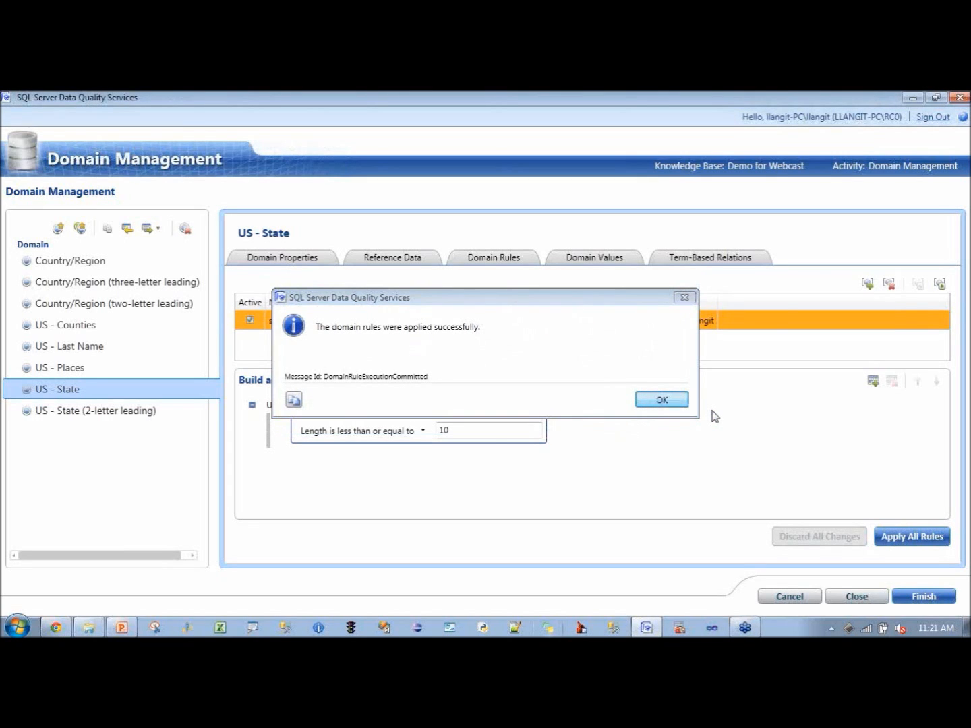
key(Return)
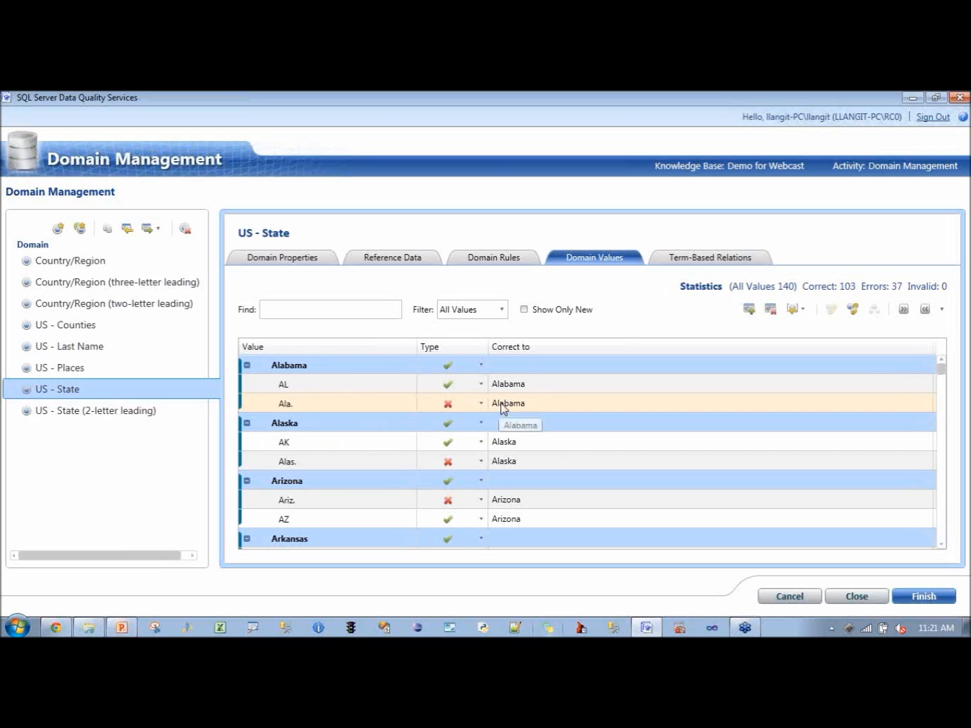
- Filter the US - State domain values to Error and look through the listed values and their corrections
right_click(379, 367)
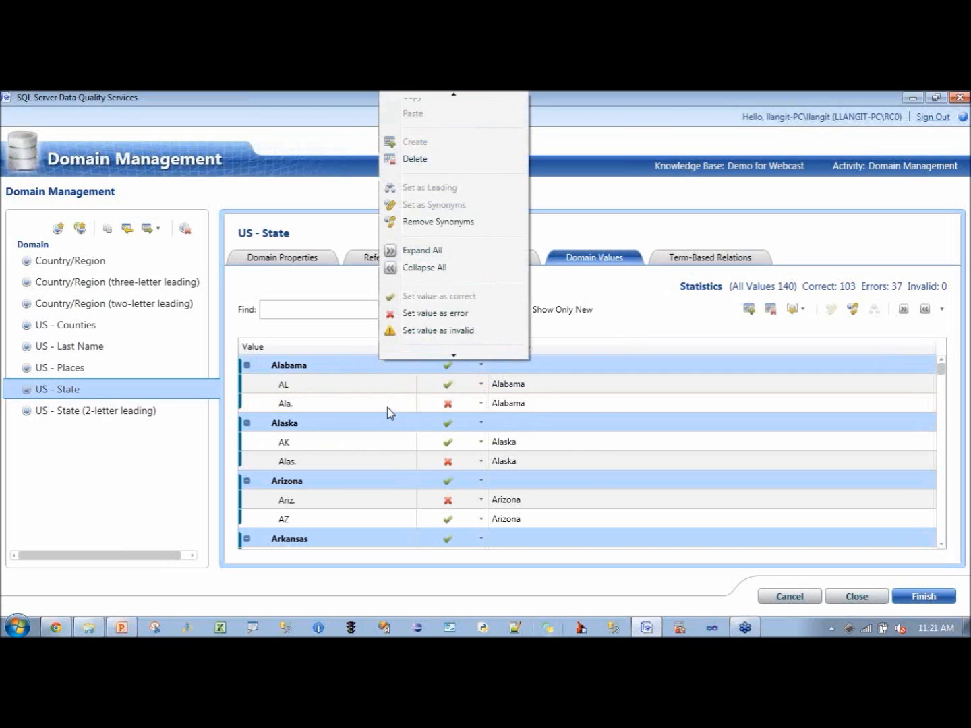
click(604, 413)
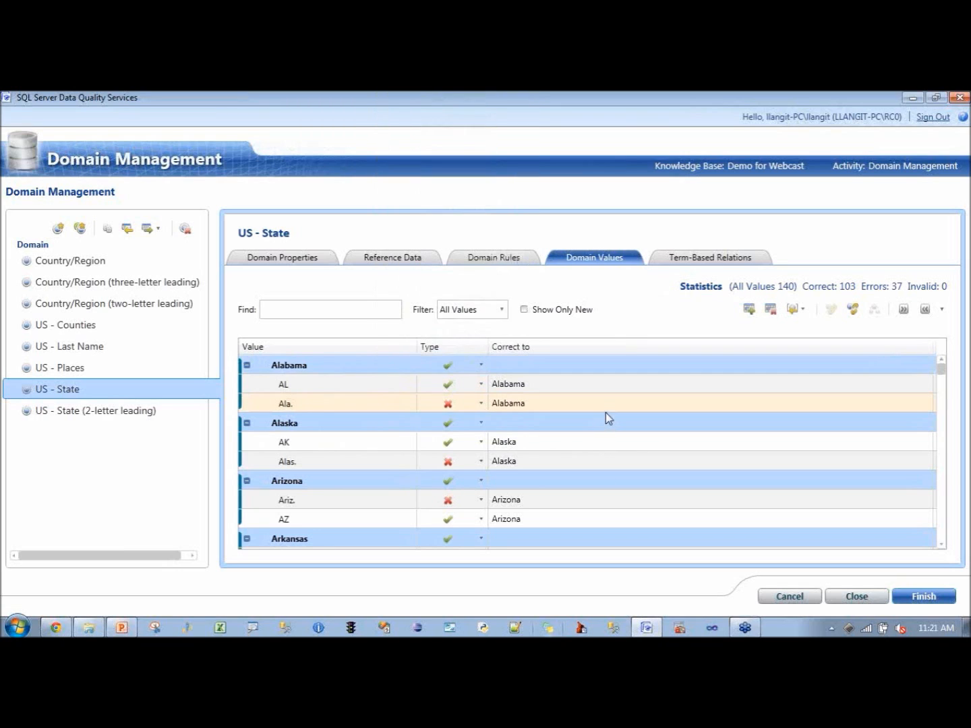
click(502, 312)
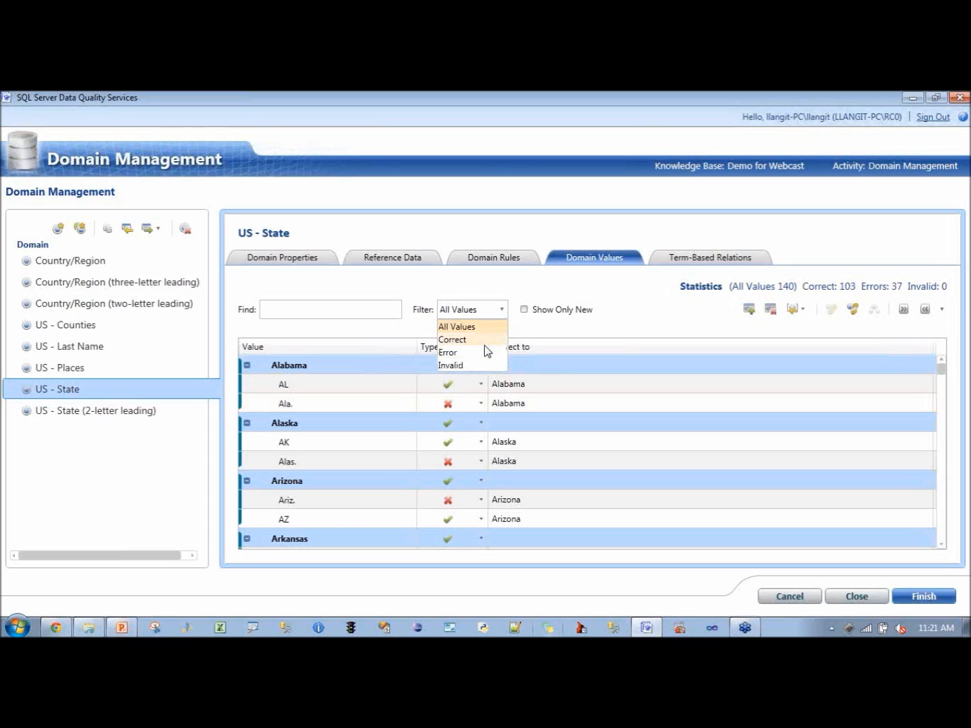
click(563, 366)
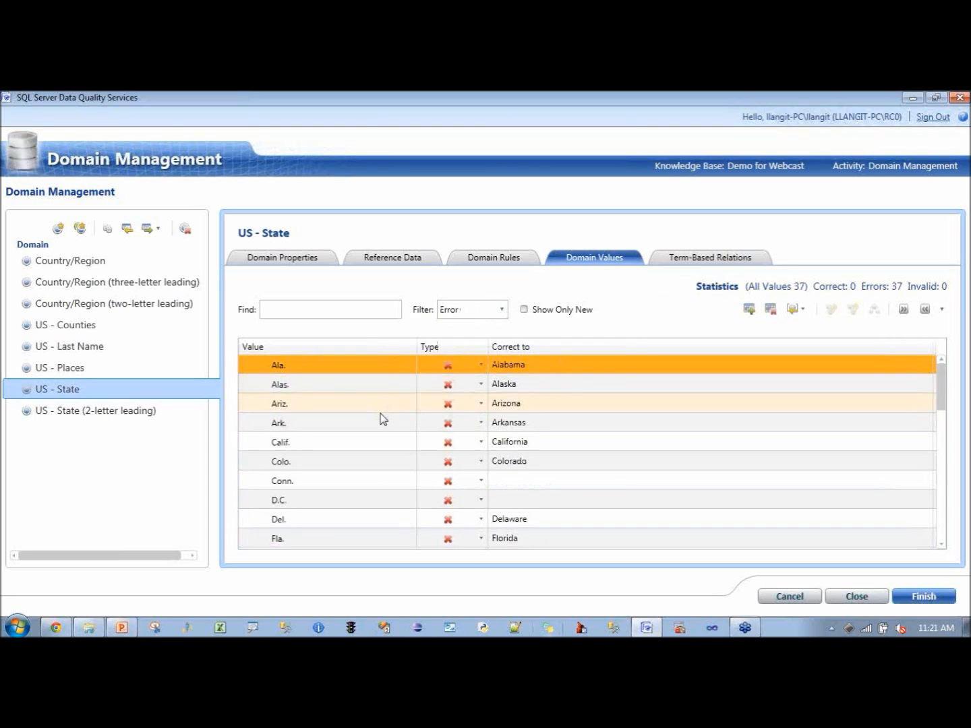
scroll(380, 413, down, 2)
drag(939, 427, 939, 375)
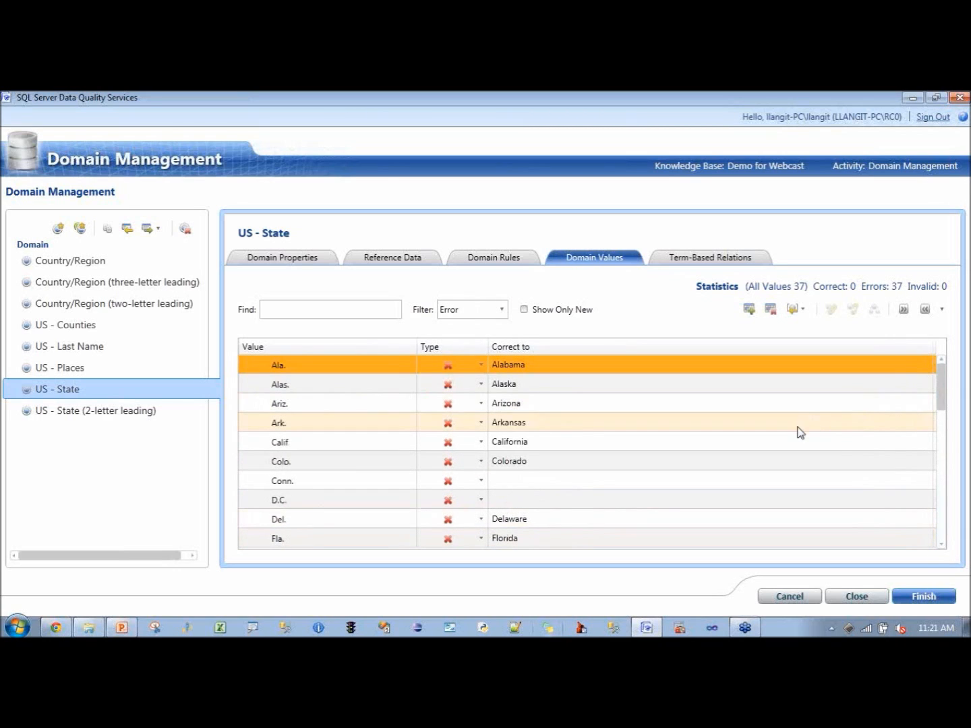
- Add the domain value "Cali." to US - State as an error with the correction "California"
click(749, 310)
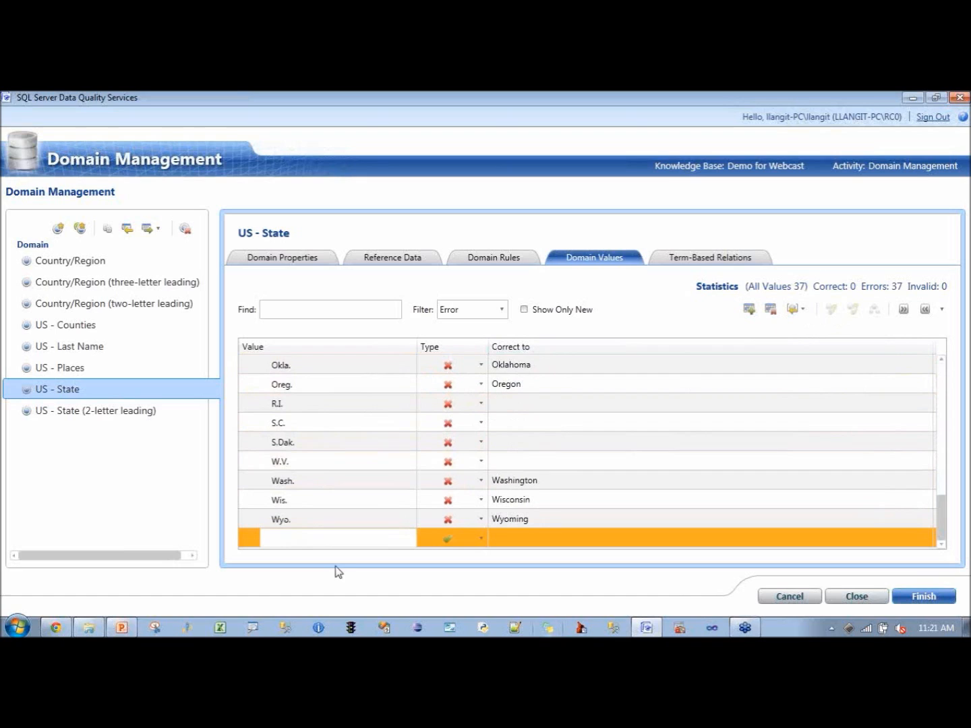
text(Calif)
click(481, 537)
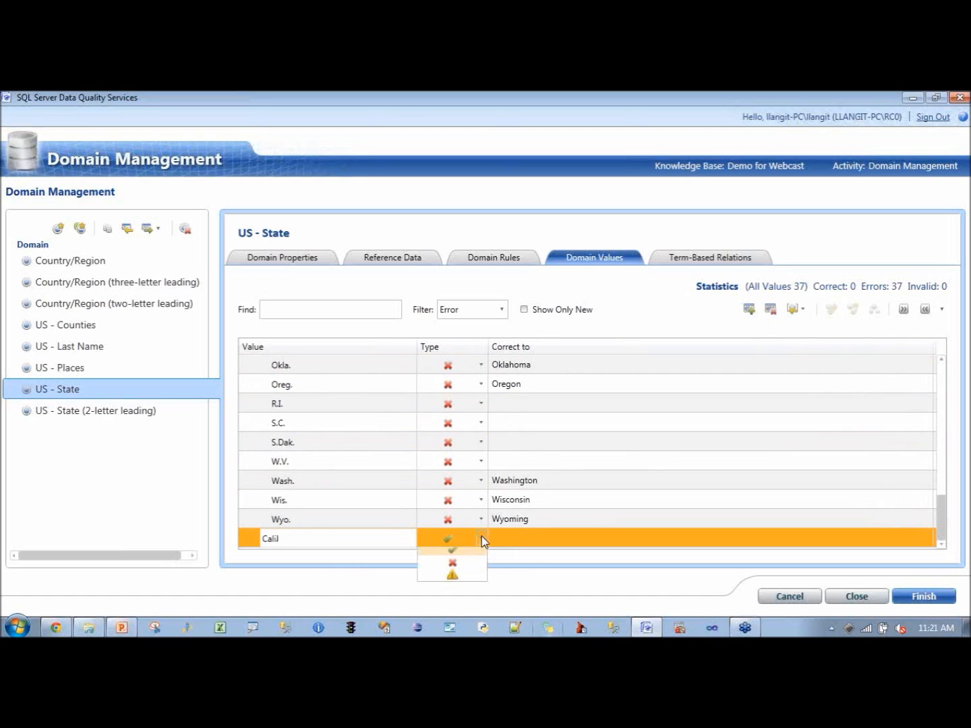
click(467, 570)
click(500, 539)
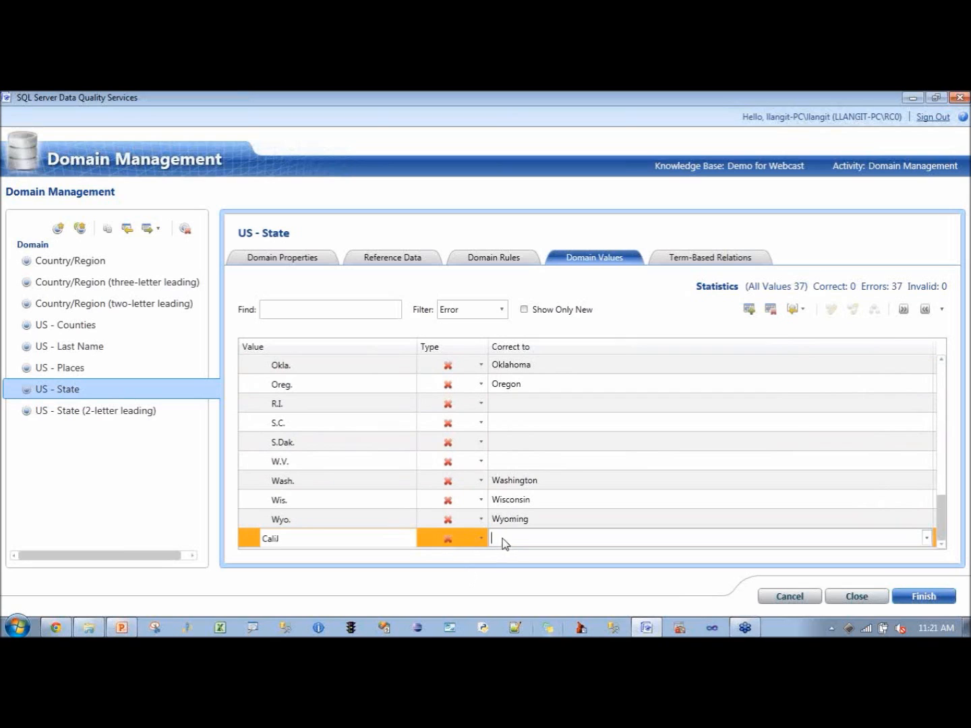
text(Californa)
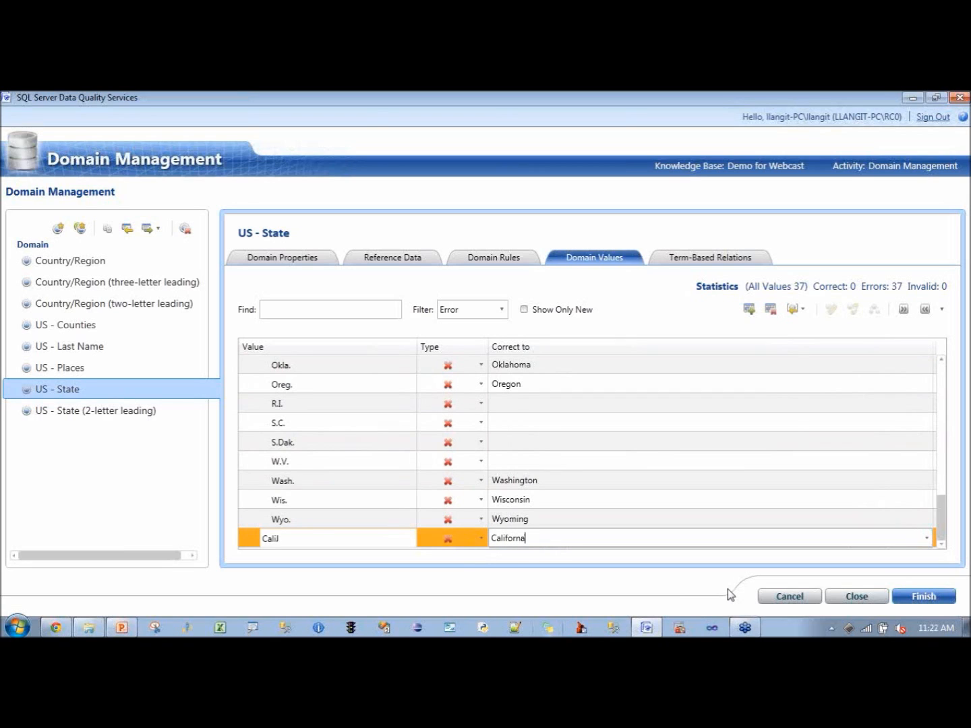
key(BackSpace)
text(ia)
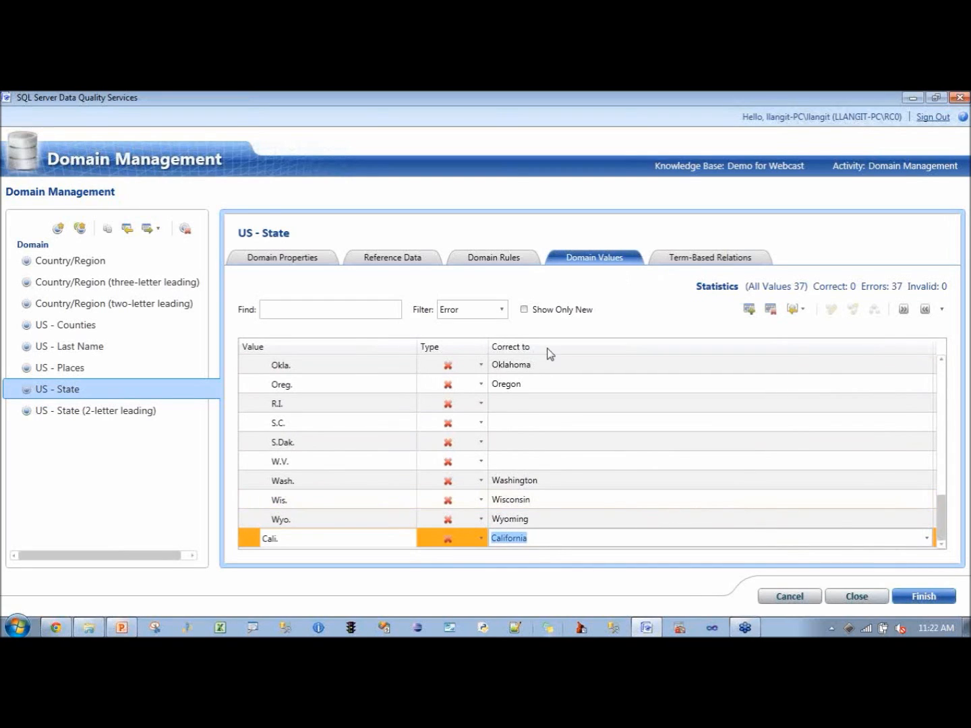
- Filter the values to Correct, select CA and California together, and review the actions available for them
click(502, 310)
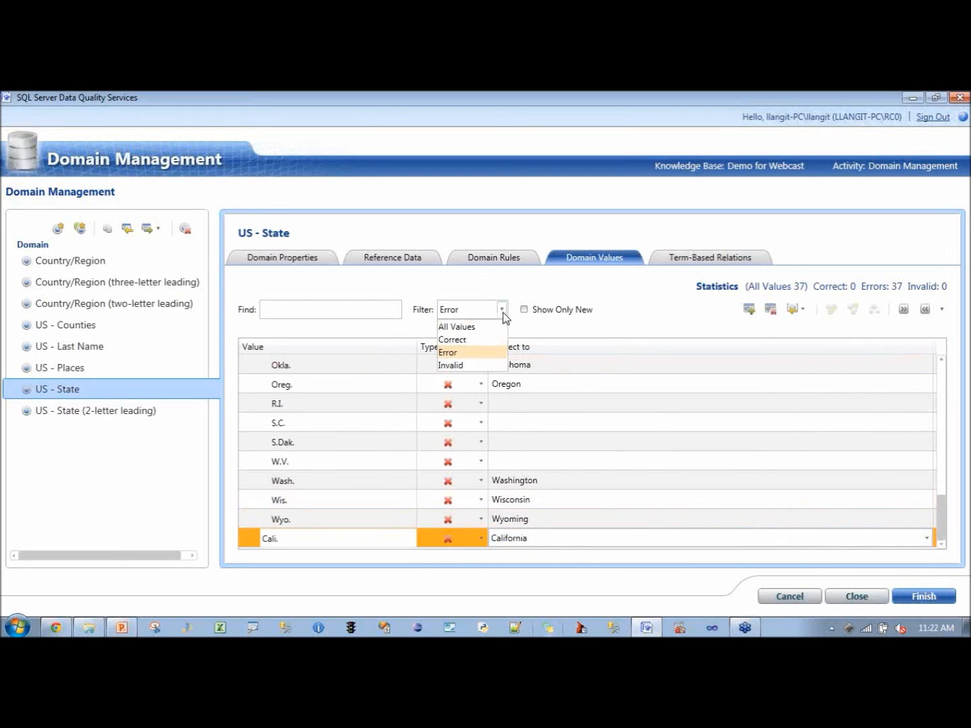
click(589, 379)
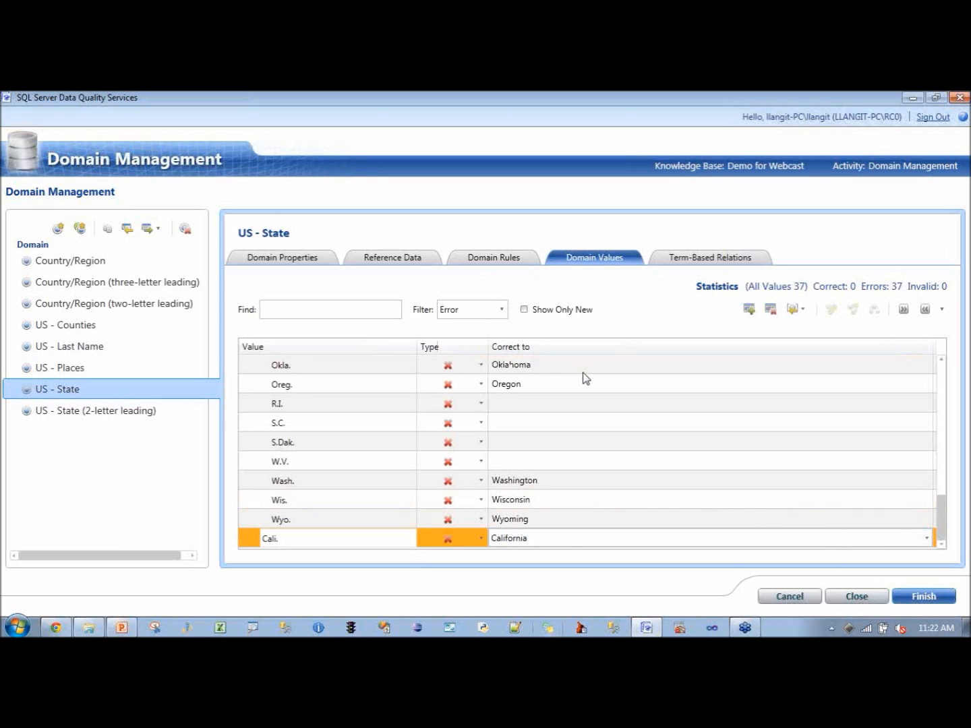
drag(941, 434, 941, 371)
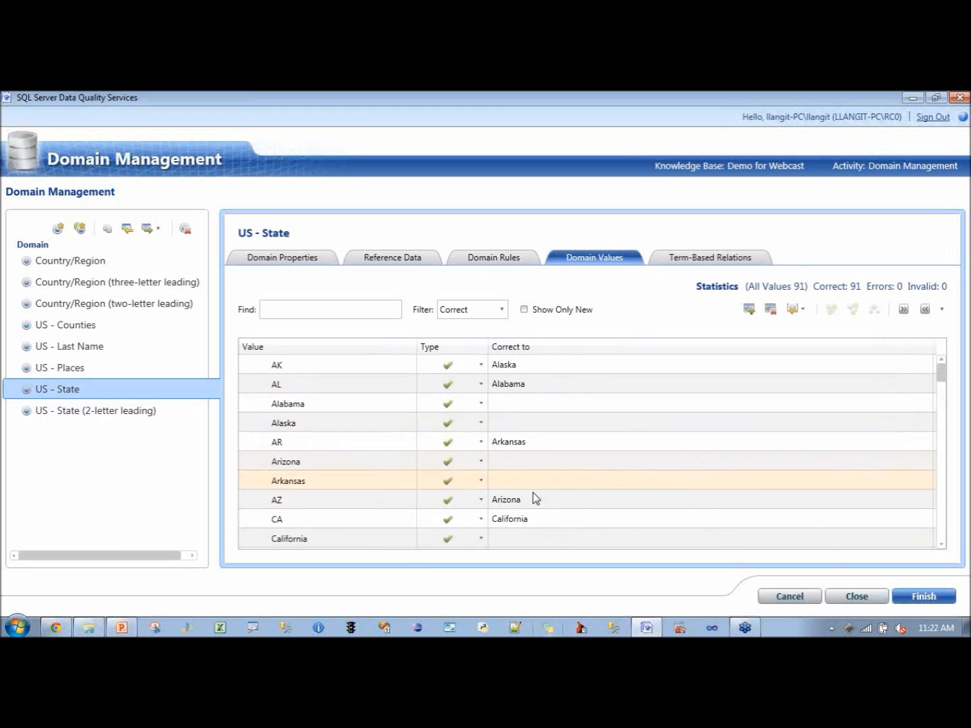
scroll(415, 465, down, 2)
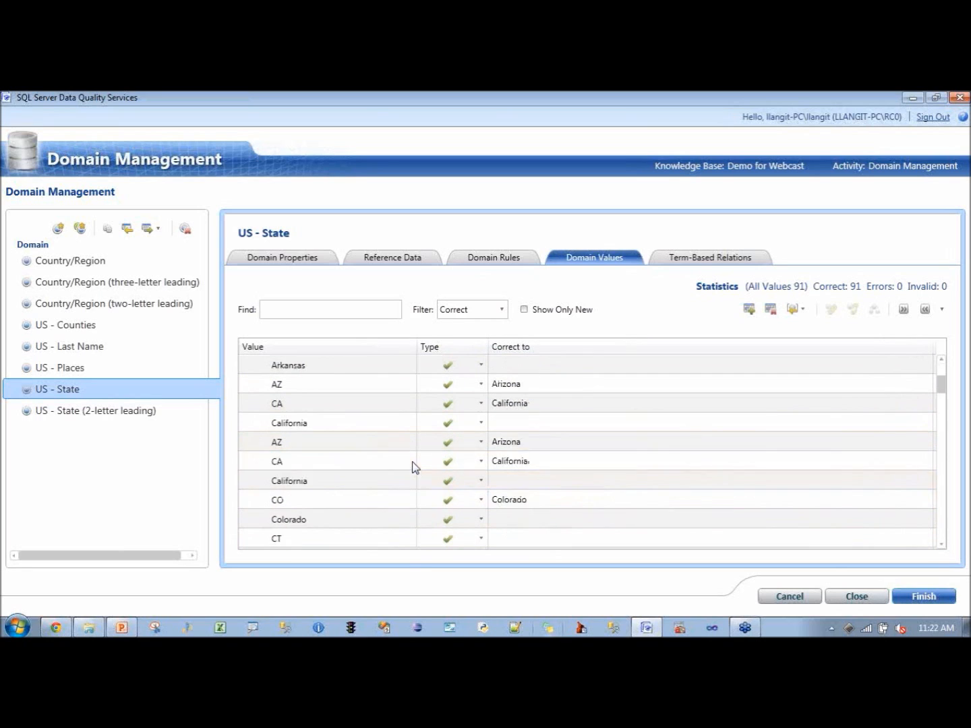
click(330, 408)
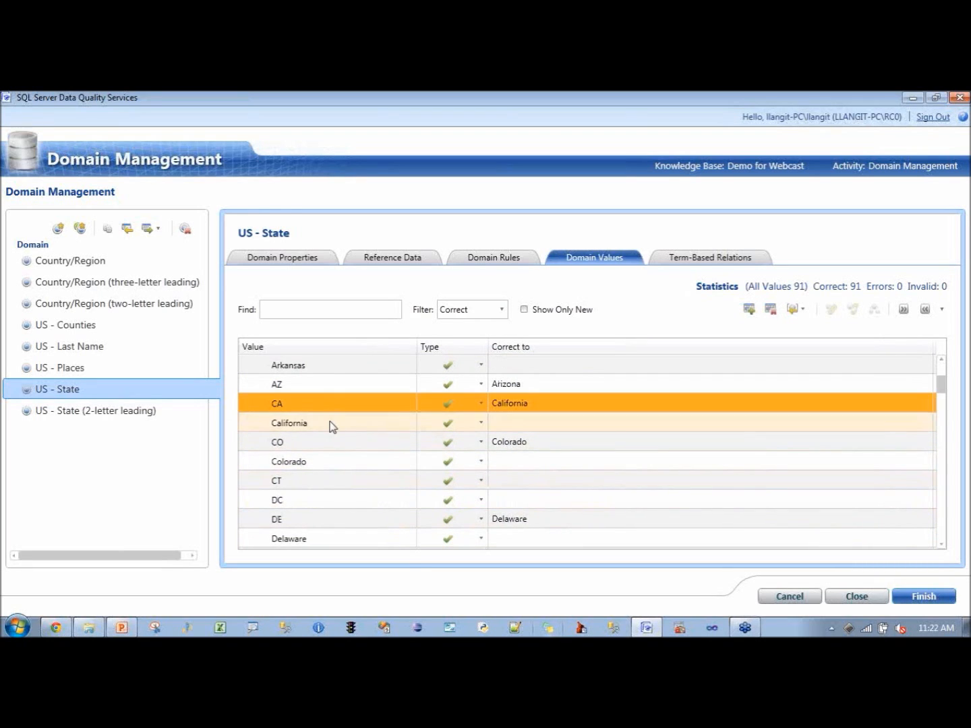
ctrl+click(331, 428)
right_click(330, 428)
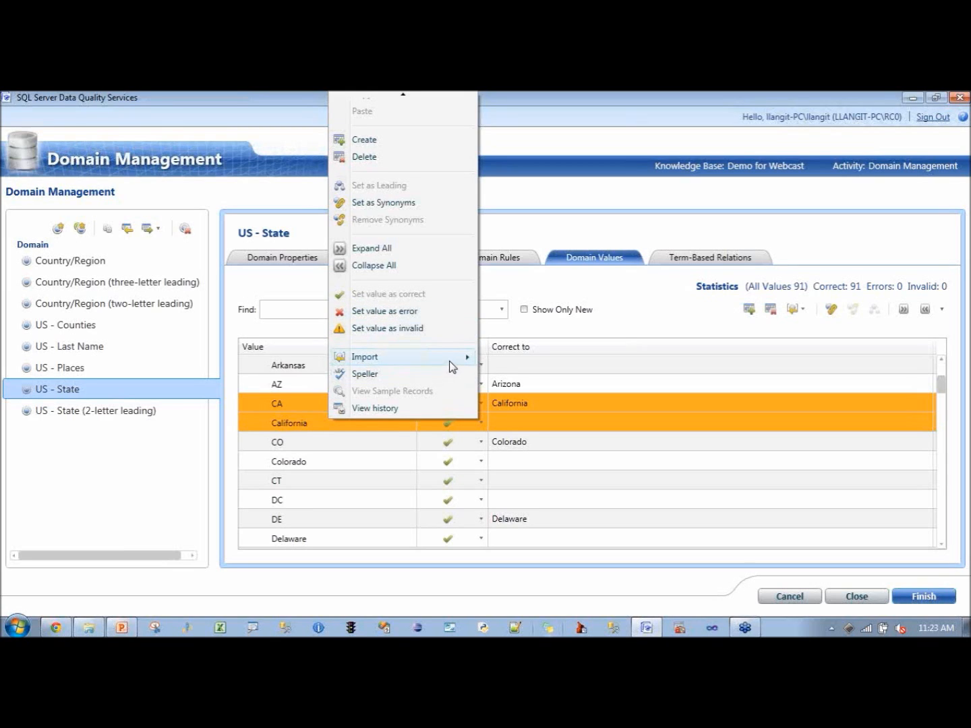
mouse_move(449, 362)
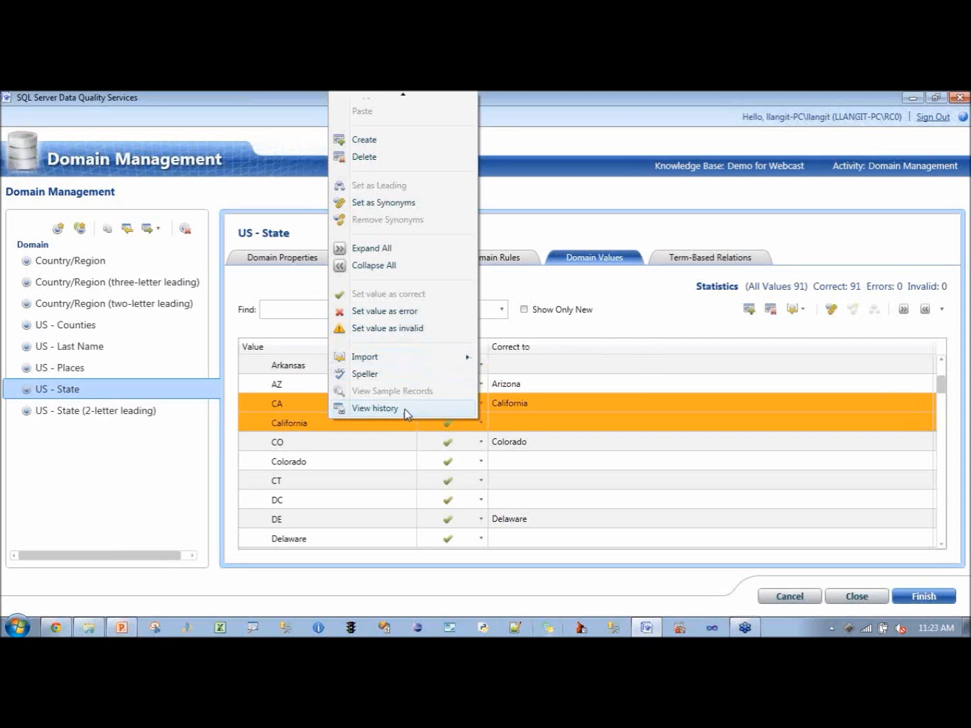
click(644, 305)
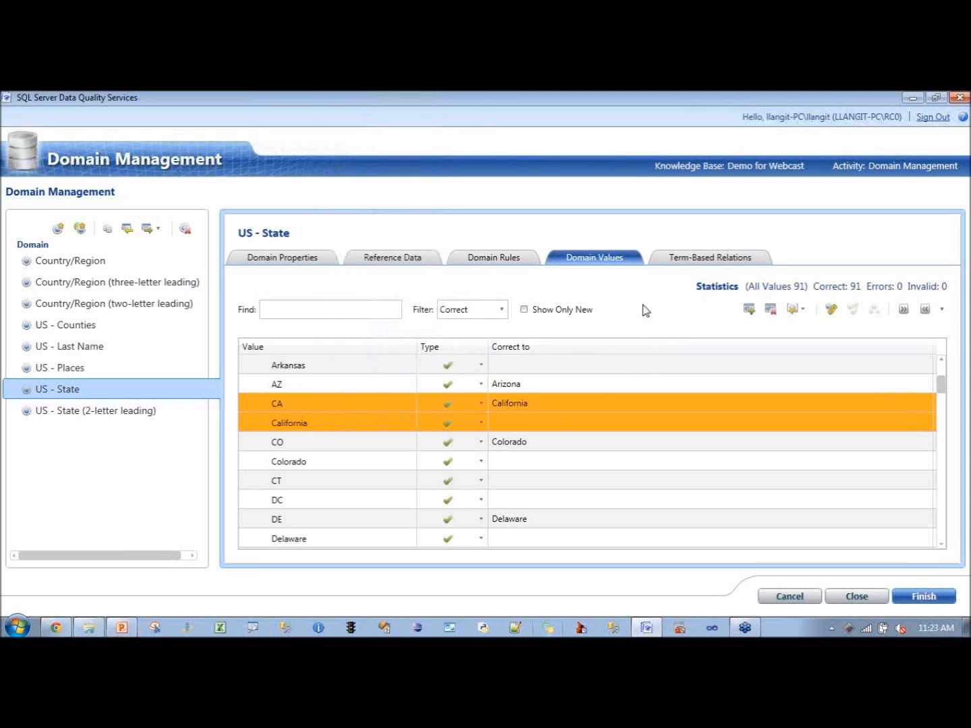
- Start a new domain named "CompanyName" with the description "this a list of companies"
click(58, 229)
text(CompanyName)
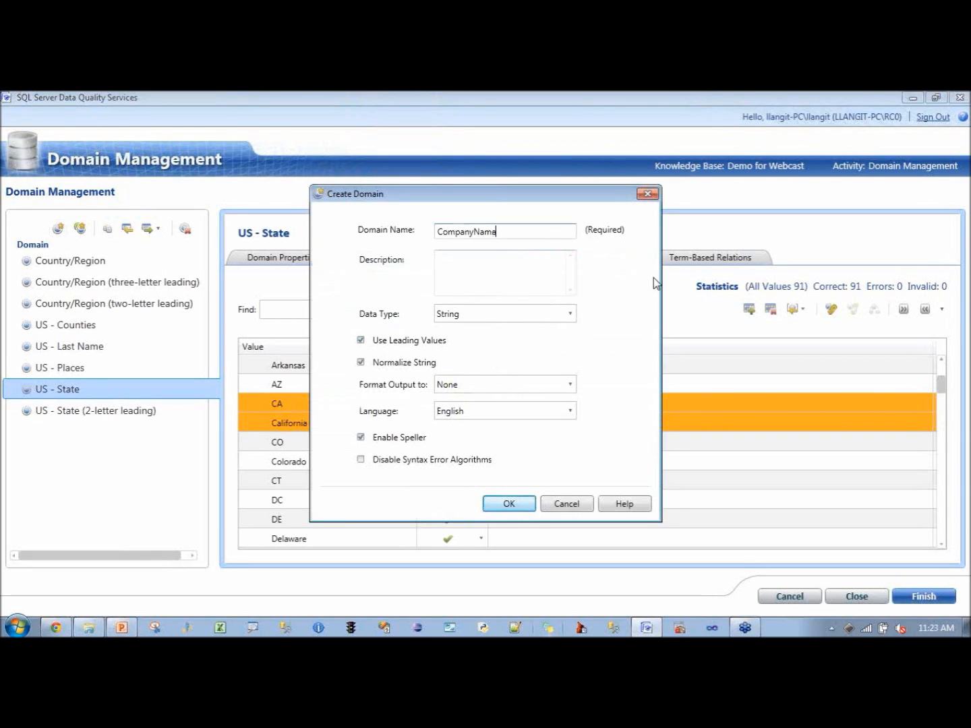
key(Tab)
text(this a list of companies)
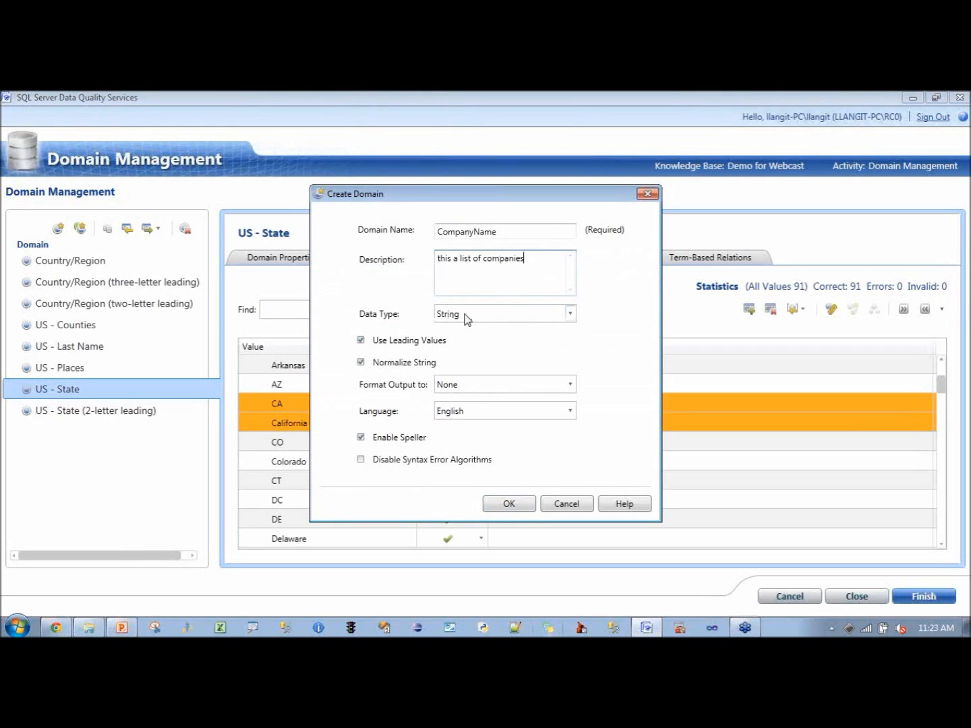
- Try the data types Integer, Decimal and Date for the new domain to compare their options
click(569, 315)
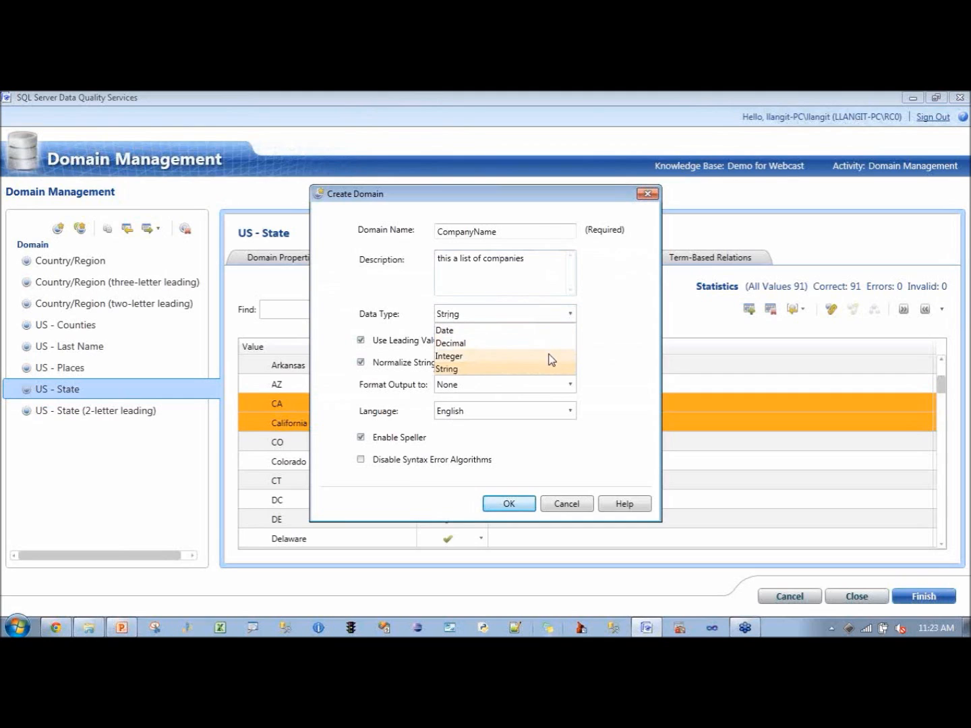
click(552, 356)
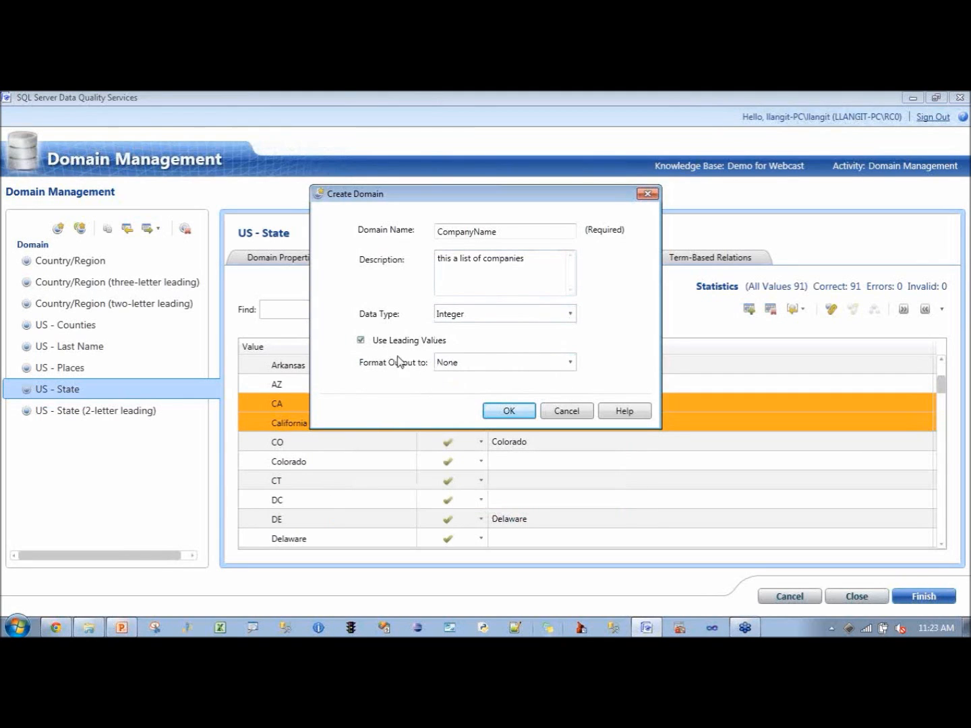
click(573, 314)
click(546, 340)
click(570, 314)
click(564, 329)
- Set the new domain's data type to String and create the domain
click(569, 314)
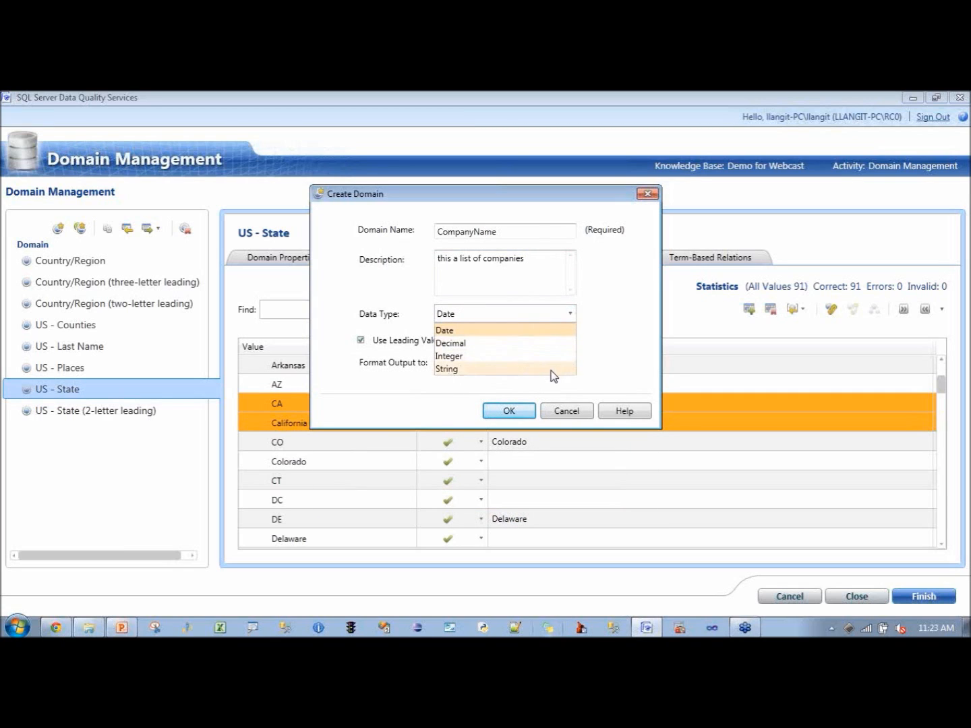
click(551, 369)
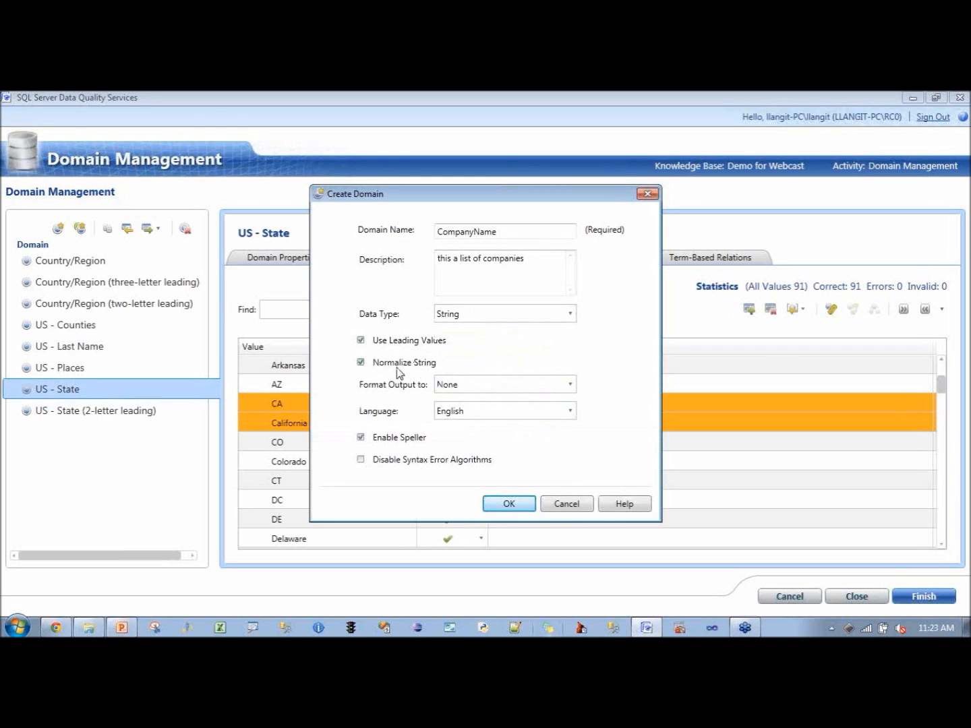
click(508, 504)
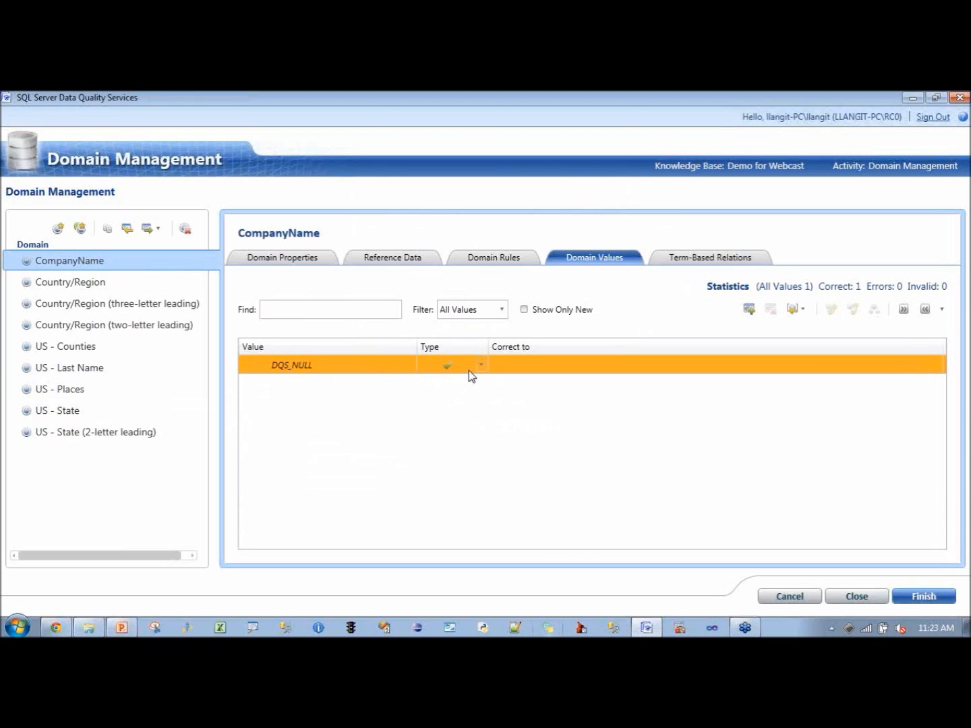
- Add the value "My Co" to the CompanyName domain as an error with the correction "My Company"
click(748, 311)
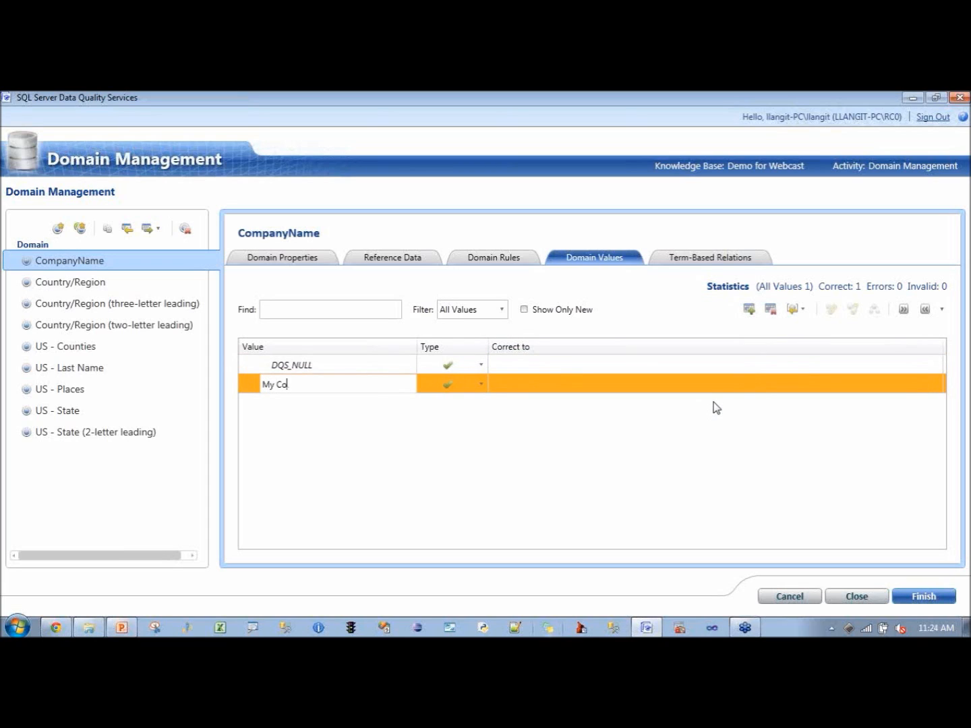
text(My Company)
key(BackSpace)
key(BackSpace)
key(BackSpace)
key(BackSpace)
key(BackSpace)
click(482, 382)
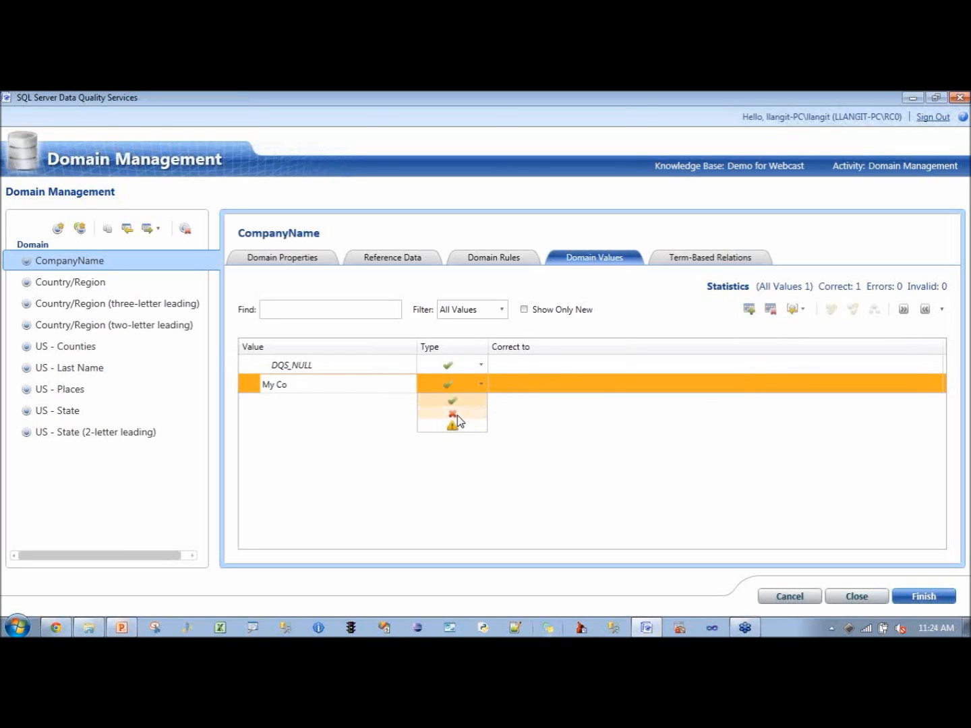
click(458, 415)
text(My Company)
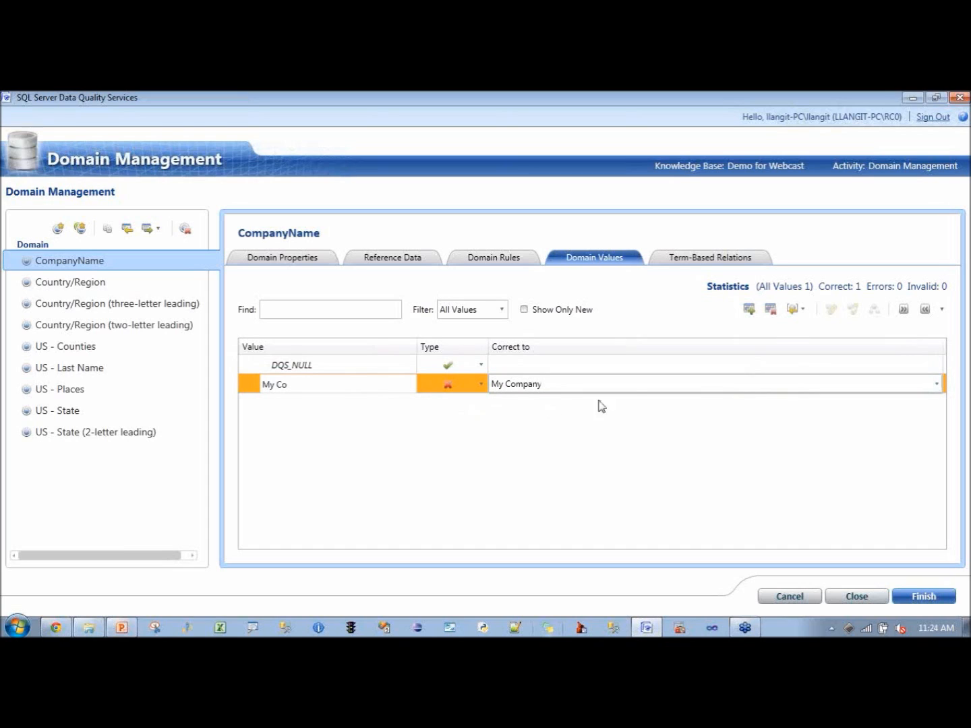
- Add the value "Your Co" to the CompanyName domain as an error with the correction "Your Company"
click(752, 310)
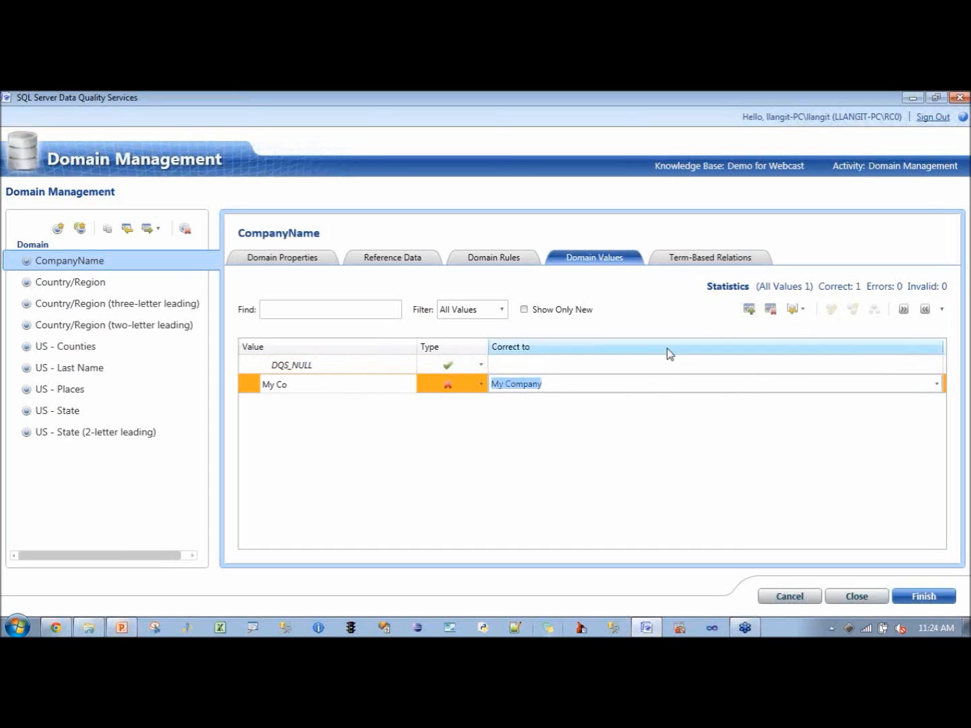
click(751, 310)
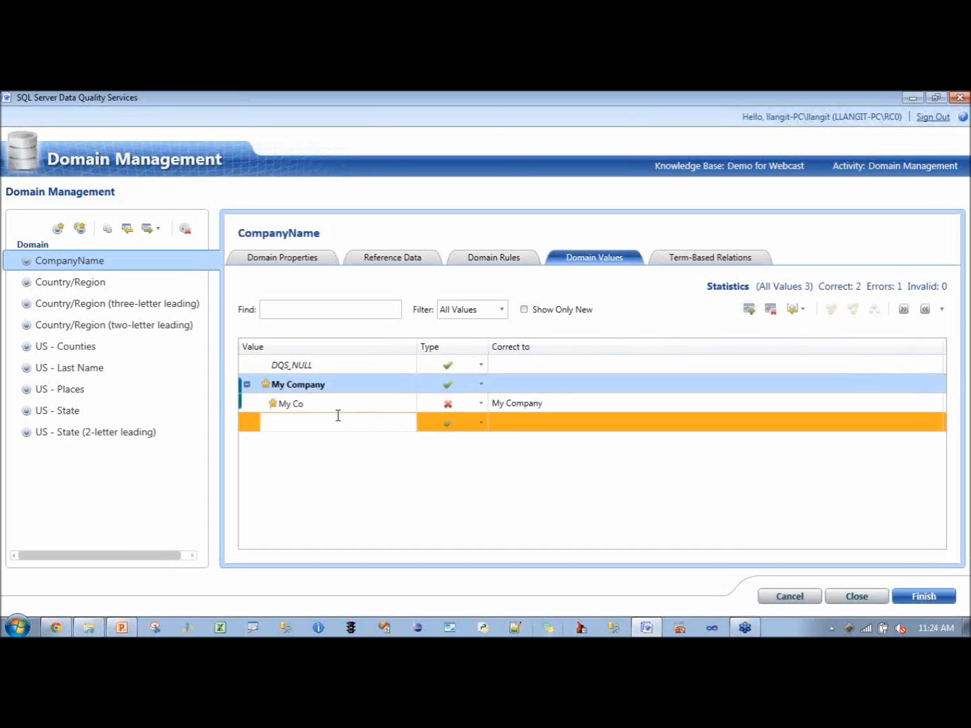
text(Your Co)
click(480, 422)
click(468, 452)
click(511, 422)
text(Your)
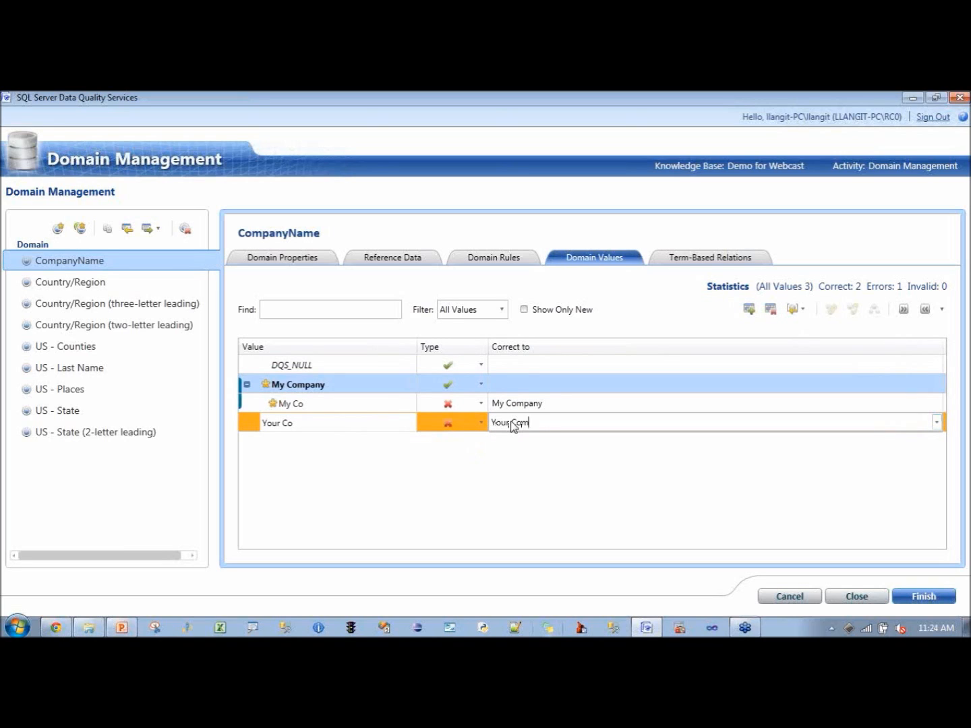
click(368, 406)
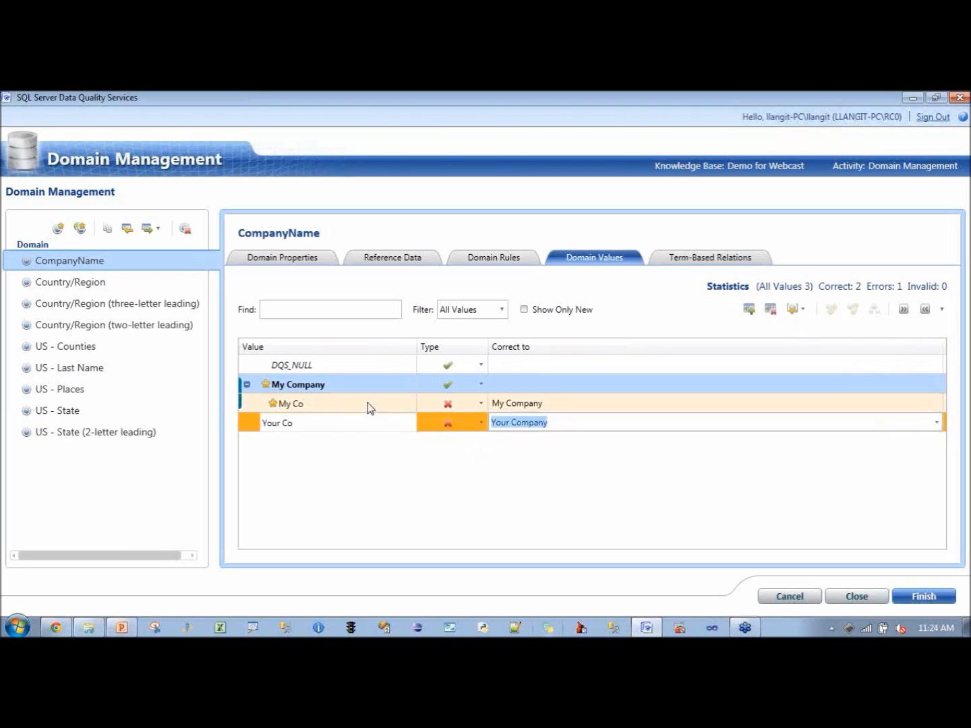
- Add a term-based relation to the CompanyName domain that corrects "Comp." to "Company"
click(705, 262)
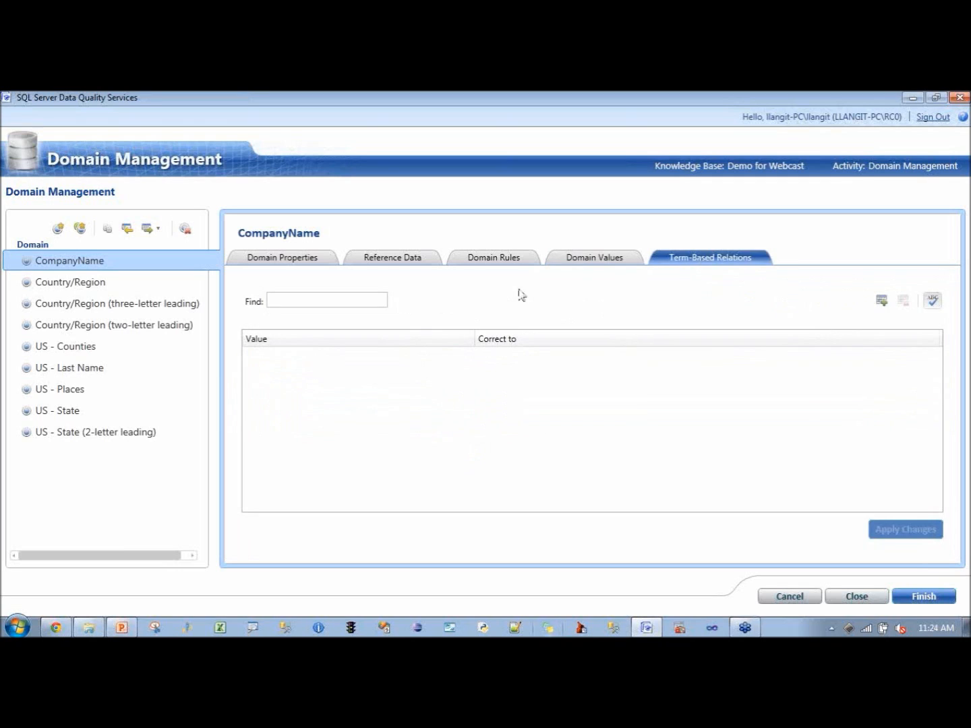
click(881, 302)
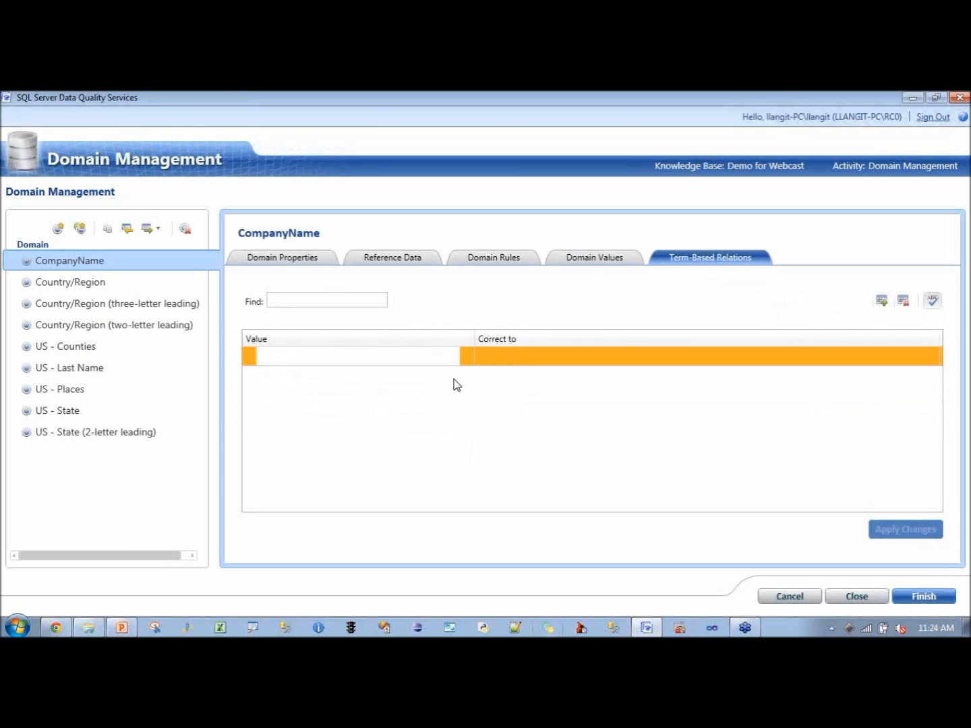
text(Comp.)
click(506, 364)
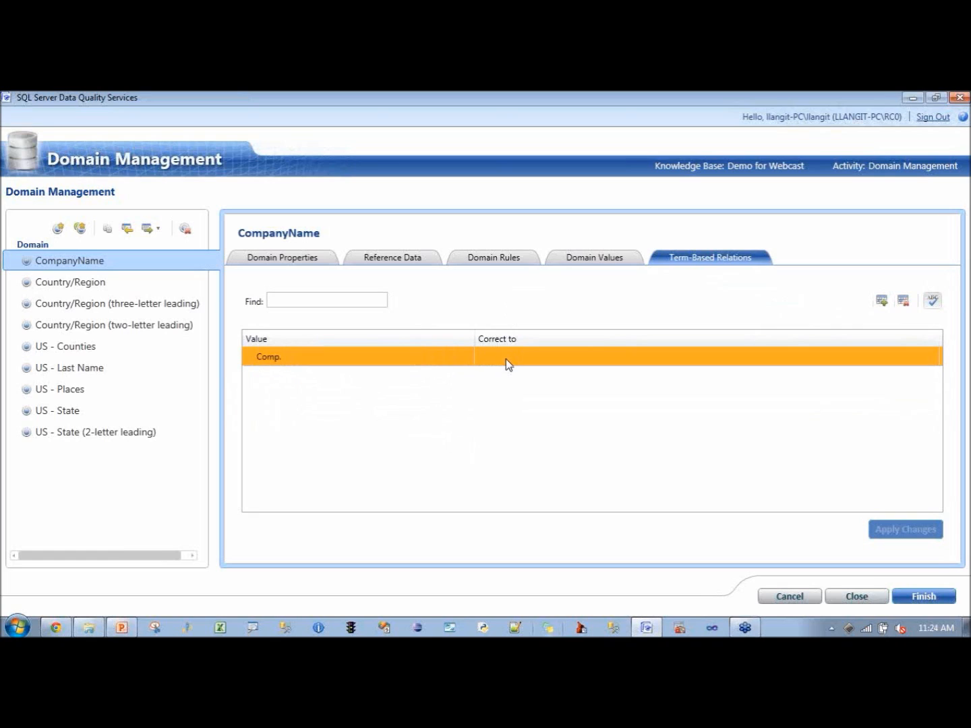
click(506, 359)
text(Comp)
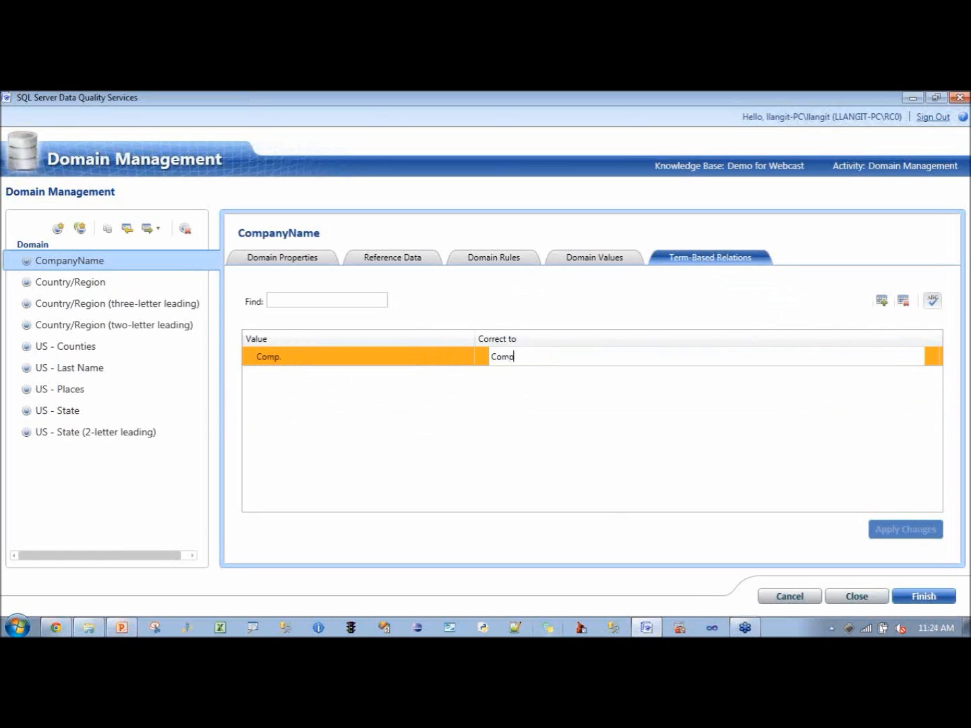
text(any)
key(Return)
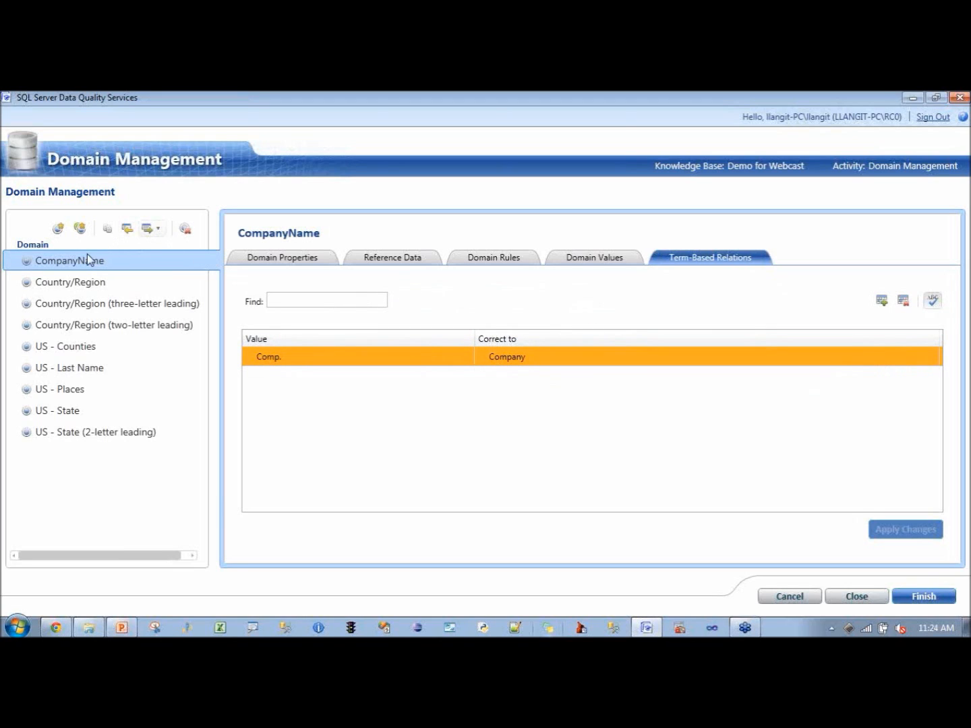
- Look at the export options for the knowledge base and domain, and at the import dialog for DQS data files
click(159, 227)
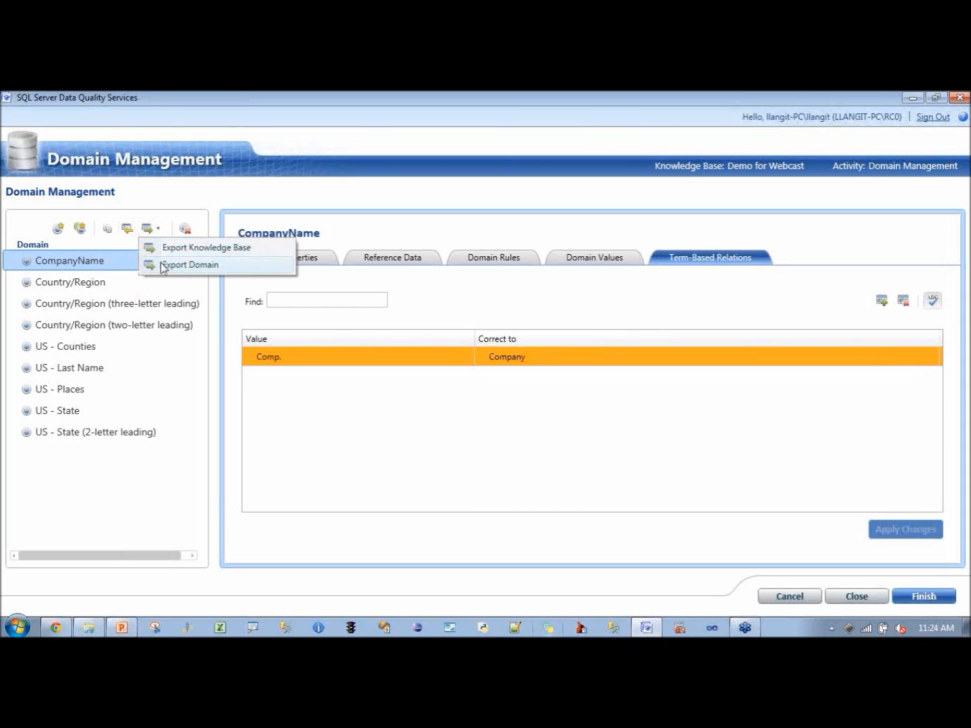
click(129, 230)
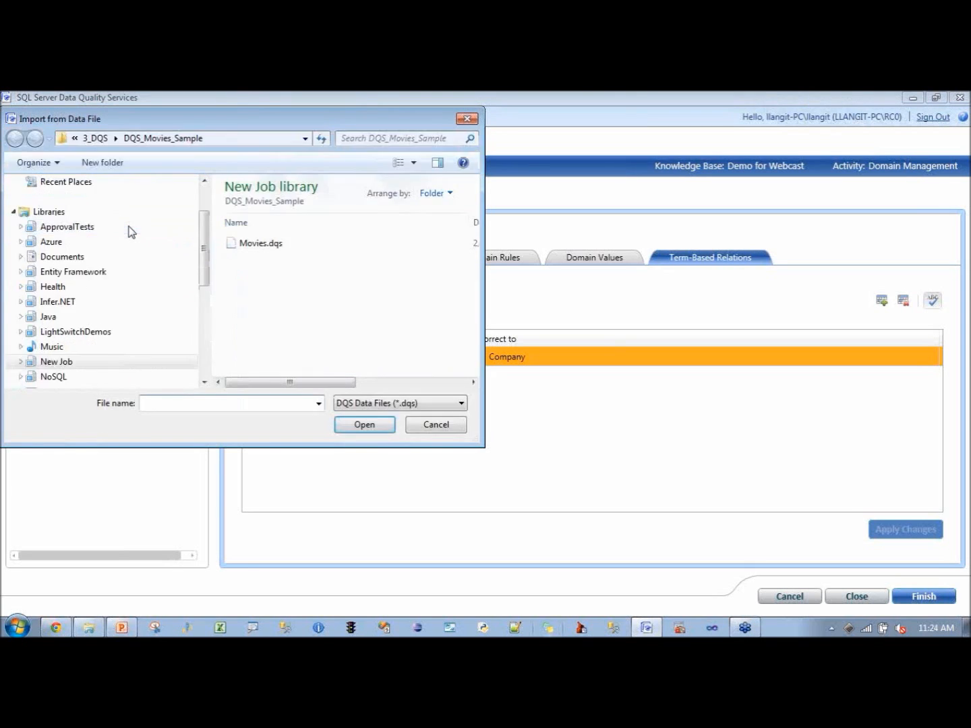
click(435, 425)
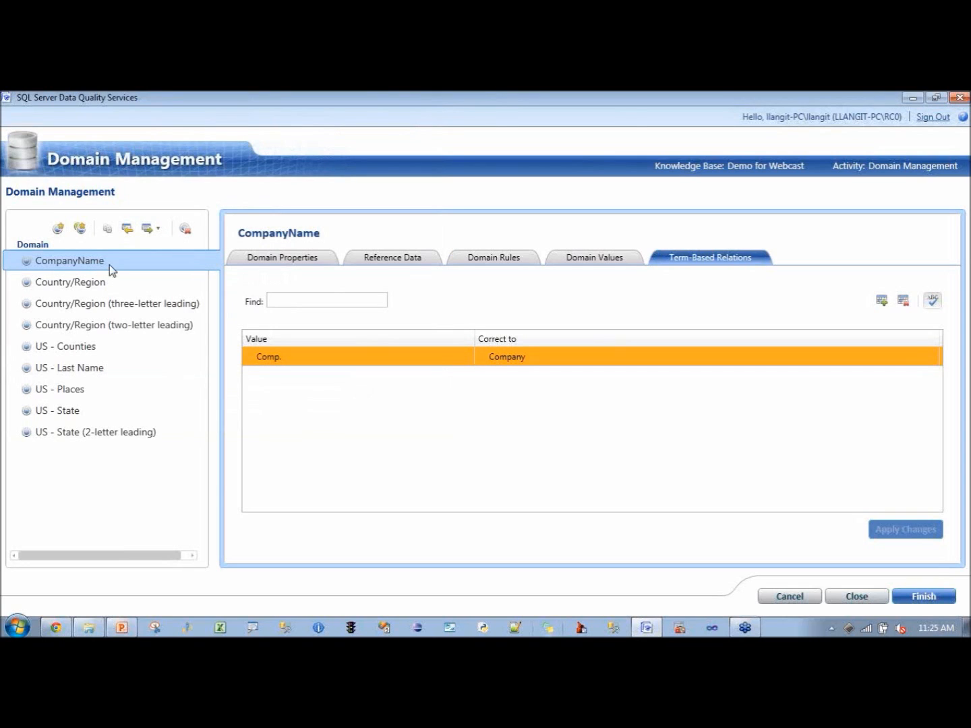
- Start a new composite domain named "CompanyTopLeve" with the description "all company info"
click(80, 229)
text(Companhy)
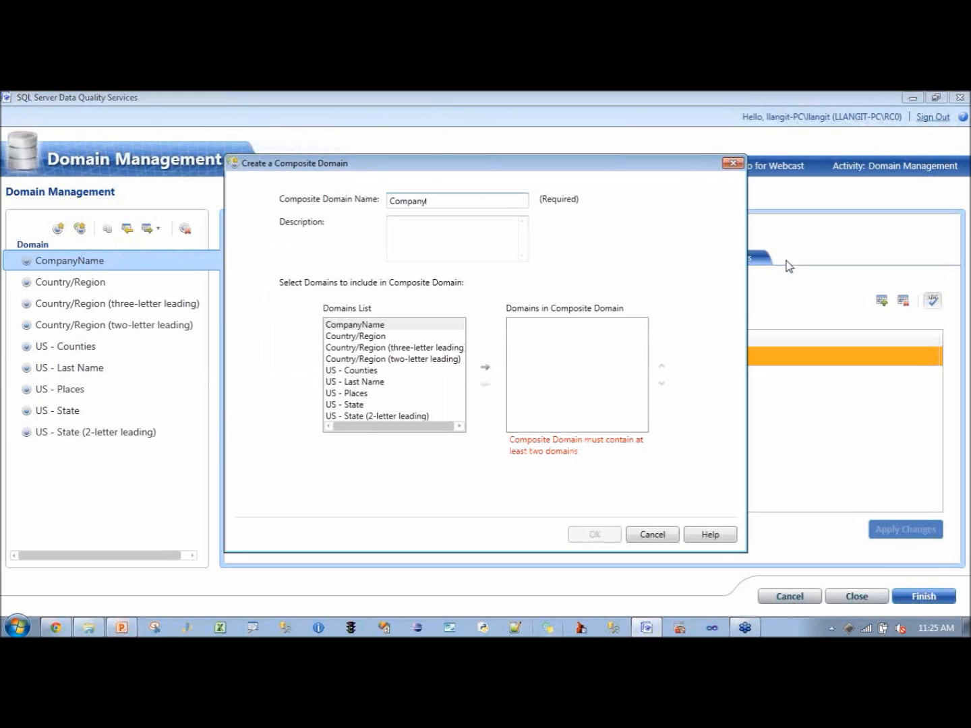
text(TopLeve)
click(495, 229)
text(all company info)
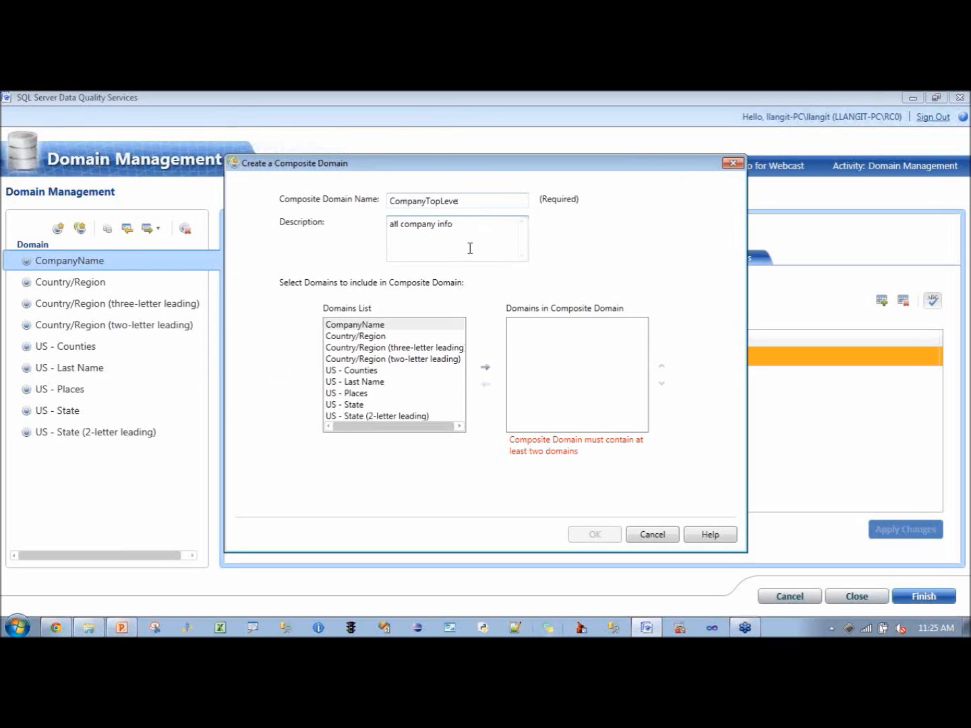
- Include the CompanyName and US - State domains in the composite domain and create it
click(375, 326)
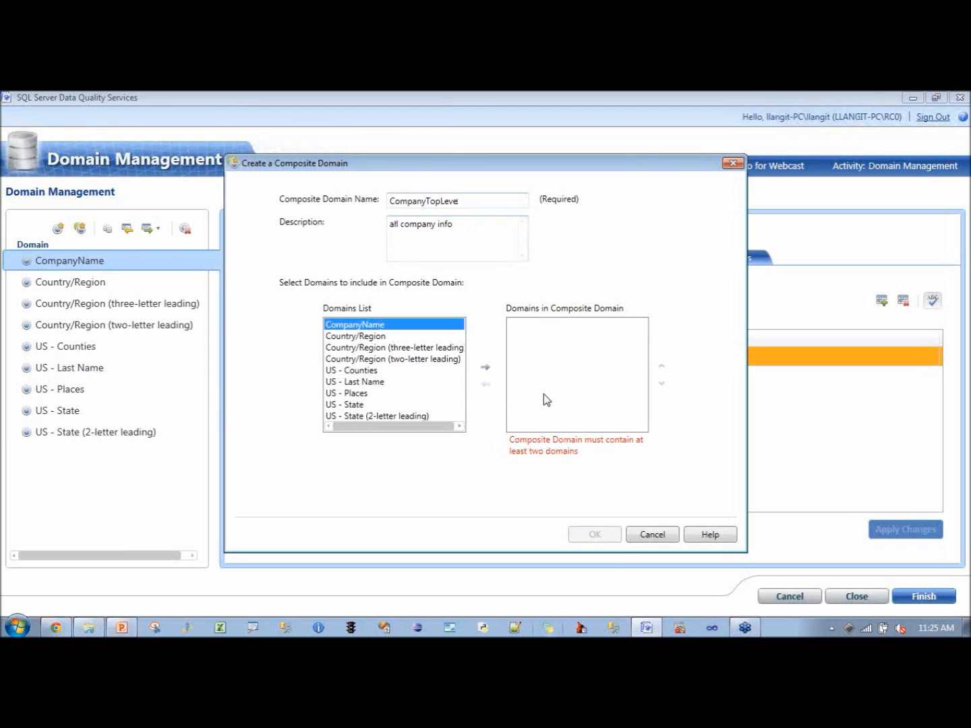
click(485, 367)
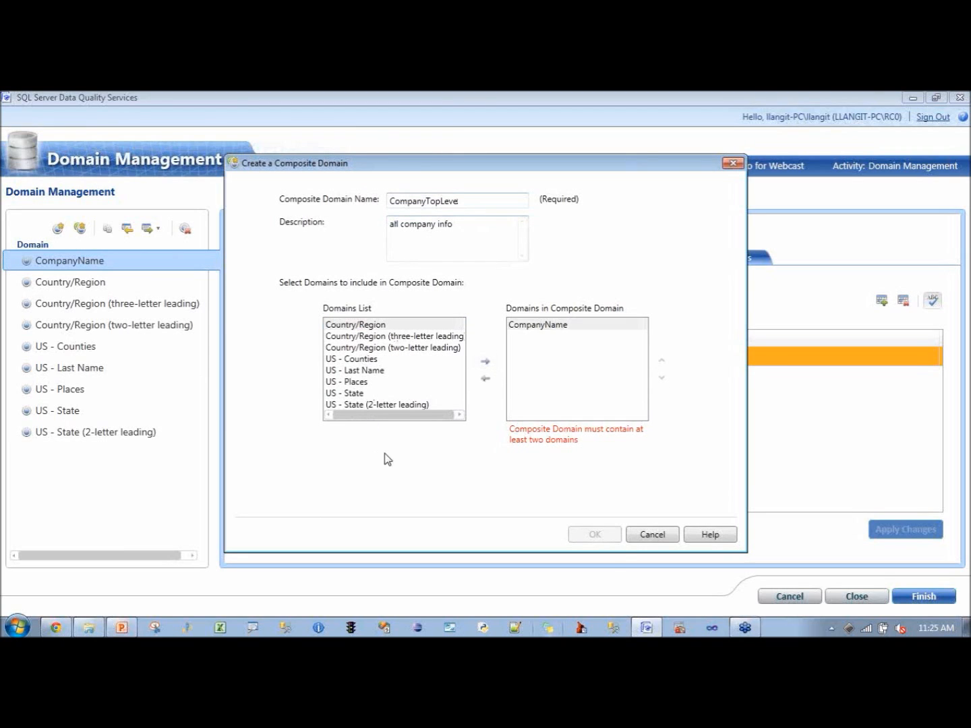
click(353, 393)
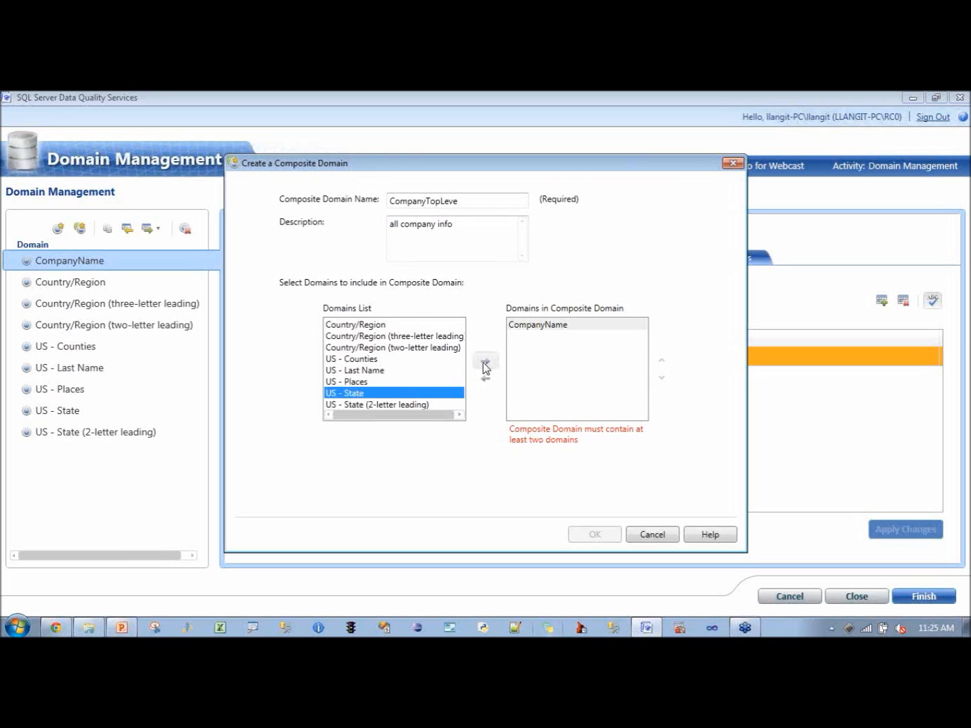
click(485, 362)
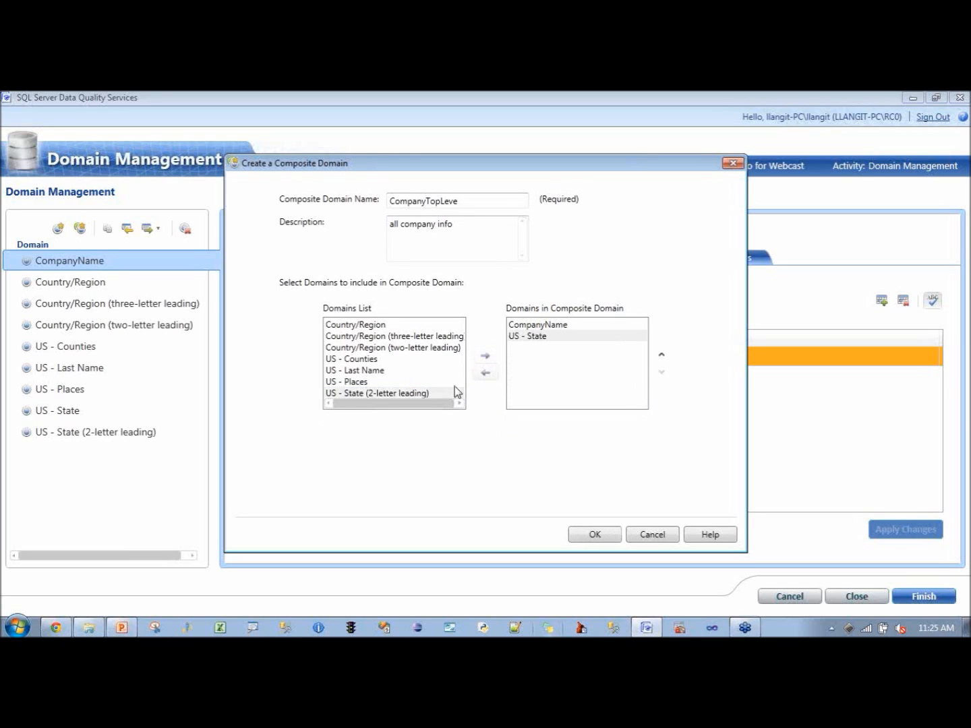
click(592, 531)
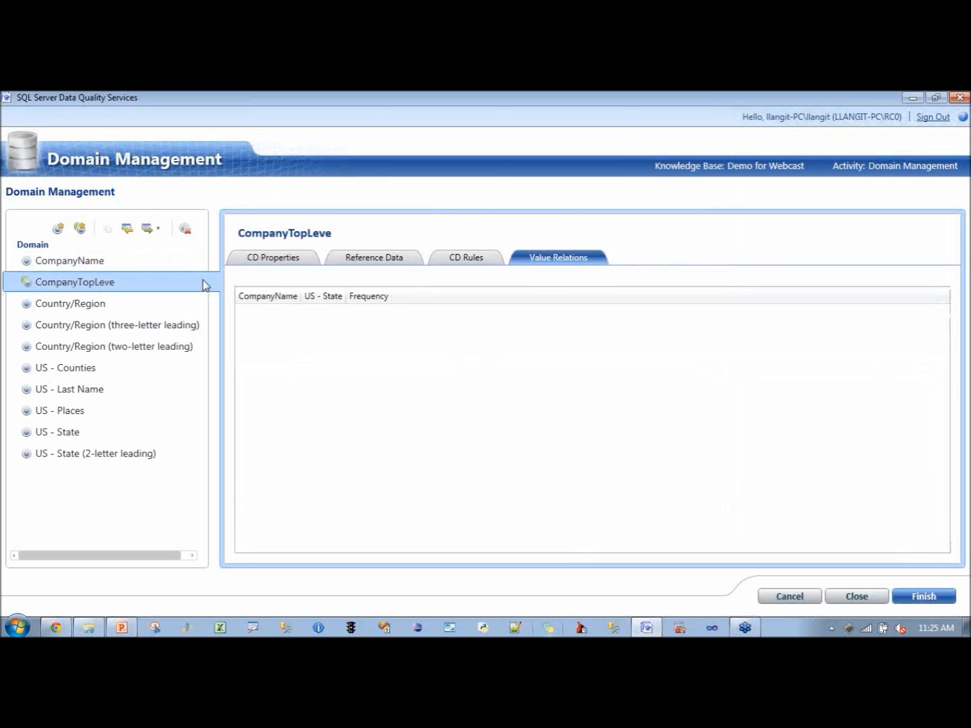
- Examine the CompanyTopLeve composite domain's properties, including its advanced parsing methods
click(292, 259)
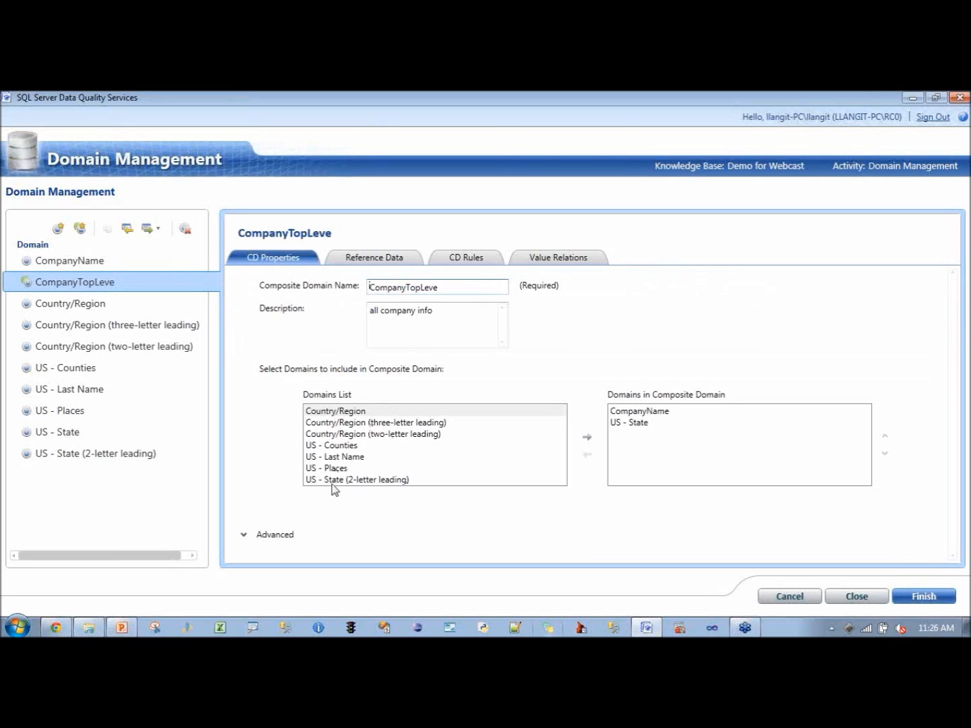
click(244, 535)
drag(961, 470, 953, 555)
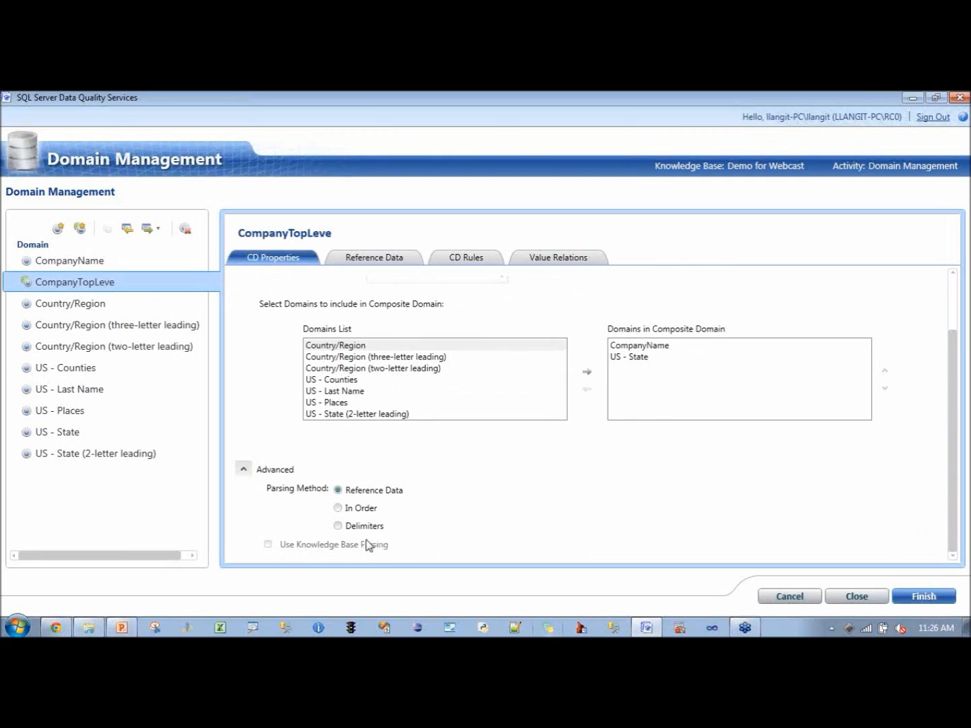
click(243, 470)
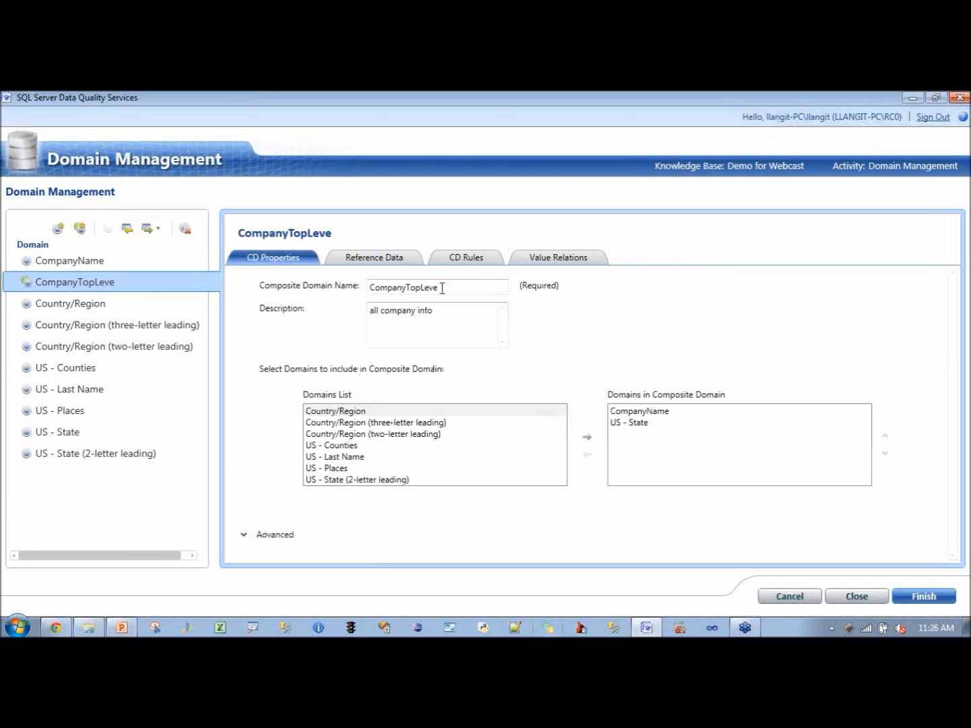
- Add a composite domain rule to CompanyTopLeve named "Co name must be 5" with the description "5"
click(467, 258)
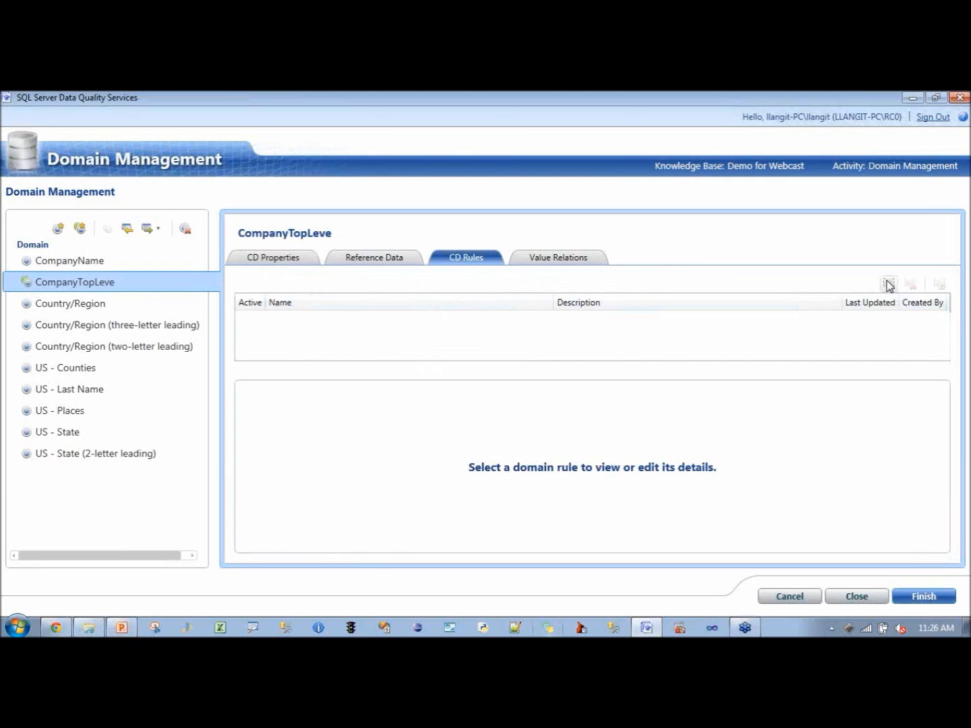
click(889, 284)
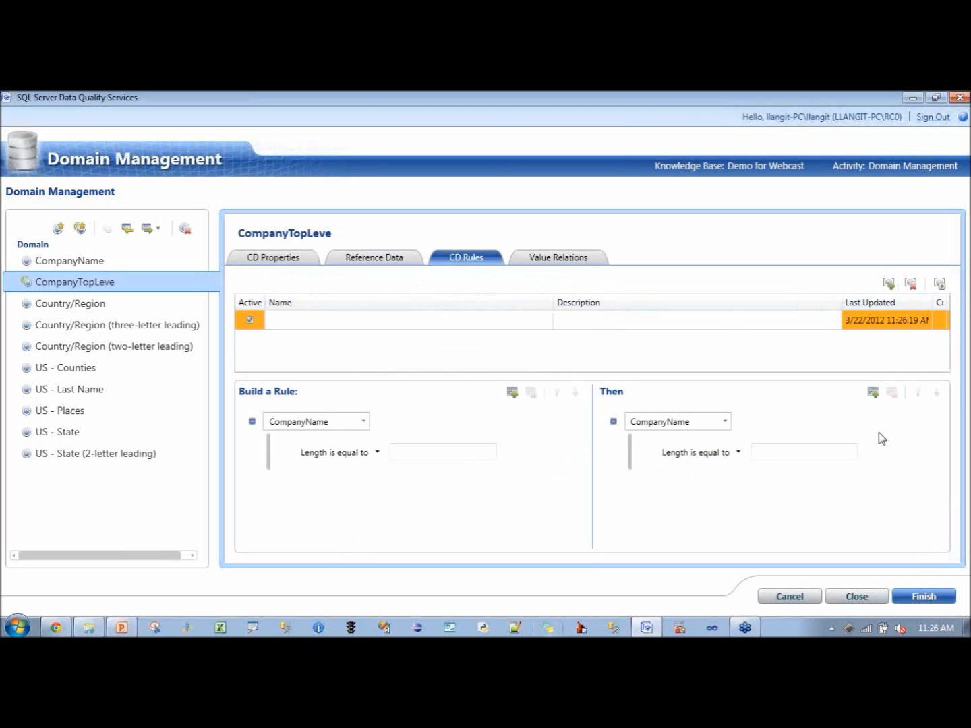
text(Co name must be 5)
click(646, 326)
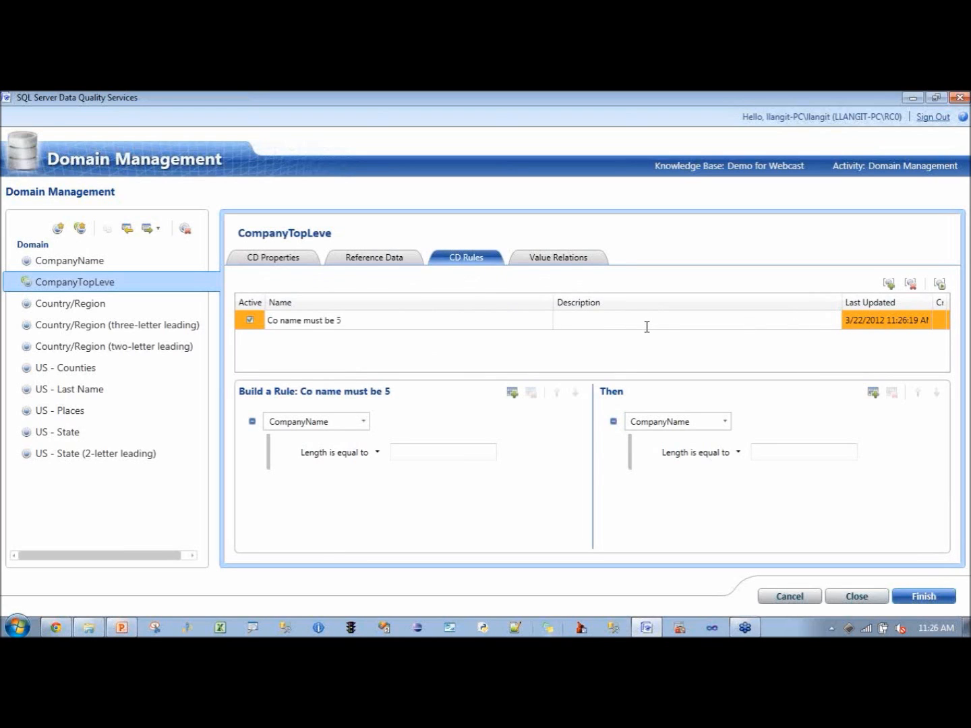
text(5)
- Set the rule's CompanyName condition to "Length is greater than or equal to" 5
click(378, 453)
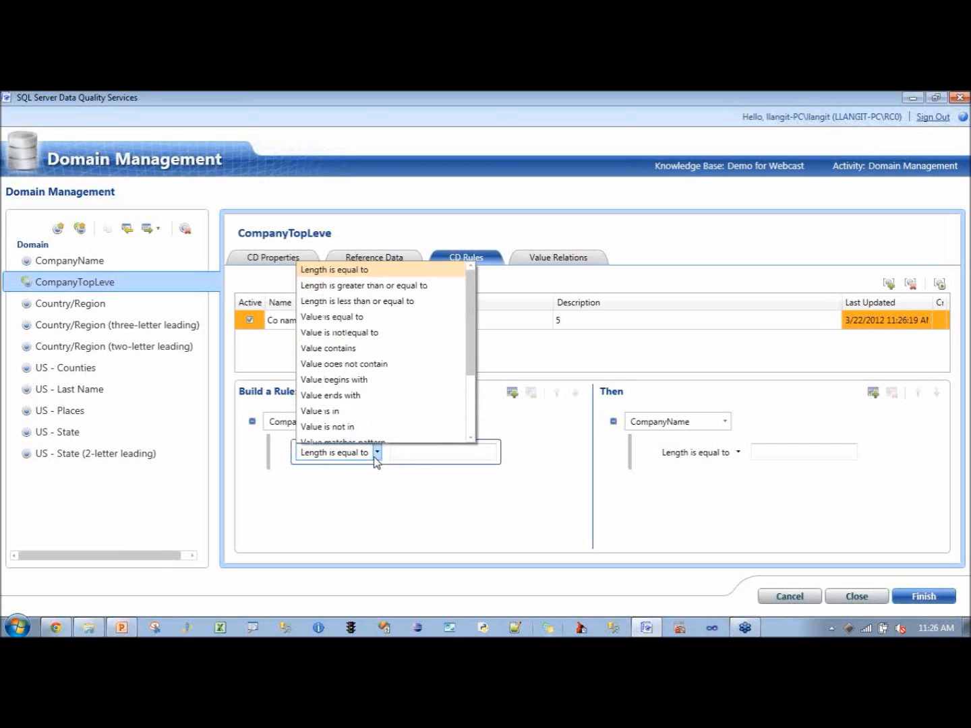
click(424, 275)
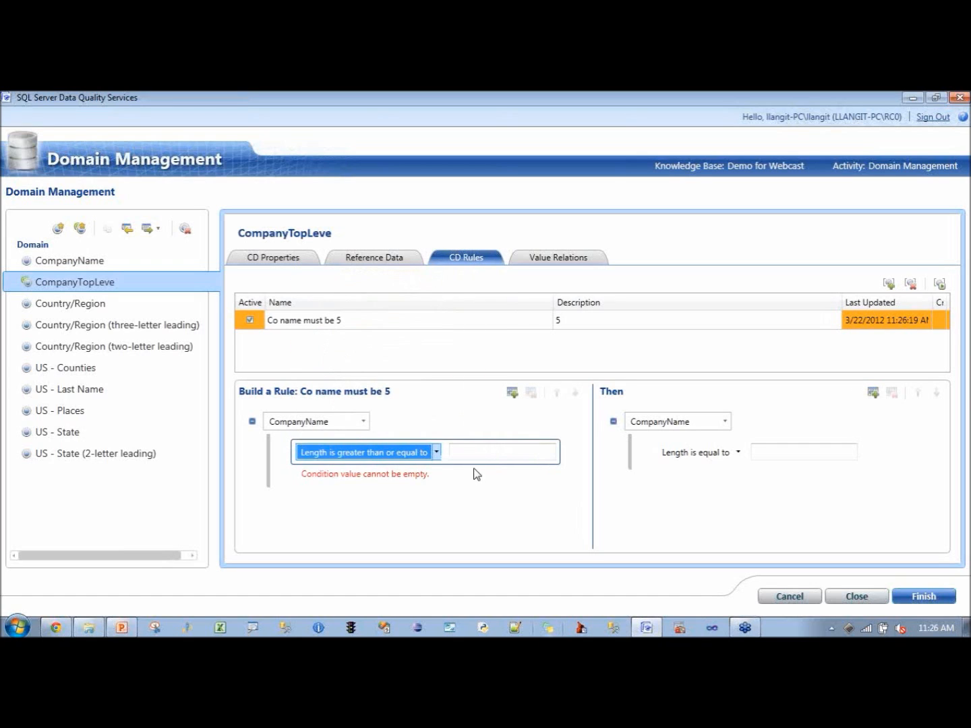
click(476, 451)
text(5)
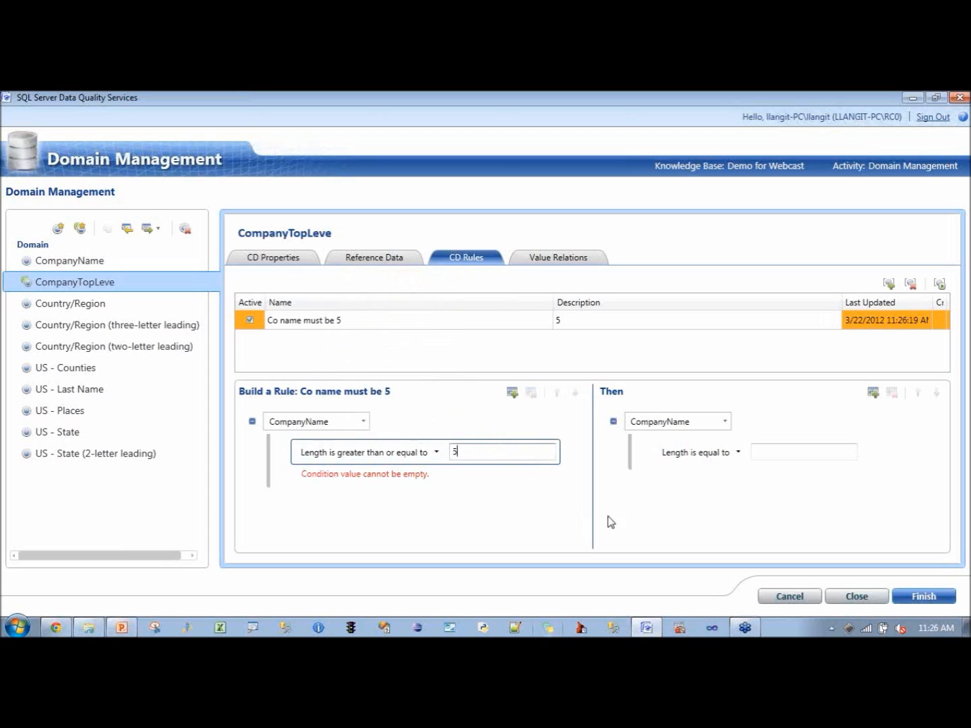
- Set the rule's Then clause to the US - State domain with the condition "Value is in"
click(725, 422)
click(709, 456)
click(738, 452)
scroll(803, 367, down, 1)
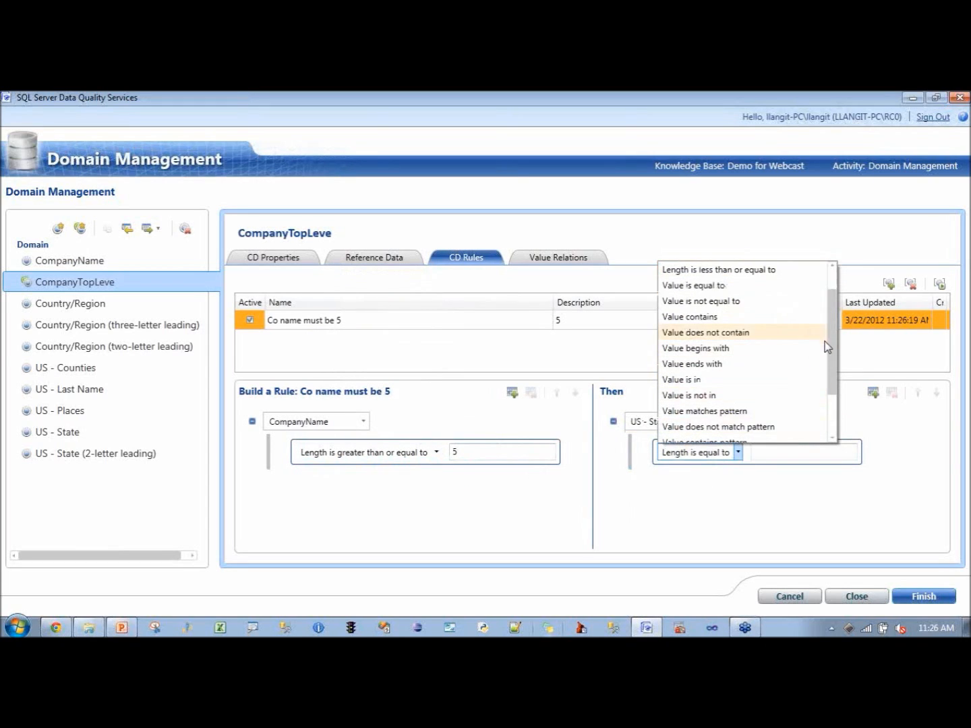
drag(830, 348, 835, 397)
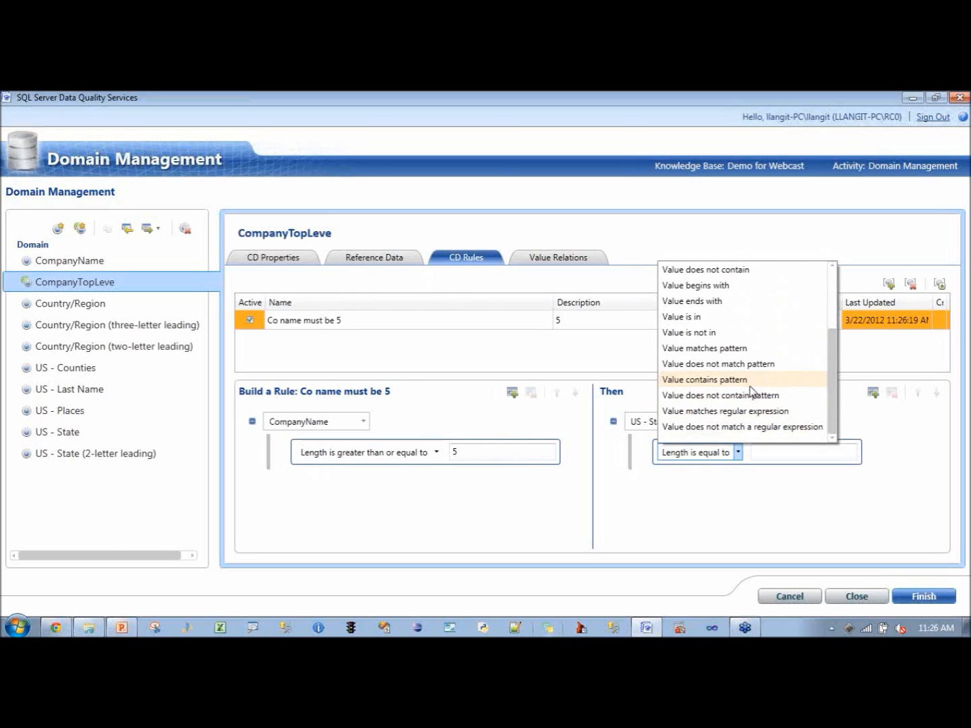
click(709, 323)
- Set the rule's Then condition for US - State to "Length is greater than or equal to" 2
click(710, 456)
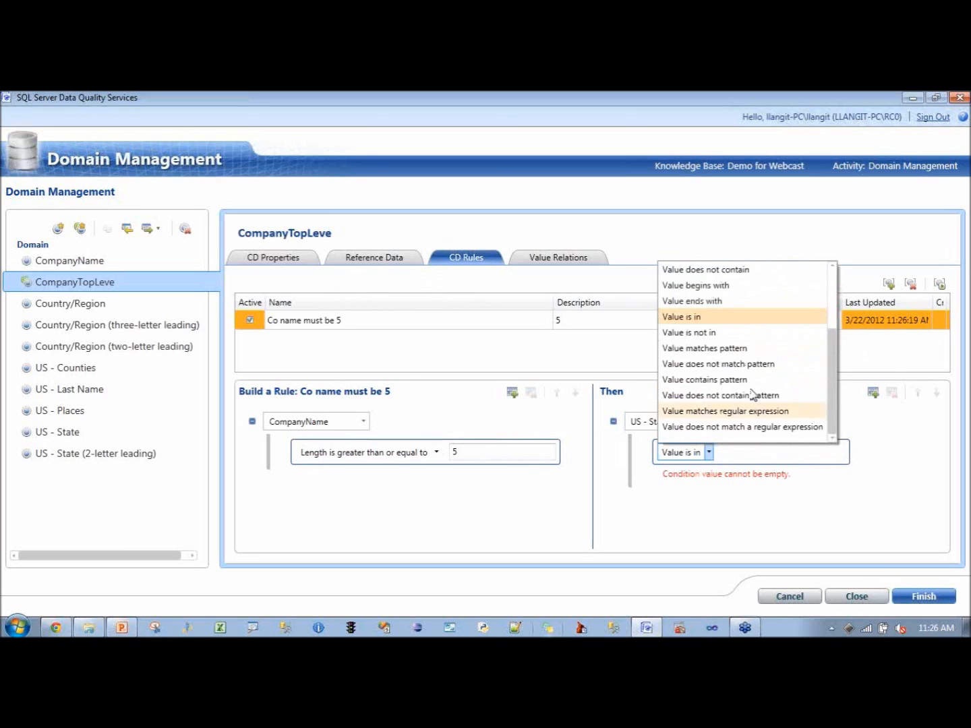
drag(830, 354, 844, 312)
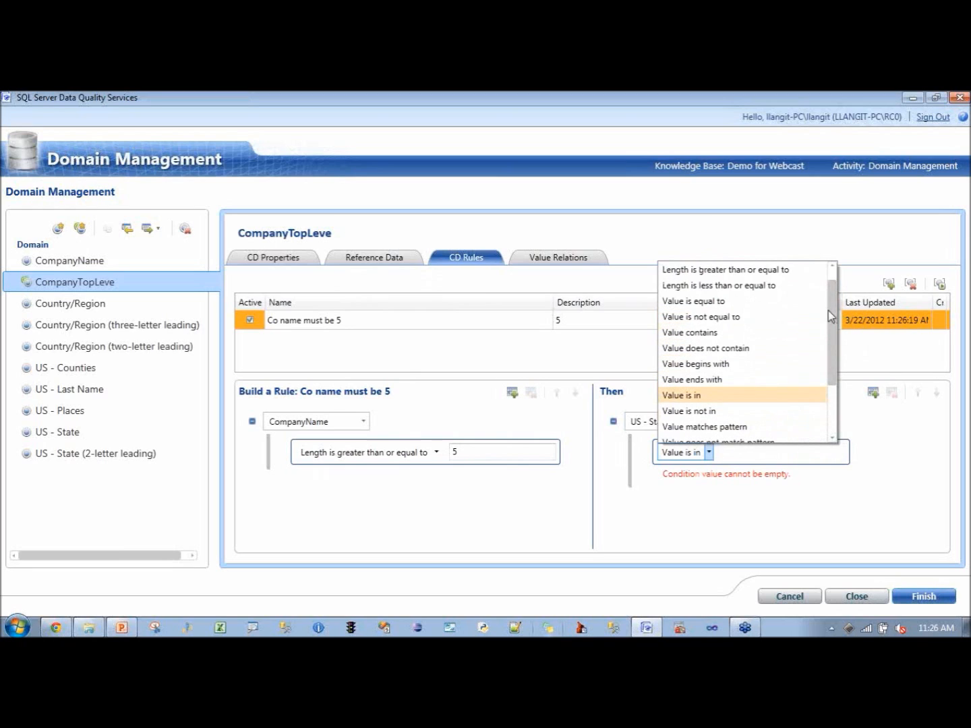
click(777, 286)
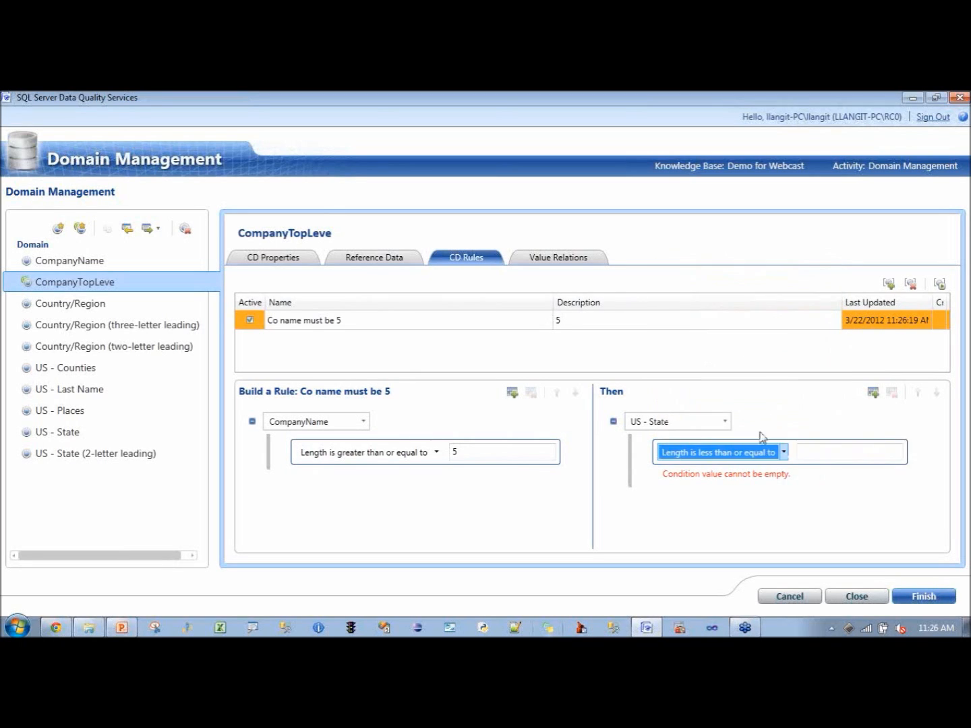
click(784, 453)
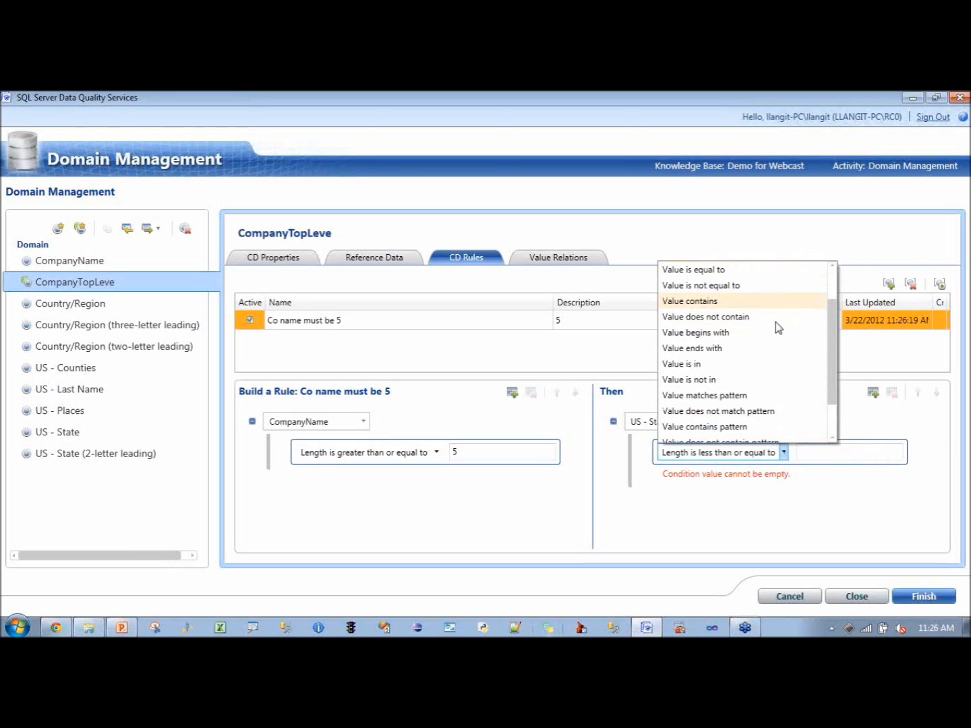
scroll(834, 336, up, 1)
scroll(798, 302, up, 1)
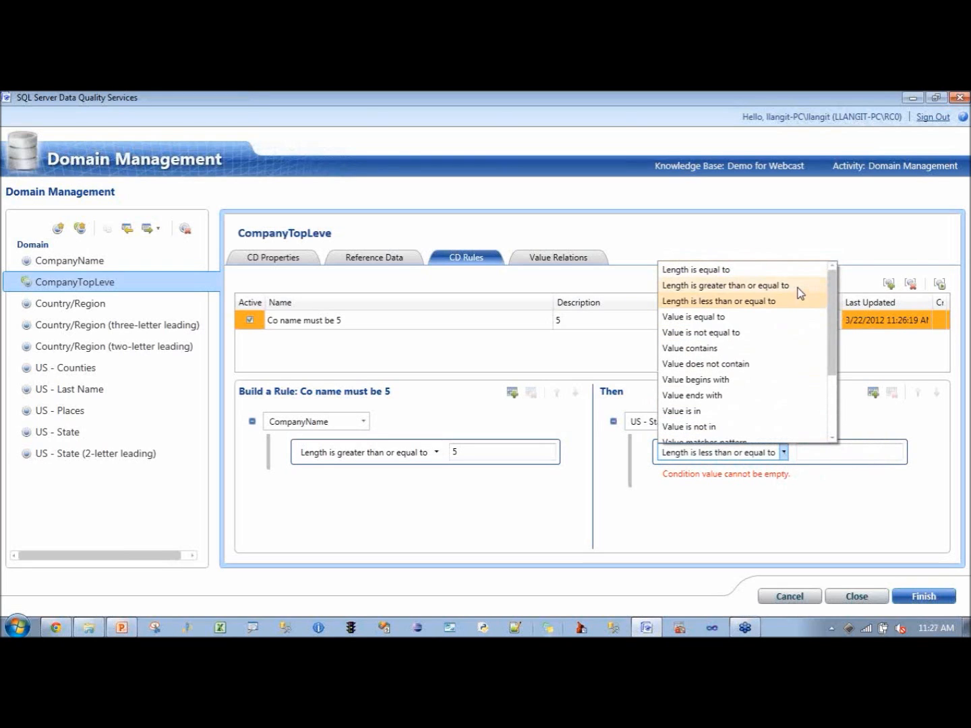
click(797, 287)
click(828, 457)
text(2)
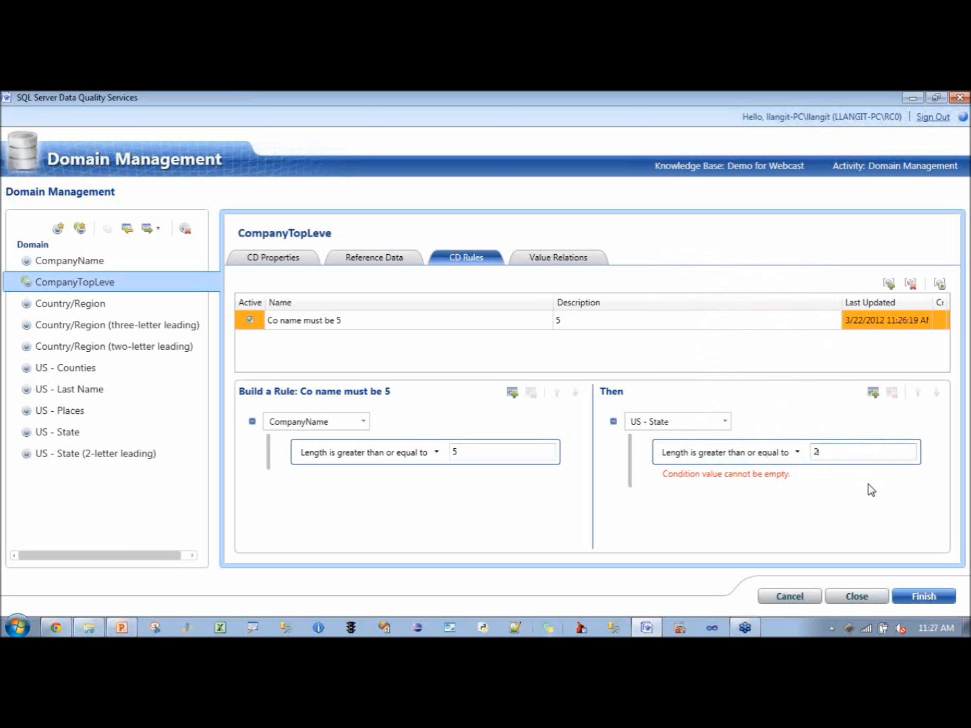
- Test the composite domain rule with "dddd" as both the CompanyName and US - State values, then close the test
click(939, 283)
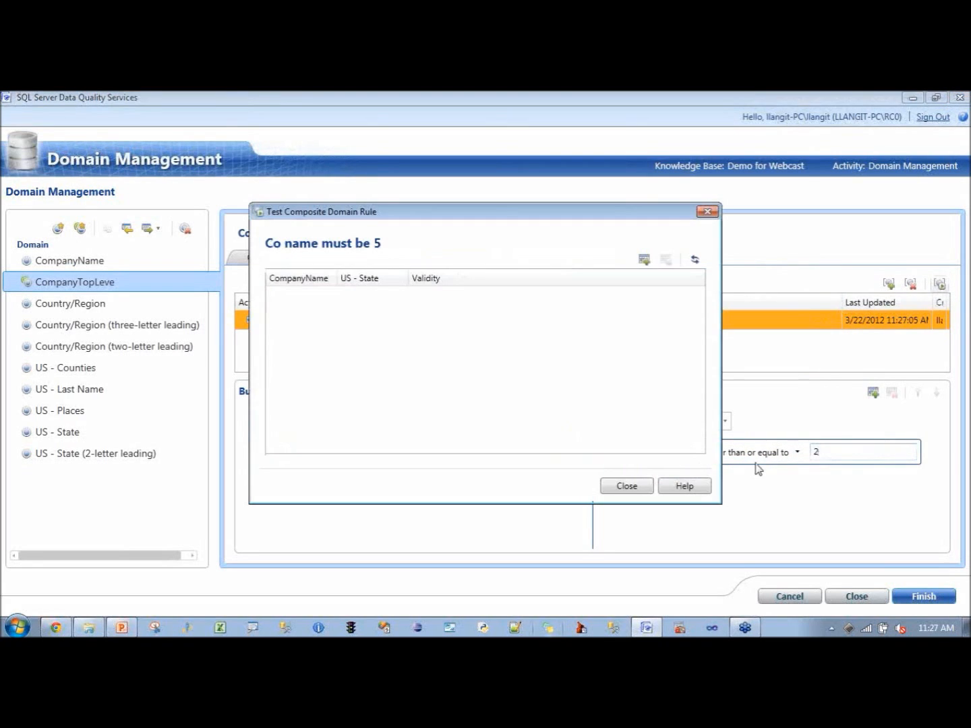
click(646, 261)
click(336, 296)
text(dddd)
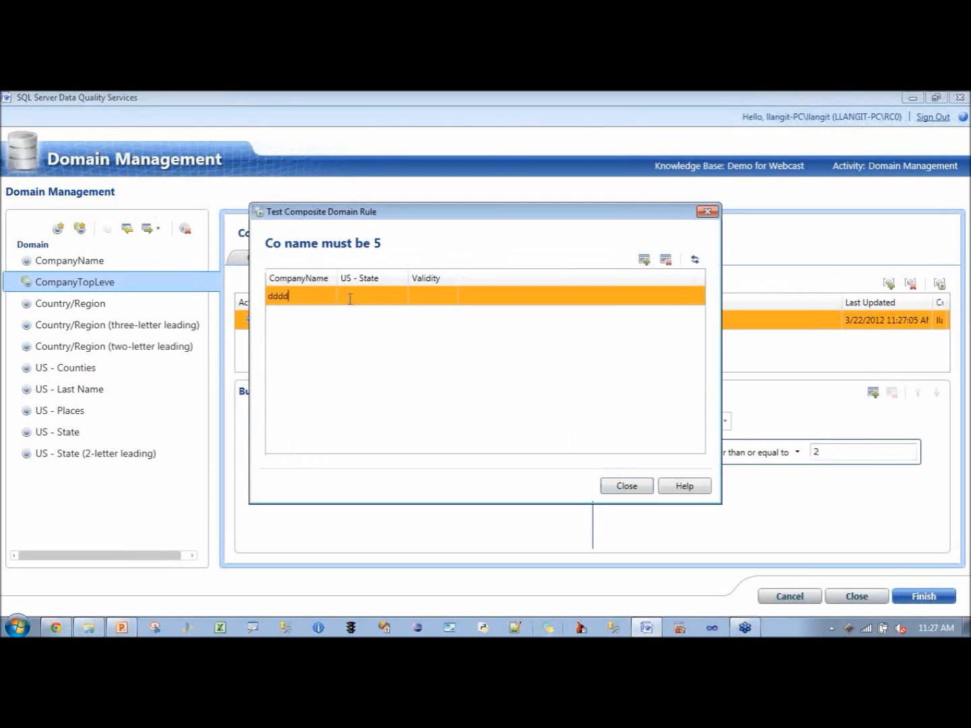
click(379, 300)
text(dddd)
click(695, 258)
mouse_move(429, 304)
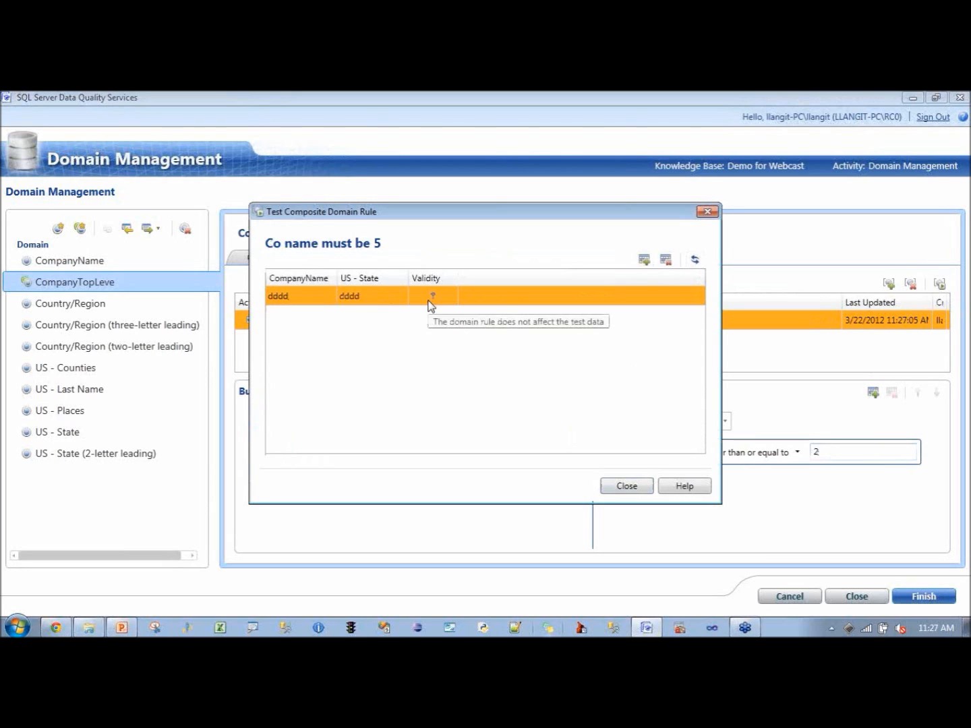
click(627, 488)
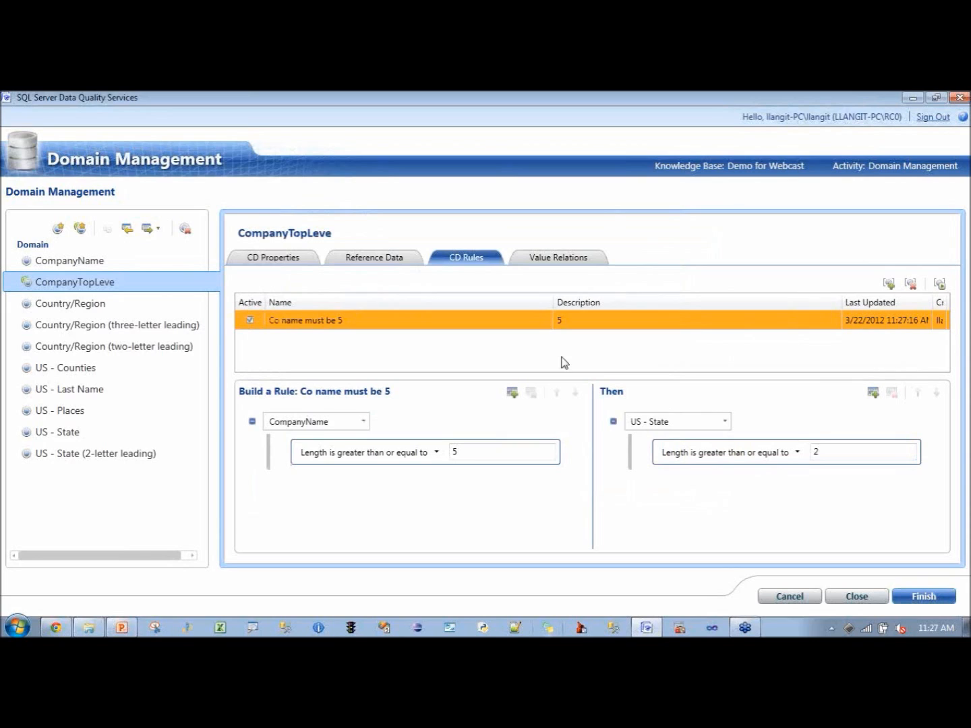
- Review CompanyTopLeve's value relations, export options, reference data, rules and properties
click(558, 263)
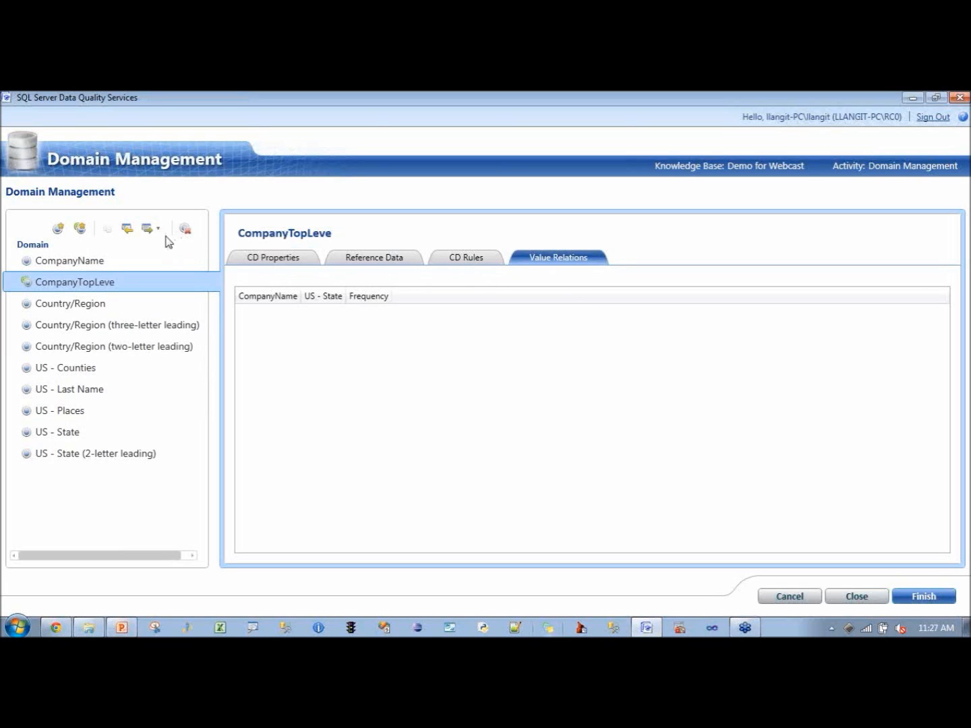
click(152, 229)
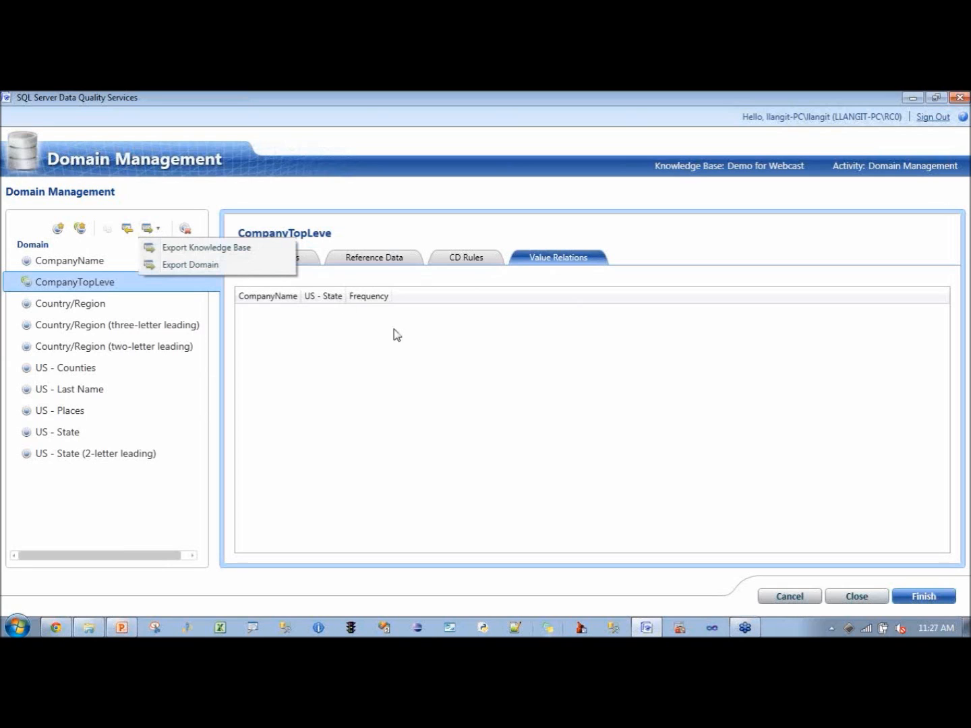
click(347, 390)
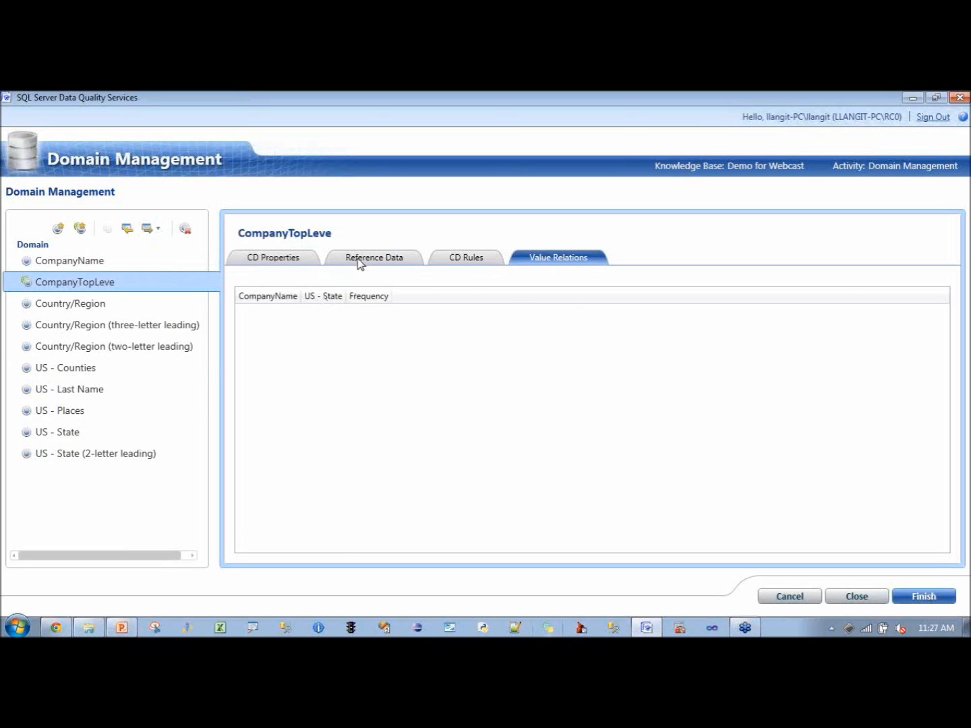
click(358, 261)
click(469, 254)
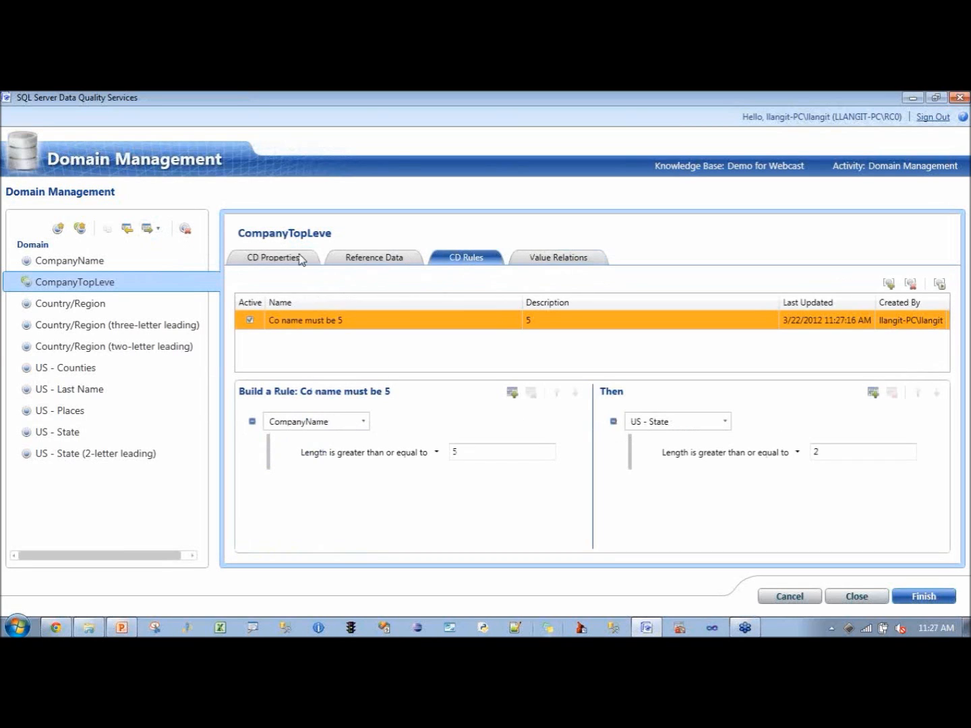
click(264, 260)
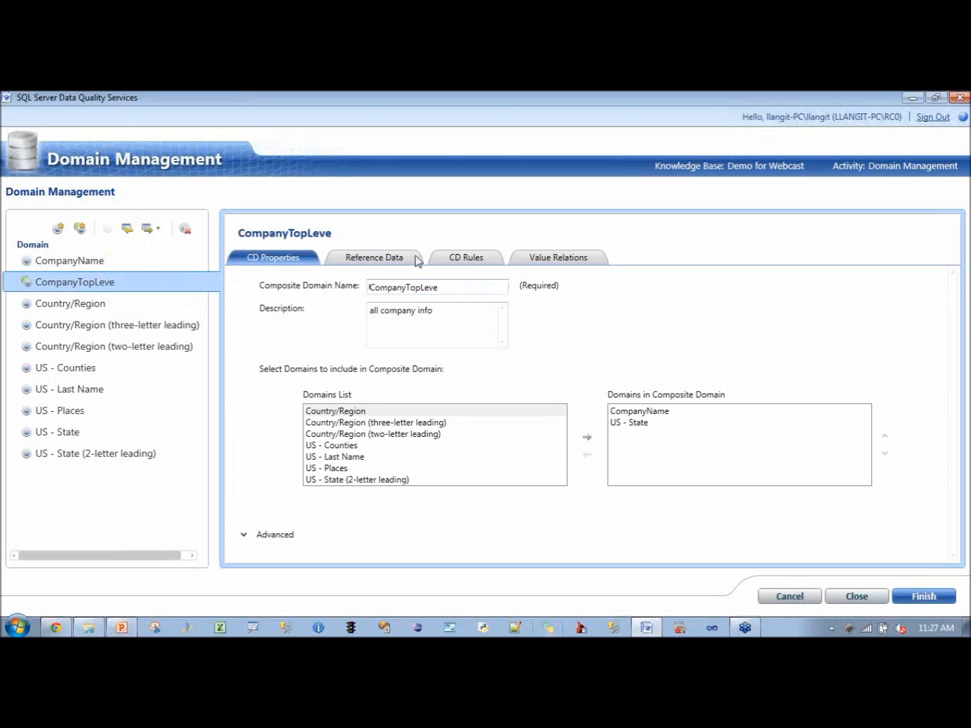
click(363, 257)
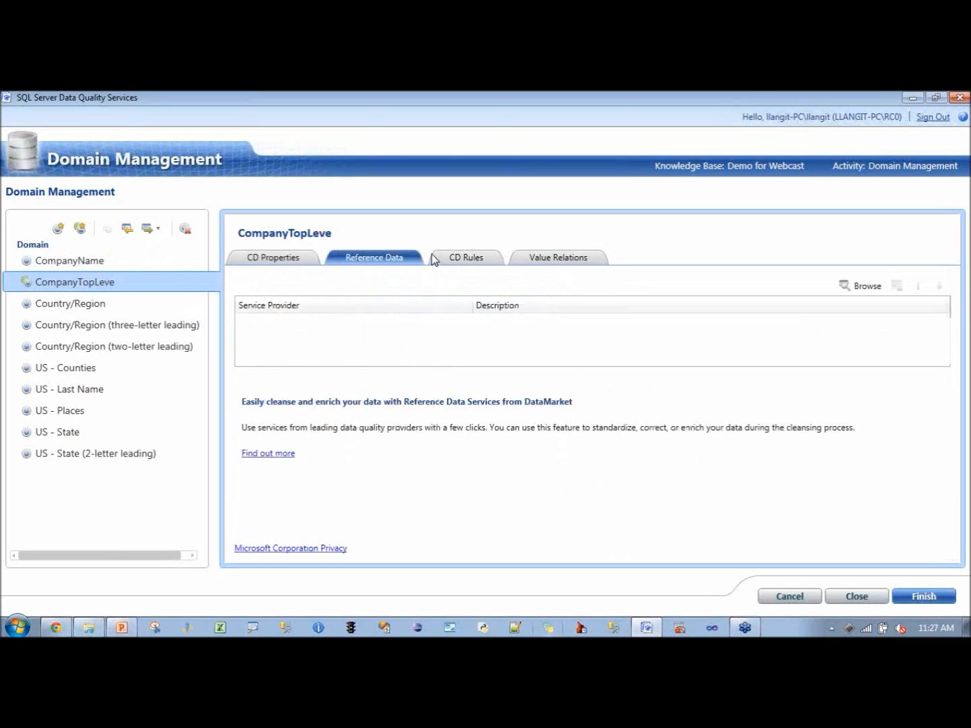
click(467, 267)
click(543, 259)
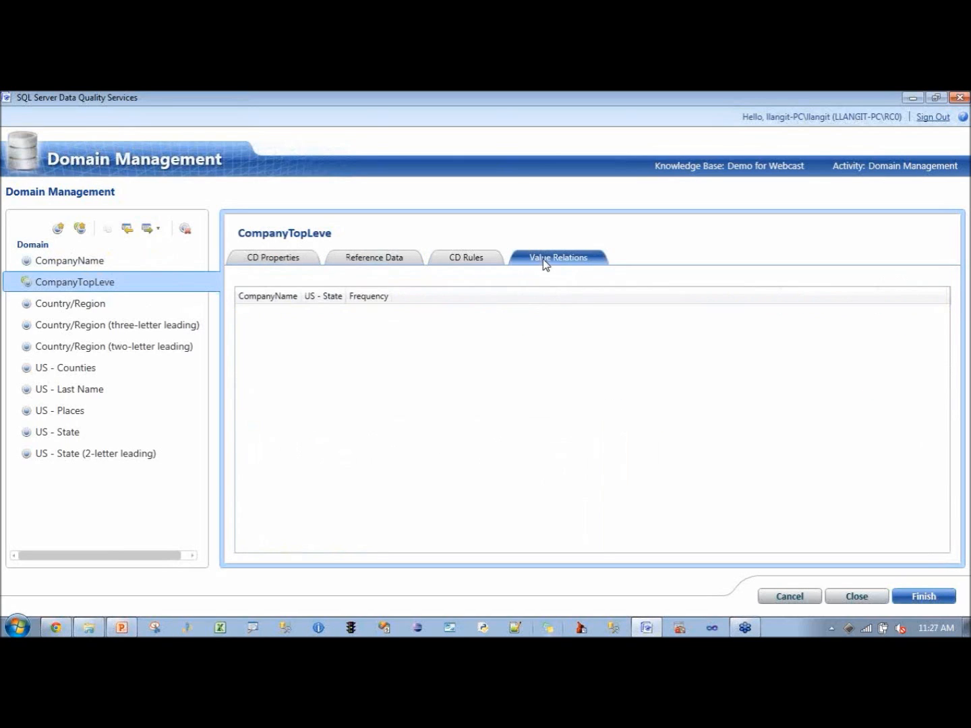
click(265, 257)
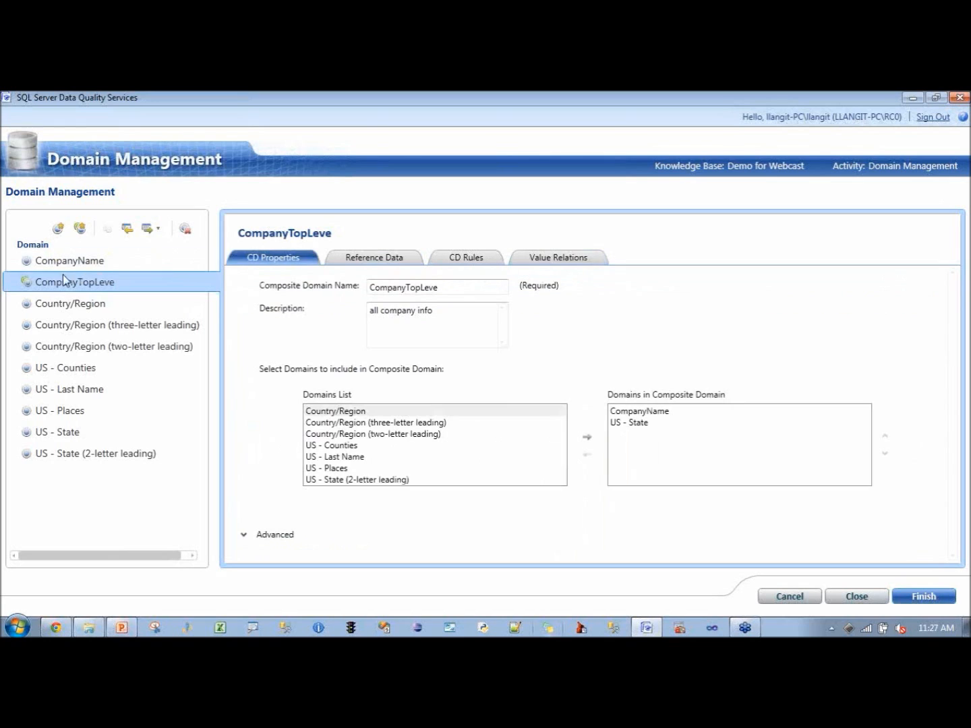
- Examine the CompanyName domain's values and the available options for importing values
click(122, 262)
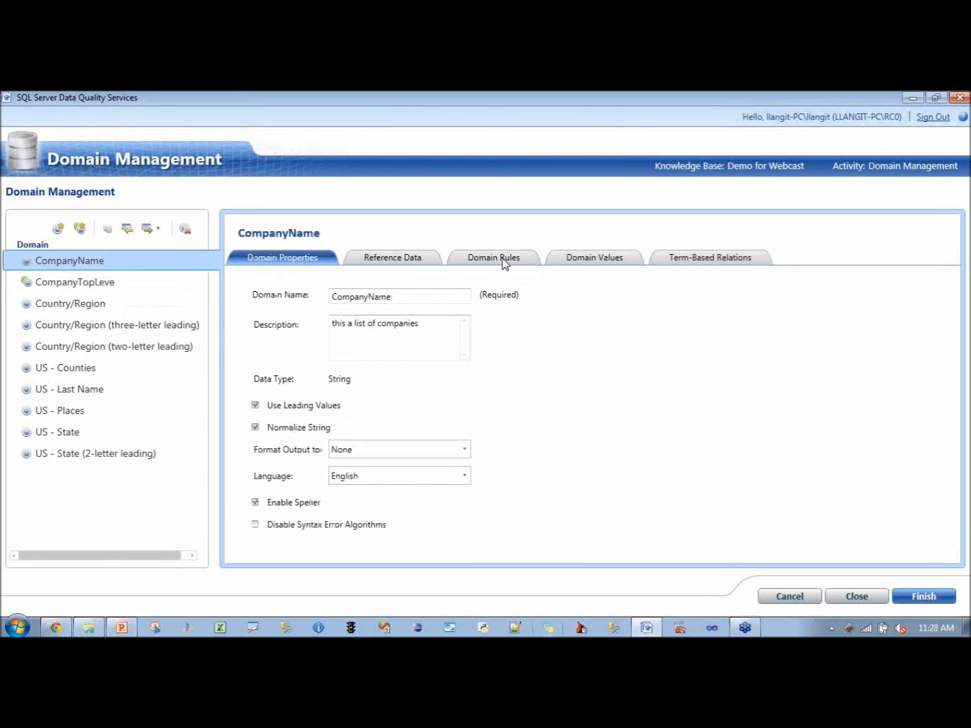
click(626, 268)
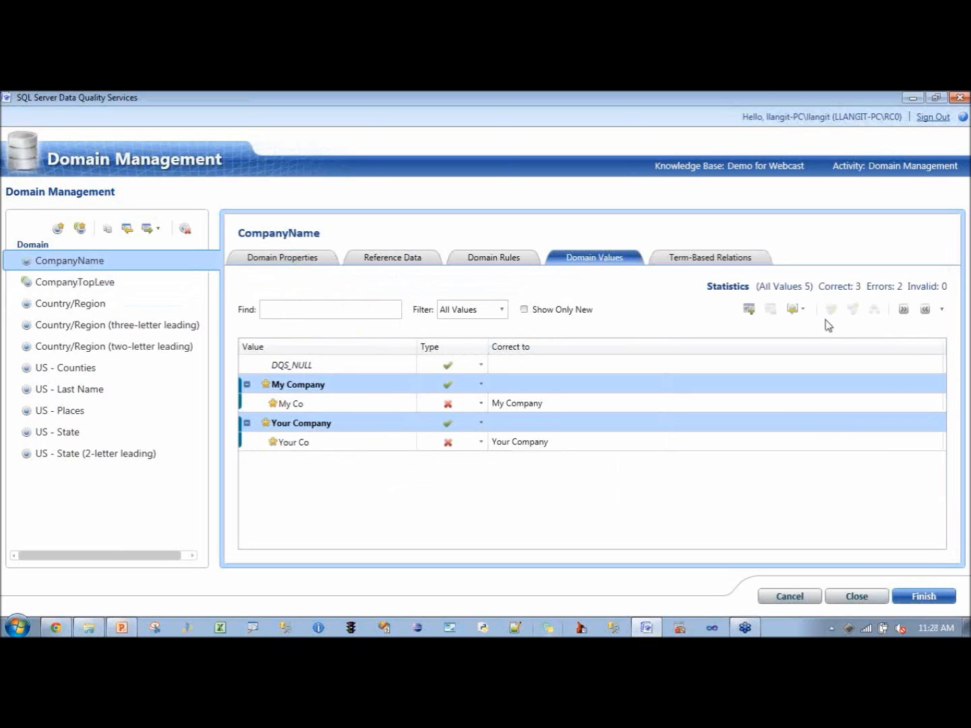
click(804, 312)
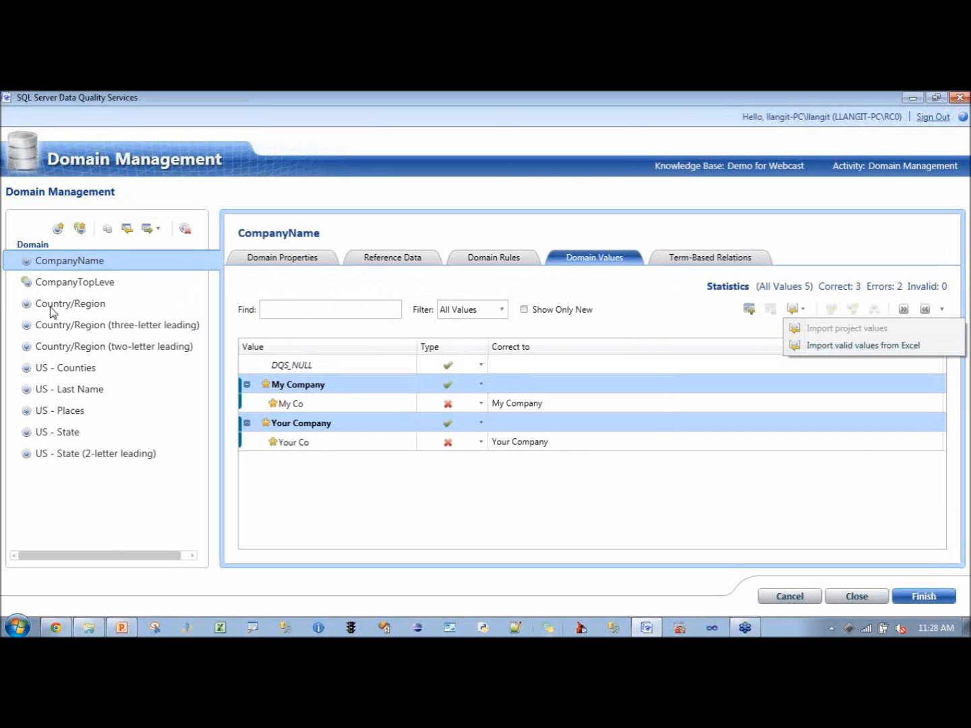
- Switch to Chrome, search the web for "windows azure data market" and open the Windows Azure Marketplace site
click(57, 631)
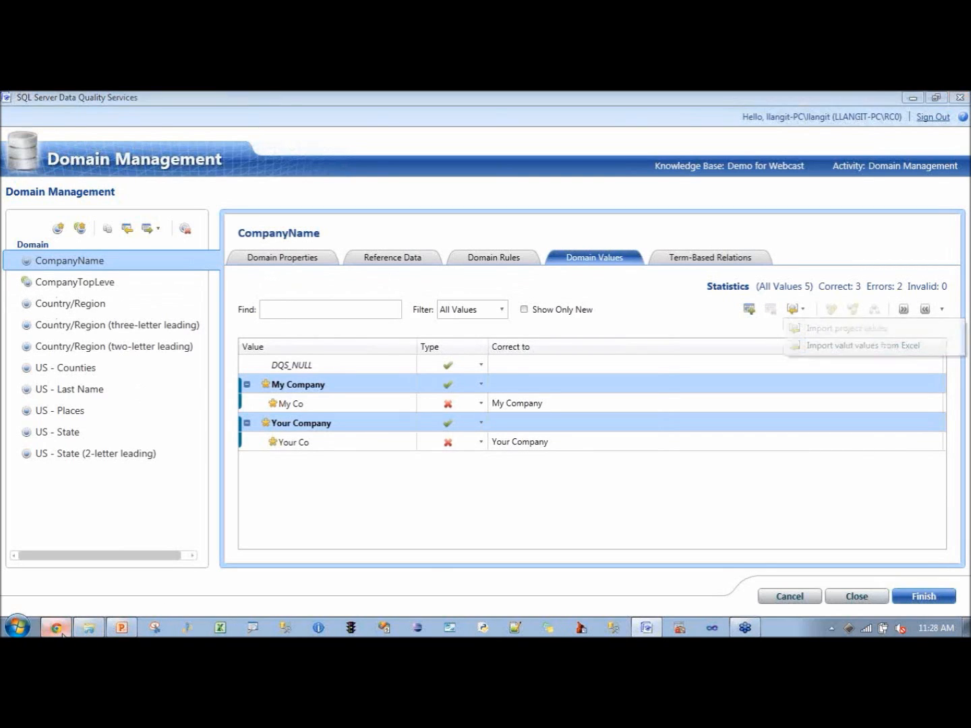
click(159, 104)
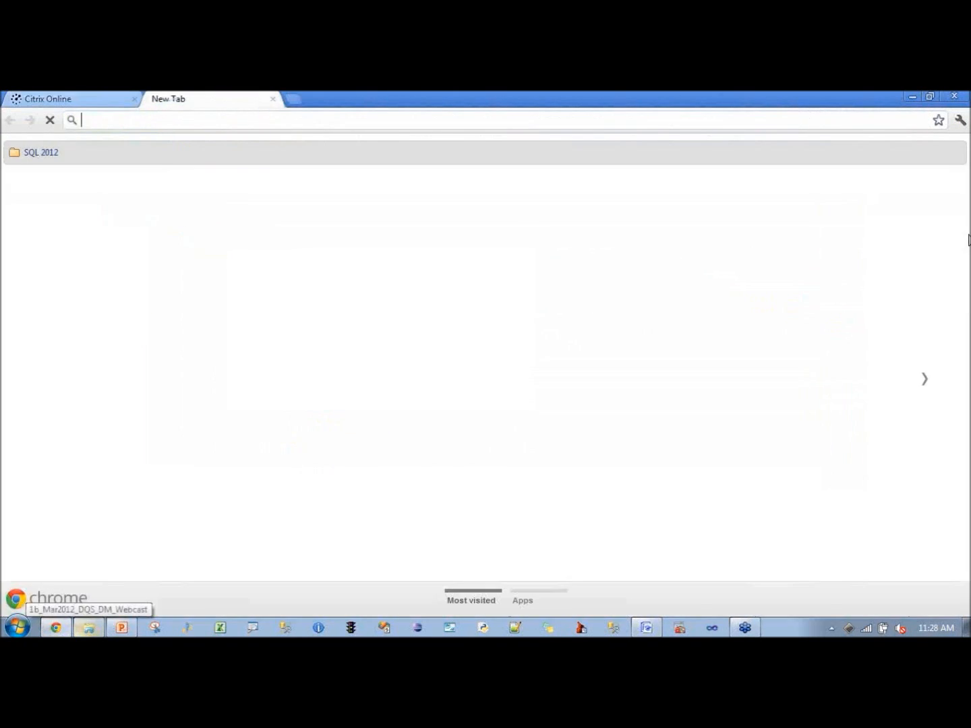
text(windows z)
text(ure)
key(BackSpace)
key(BackSpace)
key(BackSpace)
key(BackSpace)
text(azur)
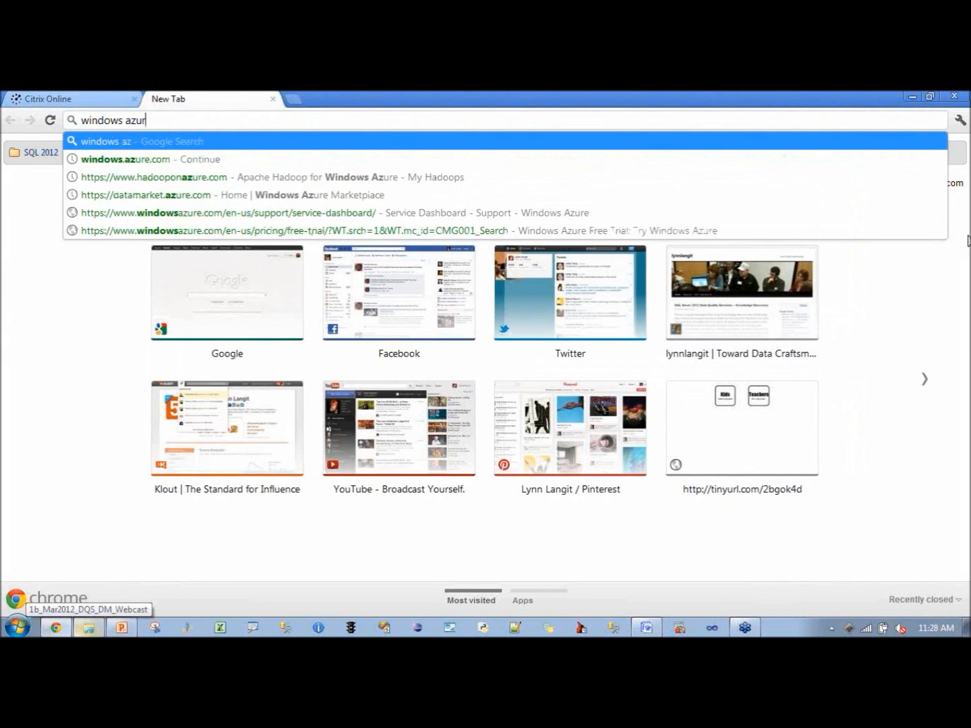
text(e data market)
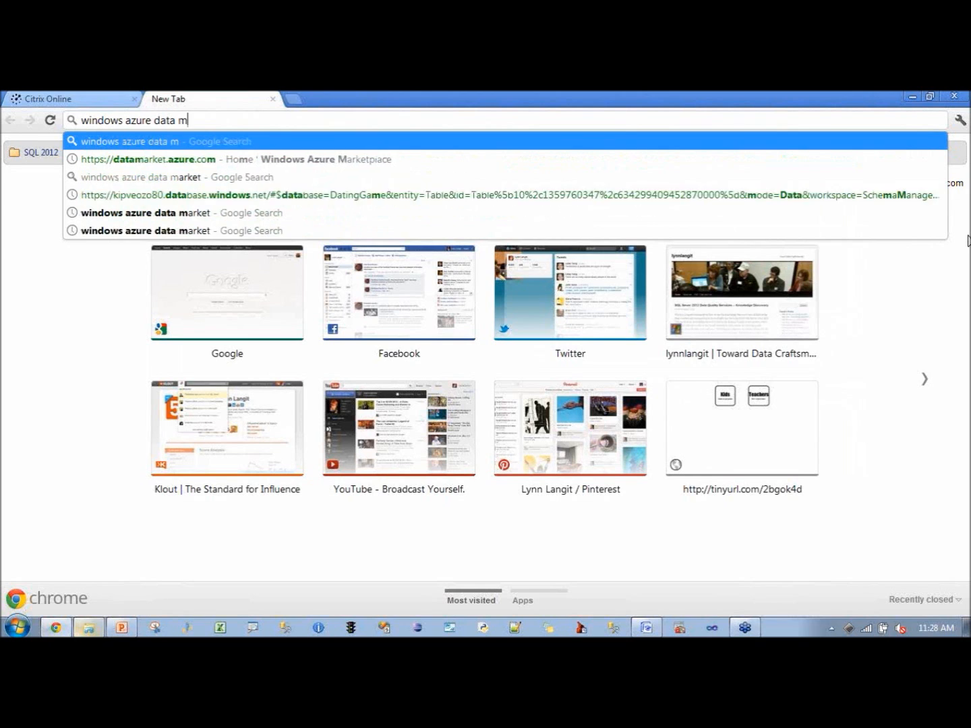
key(Return)
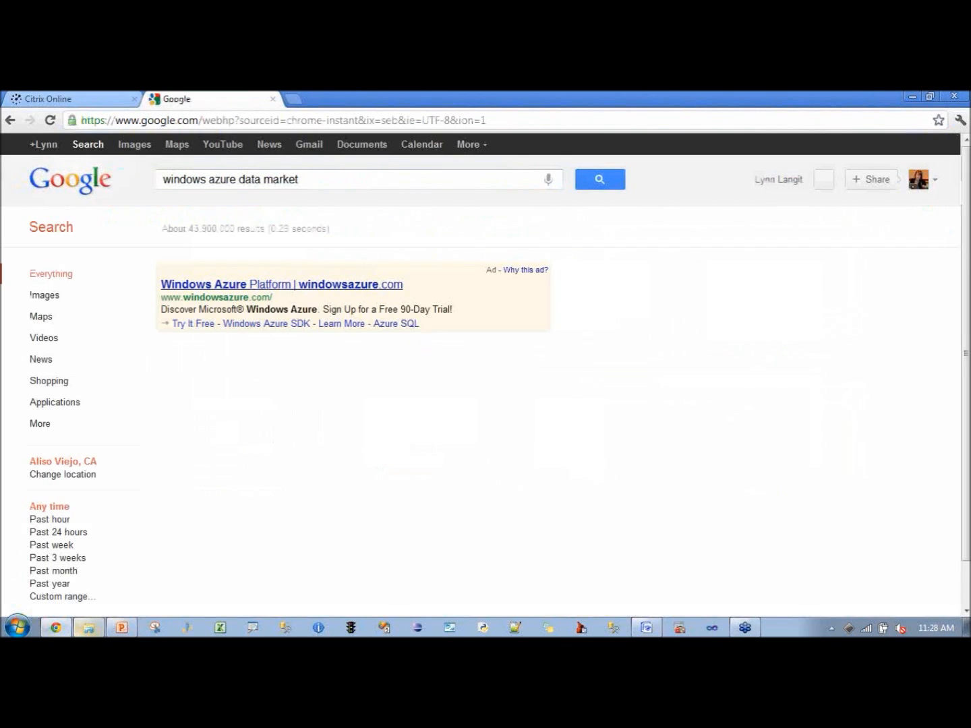
click(271, 357)
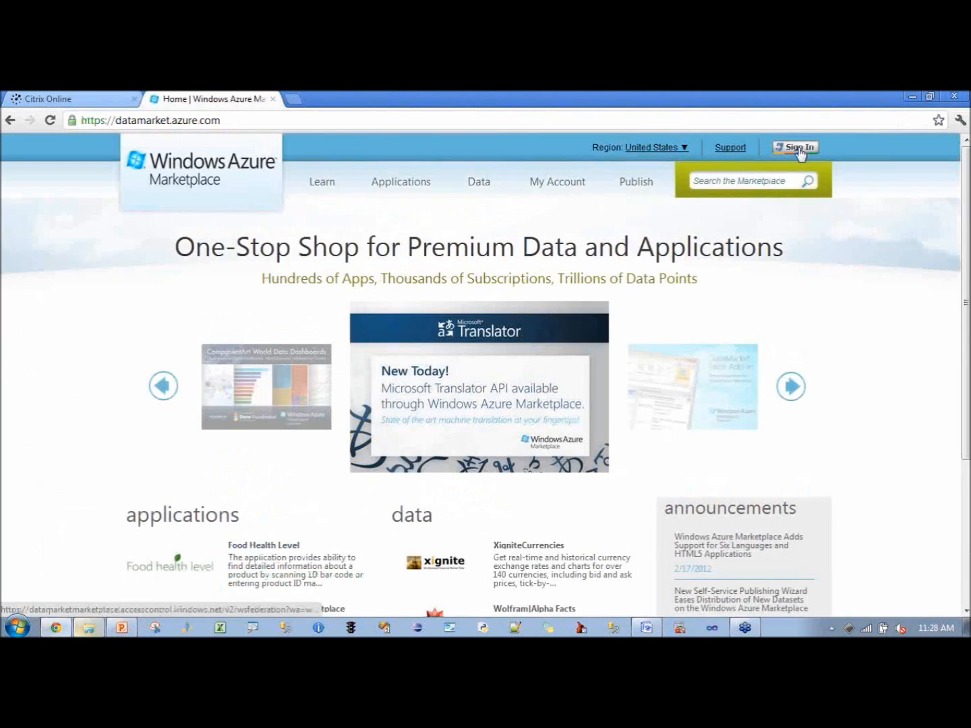
- Open the account's data subscriptions and examine the Powerlinx - US companies and professionals data offering
click(549, 187)
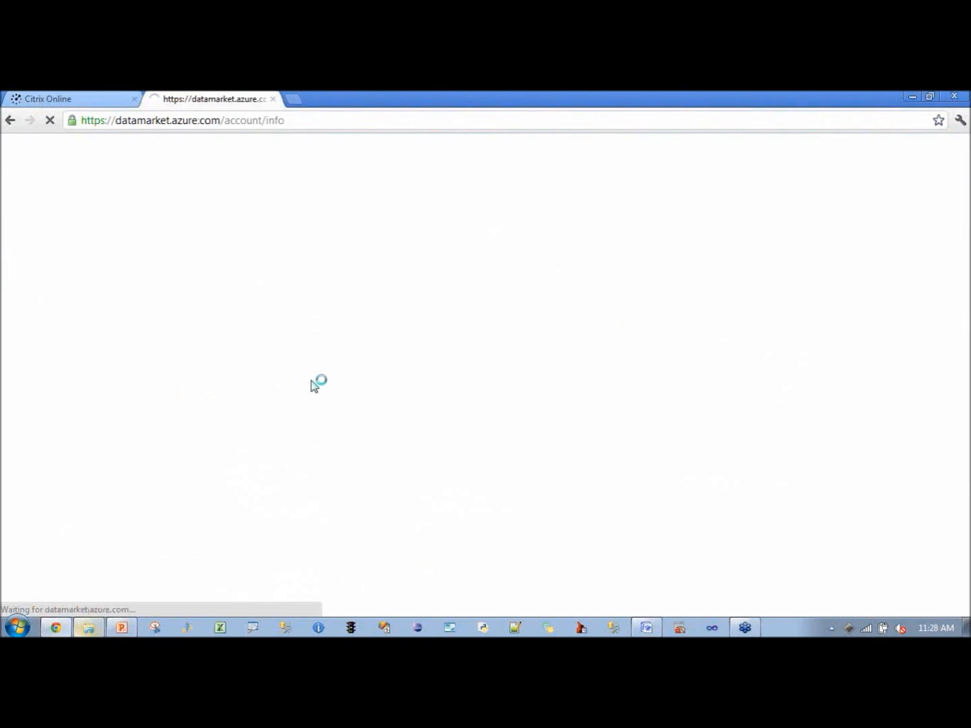
click(158, 311)
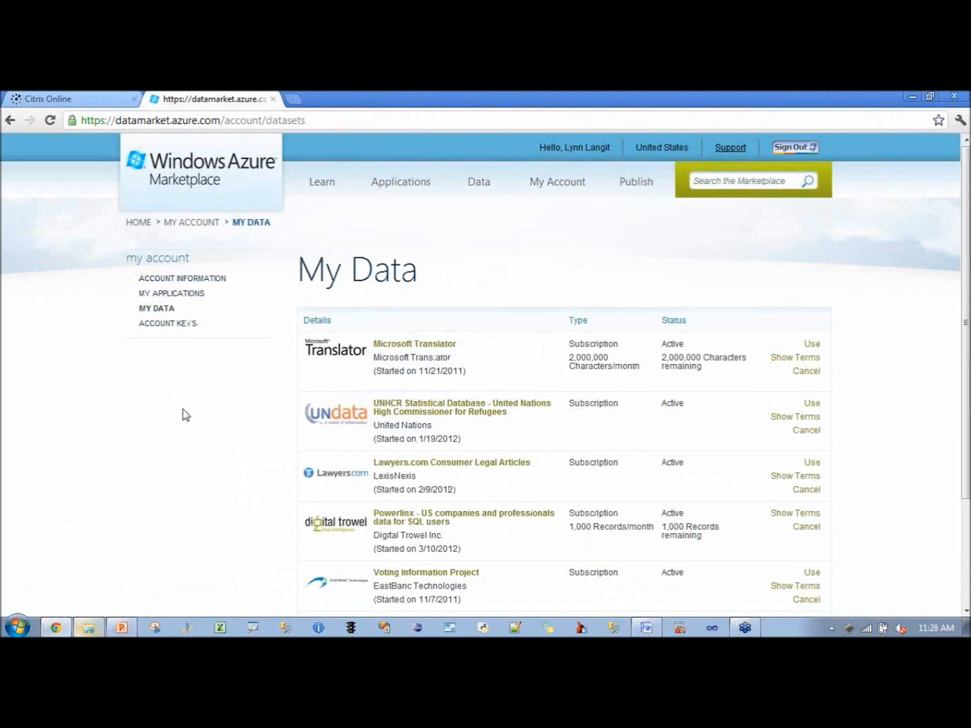
click(413, 525)
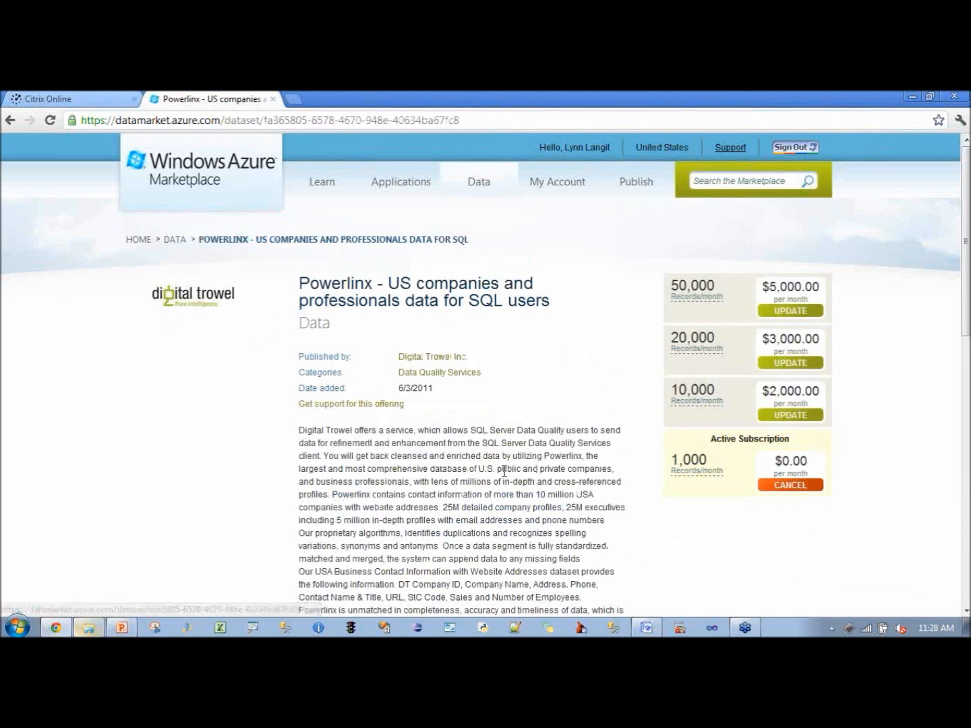
scroll(481, 469, down, 4)
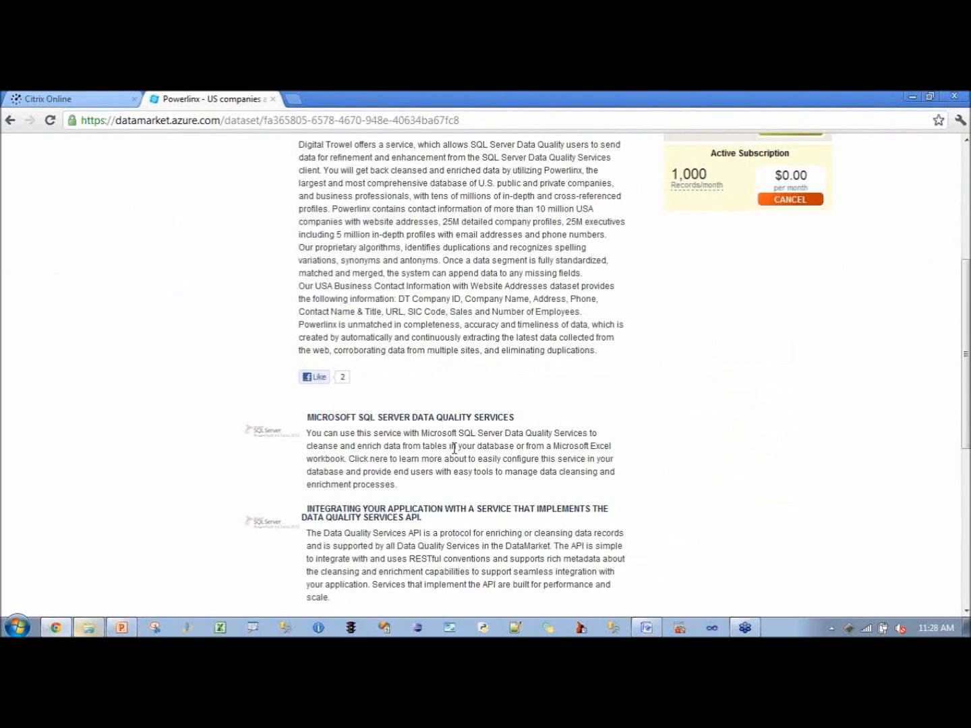
scroll(452, 451, up, 4)
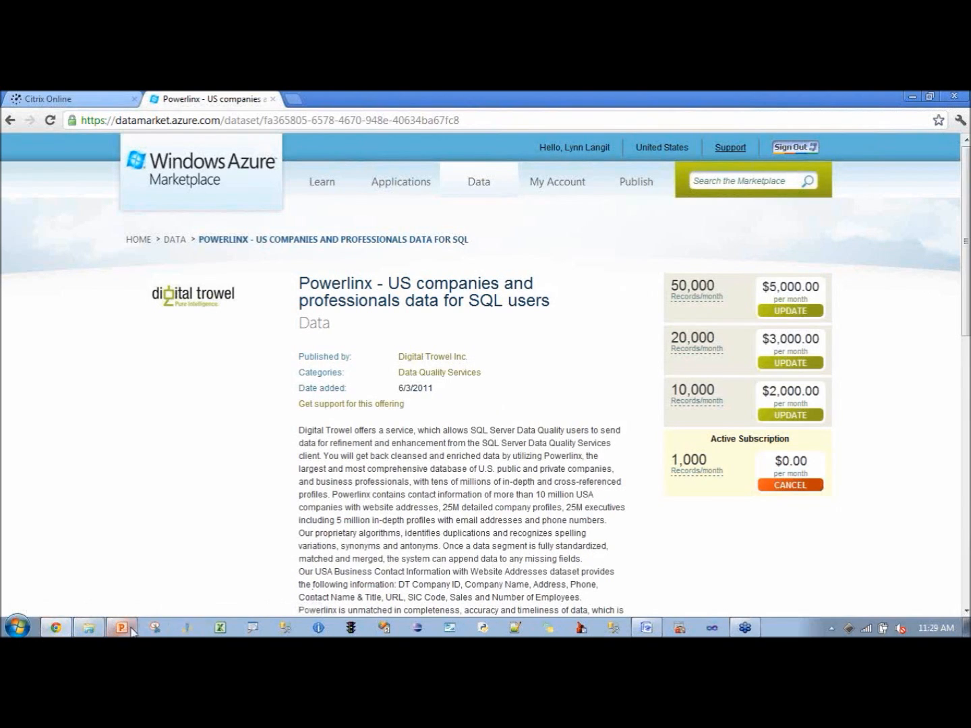
- Switch to SQL Server Data Quality Services and examine the Digital Trowel Powerlinx provider available as reference data for the CompanyName domain
click(644, 629)
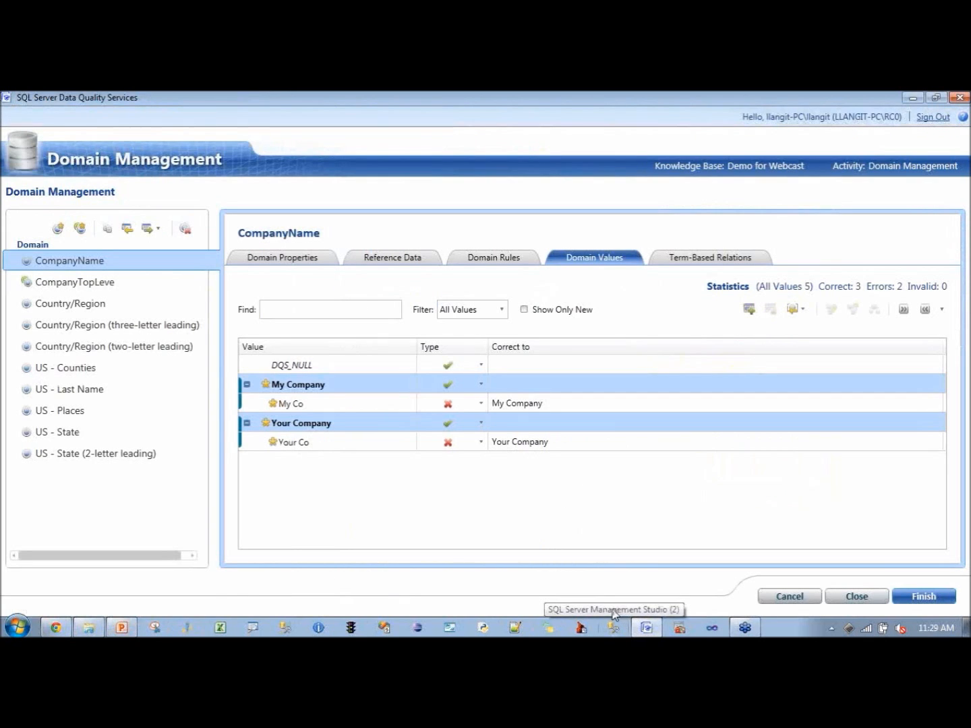
click(382, 258)
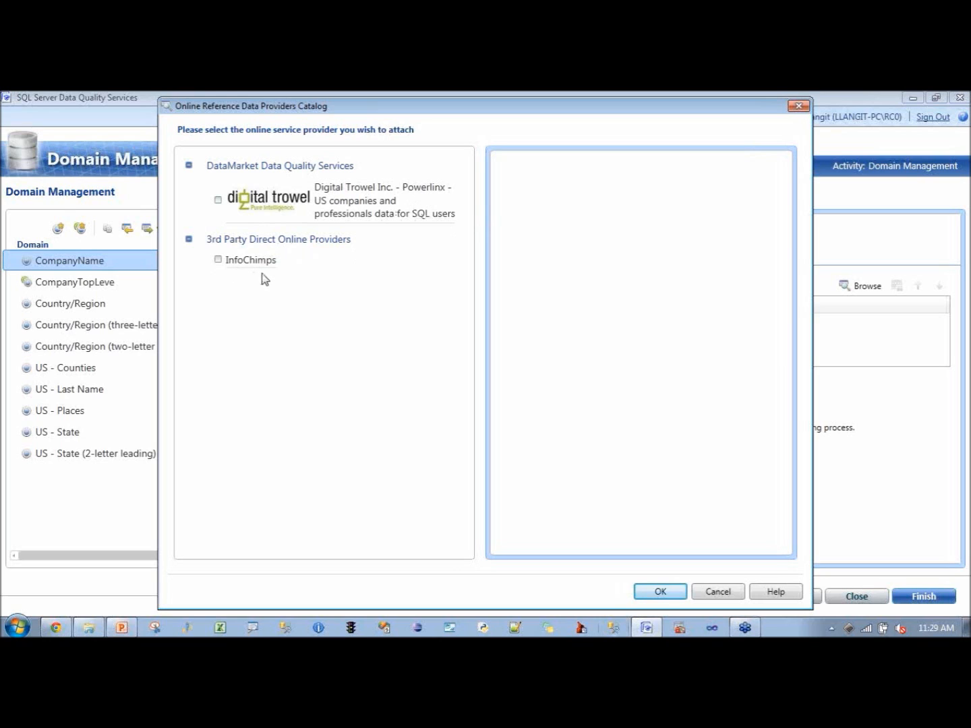
click(218, 200)
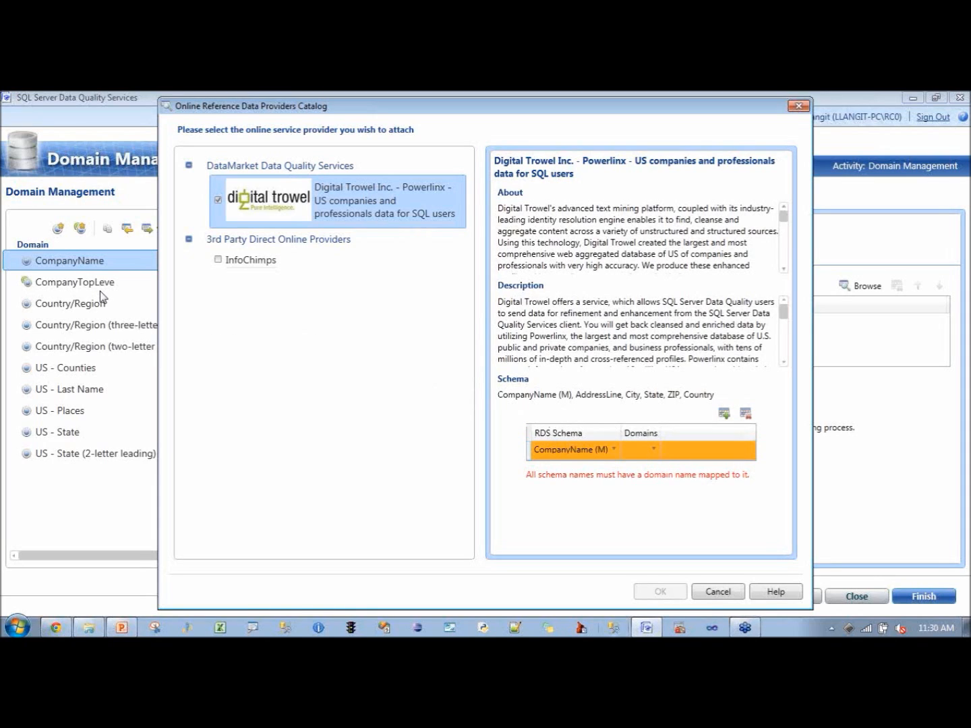
click(716, 591)
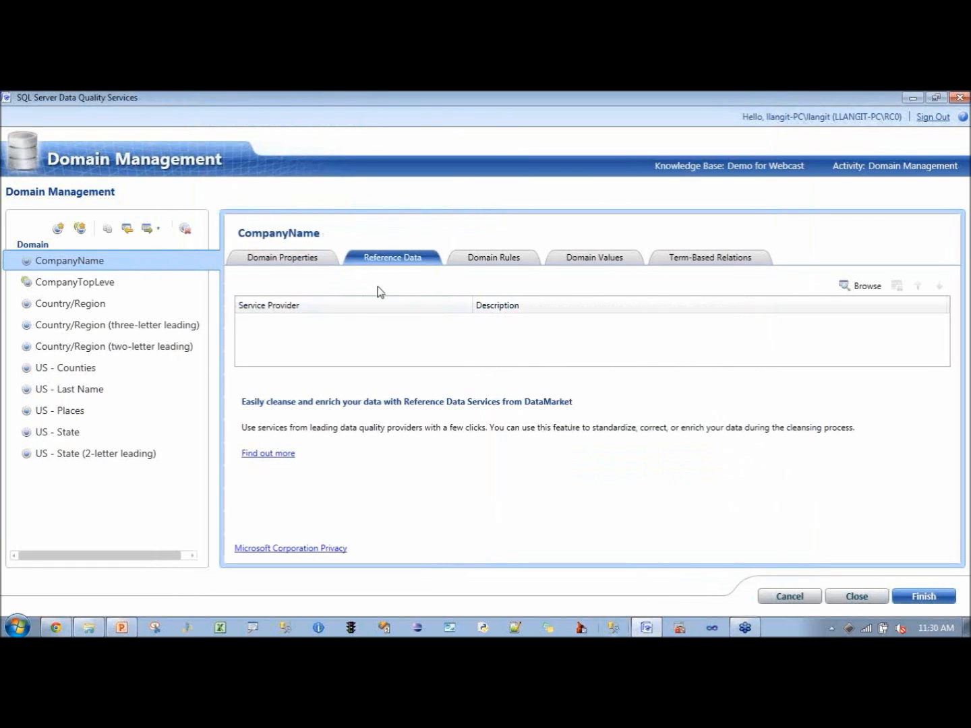
- Choose Digital Trowel Inc. - Powerlinx as CompanyTopLeve's reference data provider and map its CompanyName (M) schema field to the CompanyName domain
click(97, 283)
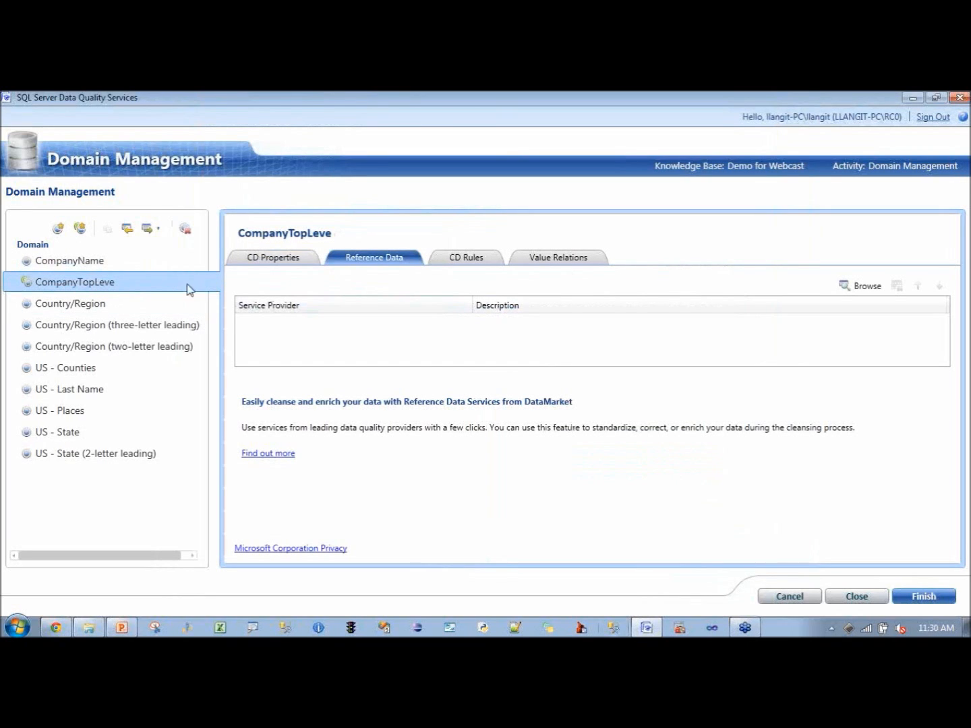
click(290, 264)
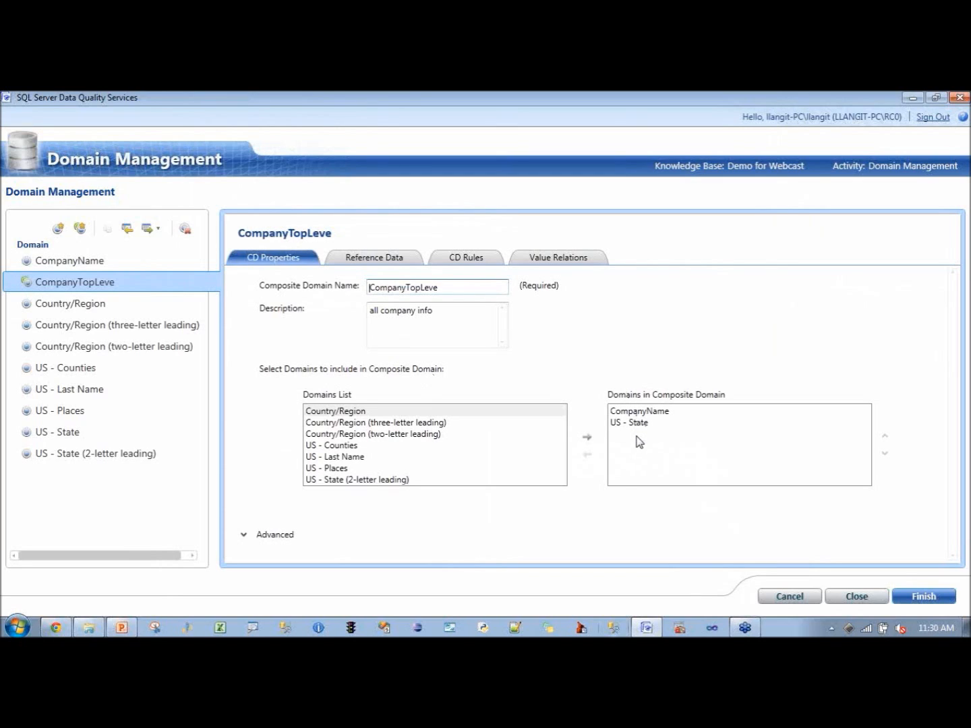
click(386, 263)
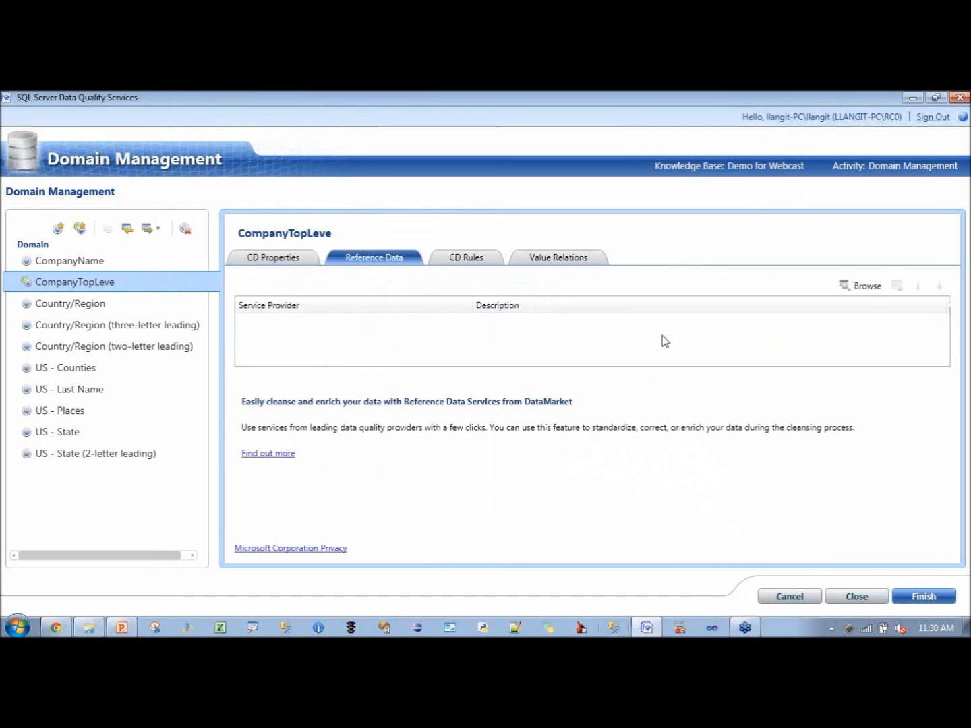
click(861, 286)
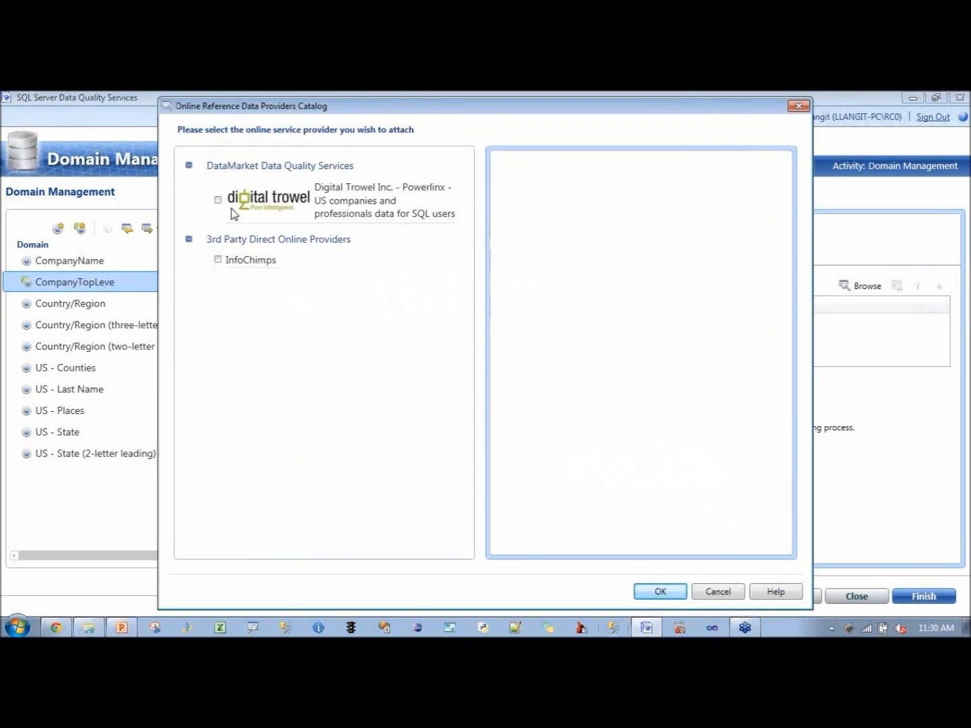
click(218, 202)
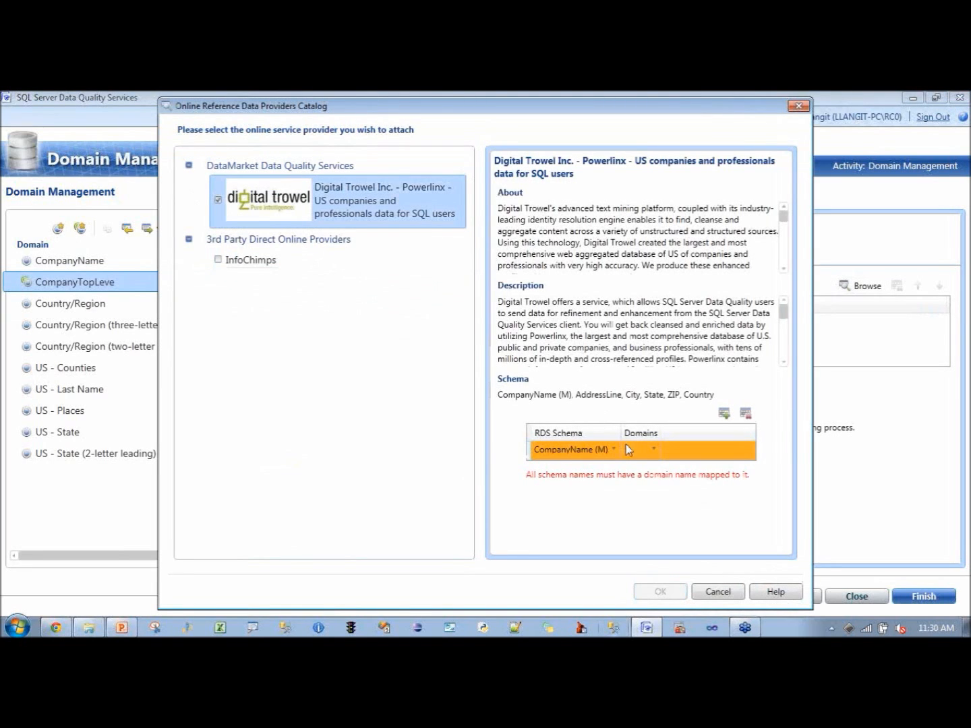
click(652, 450)
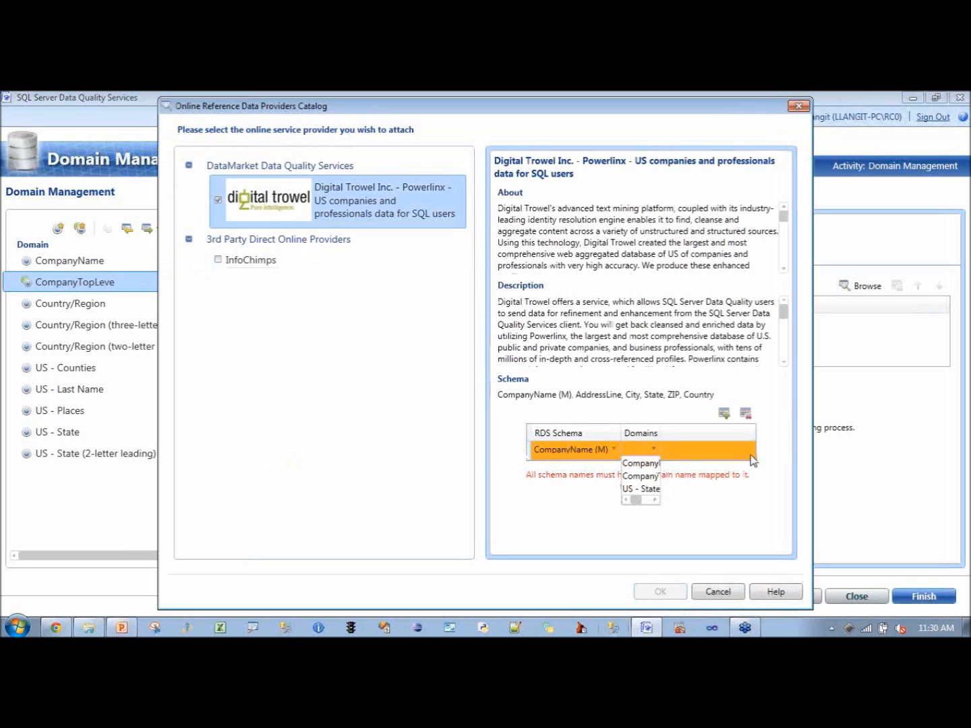
click(643, 465)
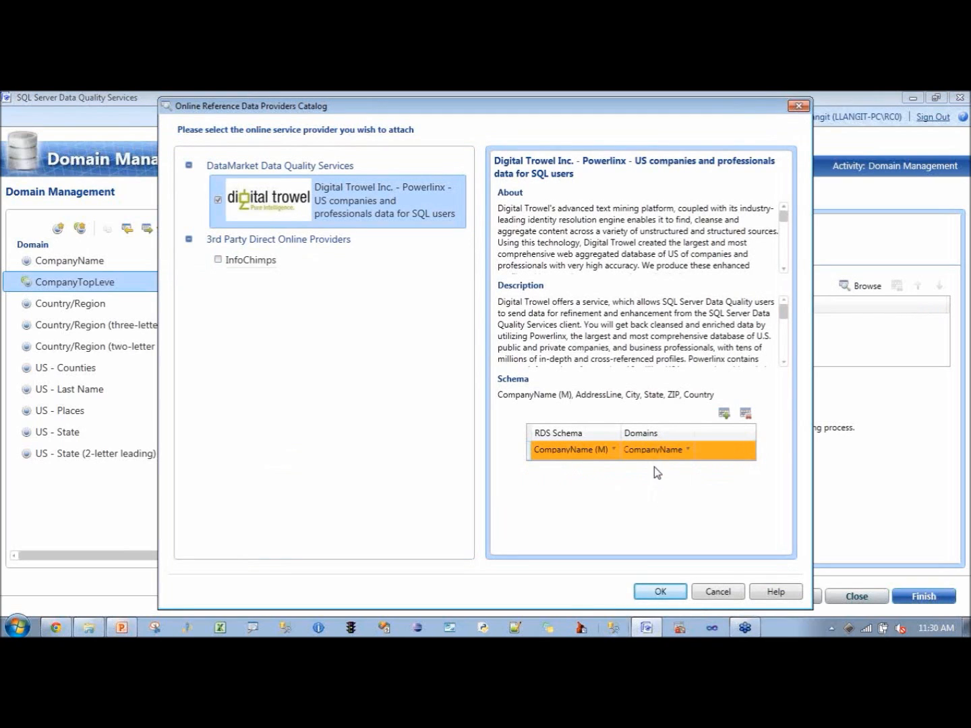
- Add a second schema mapping that links the provider's State field to the US - State domain
click(723, 413)
click(688, 470)
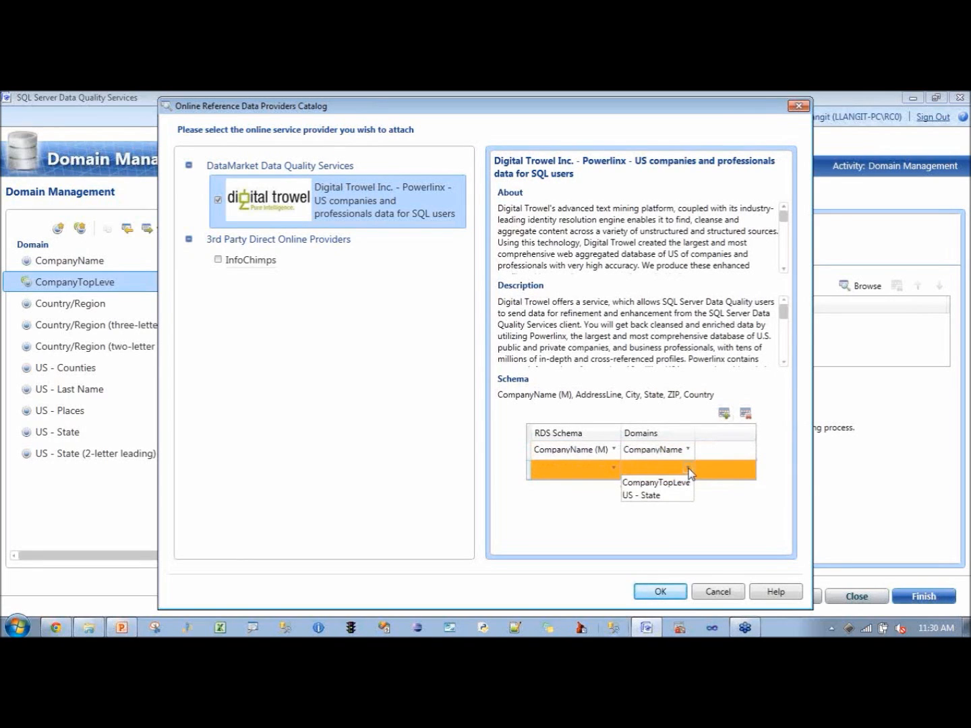
click(665, 494)
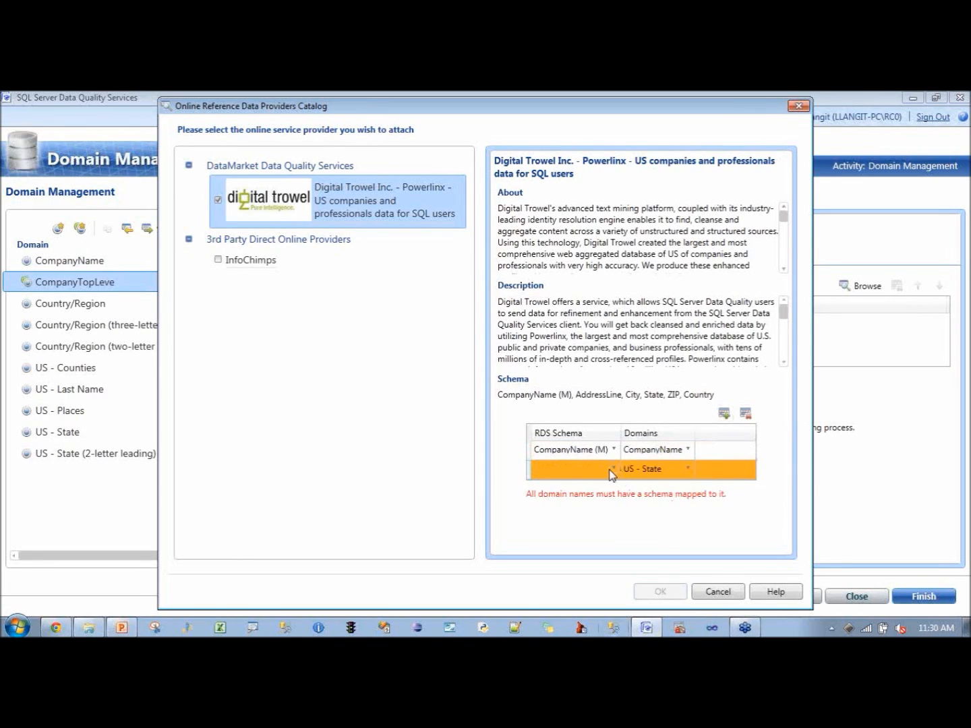
click(611, 470)
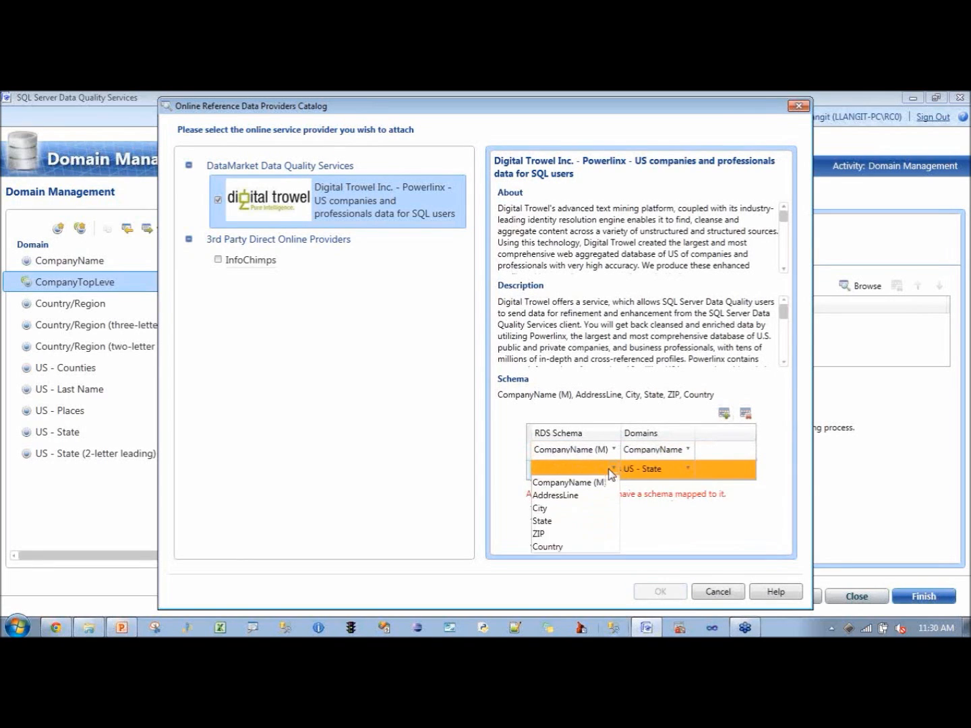
click(593, 521)
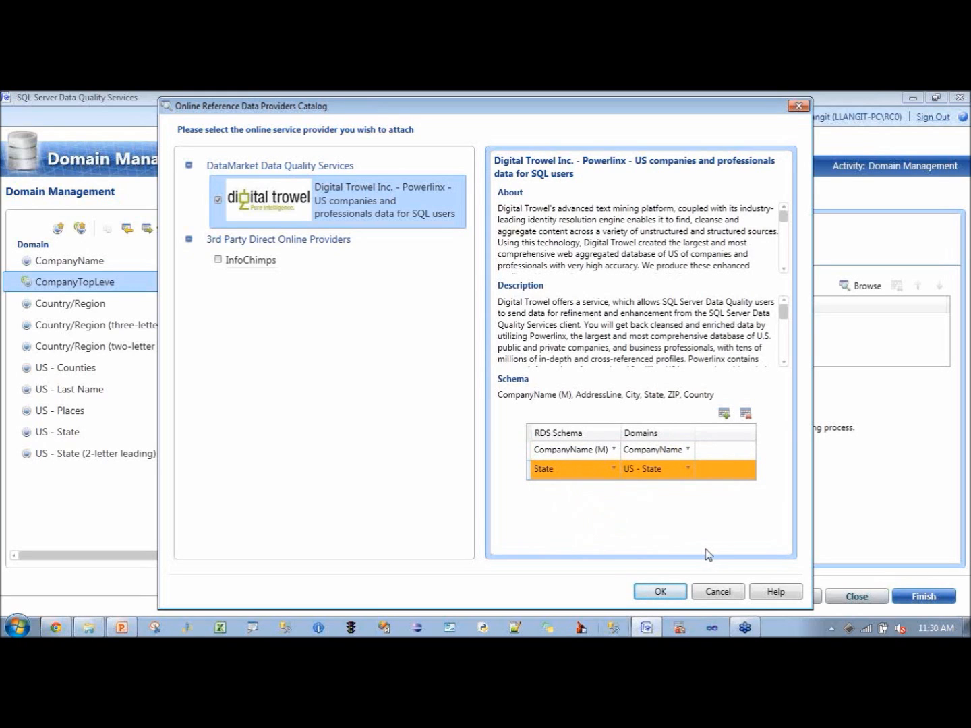
- Attach the mapped provider to CompanyTopLeve, then finish domain management and publish the knowledge base
click(667, 593)
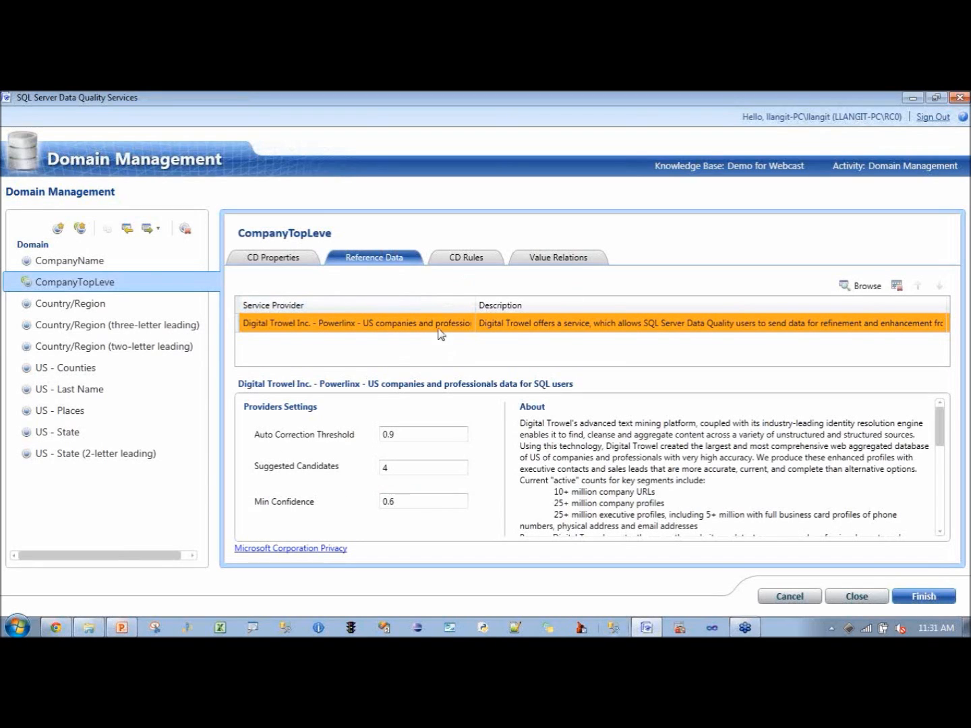
click(919, 598)
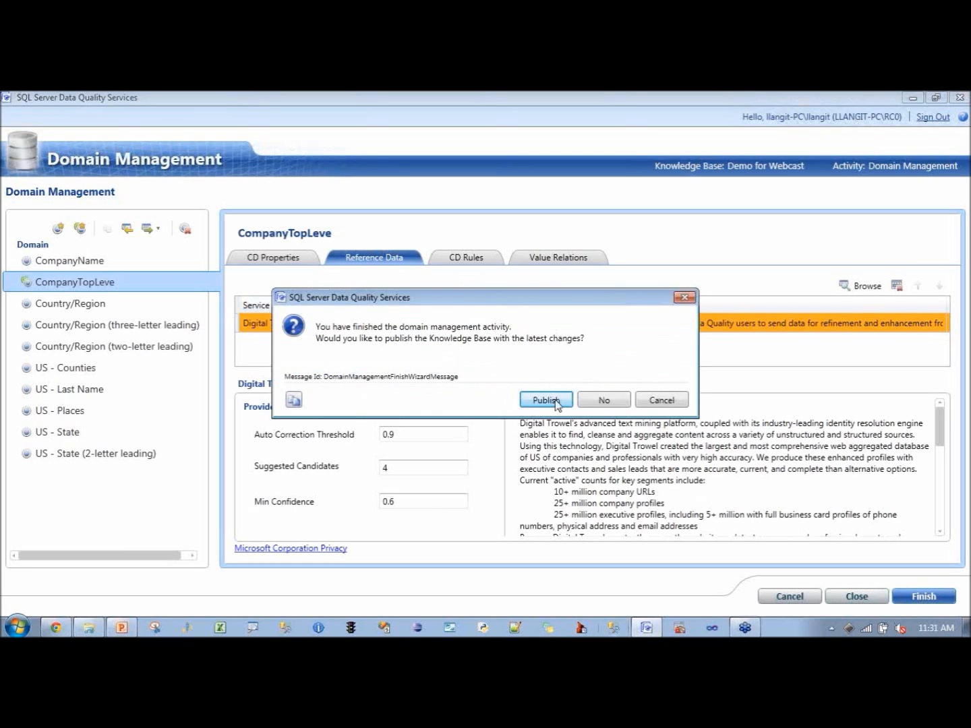
click(553, 402)
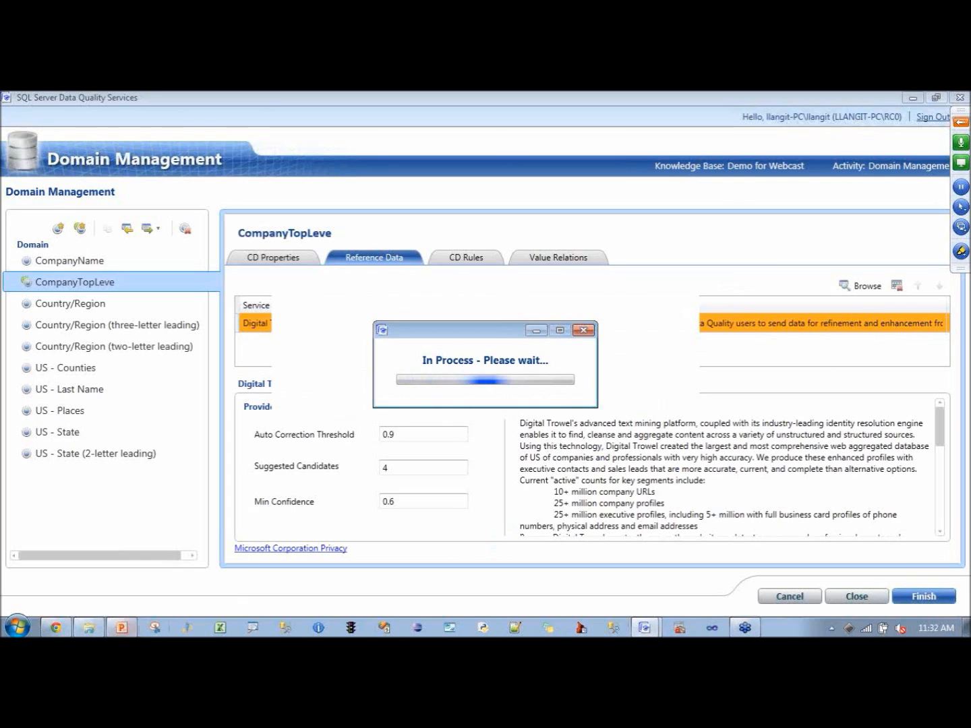
- Switch to PowerPoint and review the slides from Parts of DQS – Domain Management through More on Domain Values
click(120, 629)
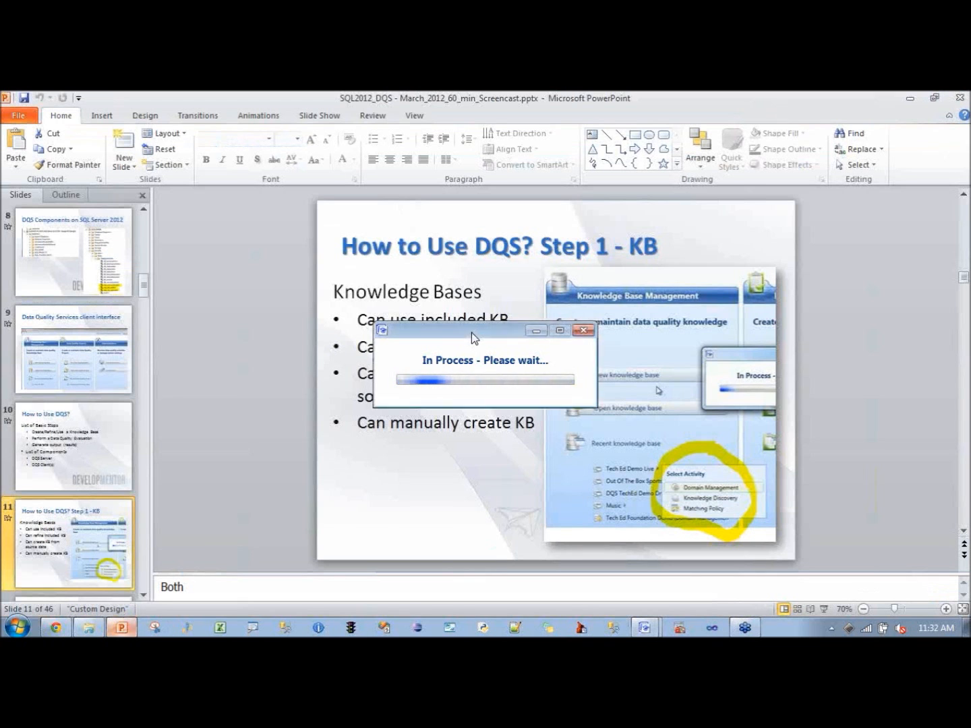
mouse_move(471, 332)
mouse_down()
mouse_move(514, 341)
mouse_move(833, 513)
mouse_move(785, 230)
mouse_up()
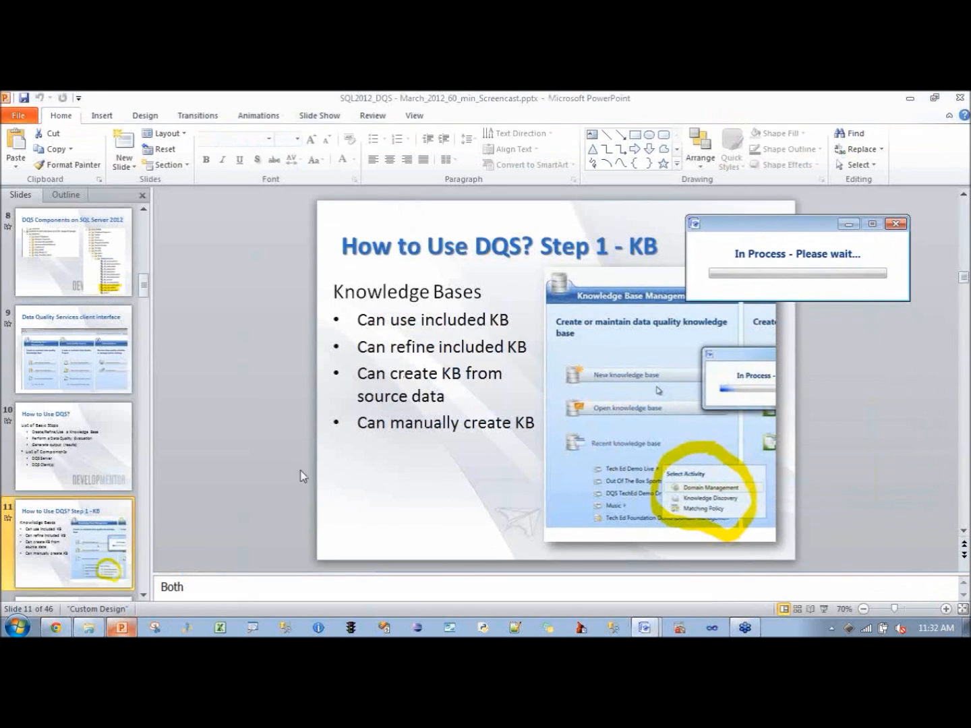
click(145, 597)
click(145, 596)
click(105, 567)
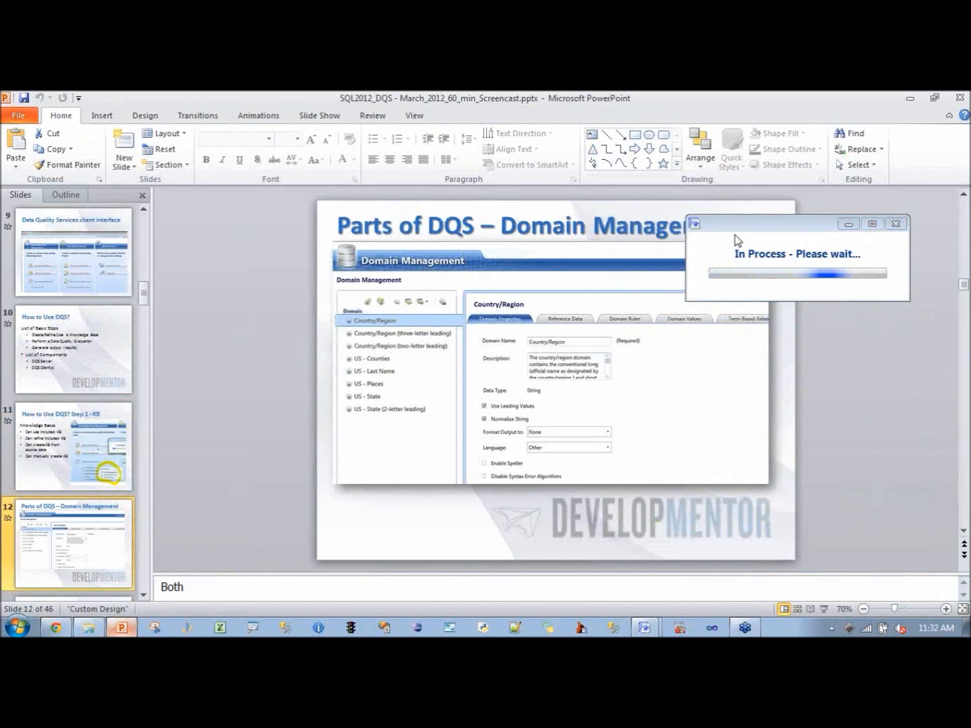
click(735, 245)
drag(774, 231, 246, 515)
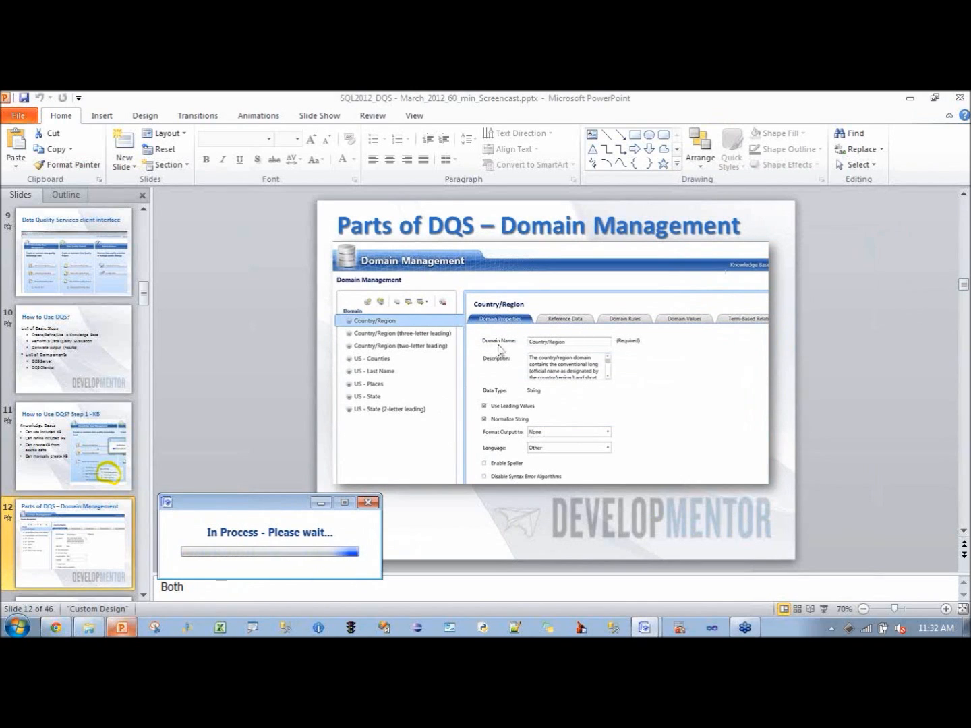
click(144, 596)
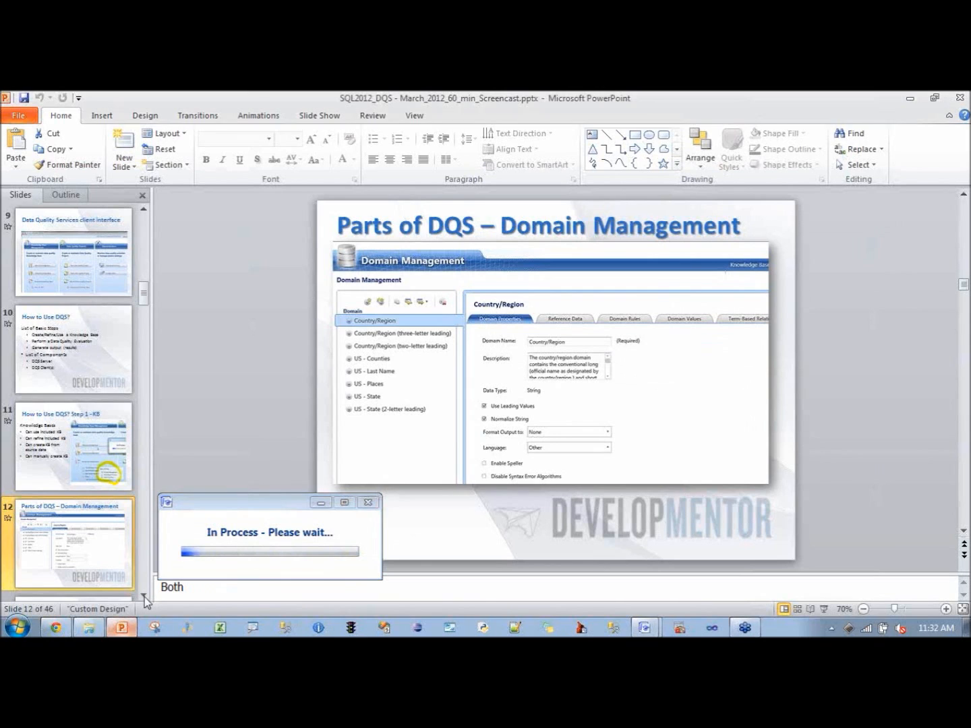
click(85, 568)
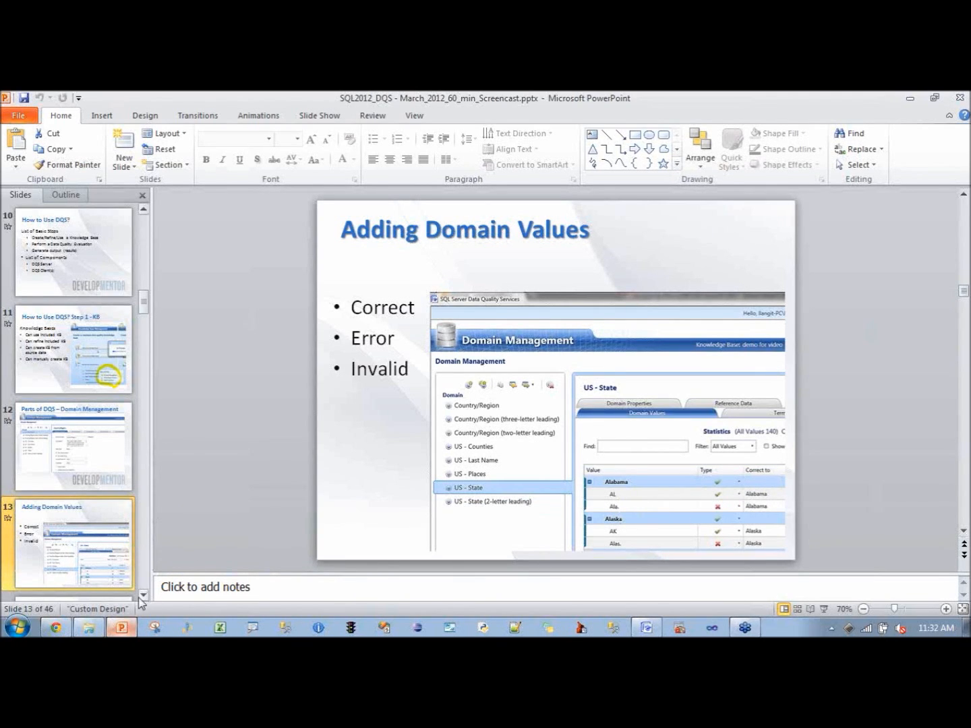
scroll(144, 598, down, 2)
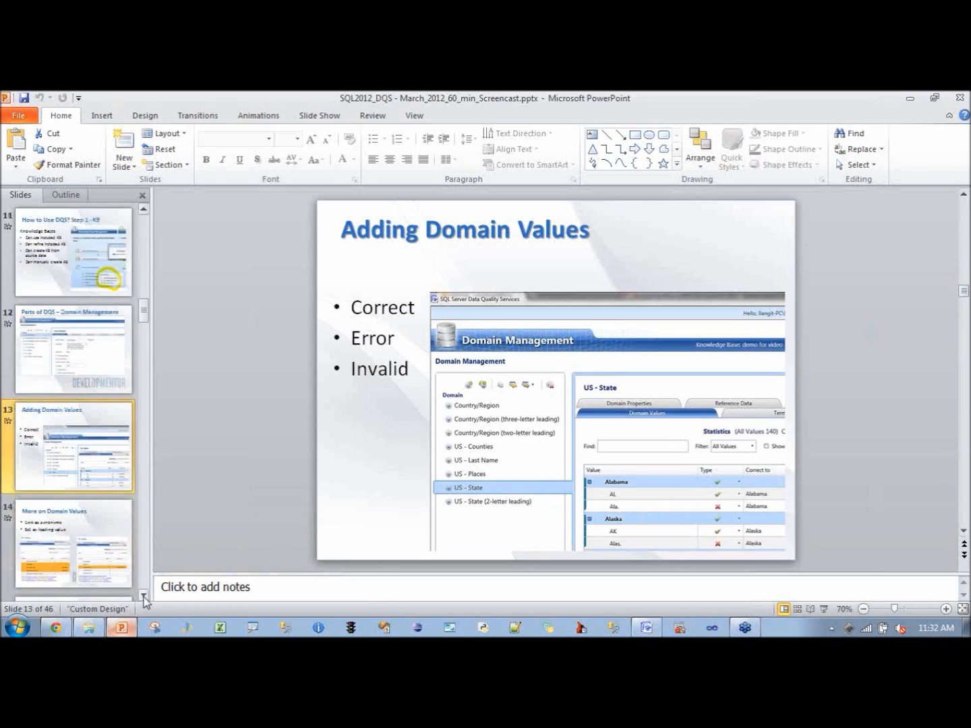
click(107, 467)
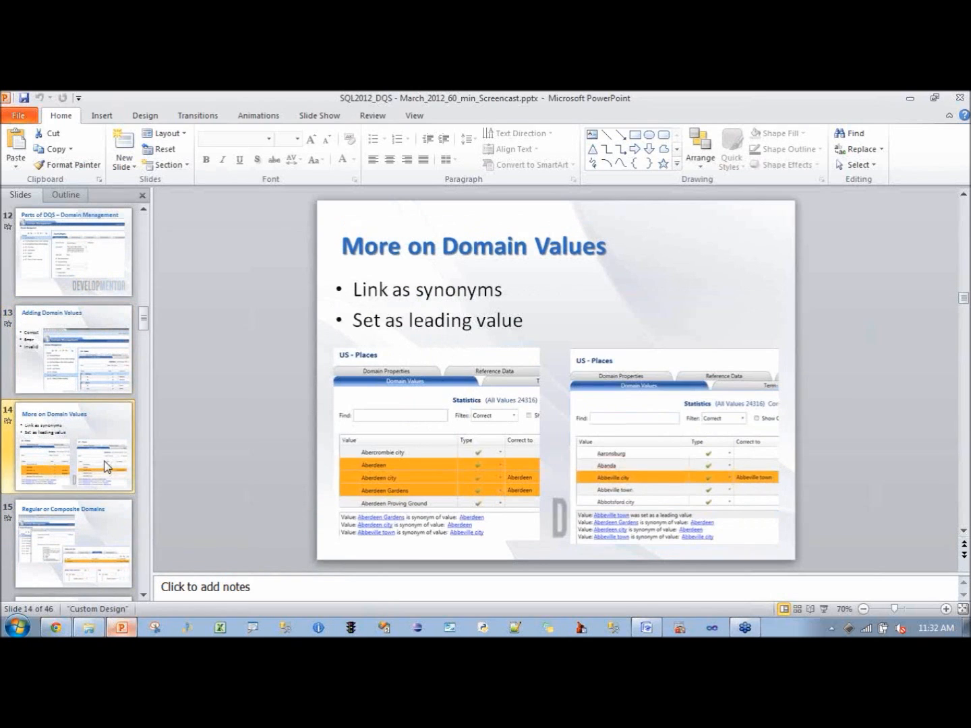
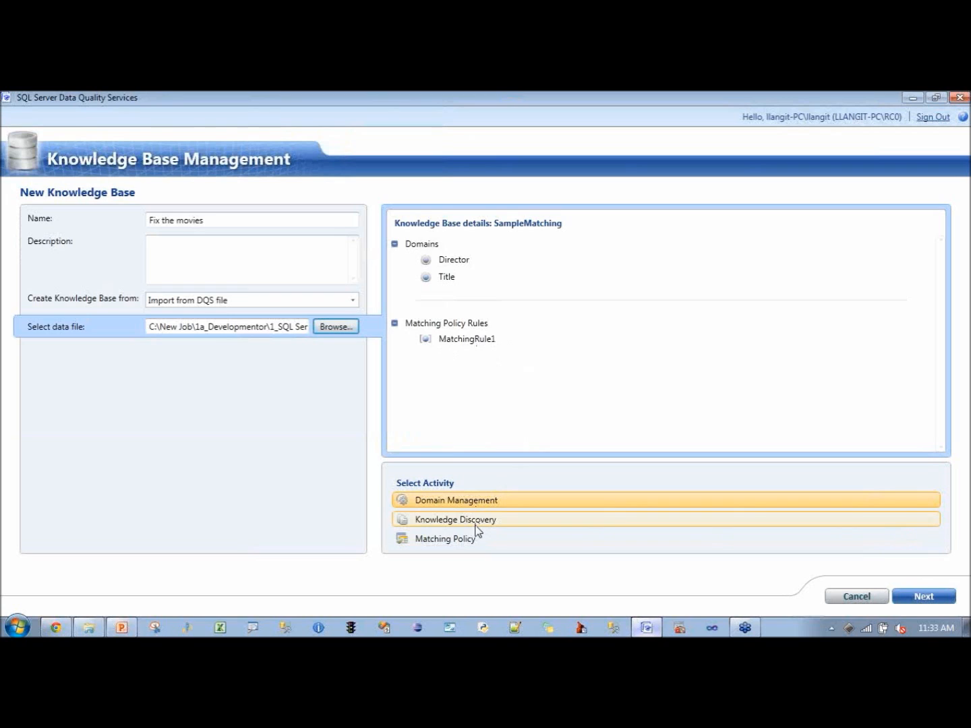
- Create the Fix the movies knowledge base from the imported DQS file with Knowledge Discovery as its activity
click(476, 525)
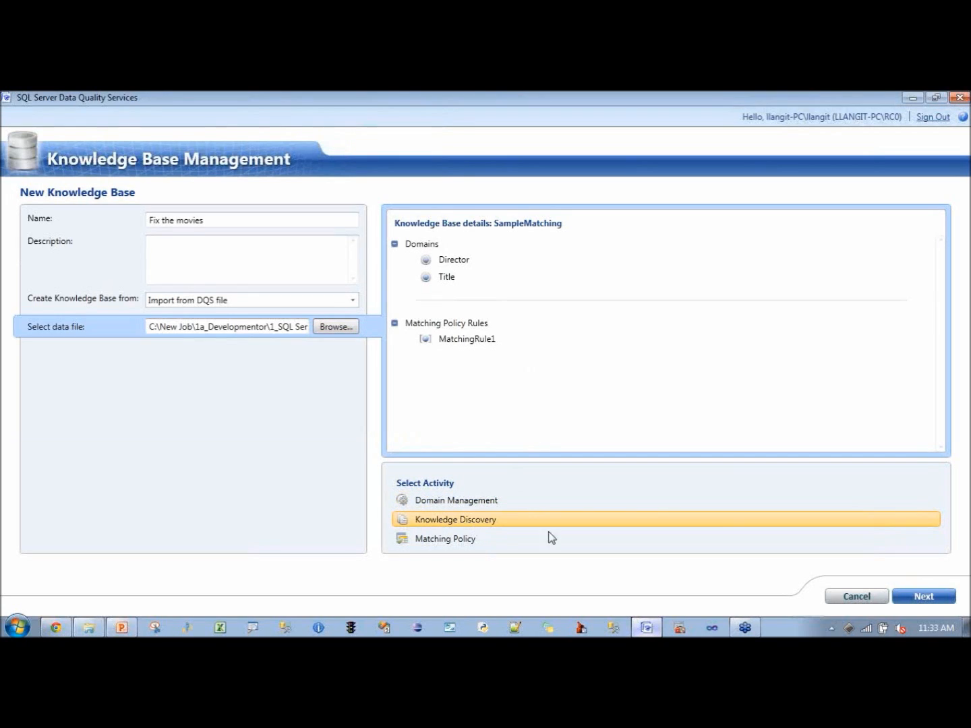
click(920, 595)
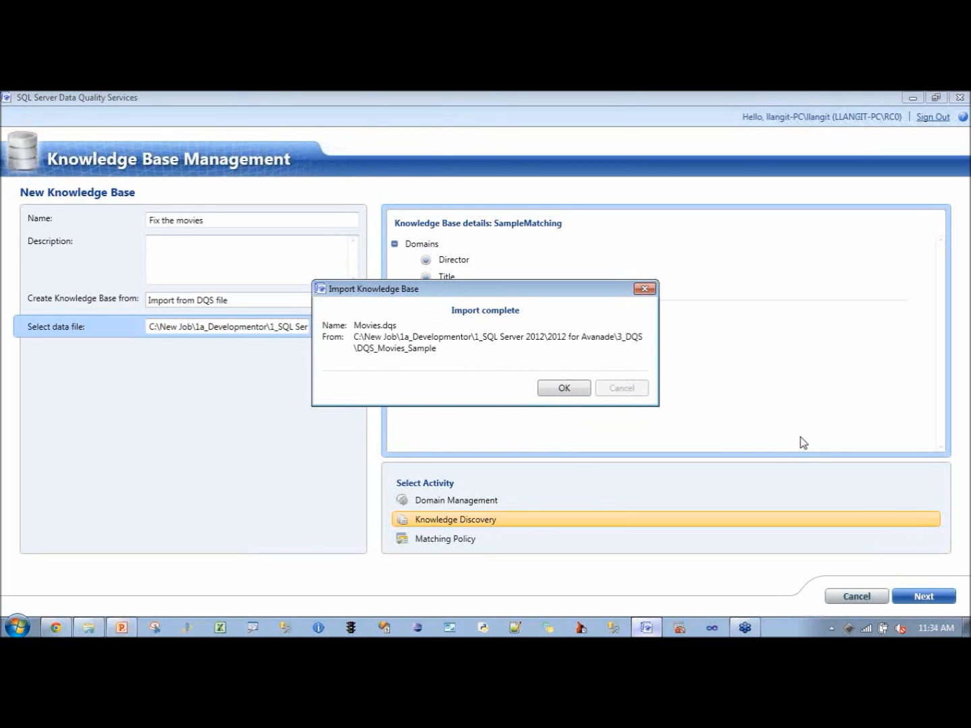
click(566, 385)
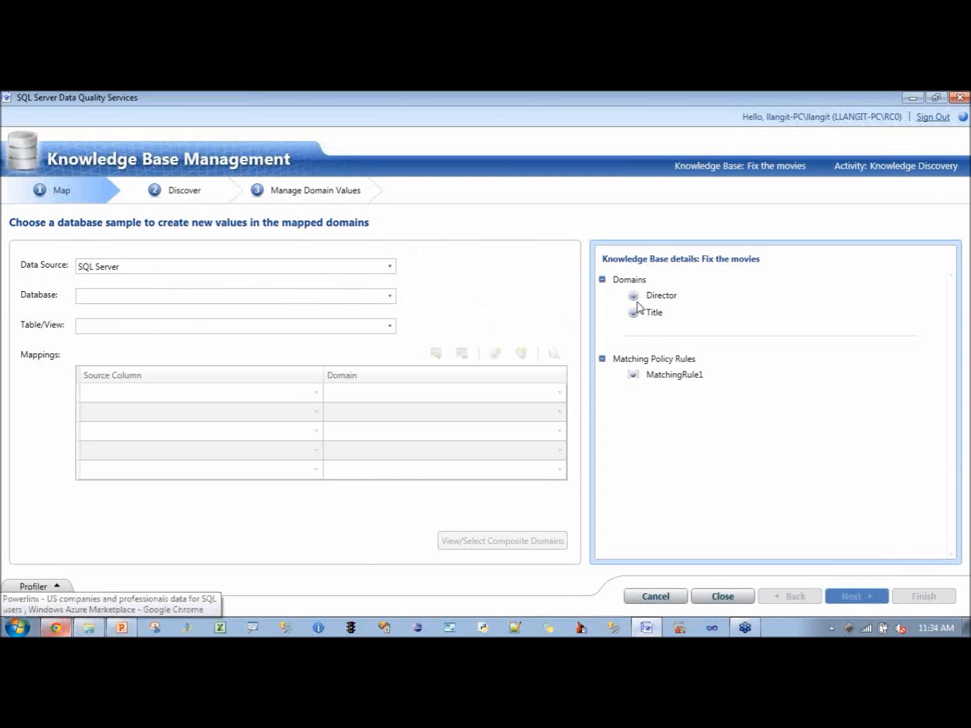
- Set the discovery data source to Excel File and load MoviesSampleData.xls from the DQS_Movies_Sample folder
click(390, 267)
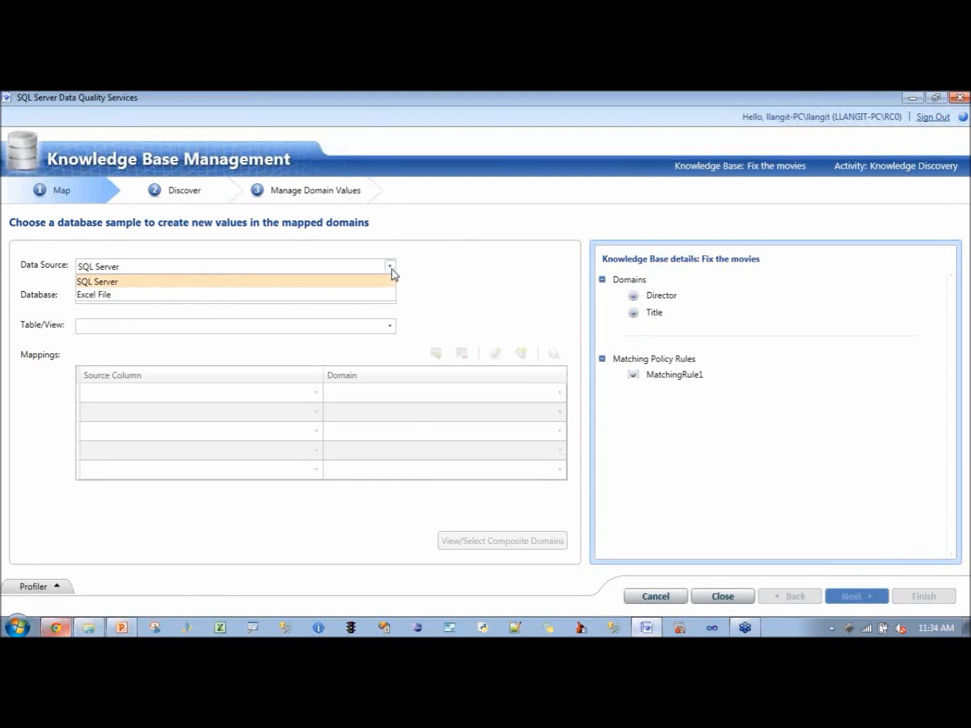
click(392, 269)
click(392, 269)
click(388, 295)
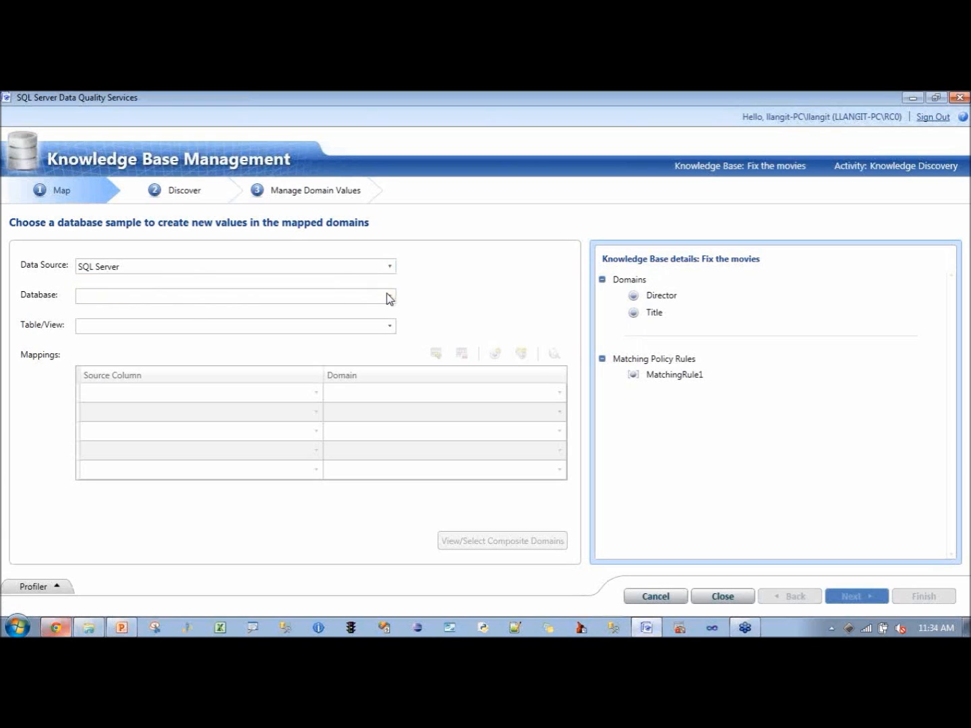
click(374, 297)
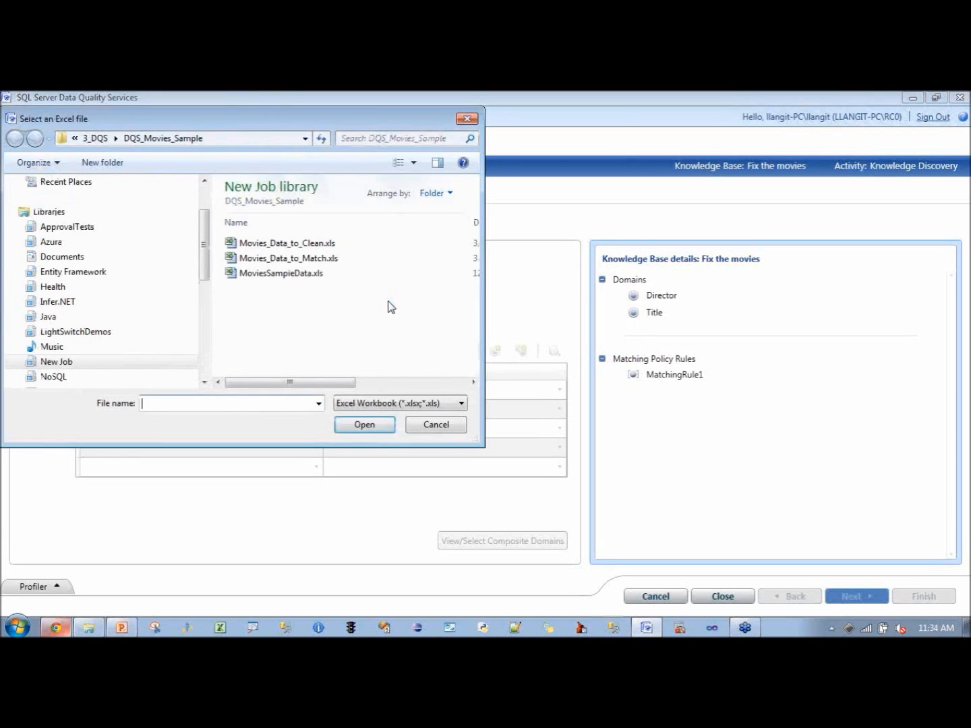
drag(483, 304, 544, 303)
click(322, 275)
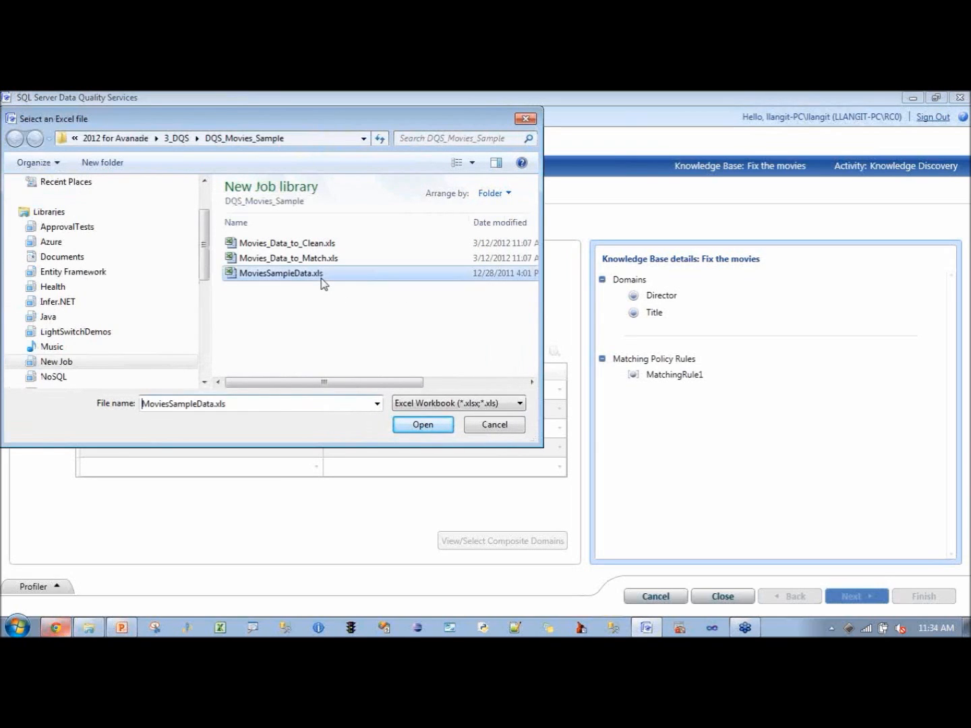
click(428, 432)
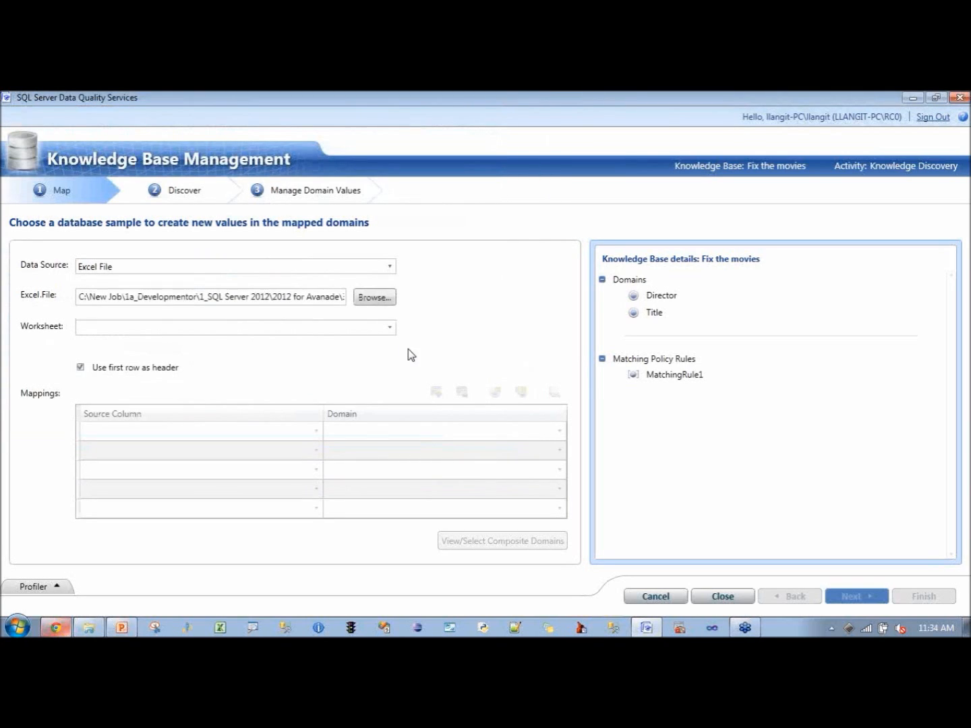
- Use worksheet Sheet1 as the sample and map the Director source column to the Director domain
click(389, 330)
click(377, 347)
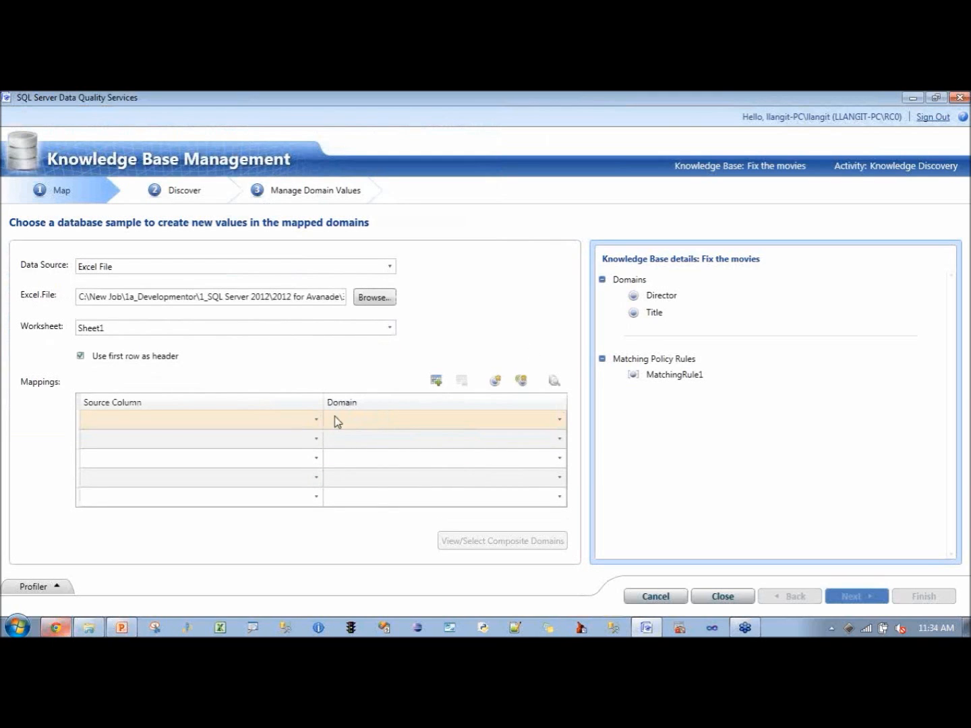
click(559, 422)
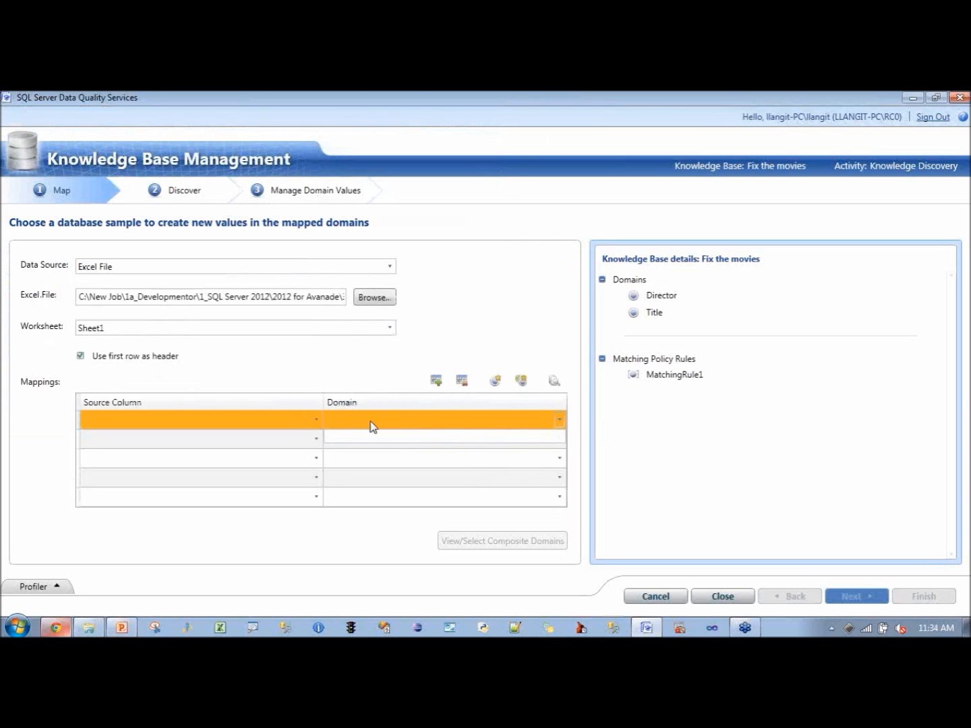
click(315, 423)
click(315, 423)
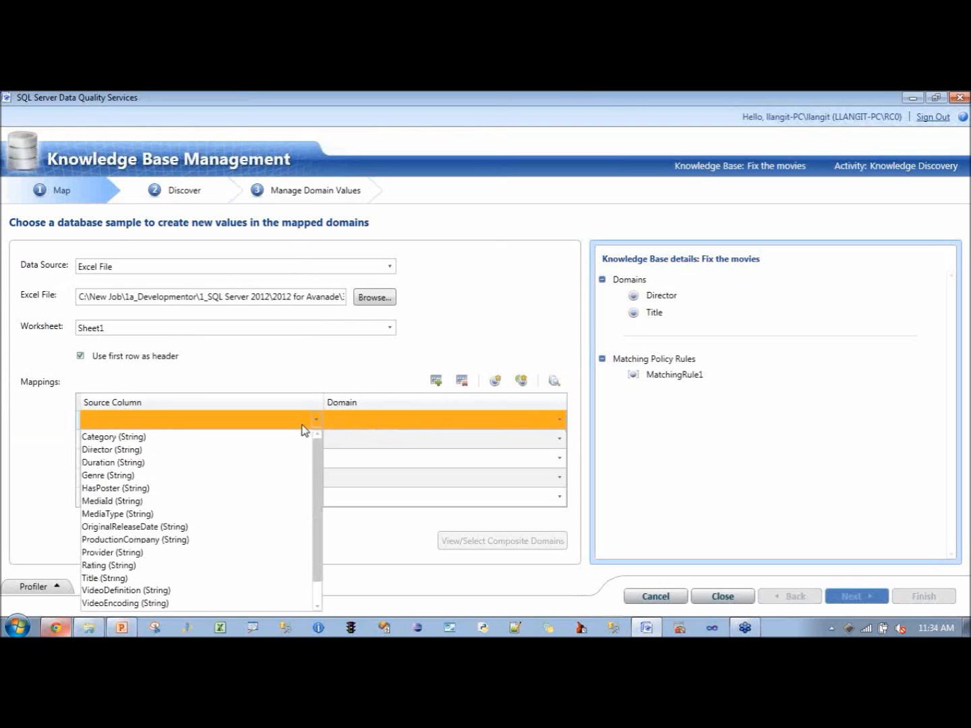
click(273, 450)
click(560, 424)
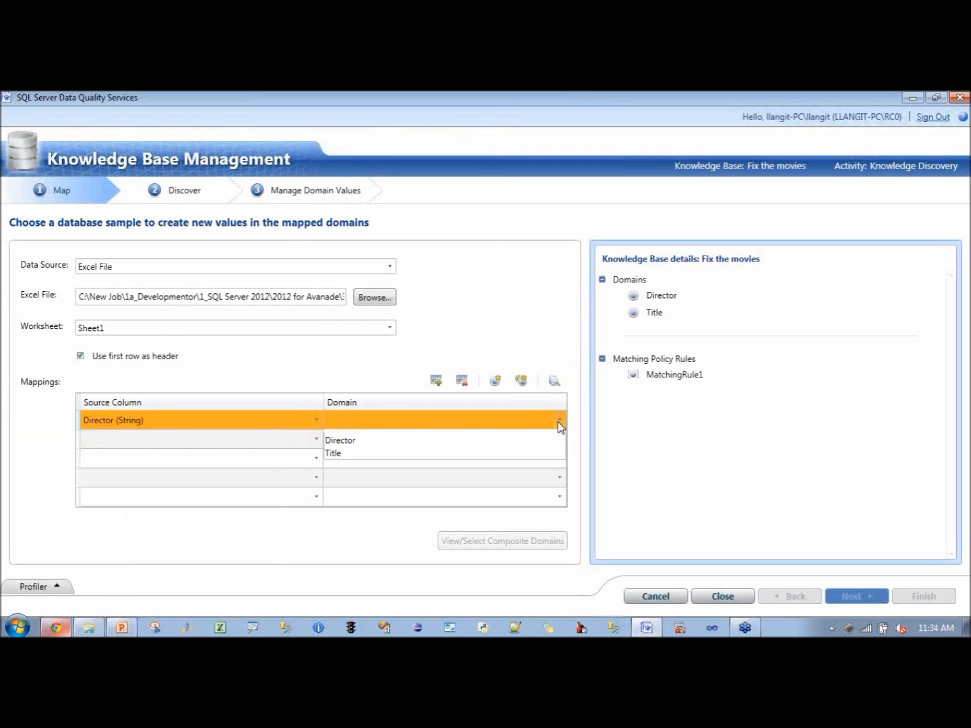
click(536, 449)
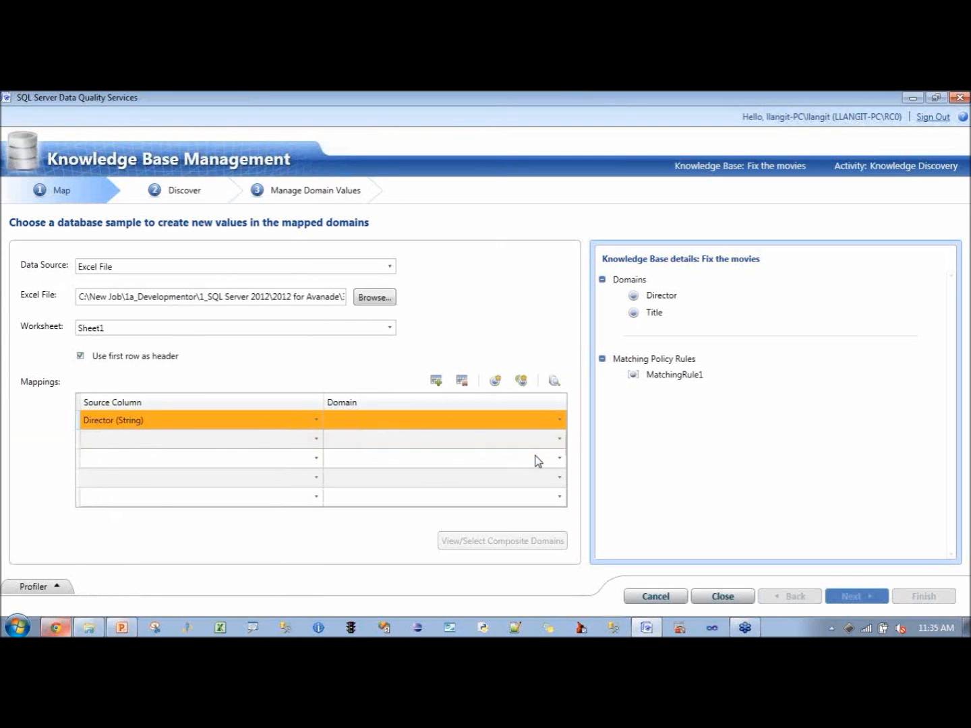
- Map the Title source column to the Title domain
click(315, 439)
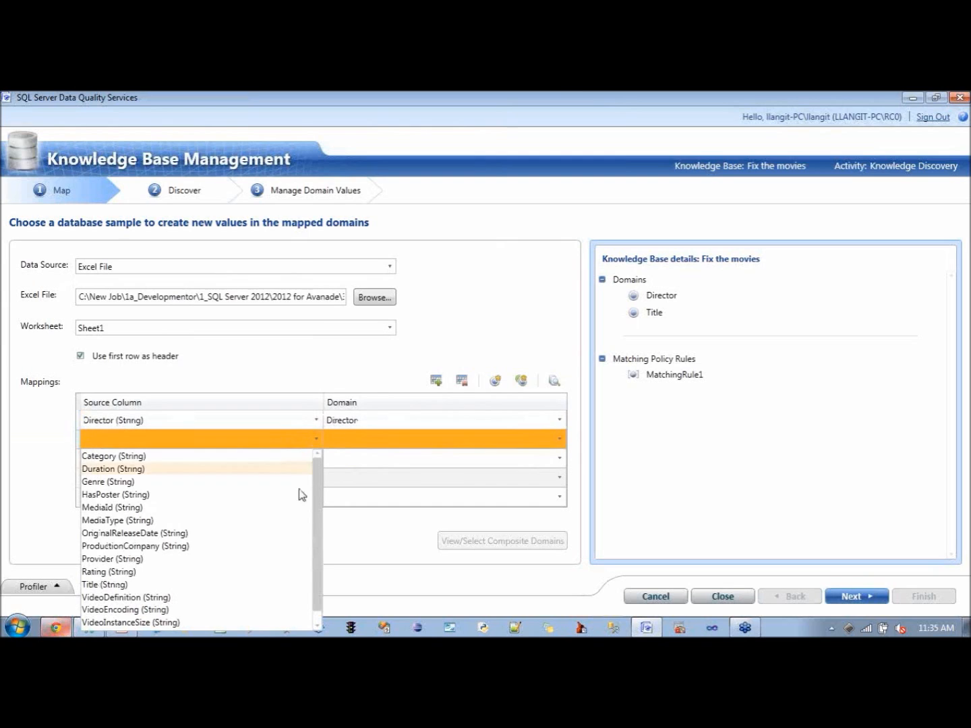
click(263, 584)
click(558, 440)
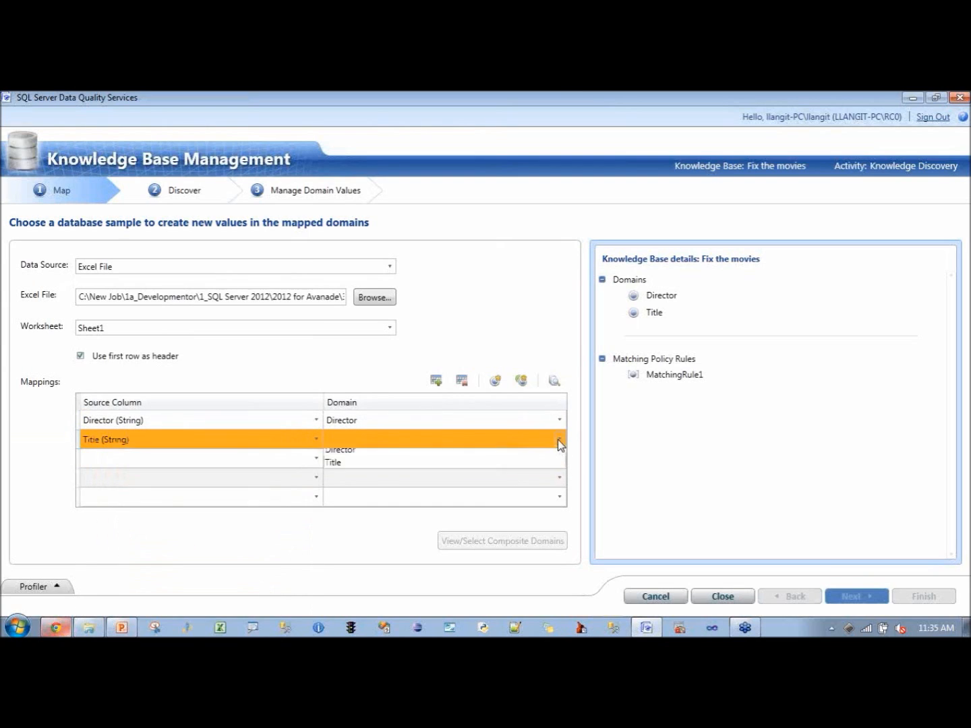
click(524, 483)
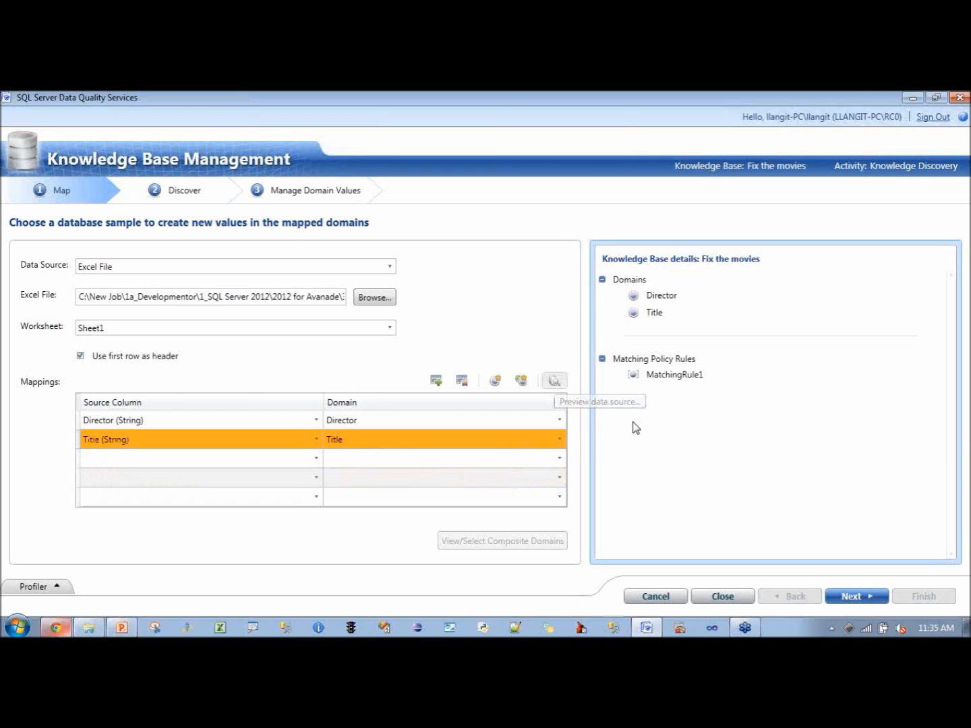
- Preview the Excel data source and examine its columns through OriginalReleaseDate, then close the preview
click(555, 381)
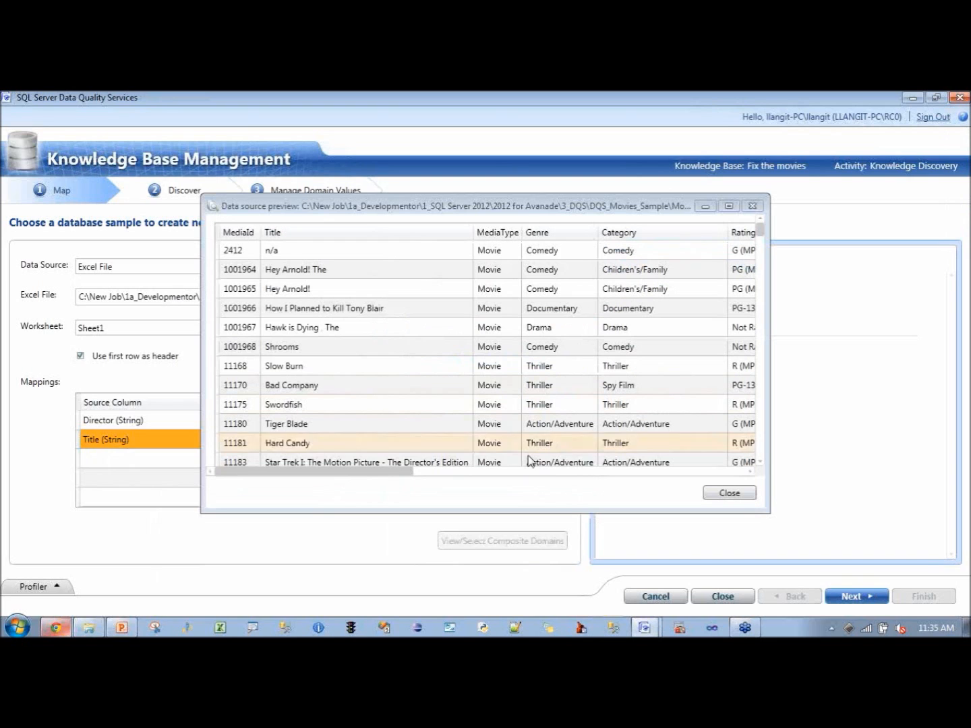
click(390, 473)
drag(390, 474, 443, 469)
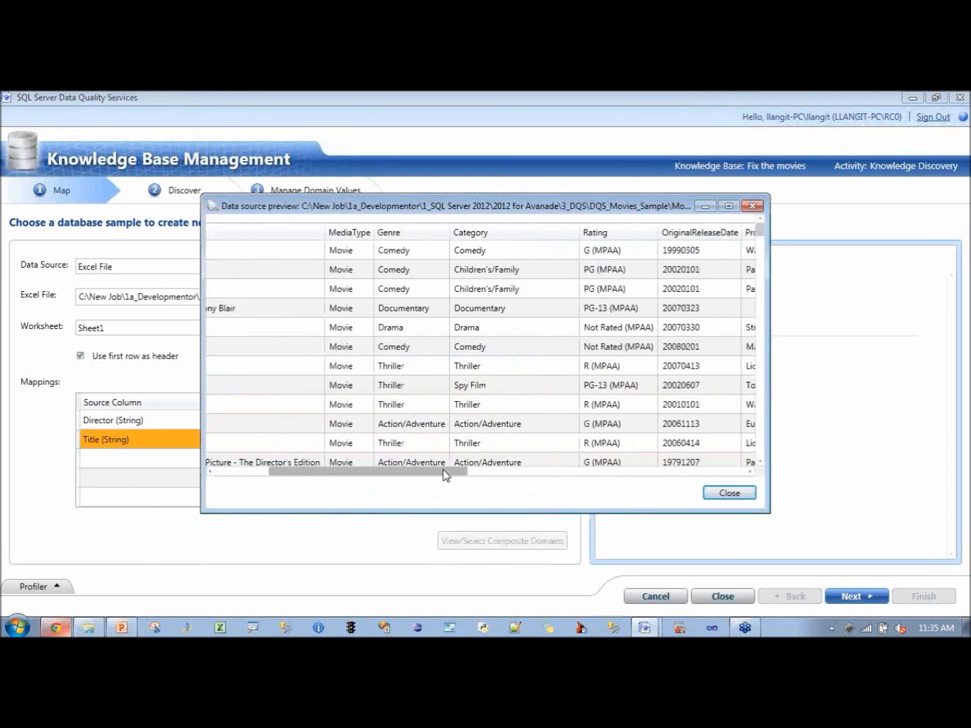
click(716, 494)
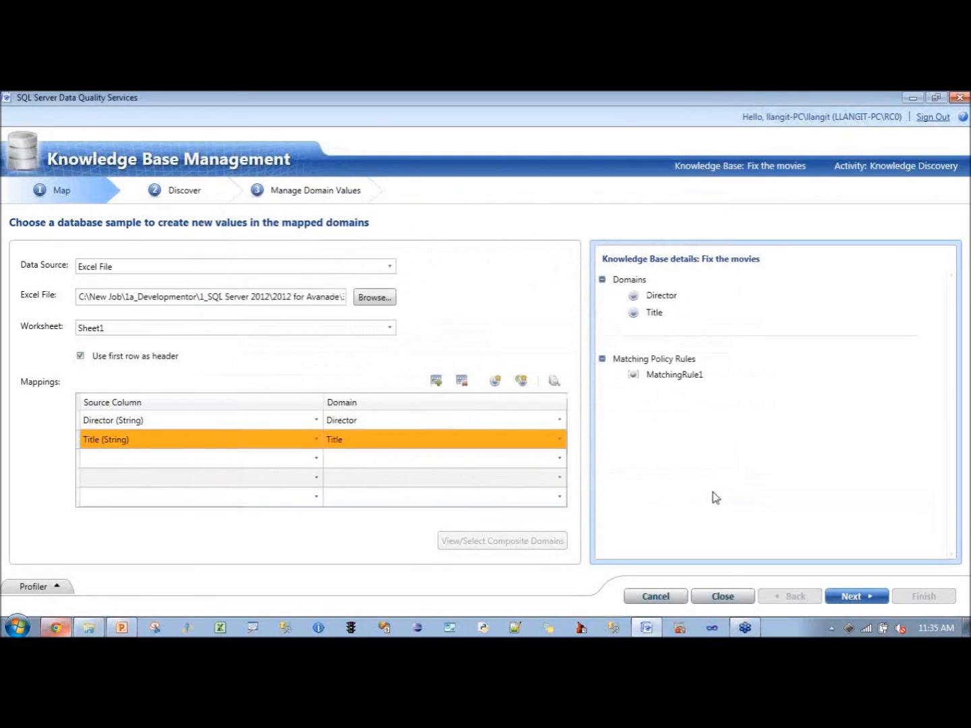
- Create a String domain called Genre with the description "this is the type", keeping the default options
click(496, 382)
text(Genre)
click(500, 273)
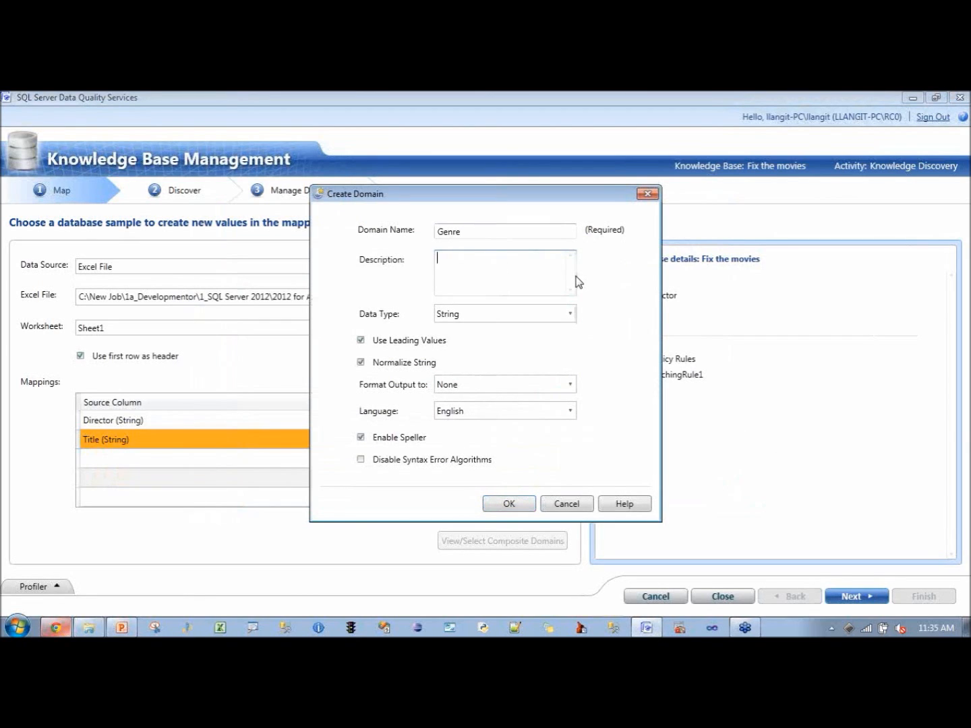
text(this is the type)
click(507, 506)
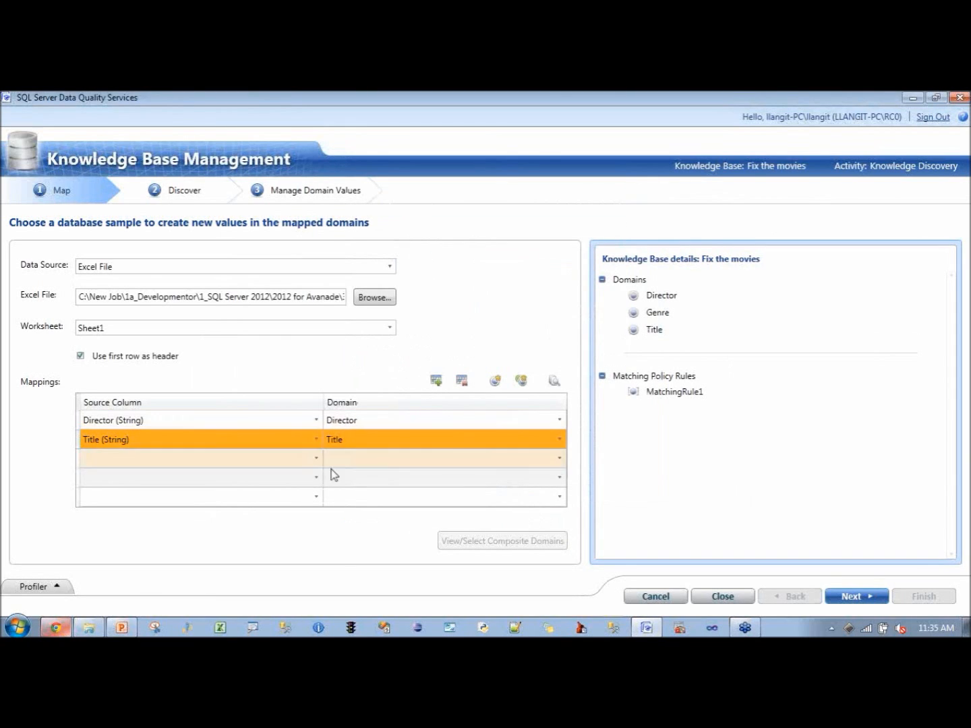
- Map the Genre source column to the new Genre domain
click(317, 464)
click(317, 464)
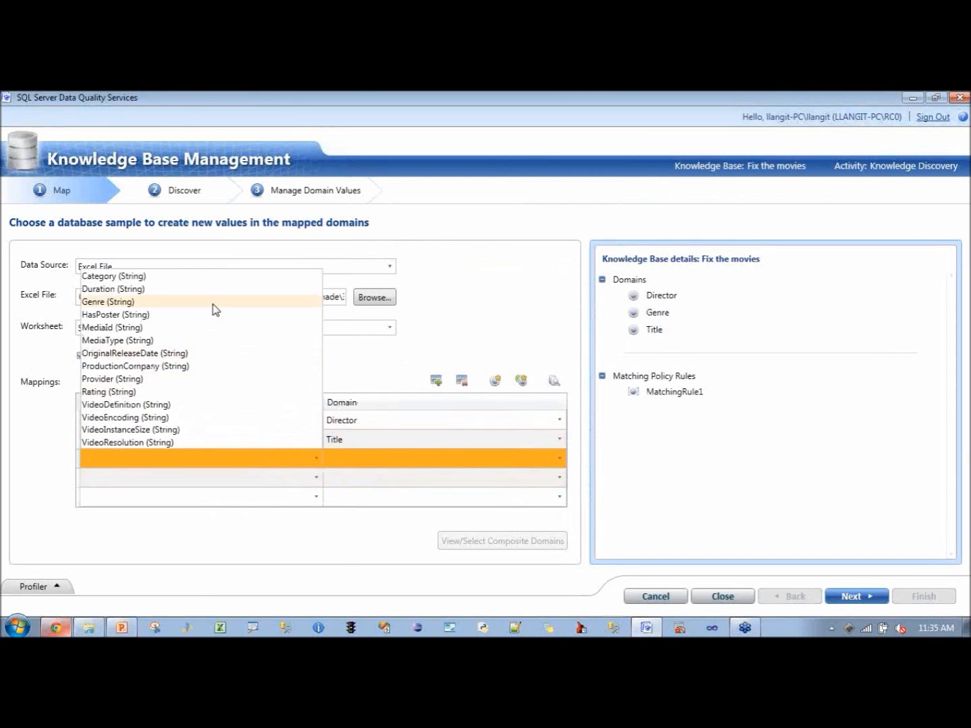
click(213, 303)
click(558, 460)
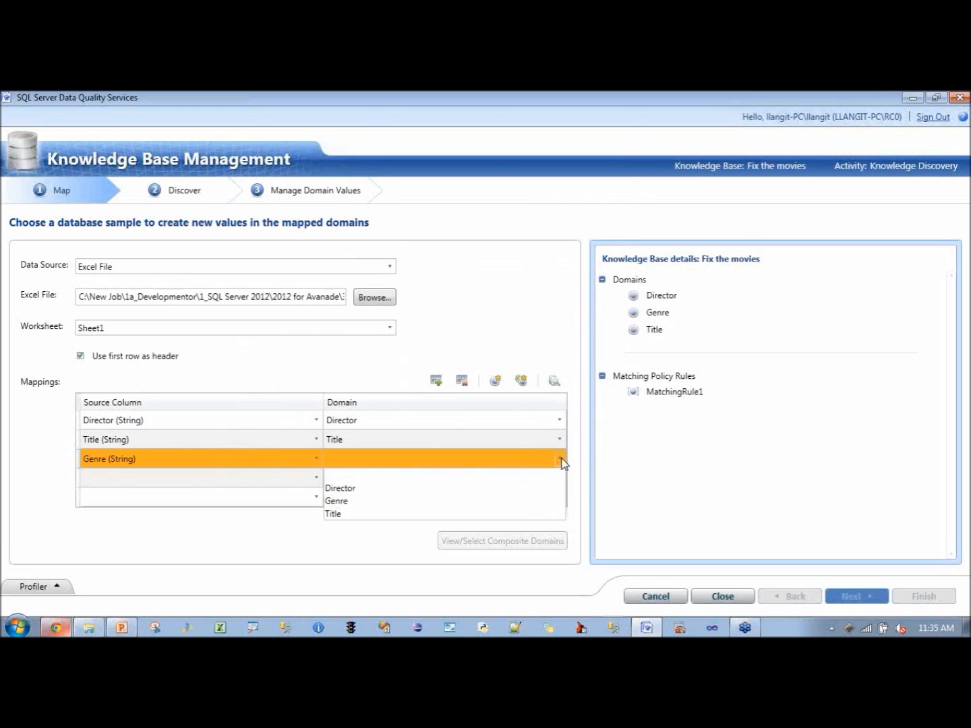
click(529, 502)
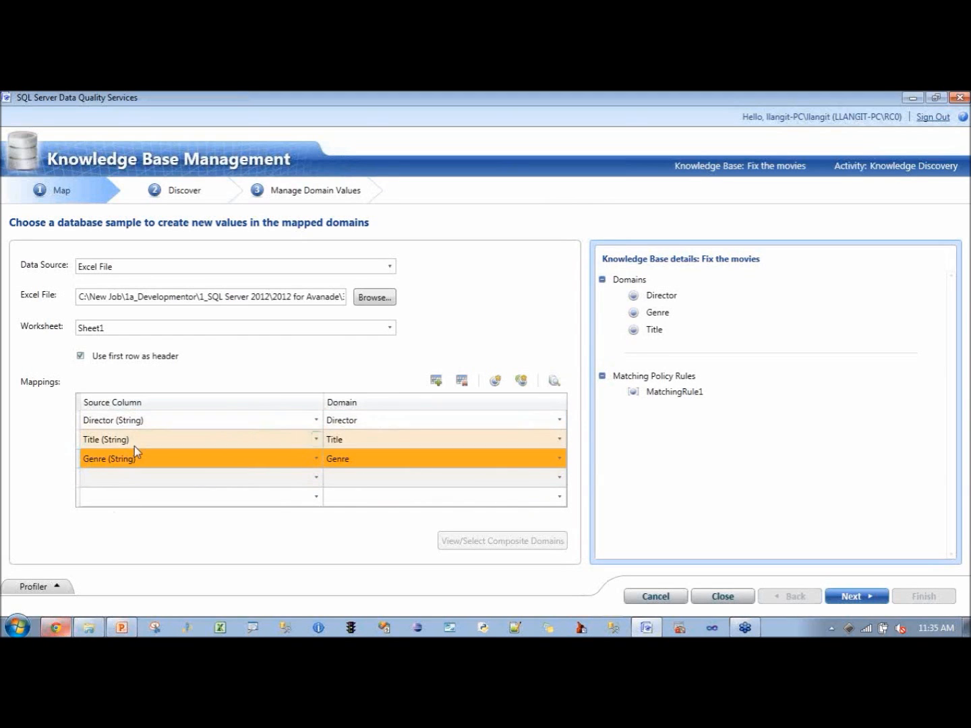
- Run the discovery analysis on the mapped source, review the profiler statistics and proceed to Manage Domain Values
click(855, 598)
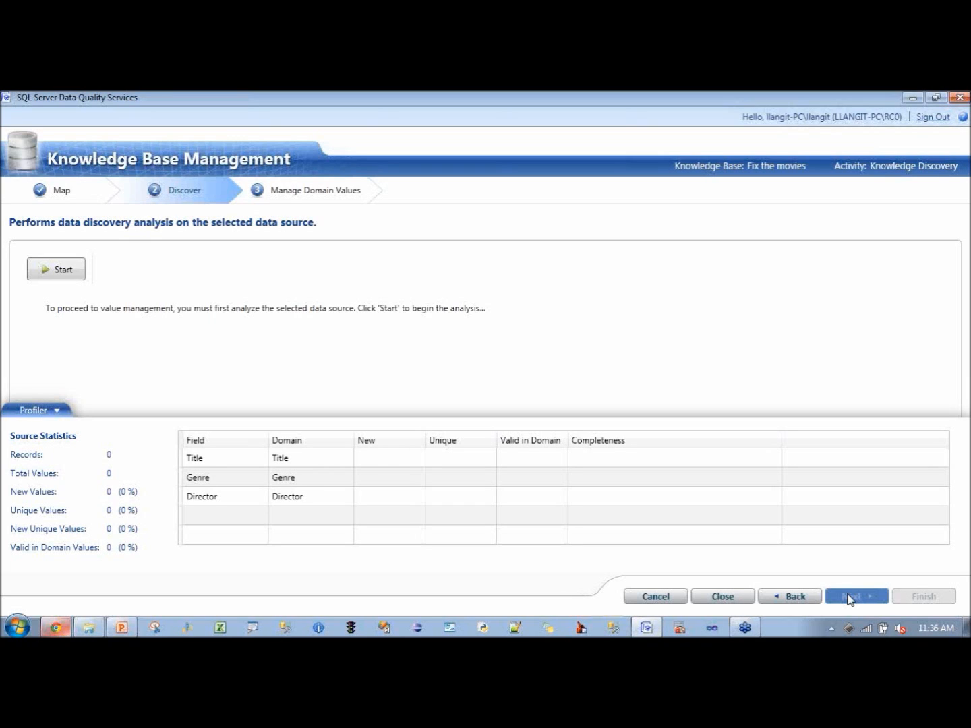
click(66, 273)
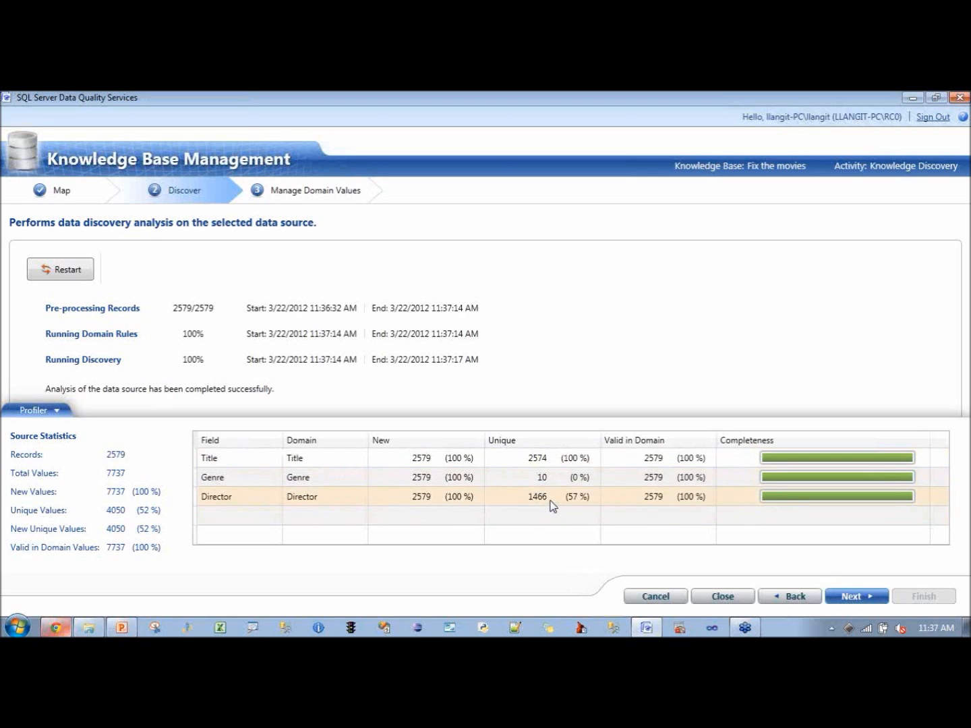
mouse_move(797, 465)
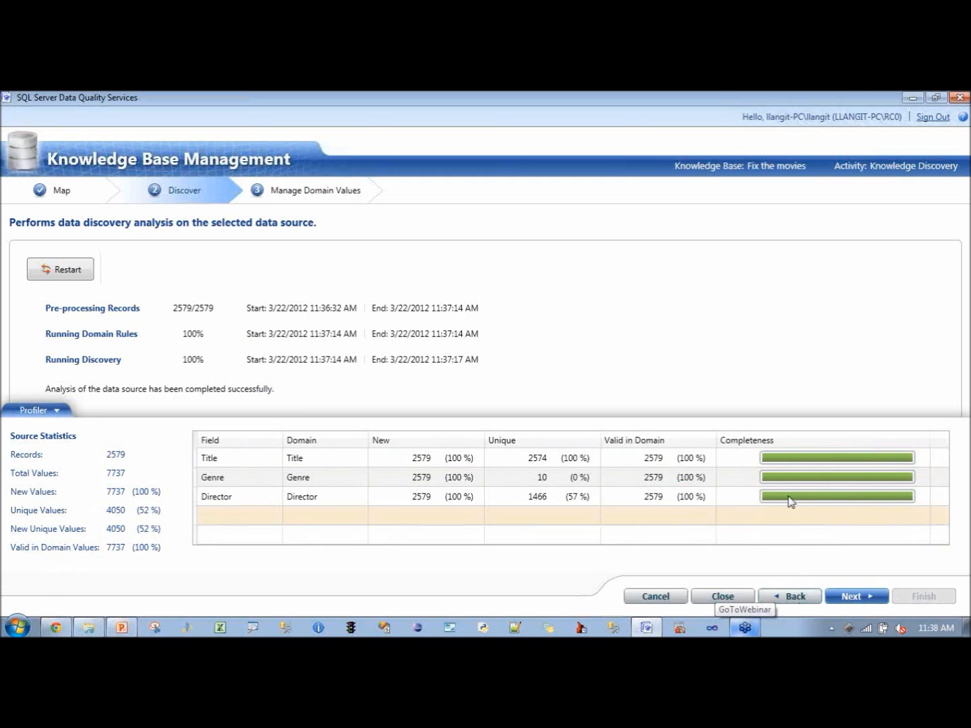
click(854, 597)
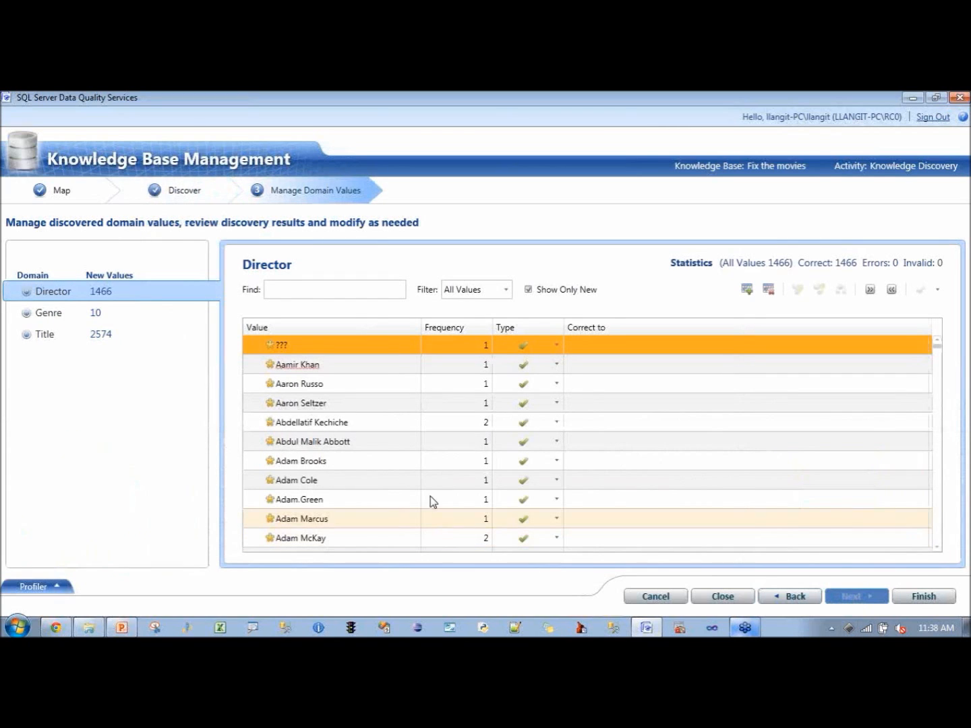
- Review the discovered Genre values, filtering them by Error, Invalid and Correct in turn
click(105, 316)
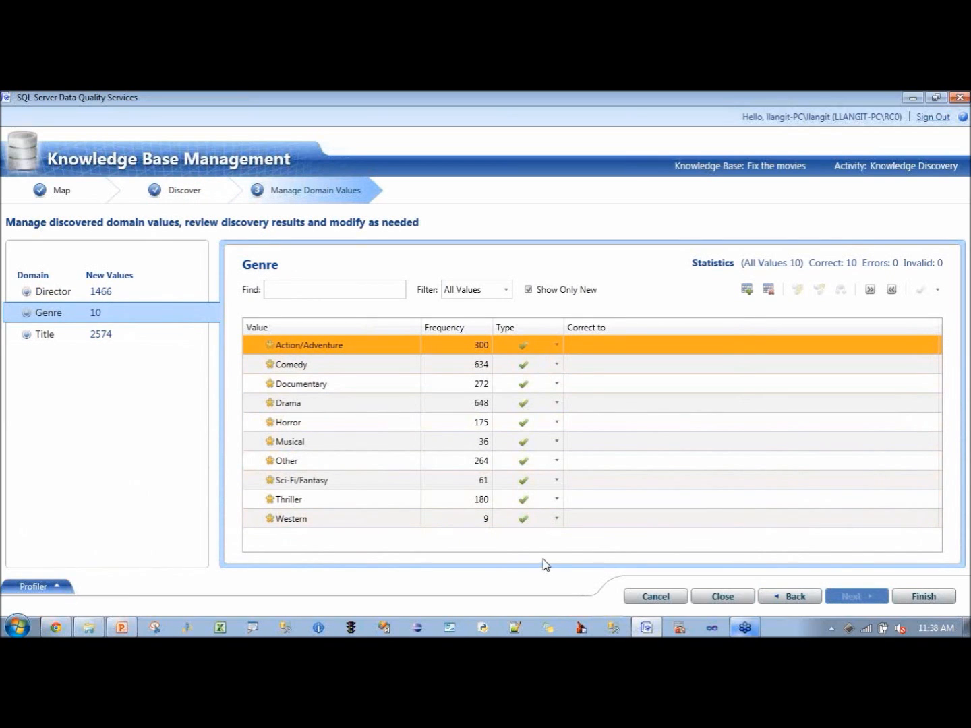
click(501, 291)
click(489, 336)
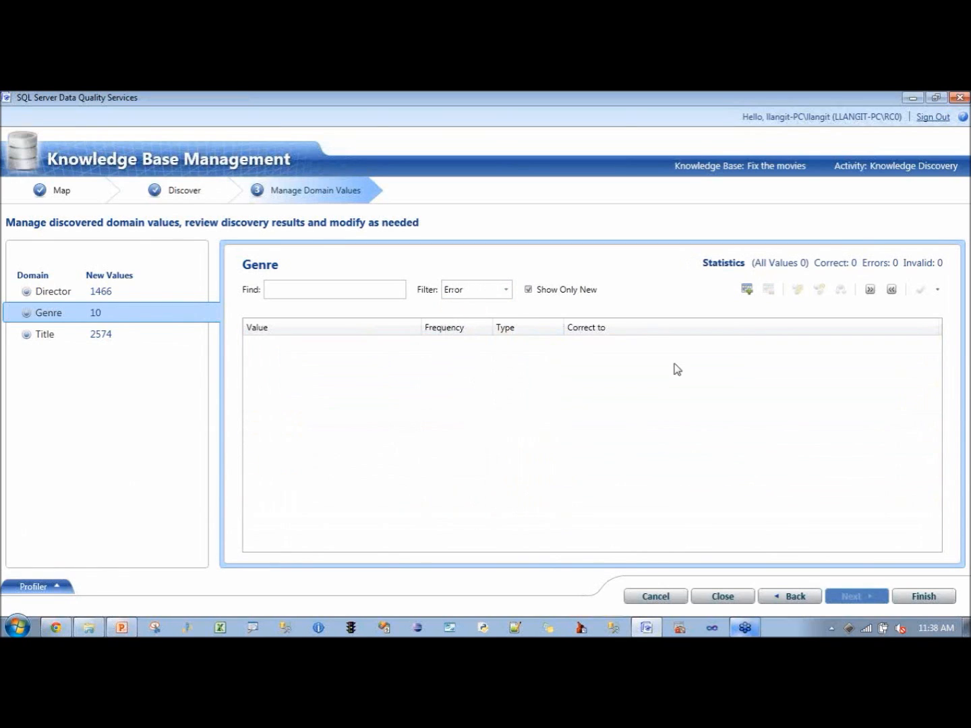
click(506, 290)
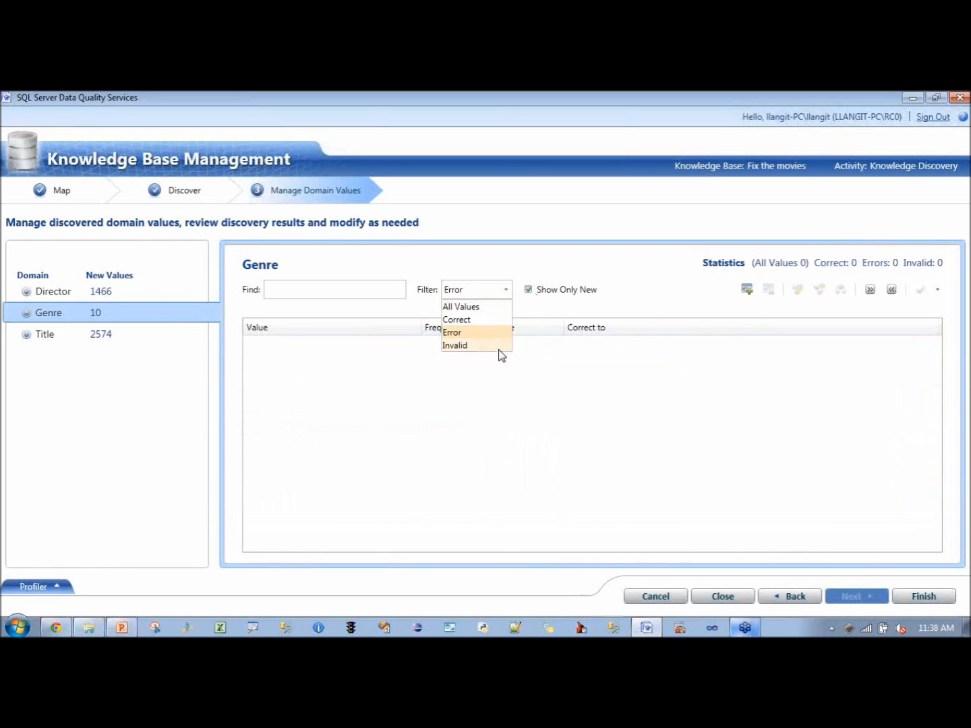
click(496, 345)
click(507, 297)
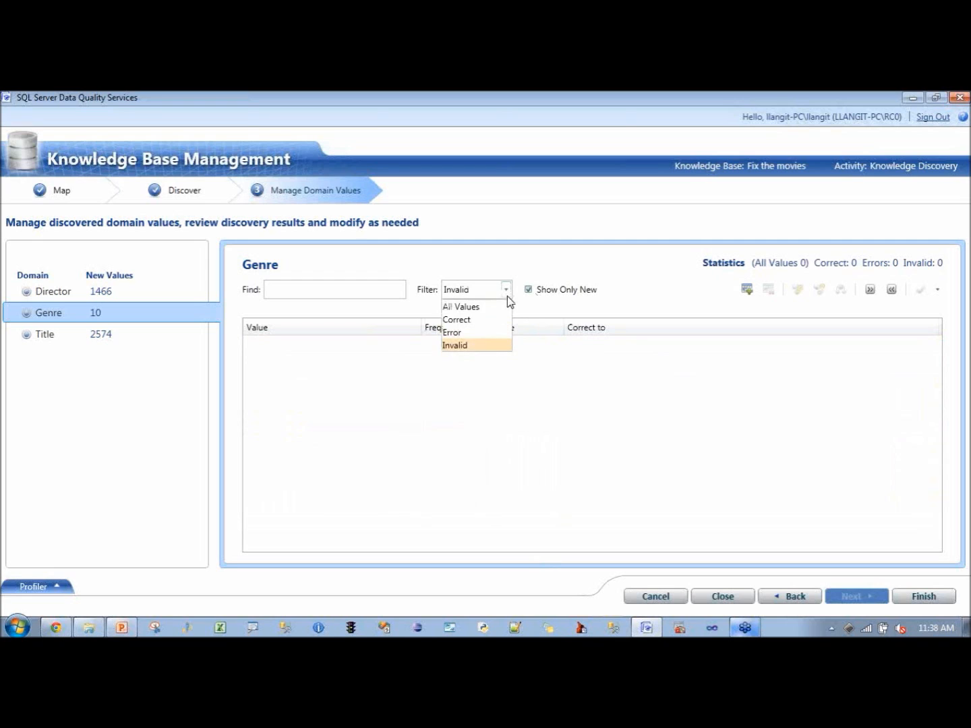
click(784, 419)
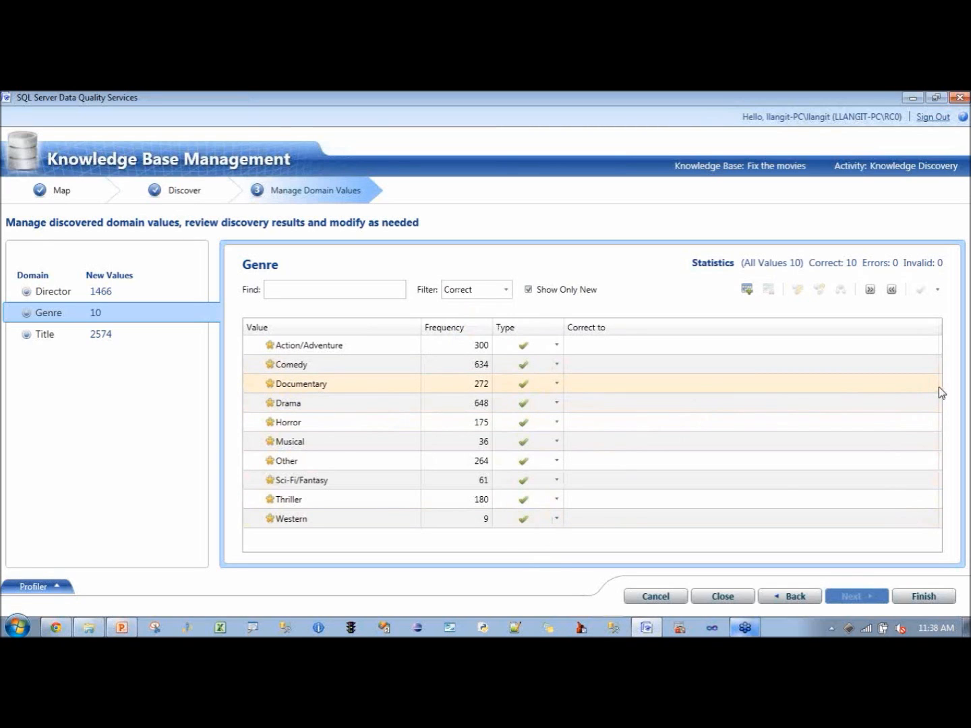
- Add Fantasy as a new correct value in the Genre domain
click(747, 290)
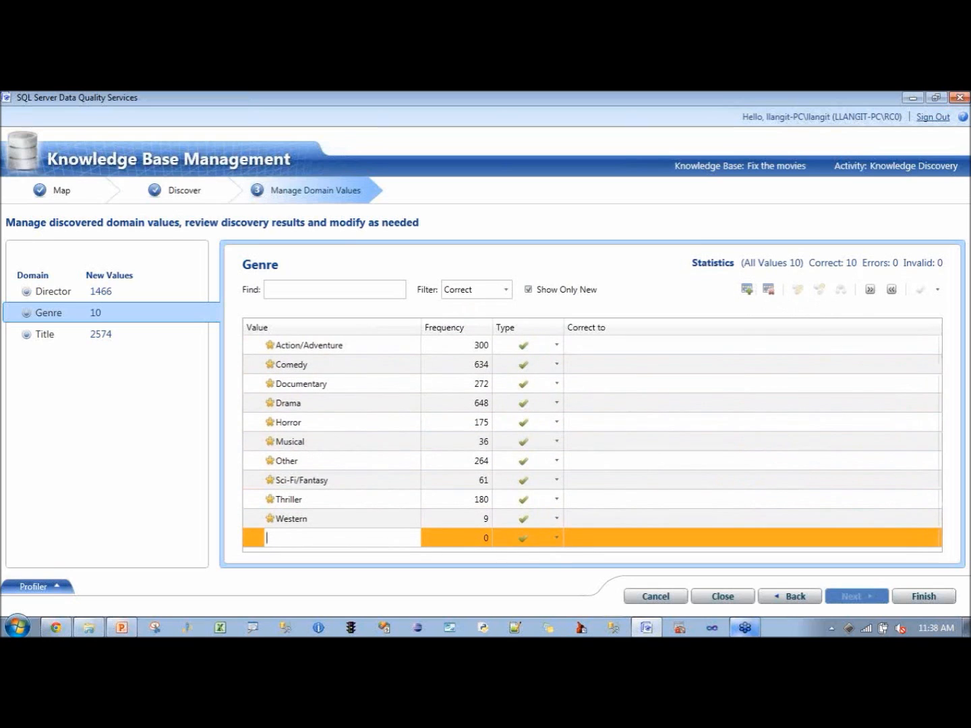
text(Fantasy)
click(555, 537)
click(555, 537)
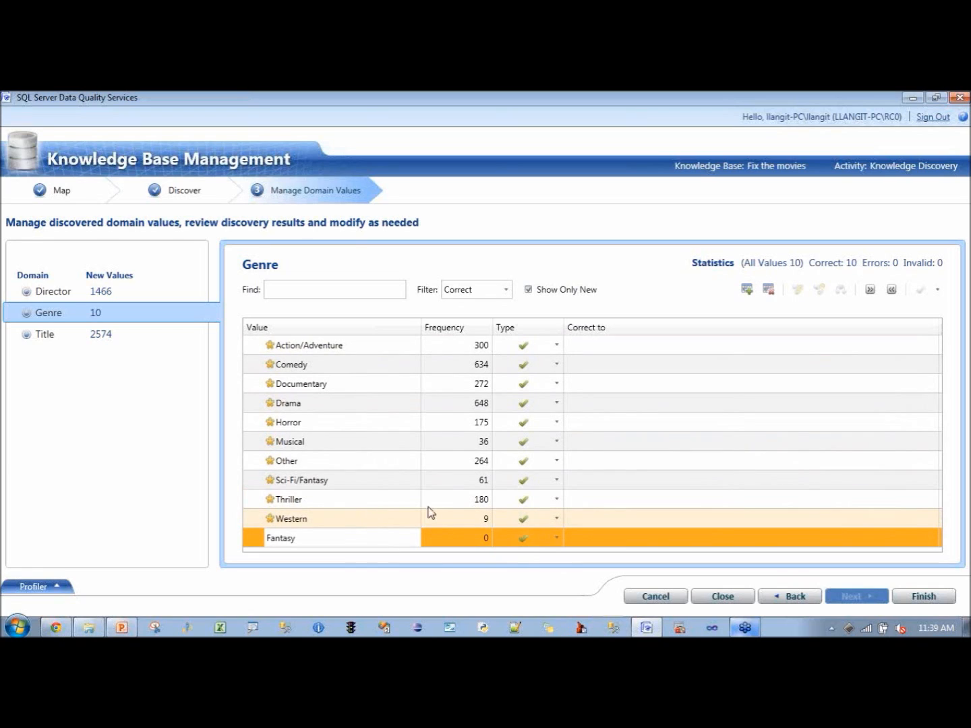
click(683, 487)
click(693, 476)
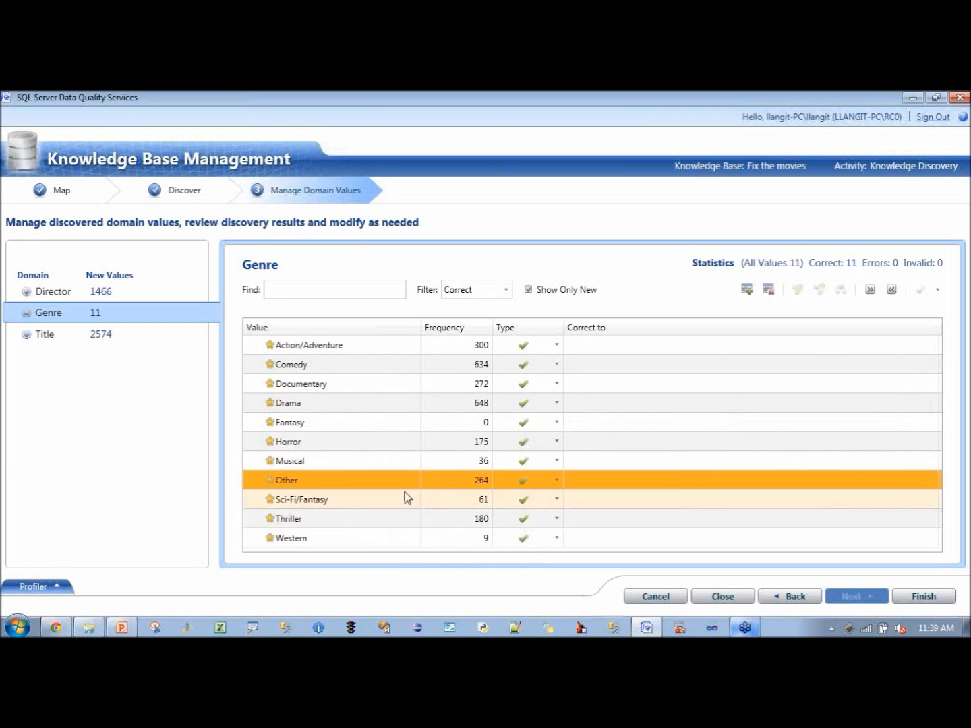
- Set Fantasy and Sci-Fi/Fantasy as synonyms, and check the type choices for Sci-Fi/Fantasy without changing its type
click(361, 505)
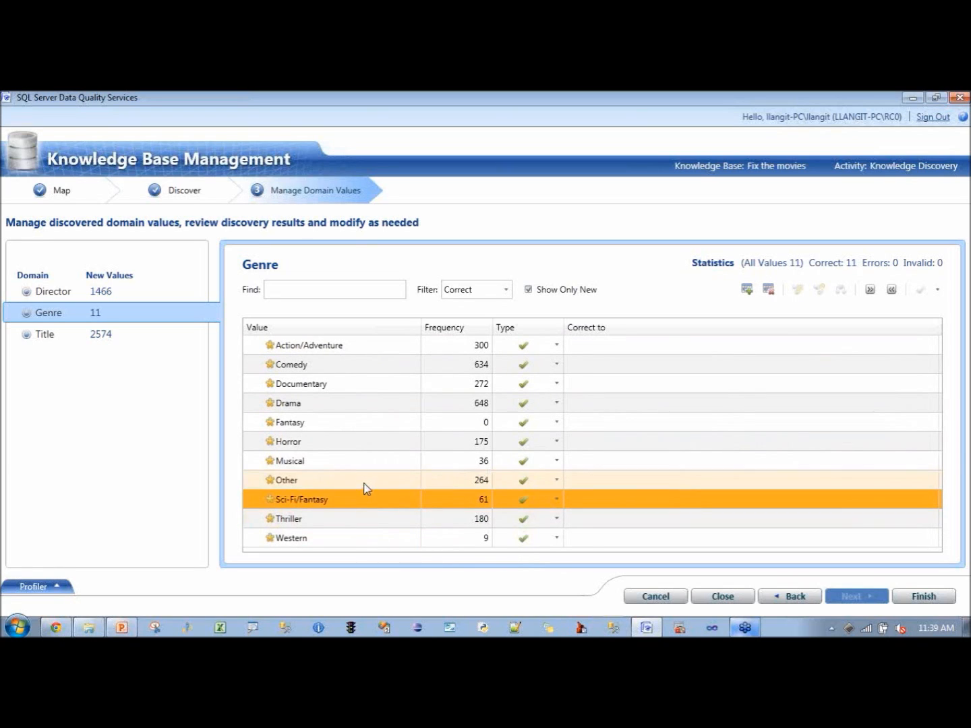
ctrl+click(335, 429)
right_click(335, 429)
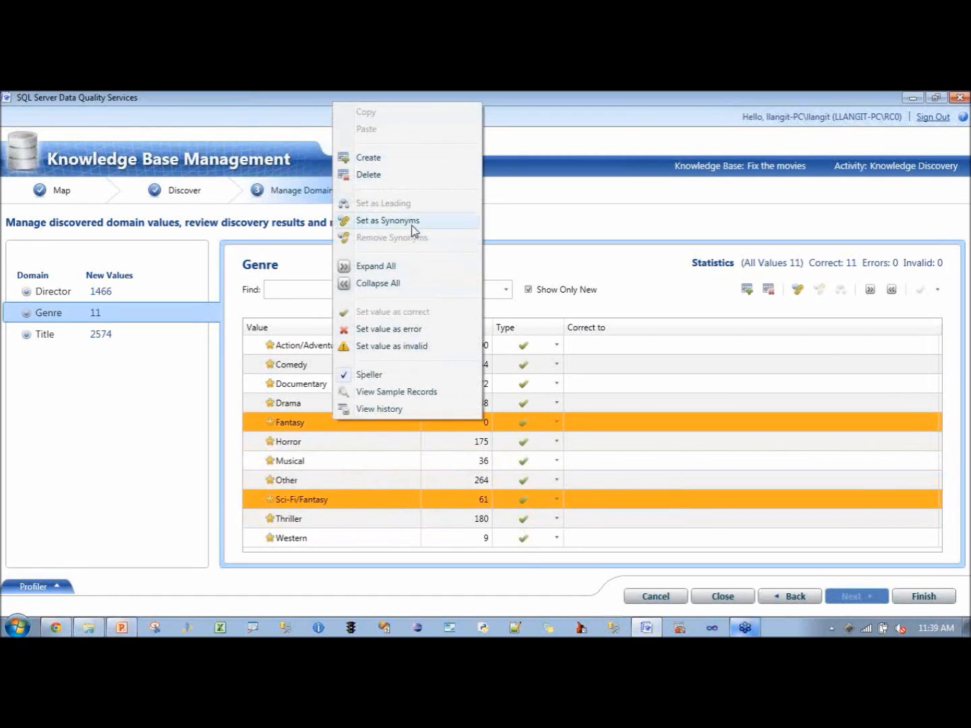
click(387, 221)
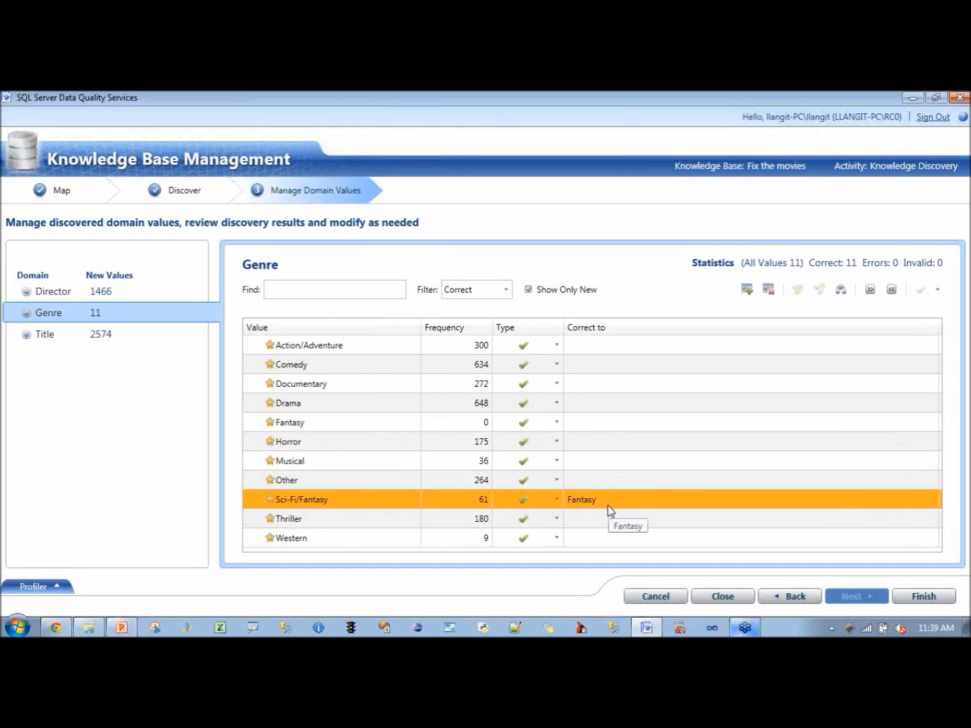
click(557, 501)
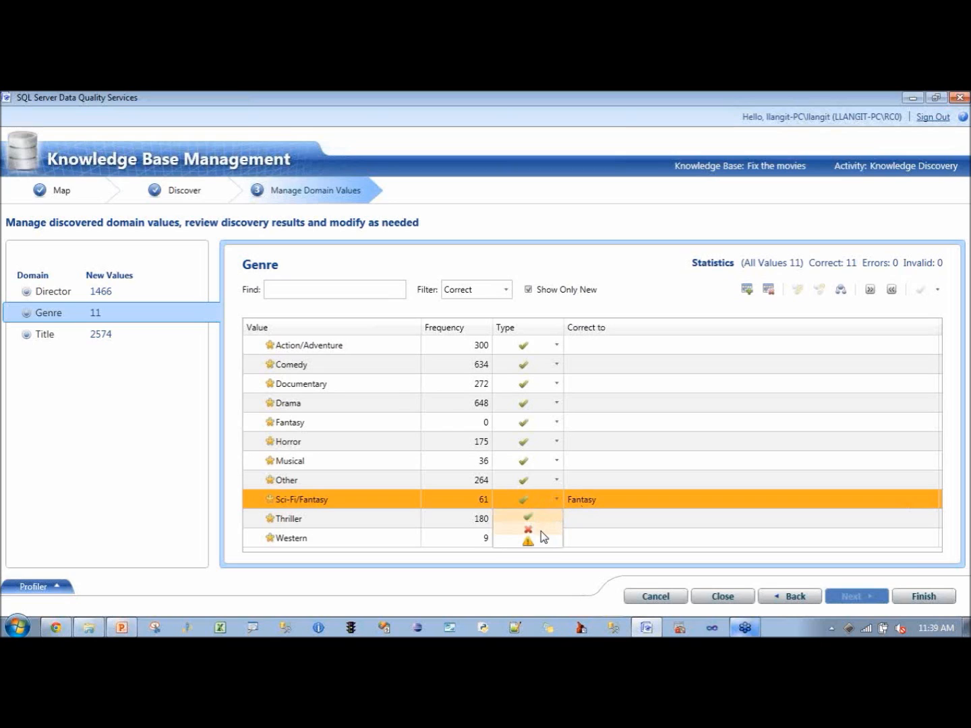
click(685, 468)
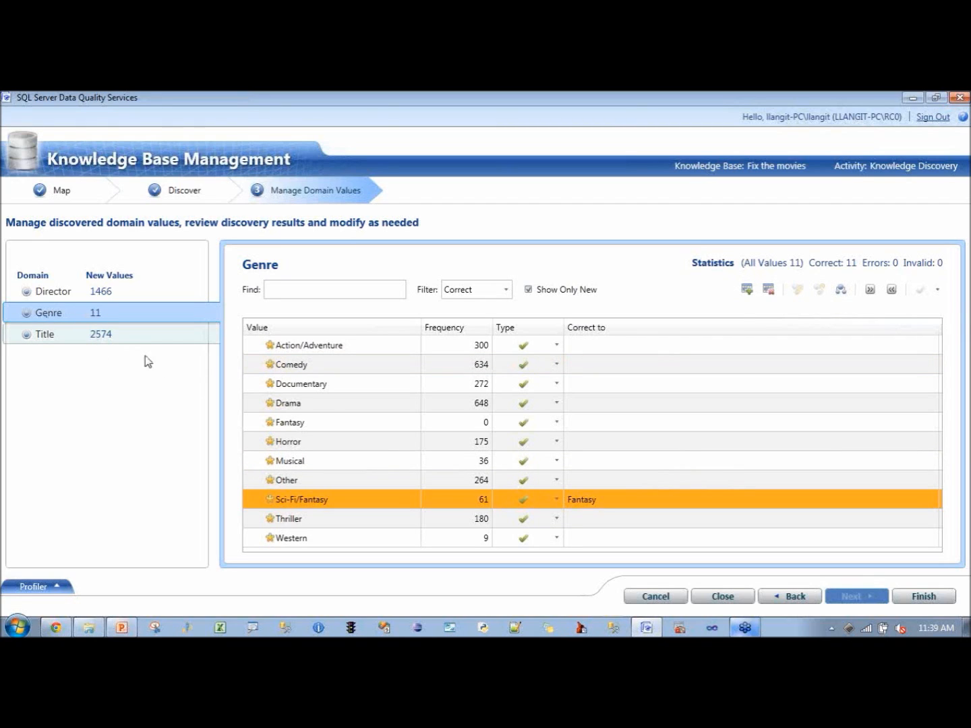
- Show the Title domain's discovered values and filter them to Error
click(138, 335)
click(506, 289)
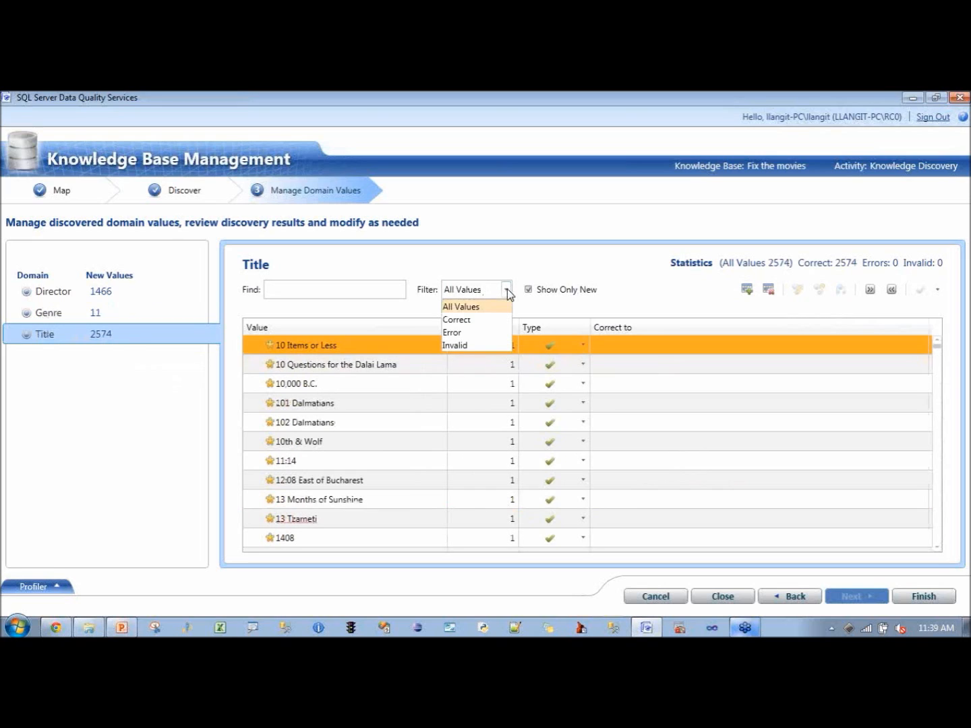
click(487, 333)
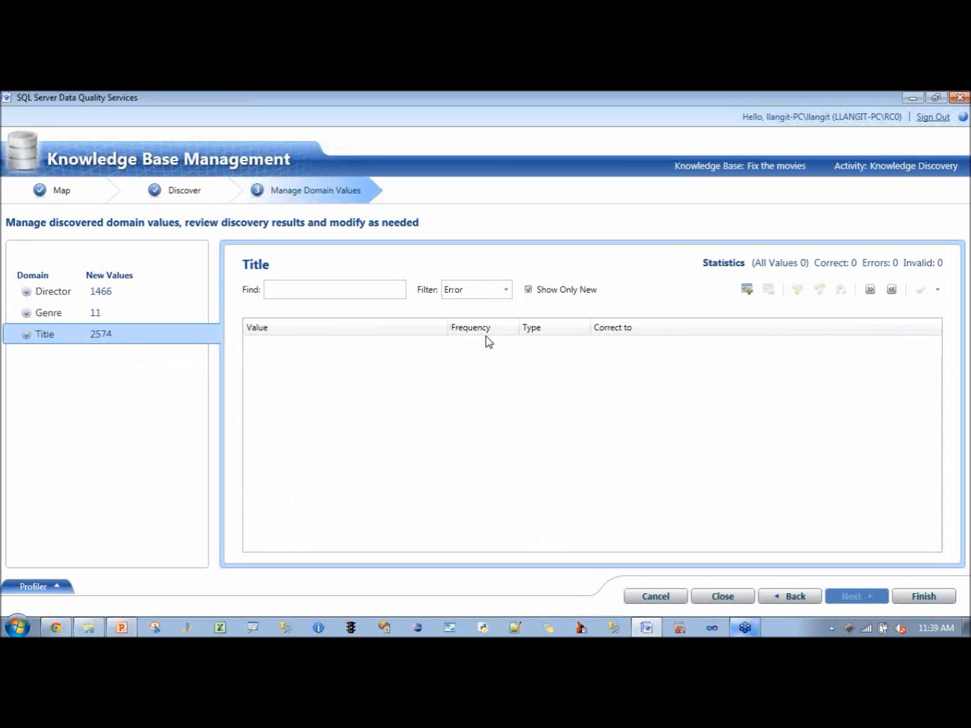
- Filter the Title domain's discovered values by Invalid, followed by Correct
click(506, 291)
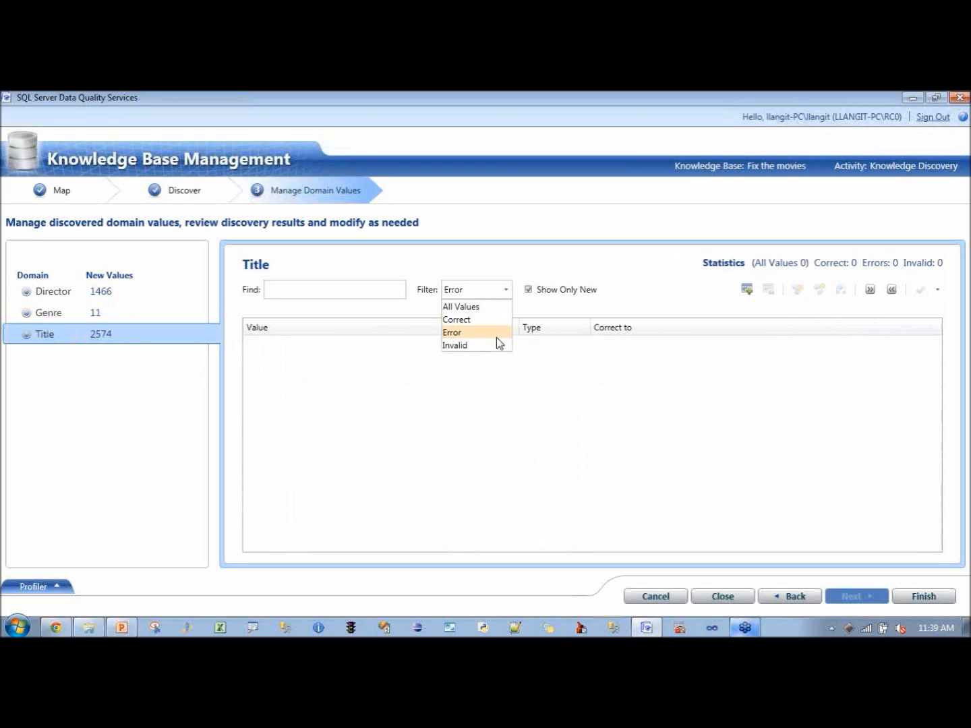
click(493, 345)
click(508, 295)
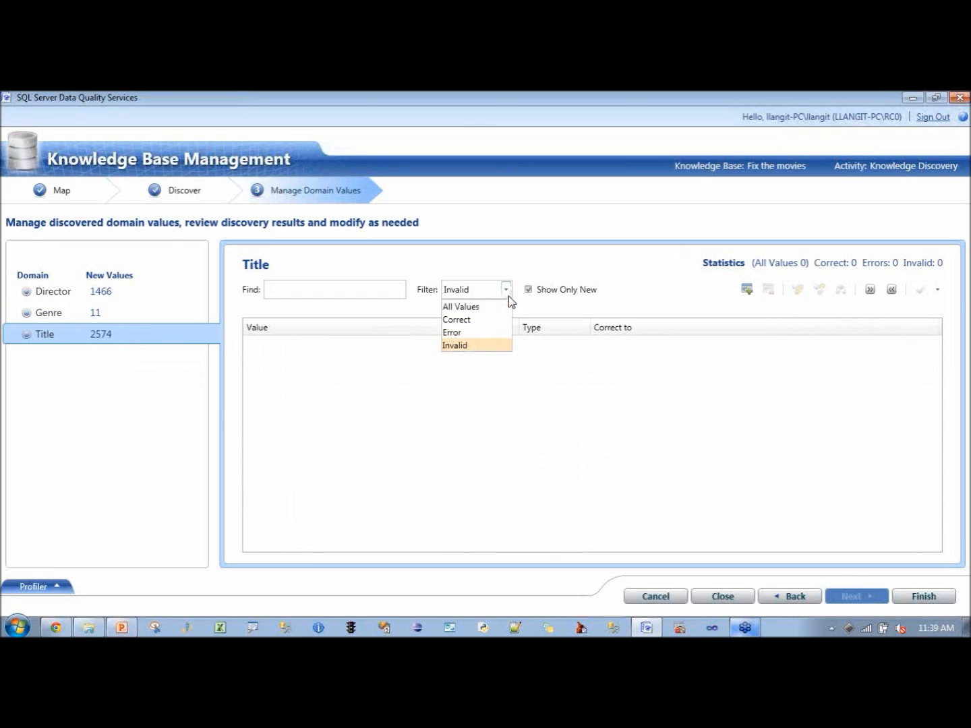
click(502, 499)
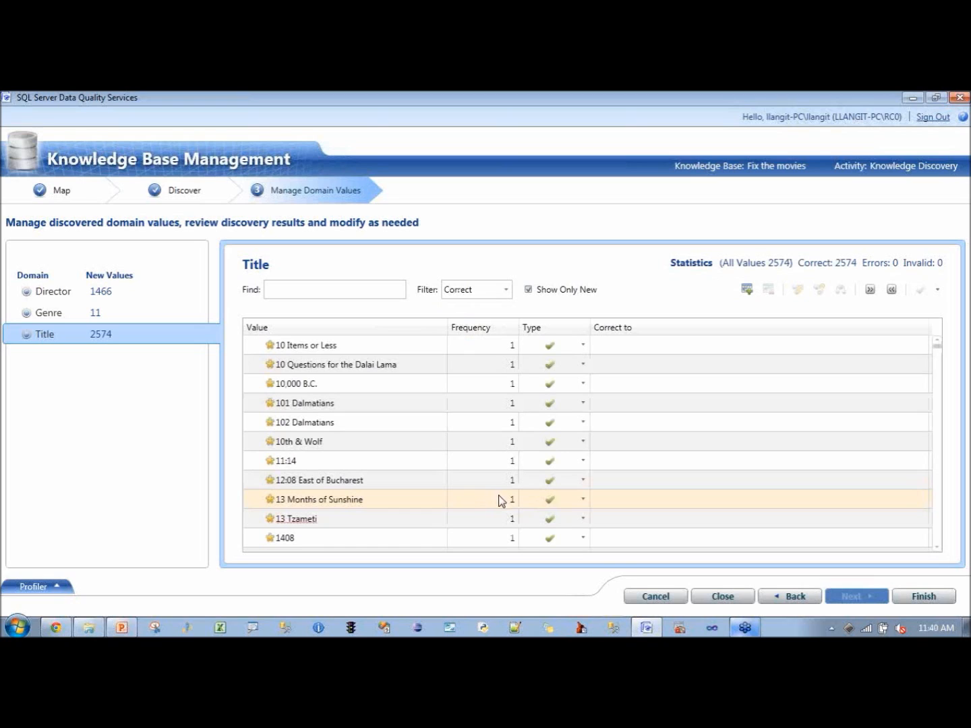
- Mark the title 10 Items or Less as invalid and set its correction to 10 or less
click(403, 350)
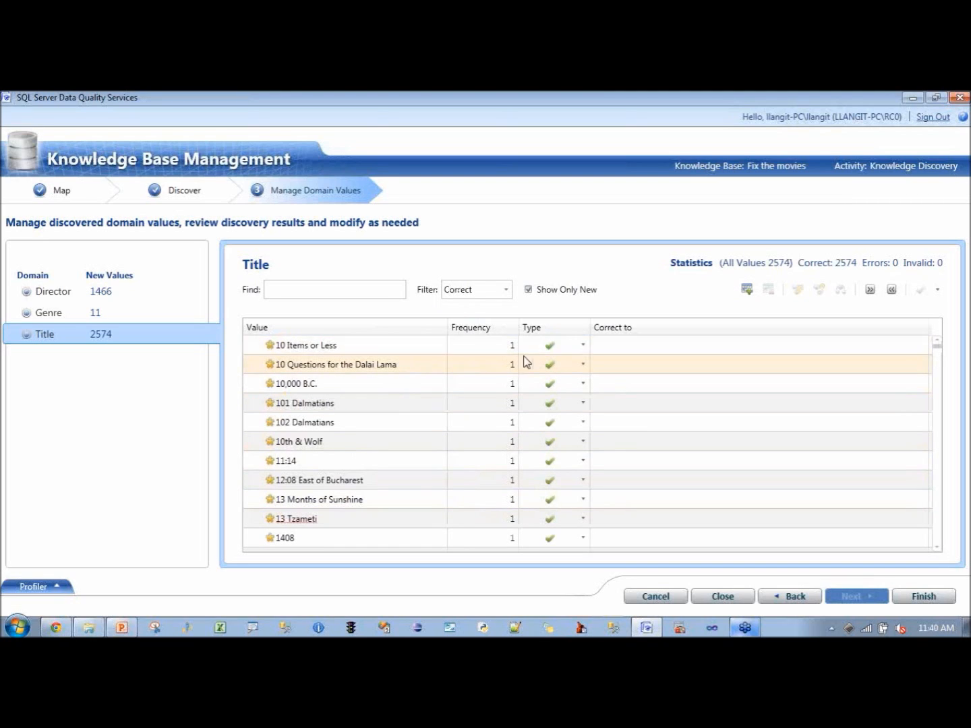
click(584, 347)
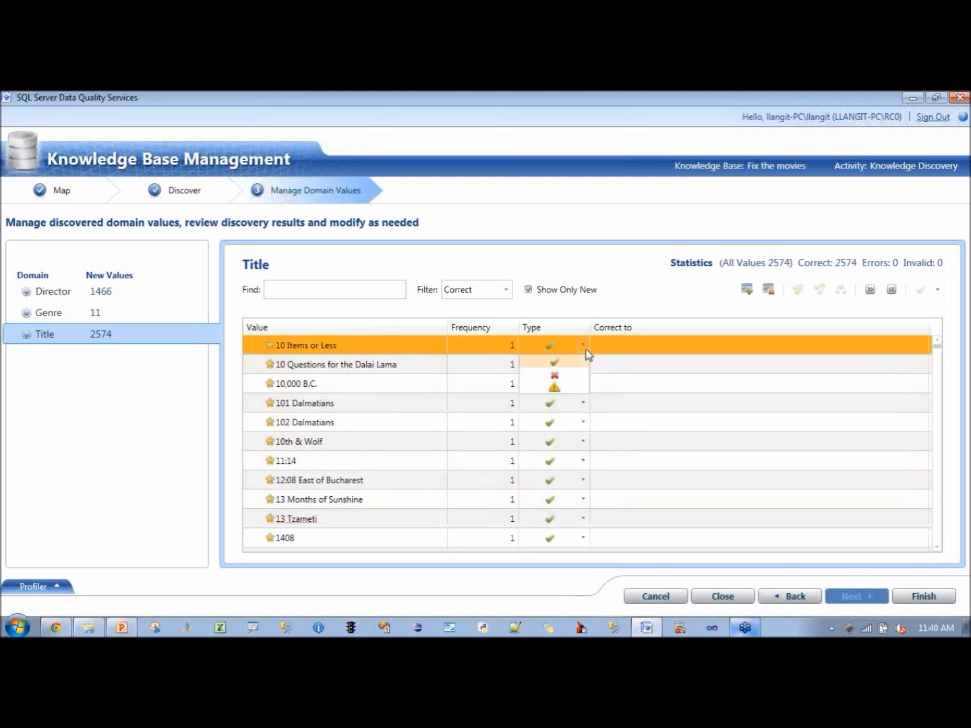
click(558, 388)
click(558, 387)
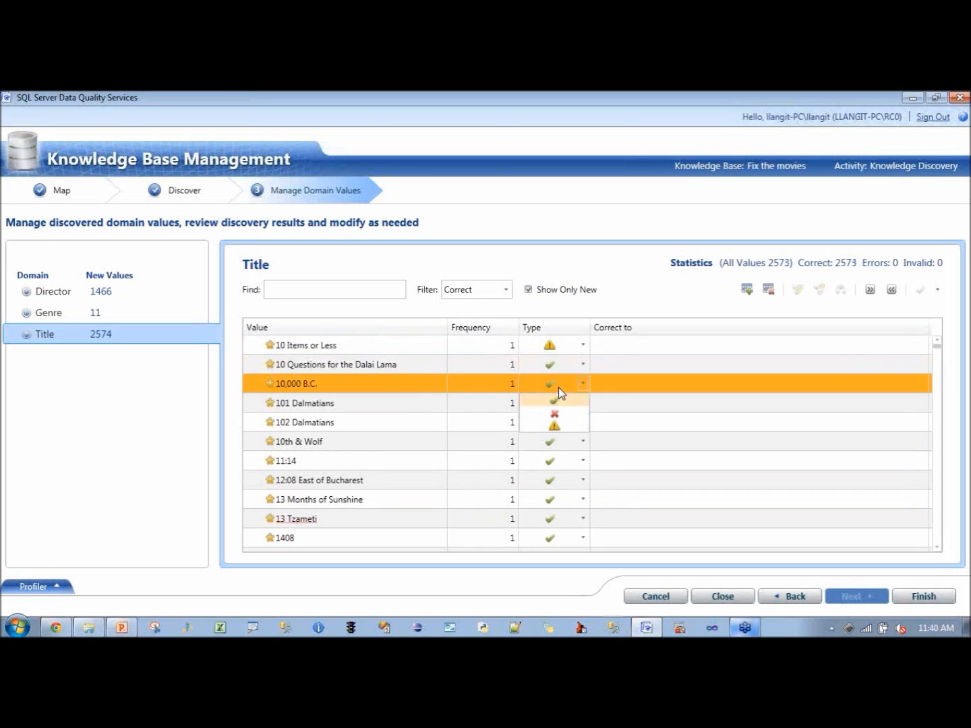
click(611, 343)
click(611, 345)
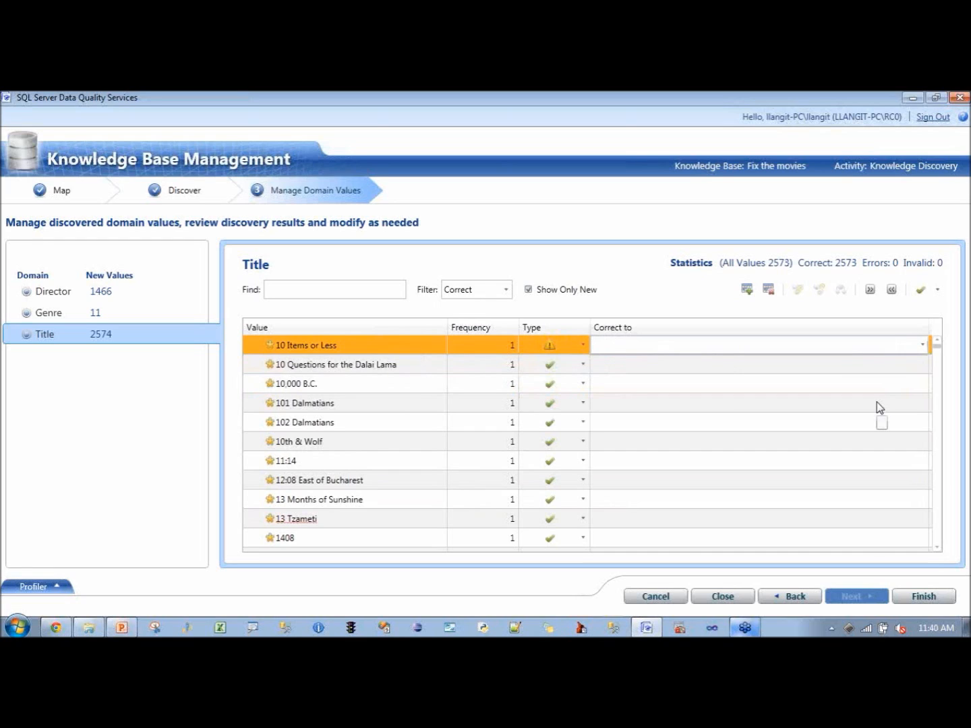
text(10 or less)
- Set 101 Dalmatians and 102 Dalmatians as synonyms in the Title domain
click(360, 425)
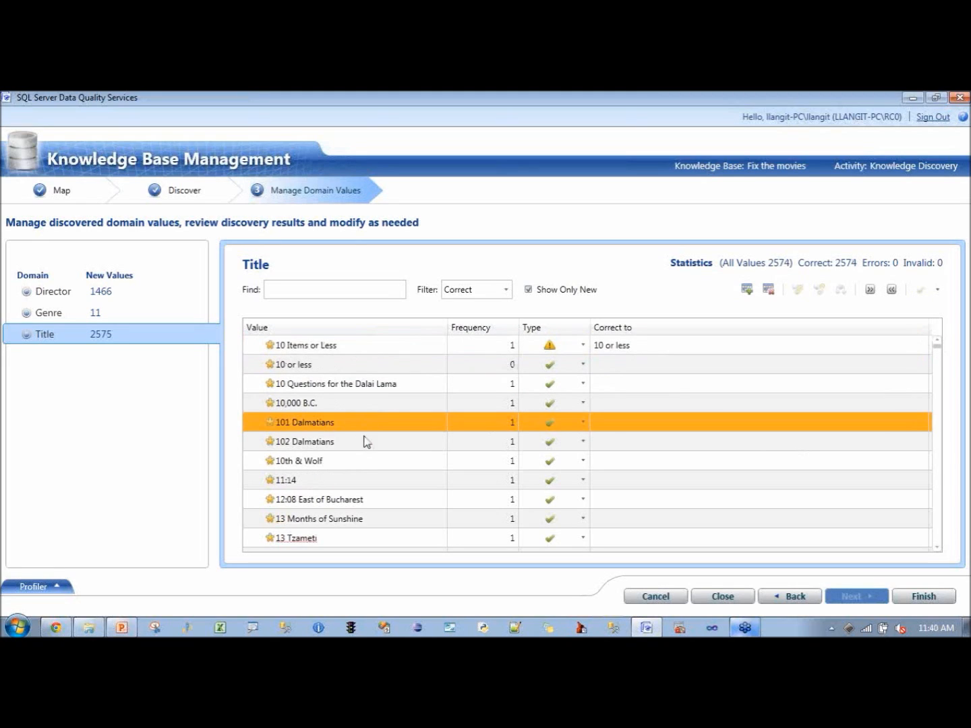
shift+click(364, 446)
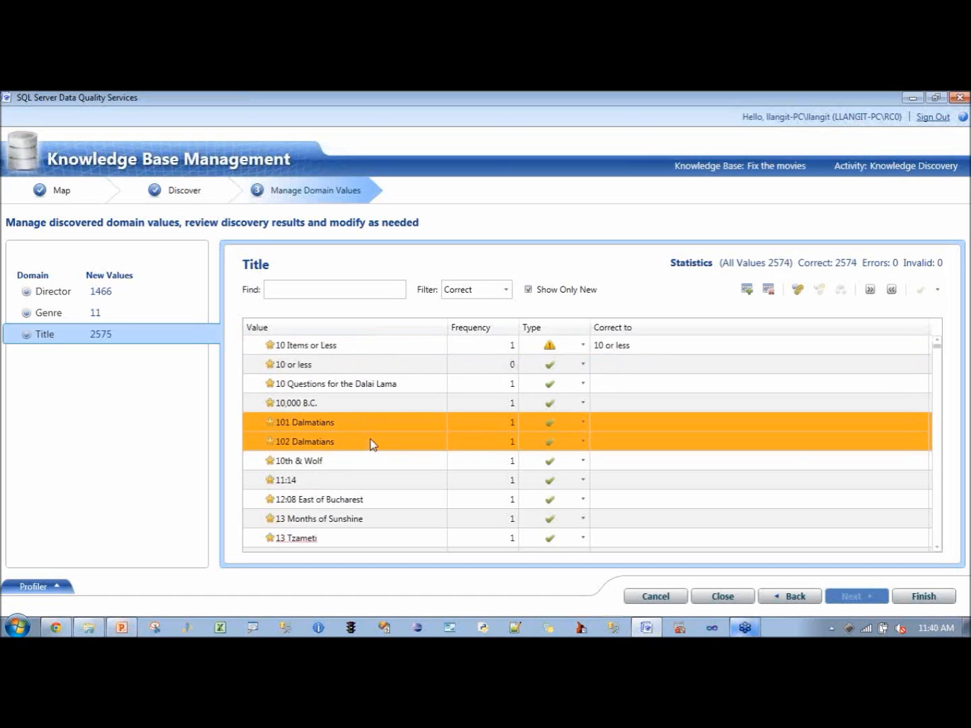
right_click(371, 444)
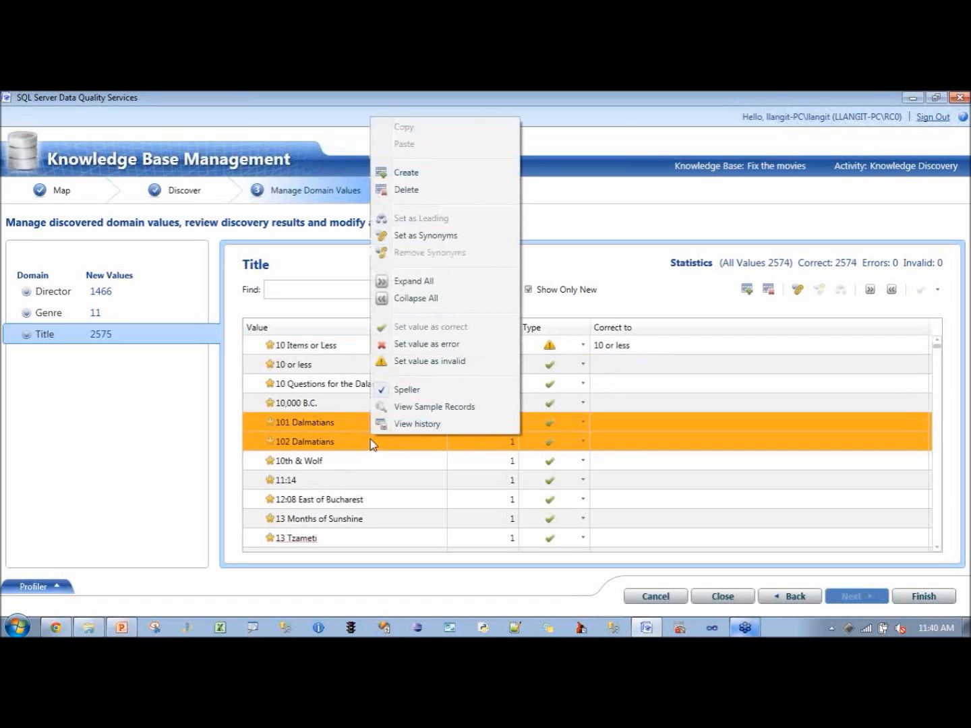
click(440, 236)
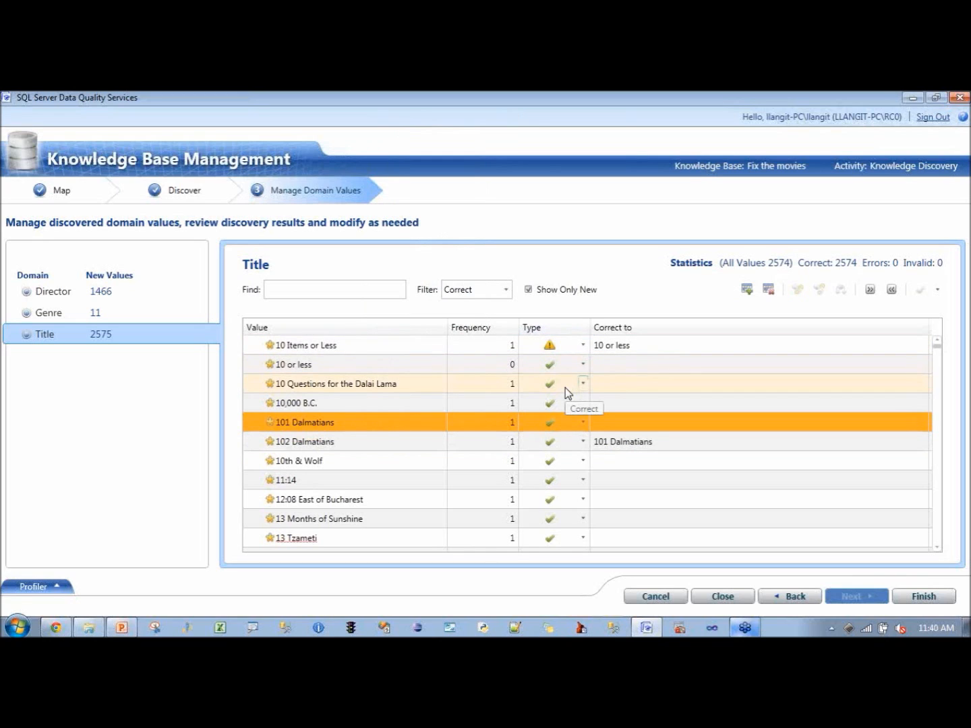
- Mark the title 11:14 as an error and set its correction to Eleven and Fourteen
click(399, 483)
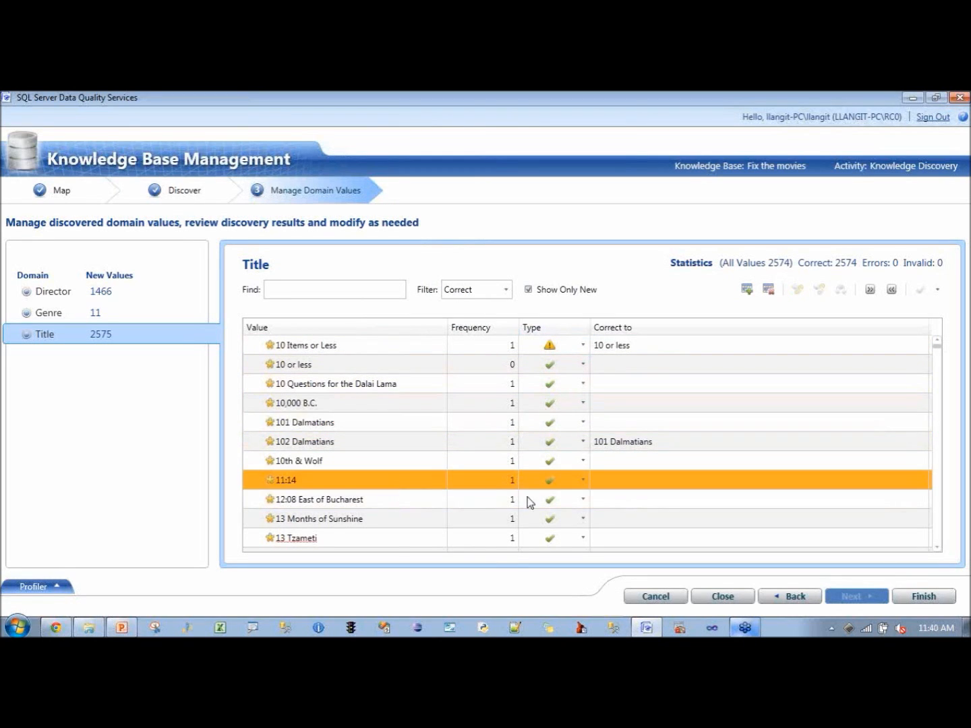
click(583, 481)
click(567, 512)
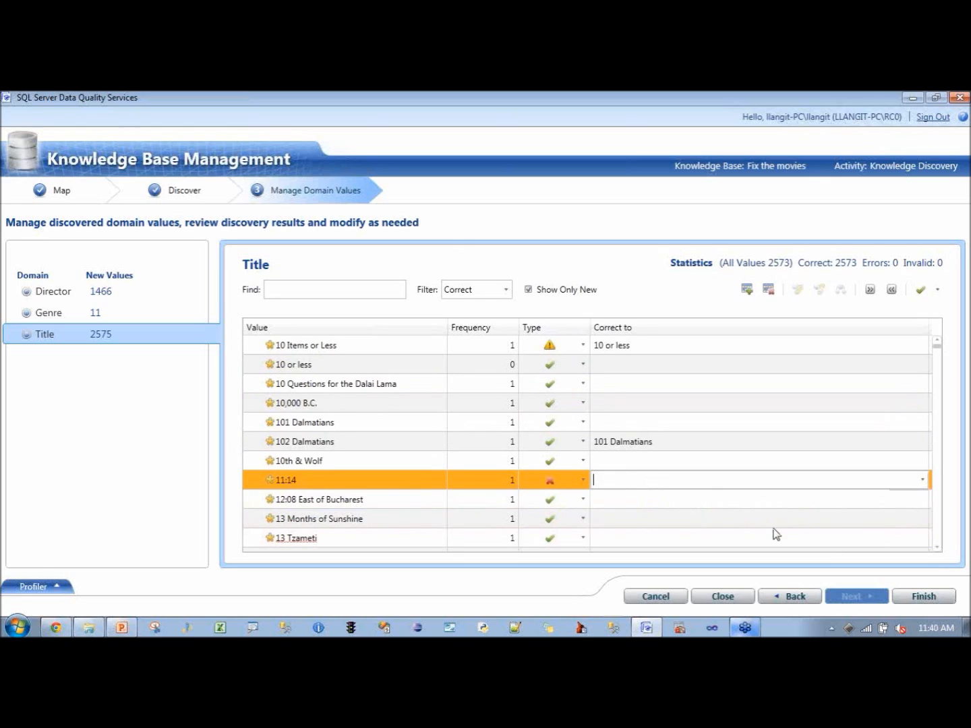
text(Eleve)
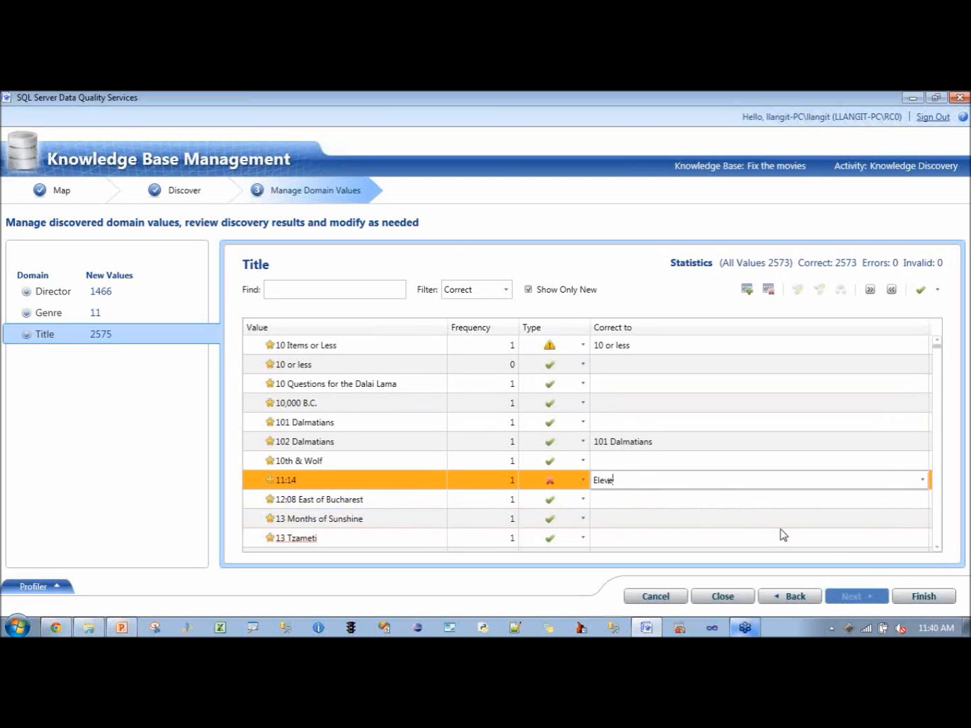
text(n and Fourteen)
- Finish the knowledge discovery activity and publish the knowledge base
click(901, 597)
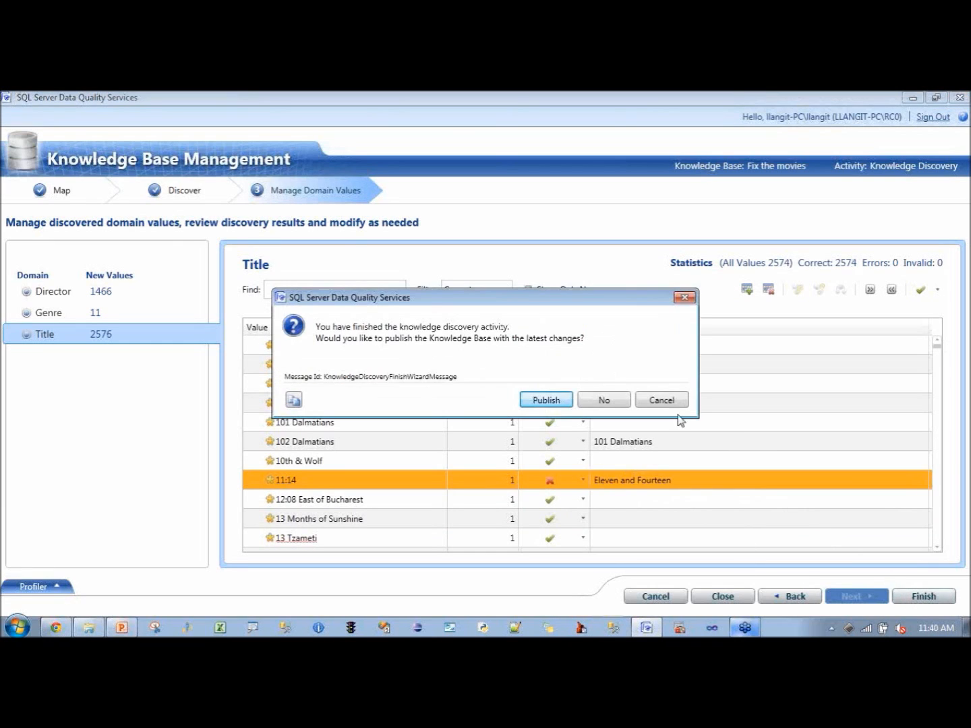
click(553, 400)
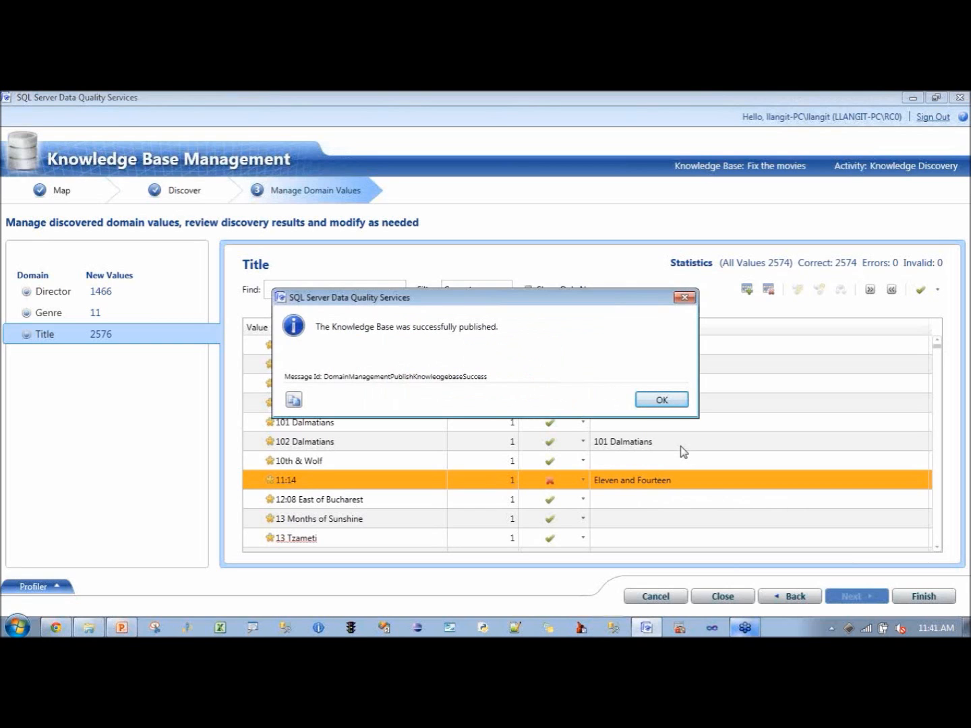
click(661, 399)
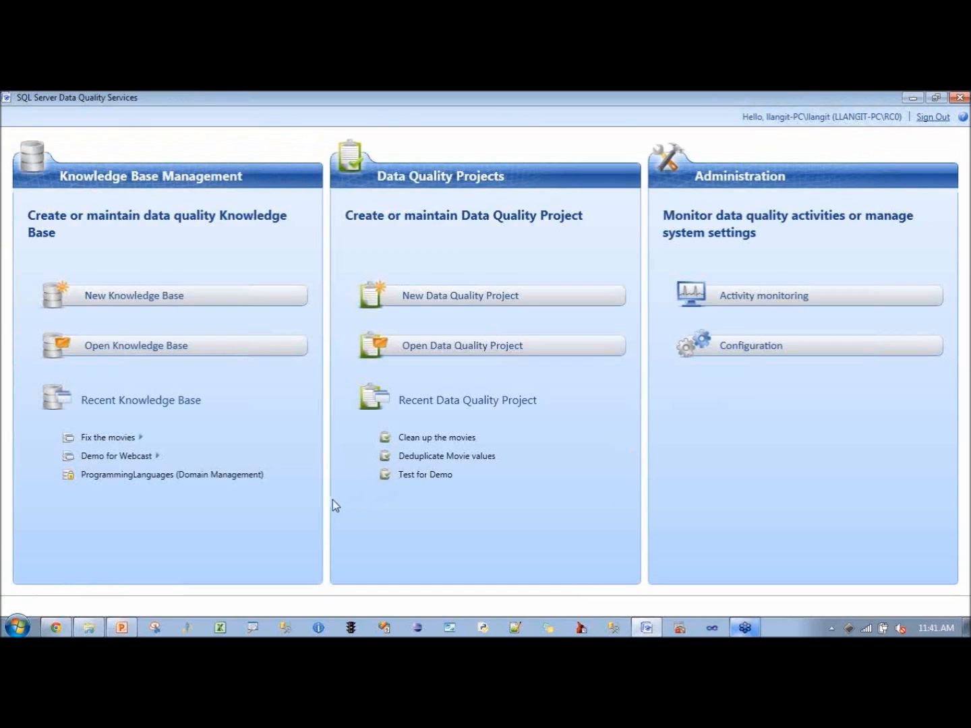
- Open the Fix the movies knowledge base for Matching Policy and use Sheet1 of the Excel file as its data source
click(143, 441)
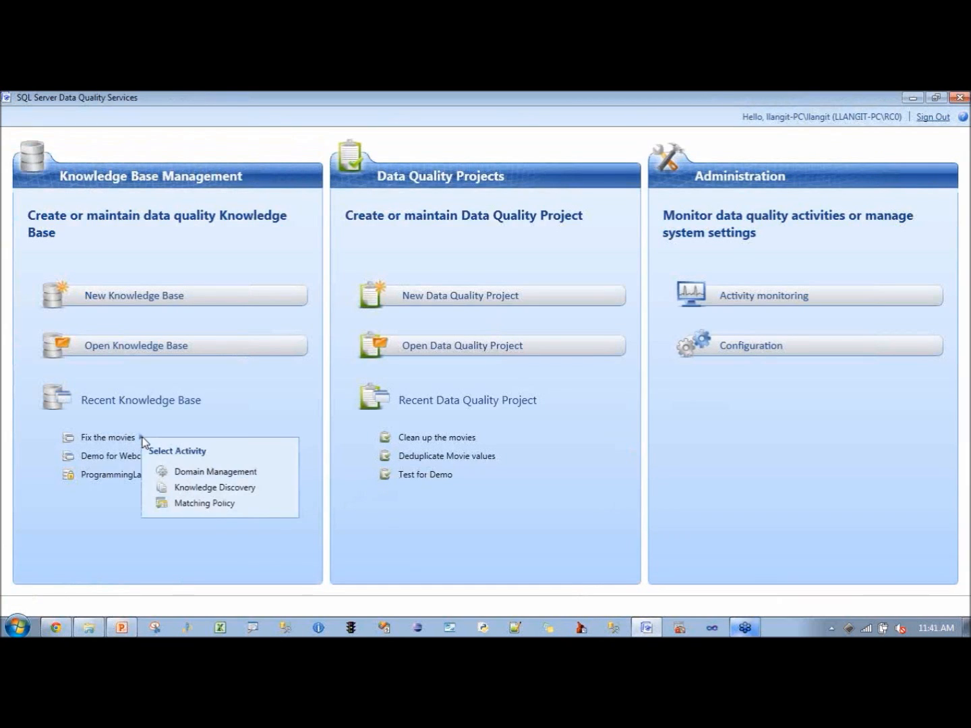
click(219, 506)
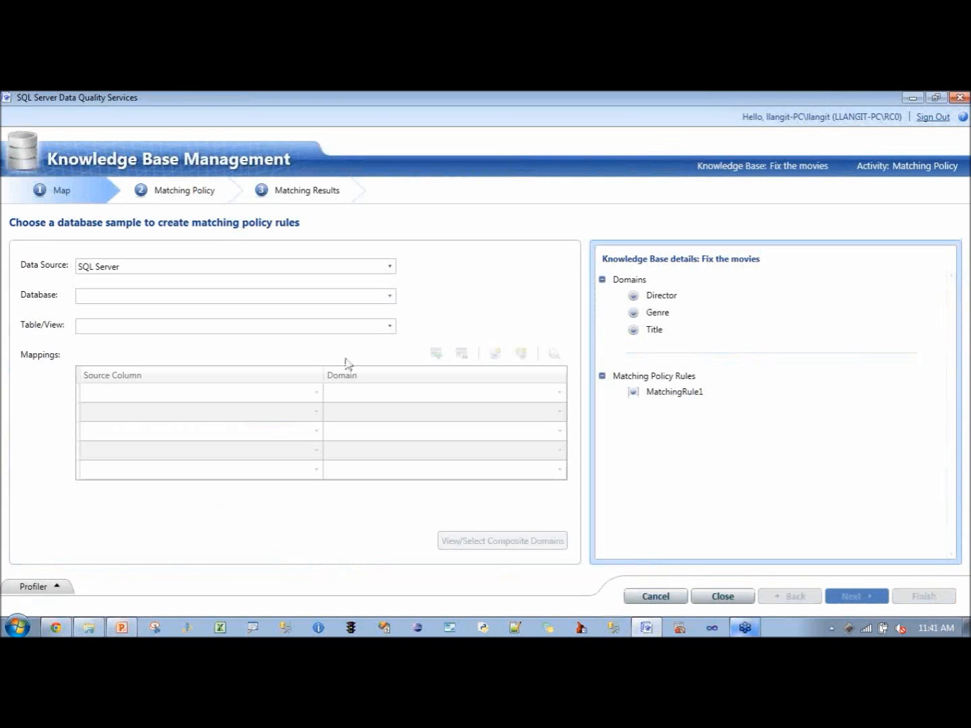
click(394, 273)
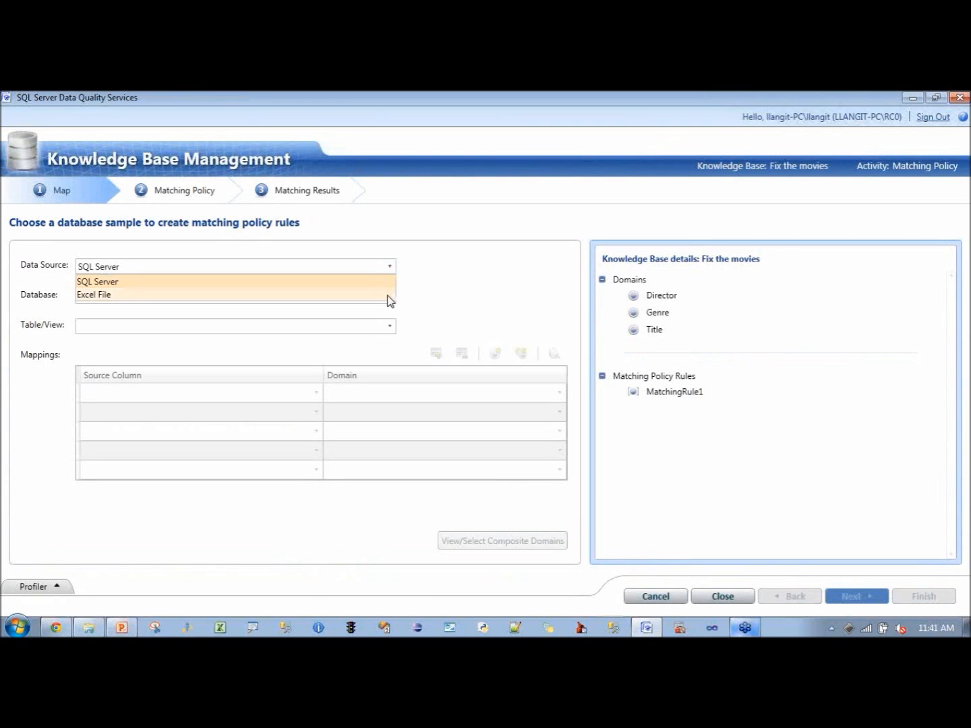
click(387, 296)
click(367, 299)
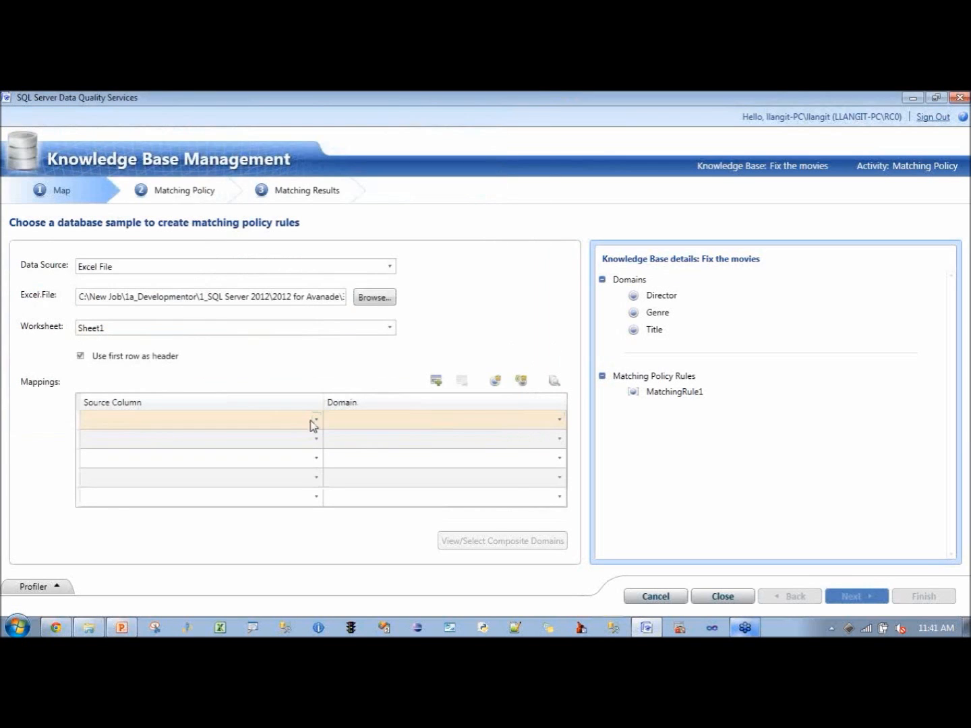
- Map the Director and Title source columns to the domains of the same names and proceed to the matching policy stage
click(316, 419)
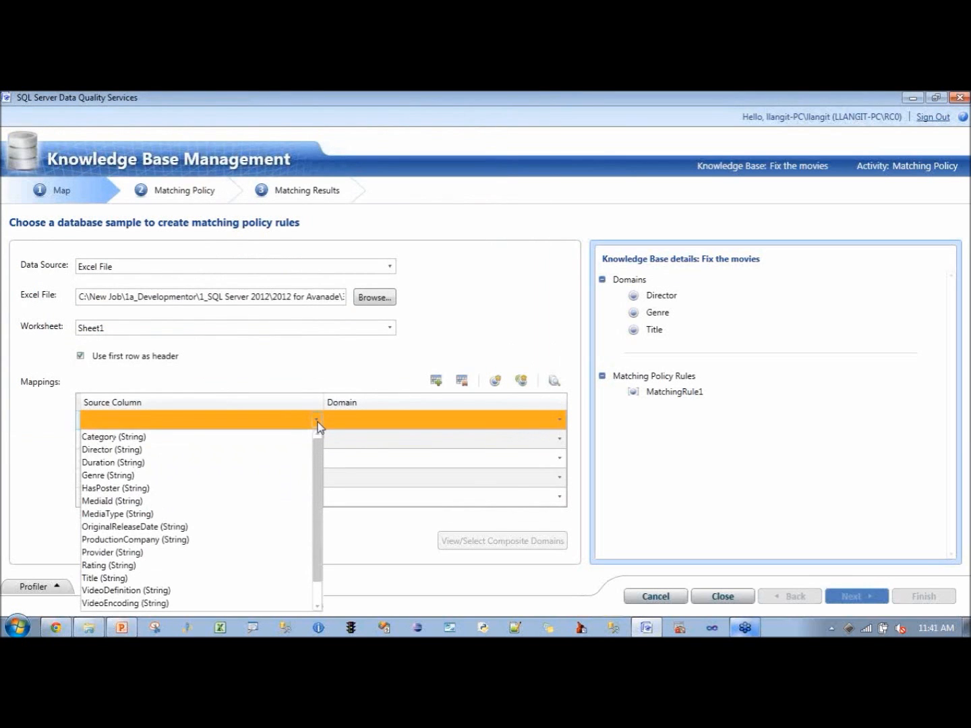
click(216, 449)
click(558, 421)
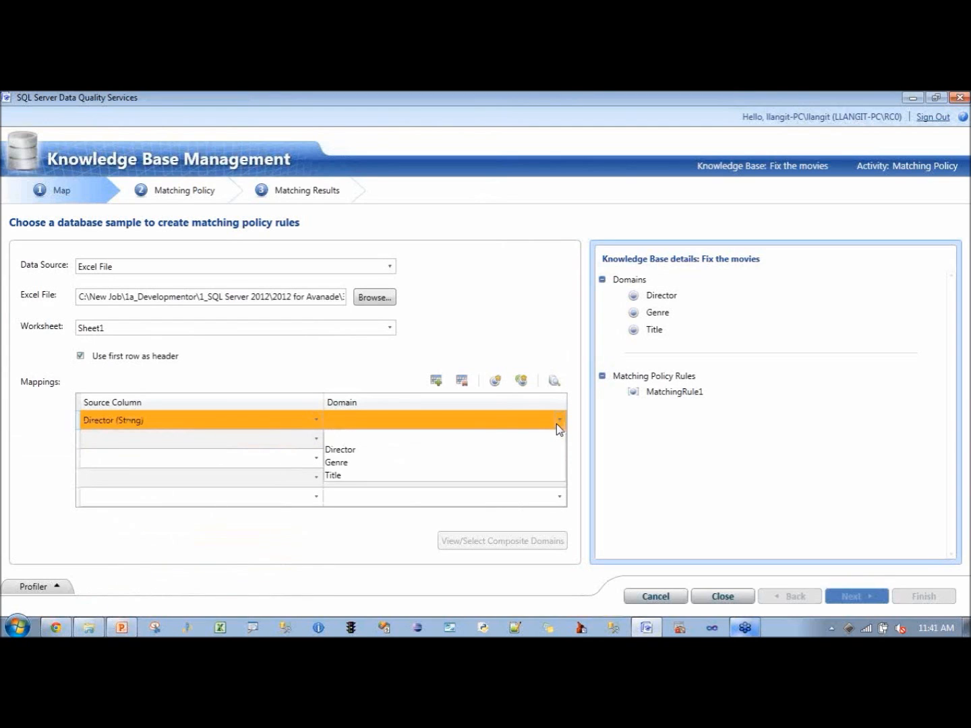
click(542, 446)
click(316, 440)
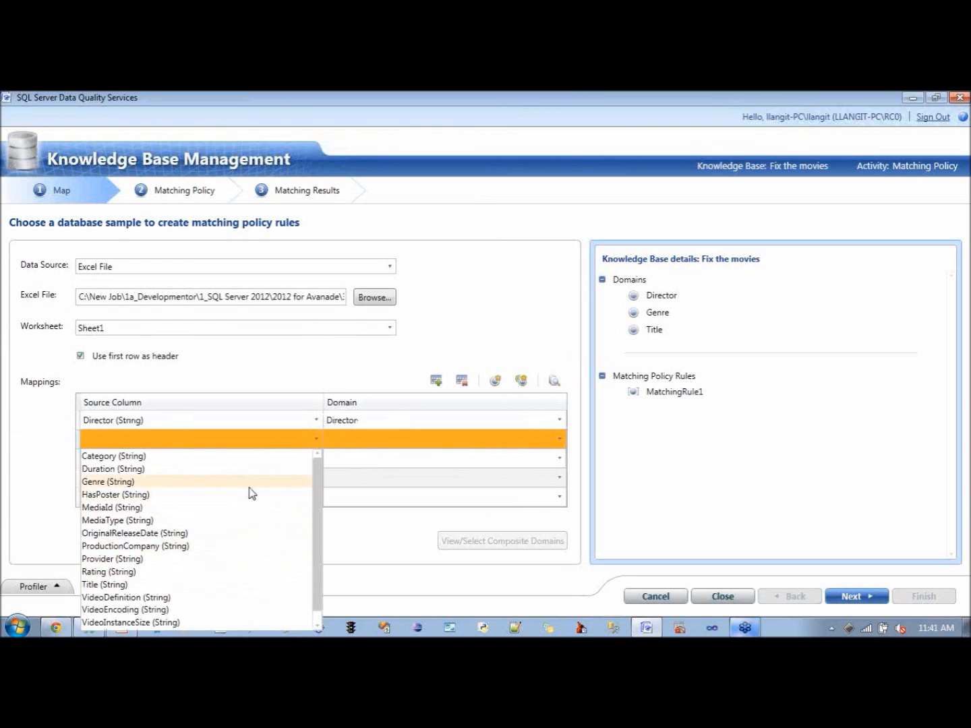
click(233, 591)
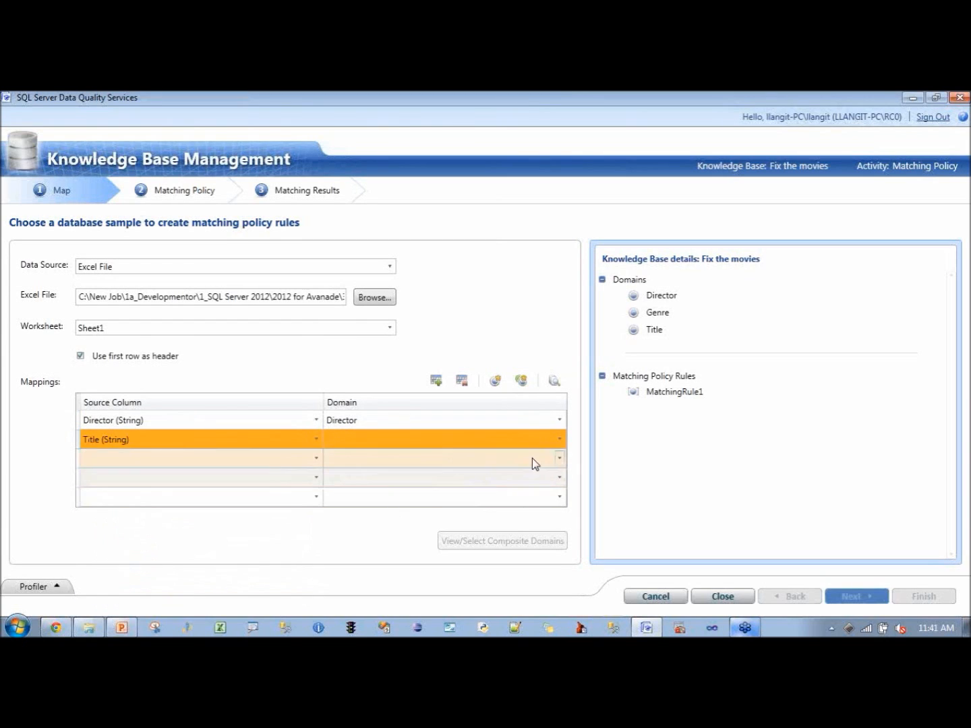
click(565, 441)
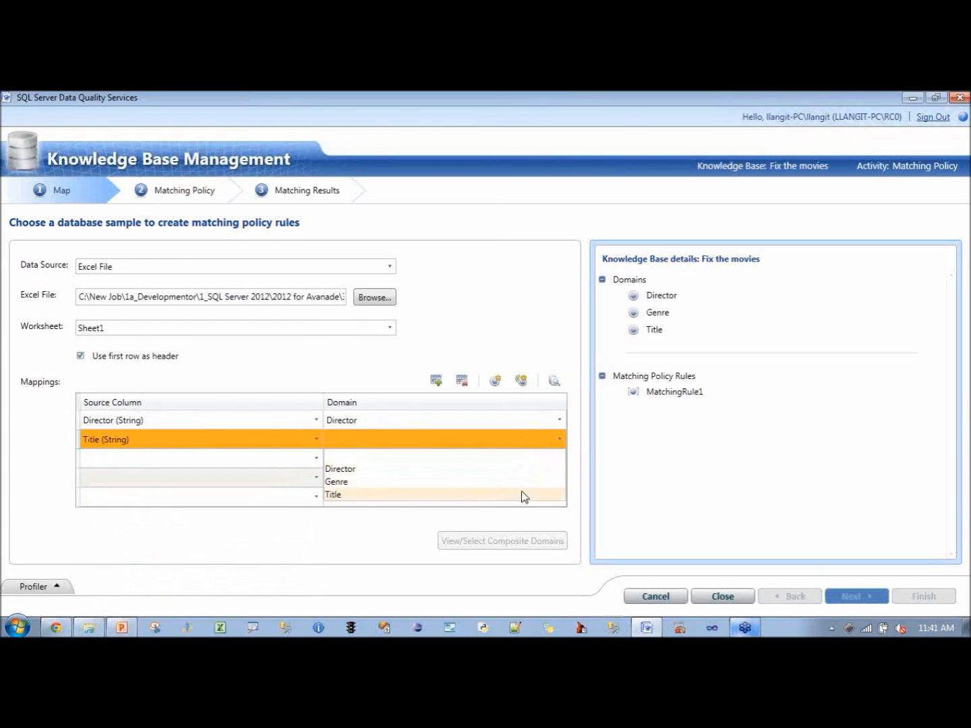
click(521, 491)
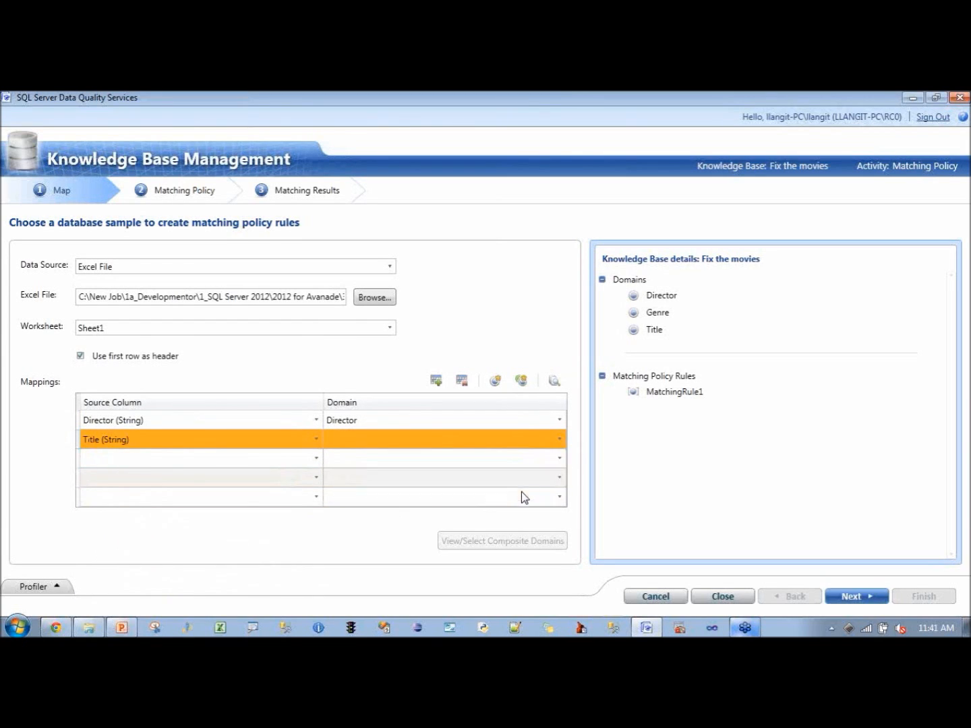
click(863, 602)
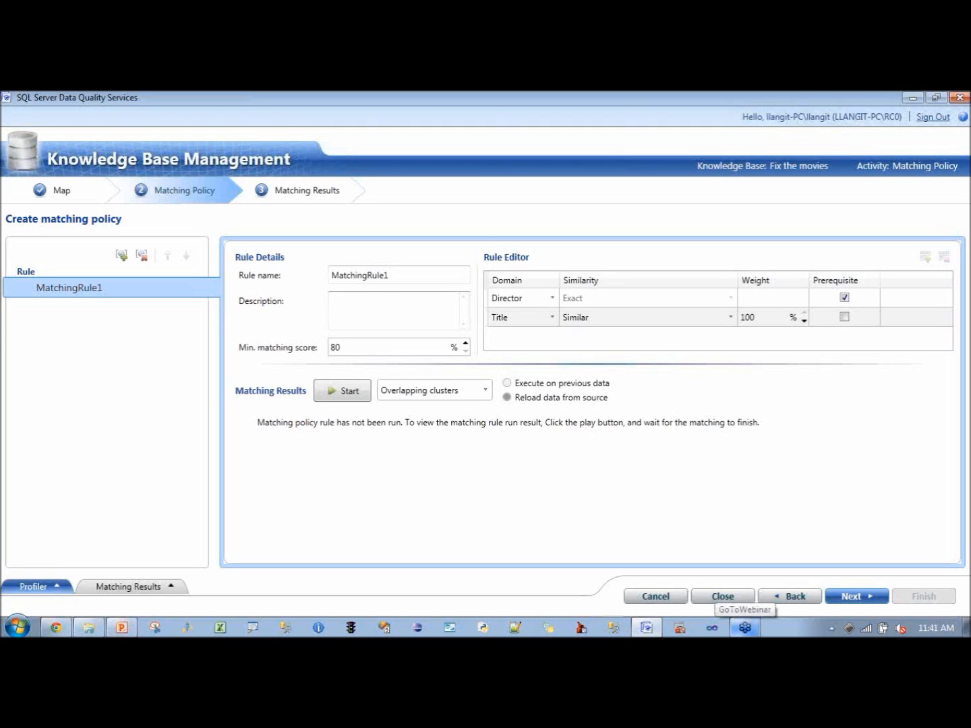
- Rename the matching rule MatchingRule1 as DirectorThenTitle
drag(412, 275, 264, 282)
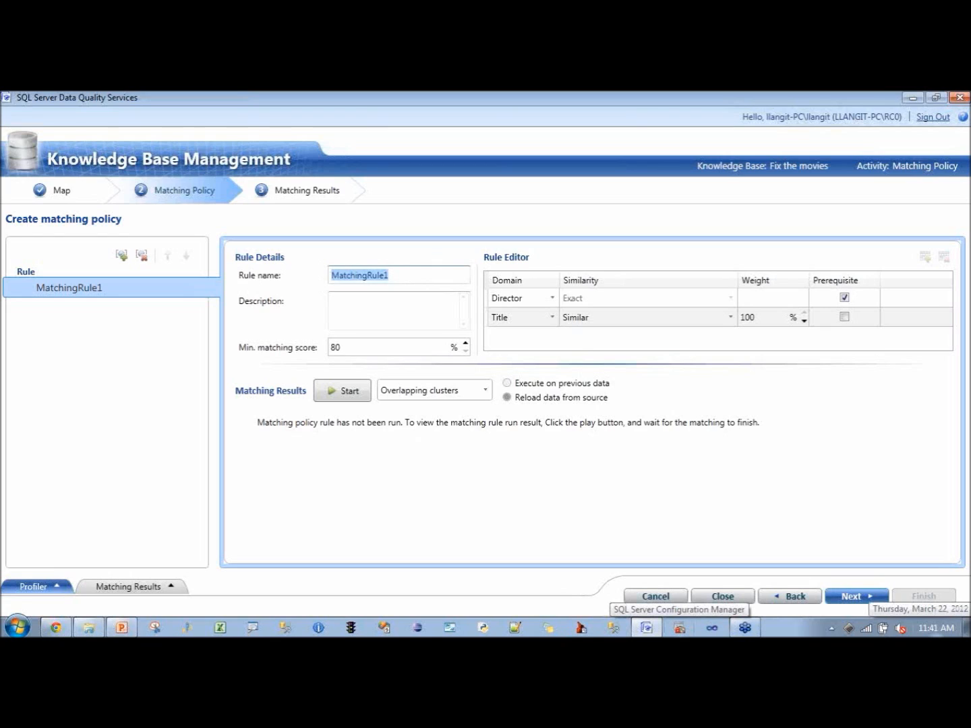
text(MatchDirector)
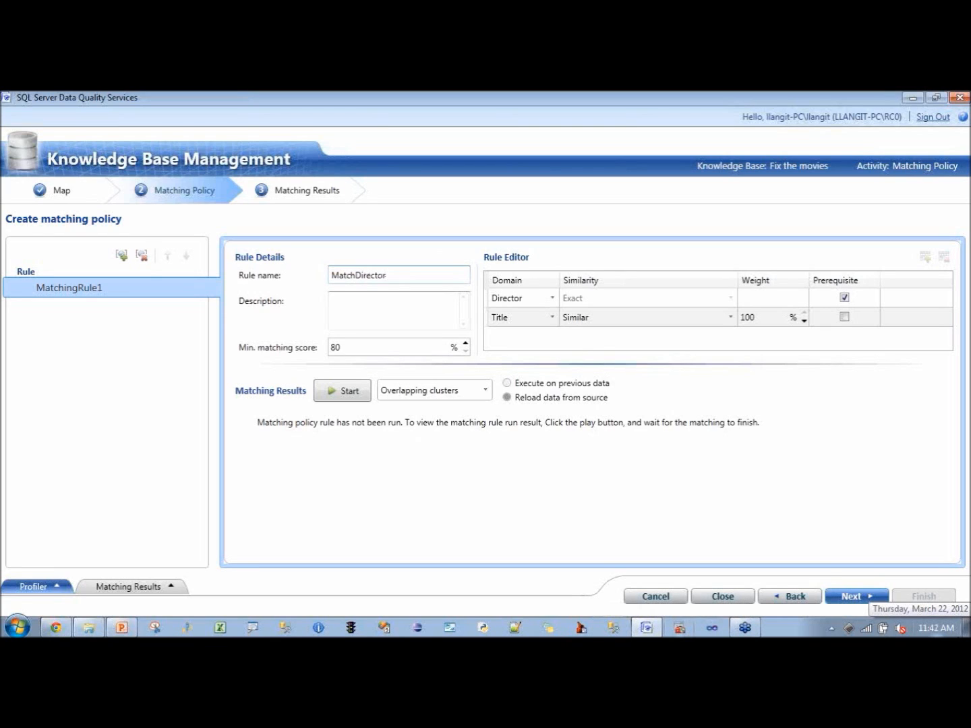
text(Title)
key(BackSpace)
key(BackSpace)
key(BackSpace)
key(BackSpace)
key(BackSpace)
key(BackSpace)
key(BackSpace)
key(BackSpace)
key(BackSpace)
key(BackSpace)
key(BackSpace)
key(BackSpace)
key(BackSpace)
key(BackSpace)
key(BackSpace)
key(BackSpace)
key(BackSpace)
key(BackSpace)
text(Direc)
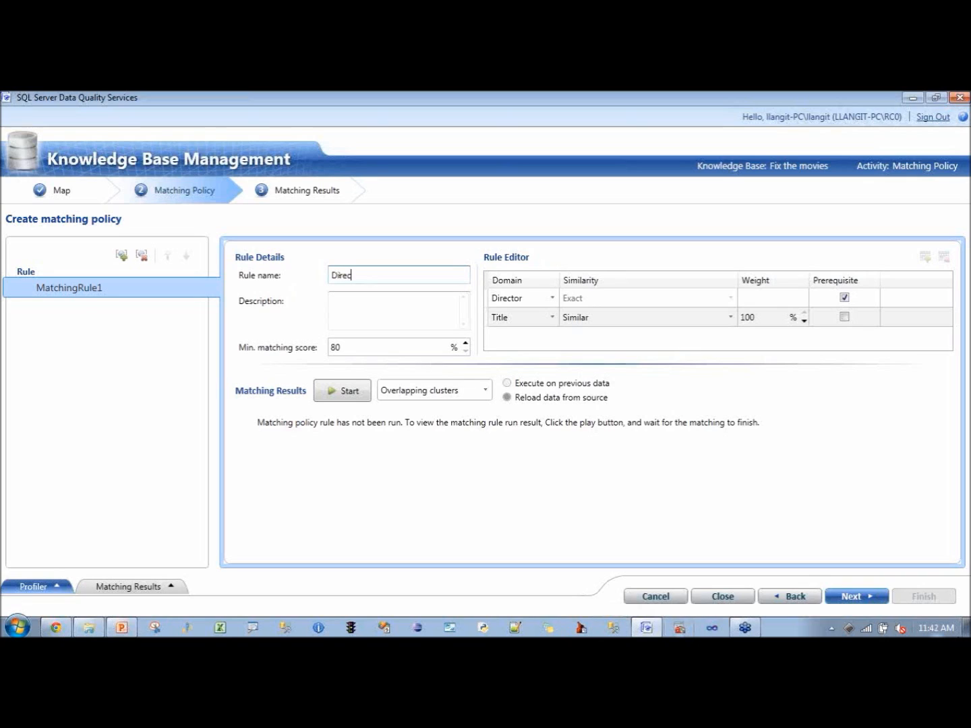
text(torThenTitle)
click(839, 299)
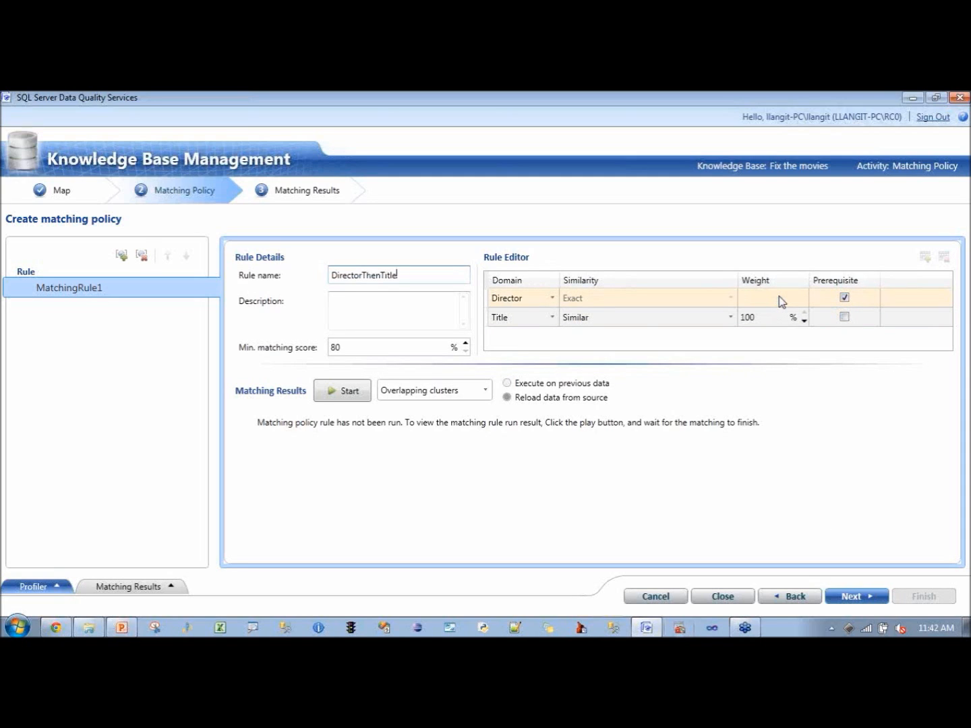
click(383, 313)
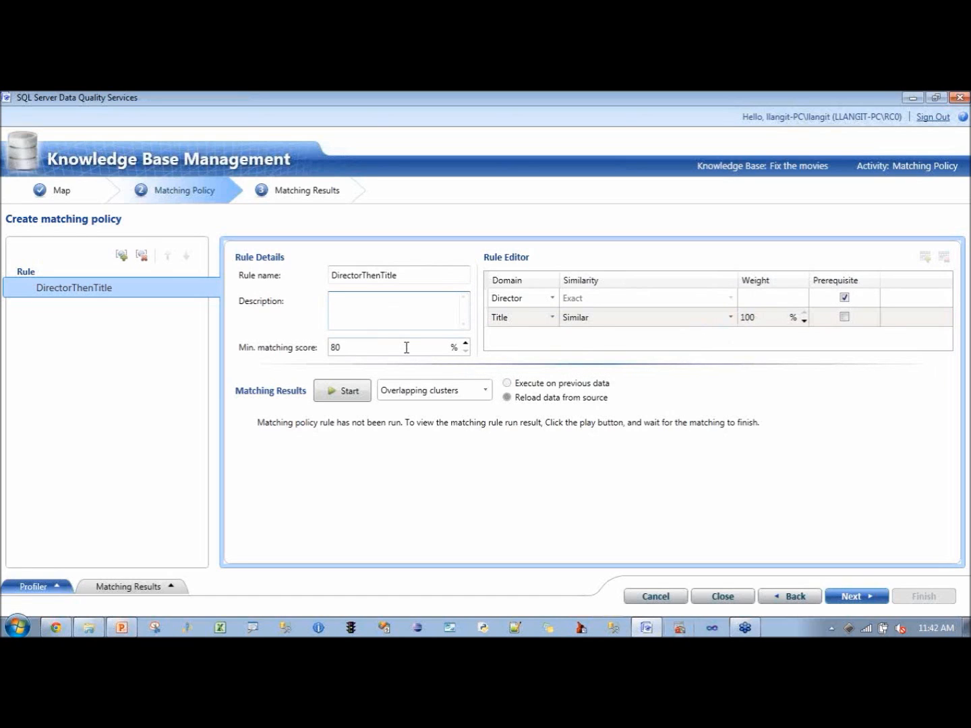
- Run the DirectorThenTitle matching rule with overlapping clusters on data reloaded from the source, and display the profiler statistics
click(349, 392)
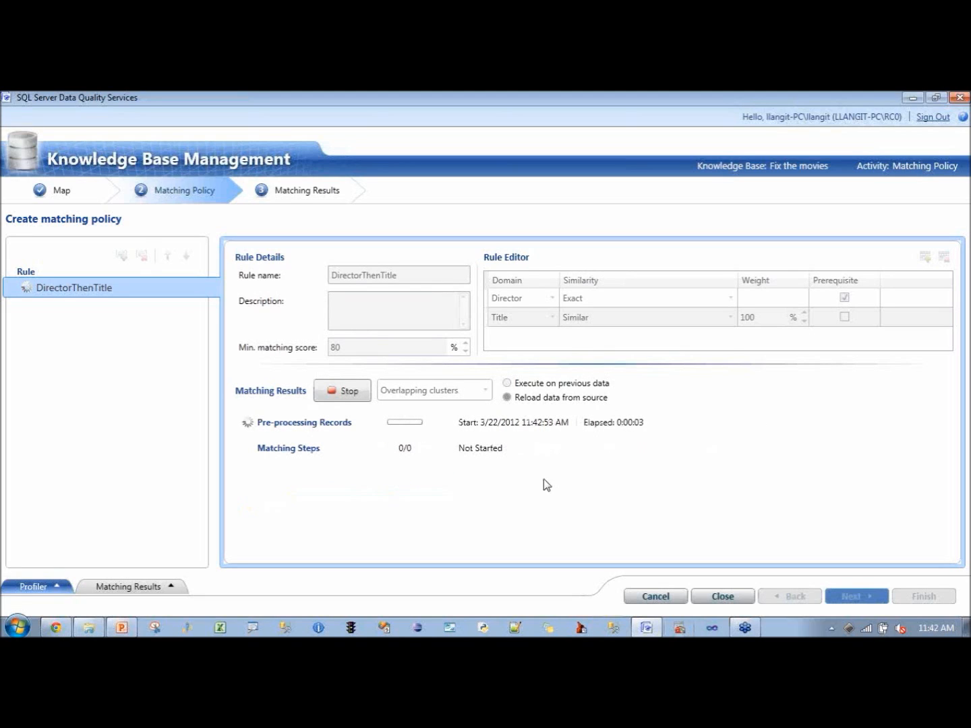
click(39, 587)
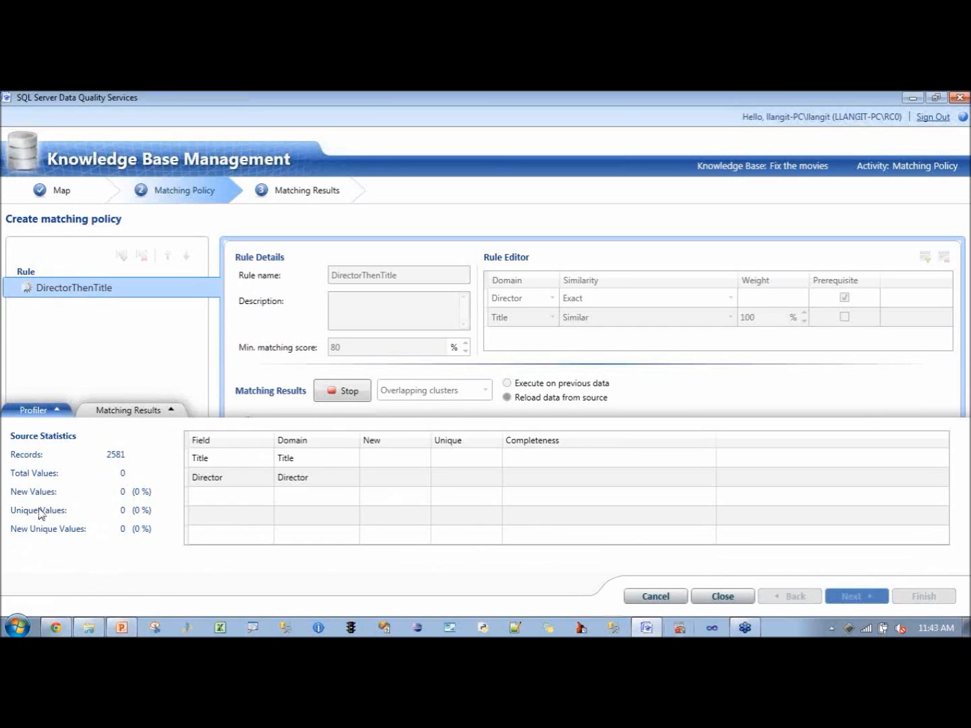
- Review the matching score details of the matched records Hey Arnold! The Movie and Hey Arnold! in the first cluster
click(39, 408)
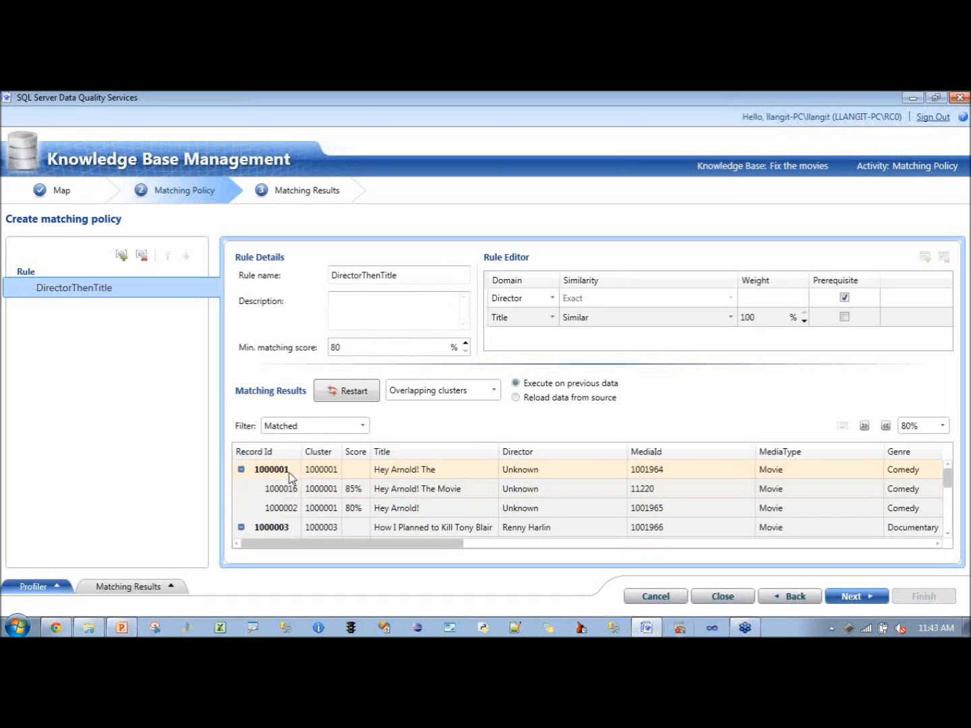
double_click(406, 495)
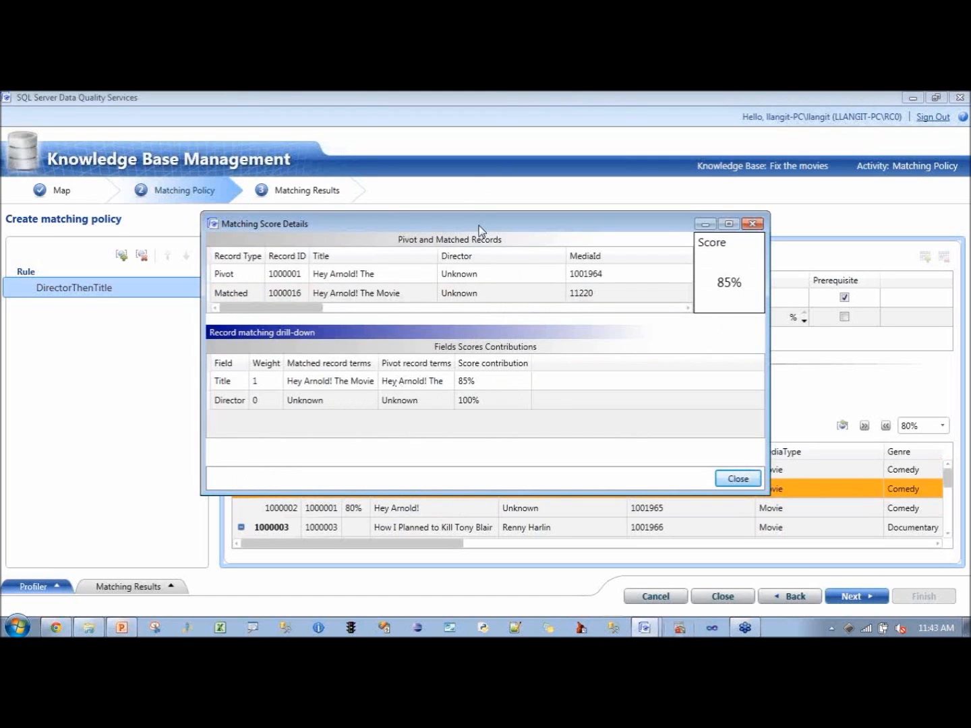
drag(481, 221, 512, 172)
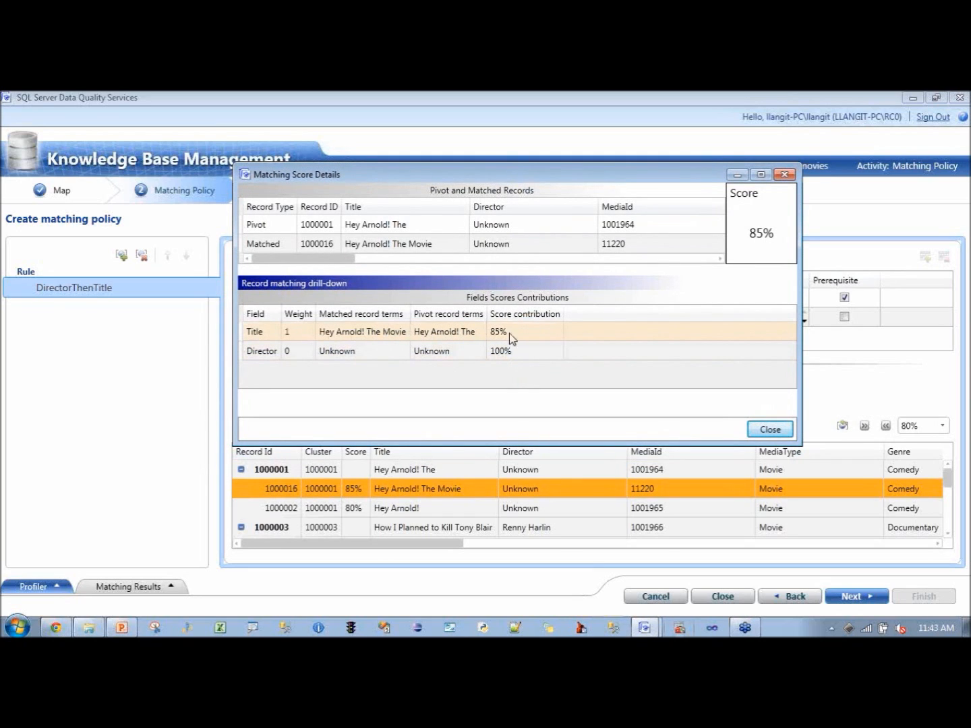
click(791, 175)
click(465, 512)
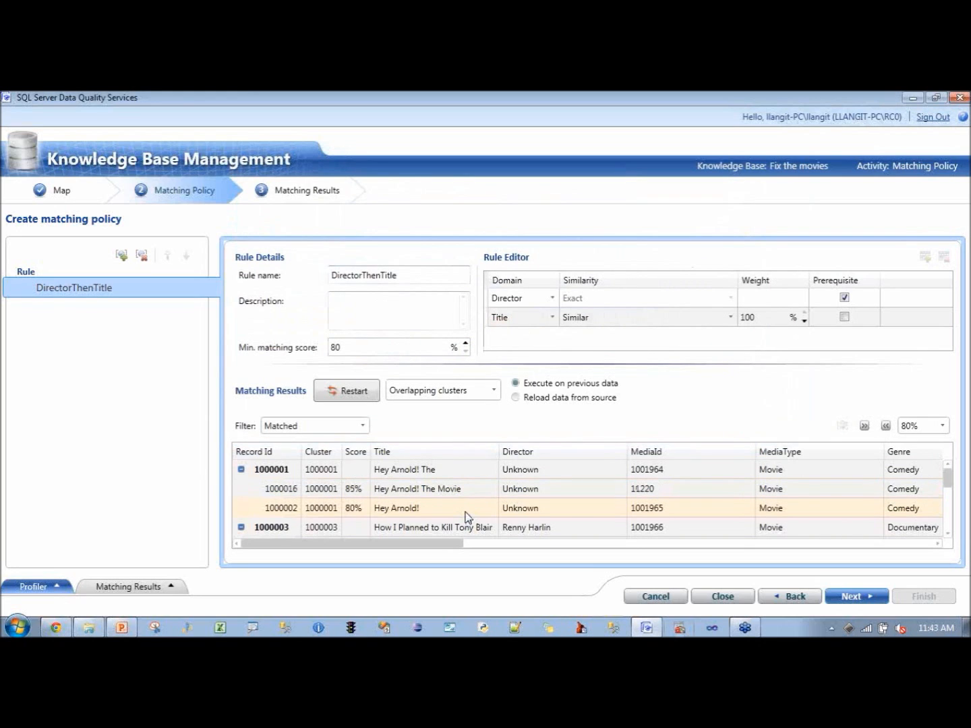
double_click(467, 513)
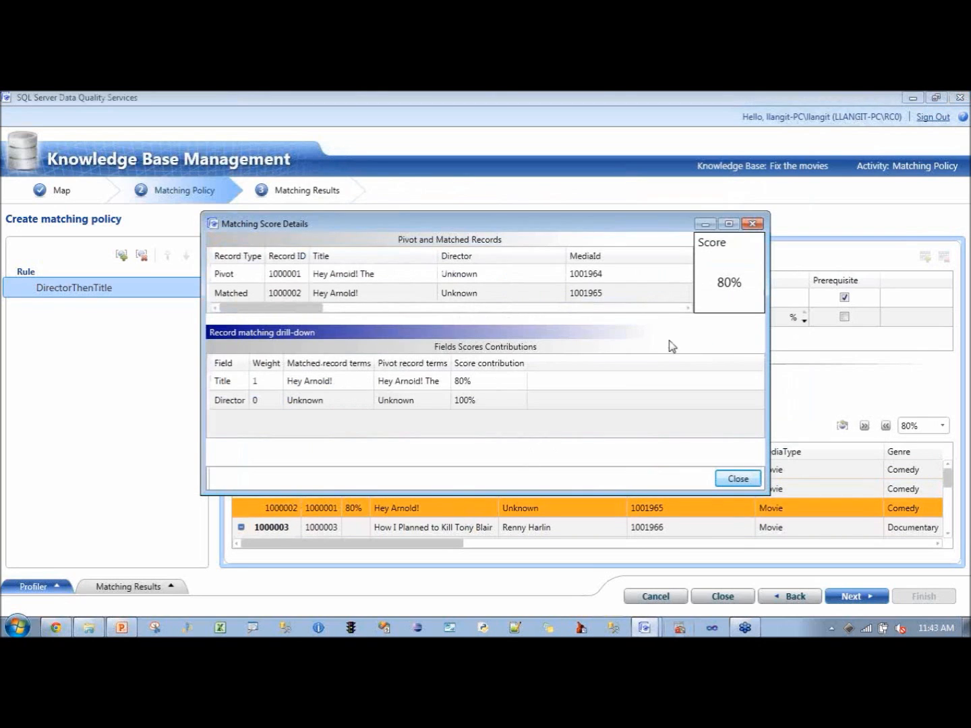
click(752, 223)
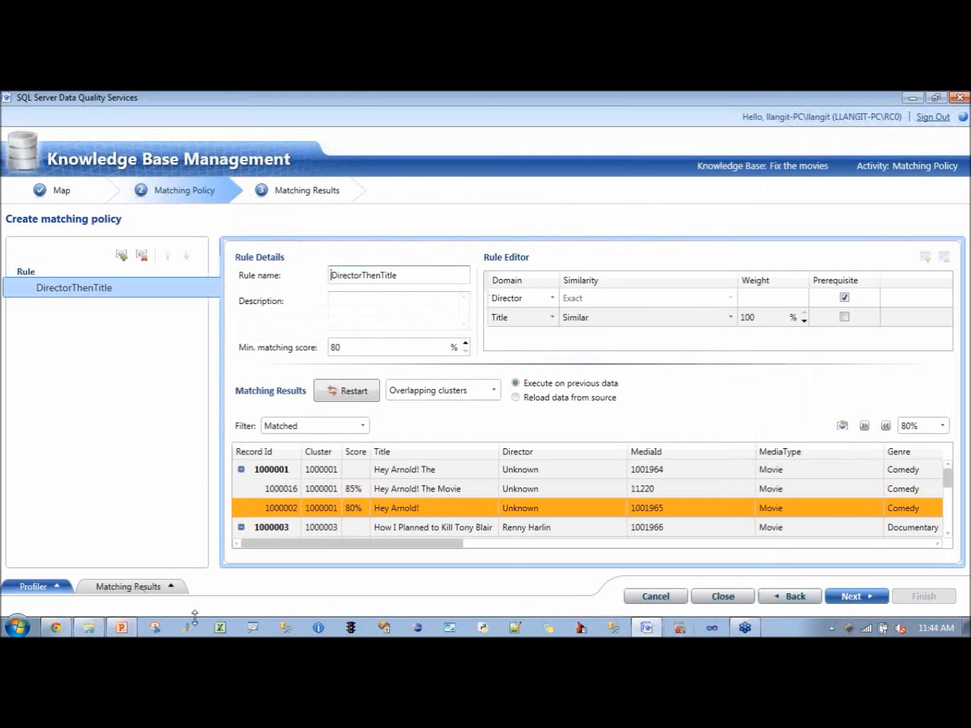
- Review the matching results statistics and the DirectorThenTitle rule definition, and filter the matching results to Unmatched records
click(134, 587)
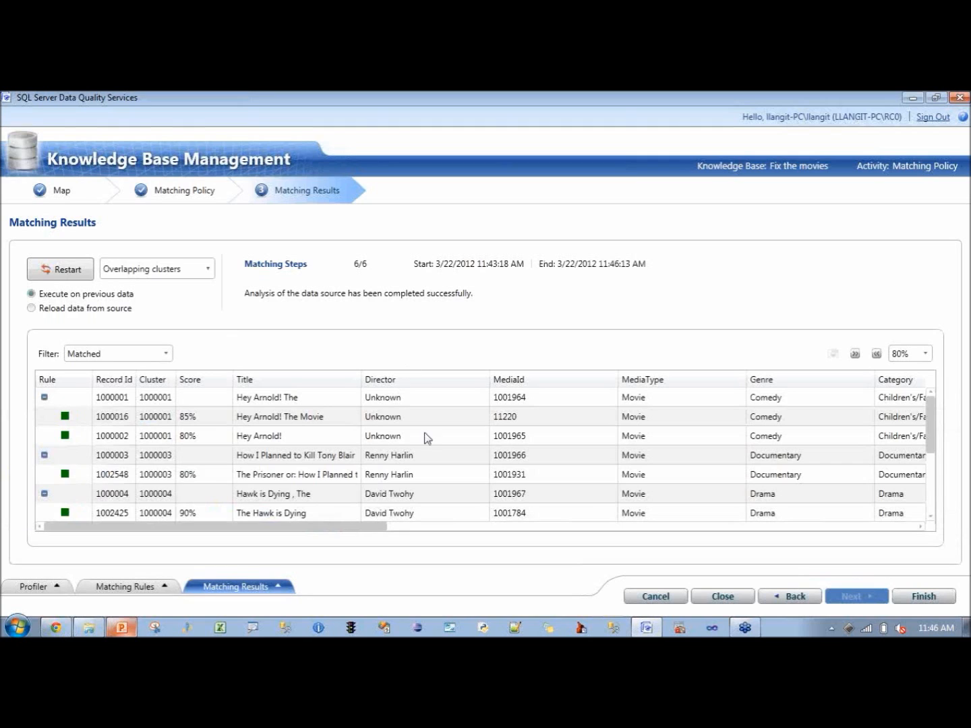
mouse_move(369, 529)
mouse_down()
mouse_move(488, 535)
mouse_move(335, 536)
mouse_move(357, 531)
mouse_up()
click(230, 590)
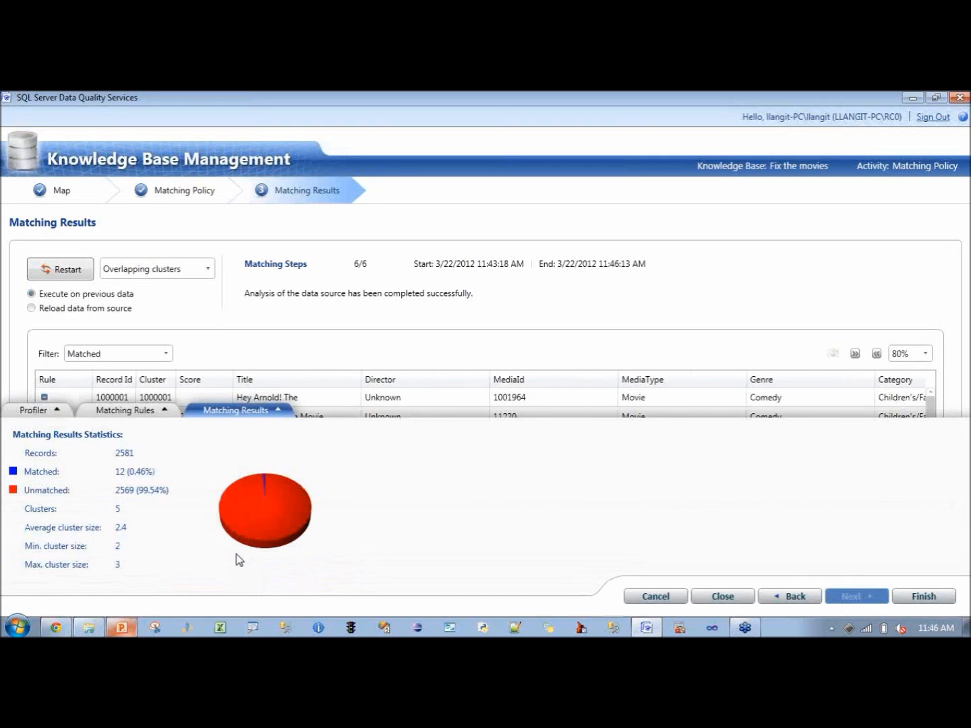
click(143, 412)
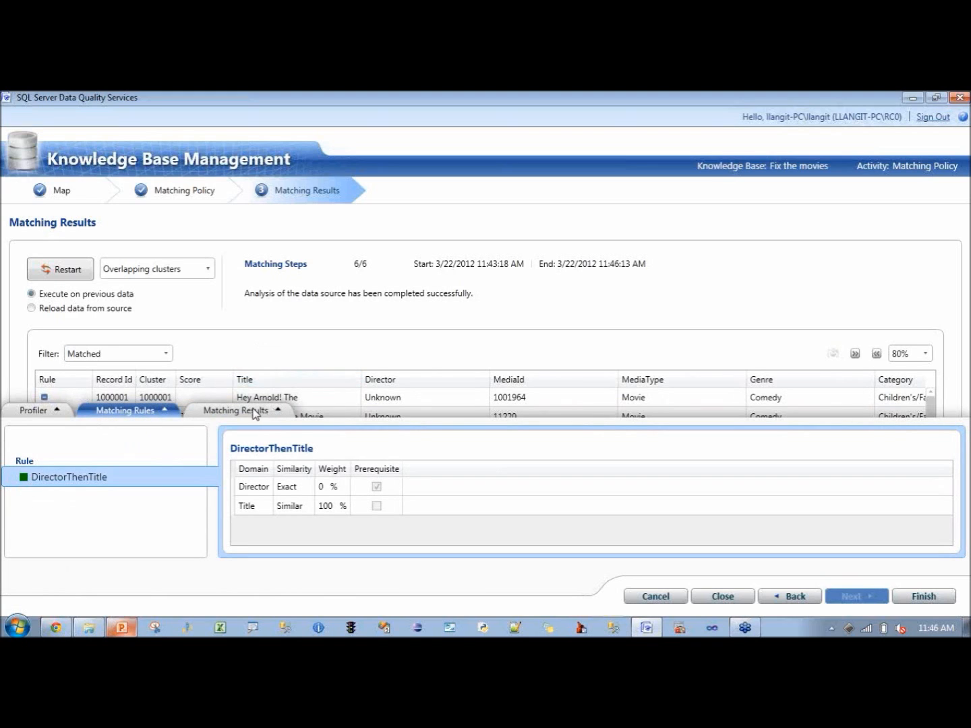
click(168, 355)
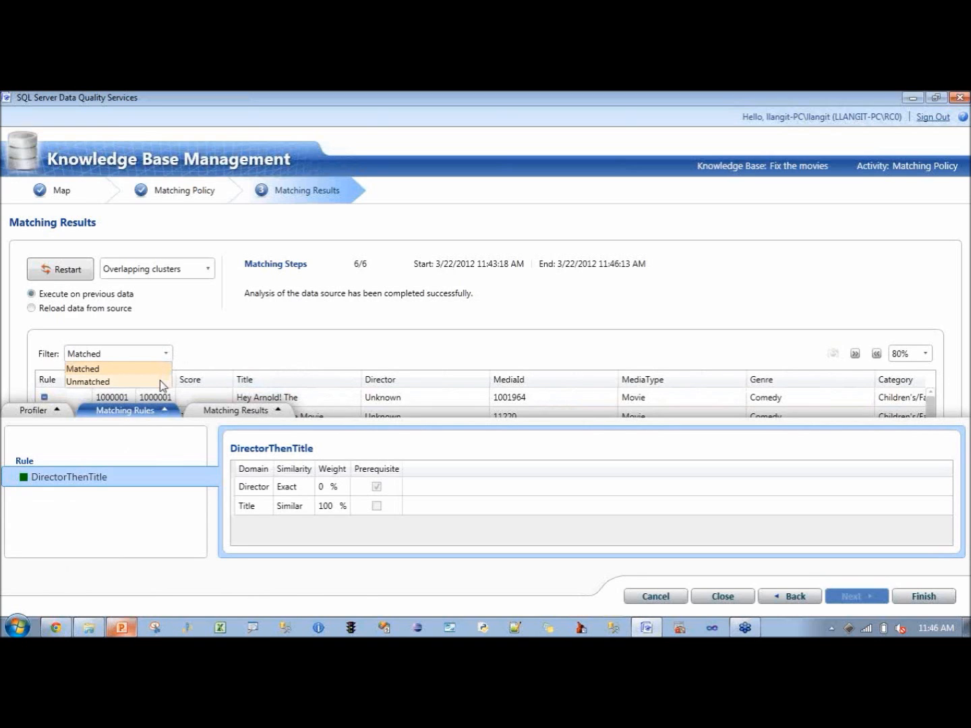
click(159, 382)
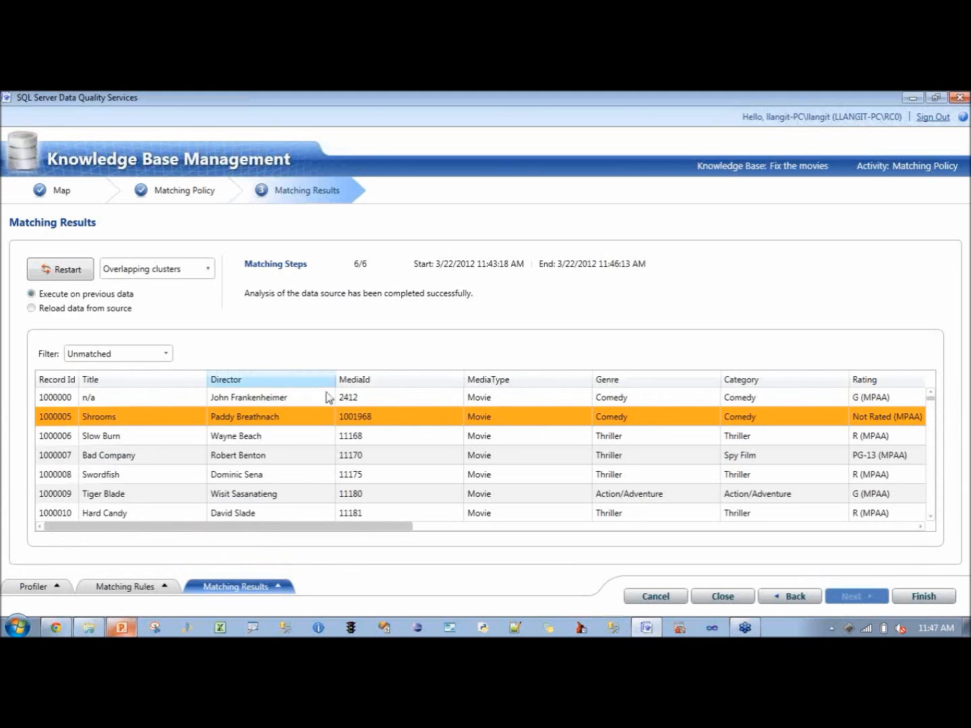
- Finish the matching policy activity and publish the knowledge base with the latest changes
click(934, 599)
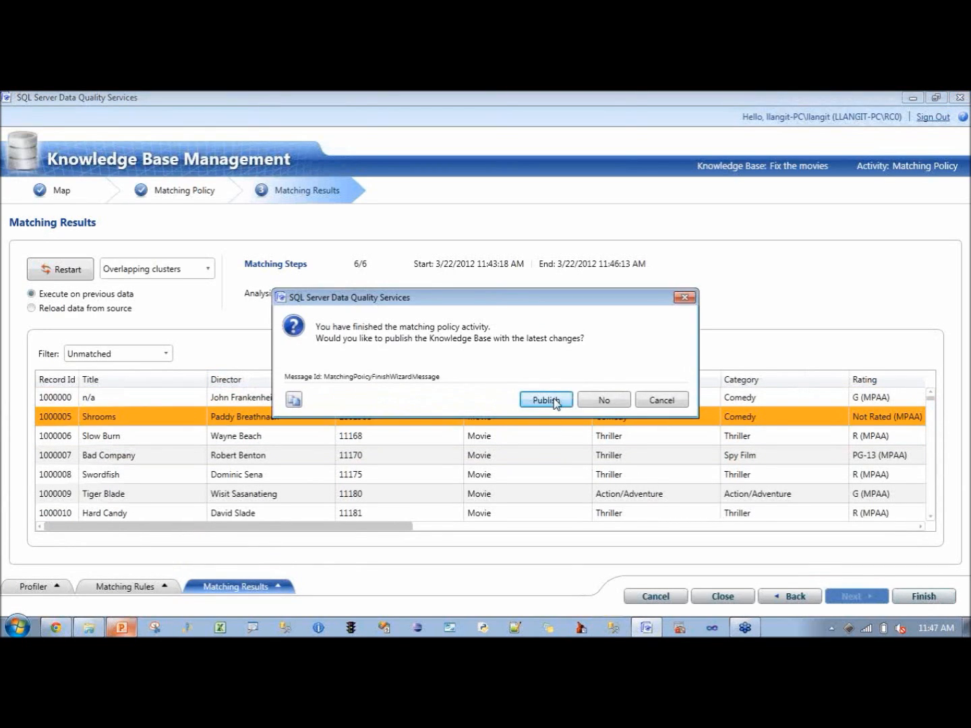
click(554, 399)
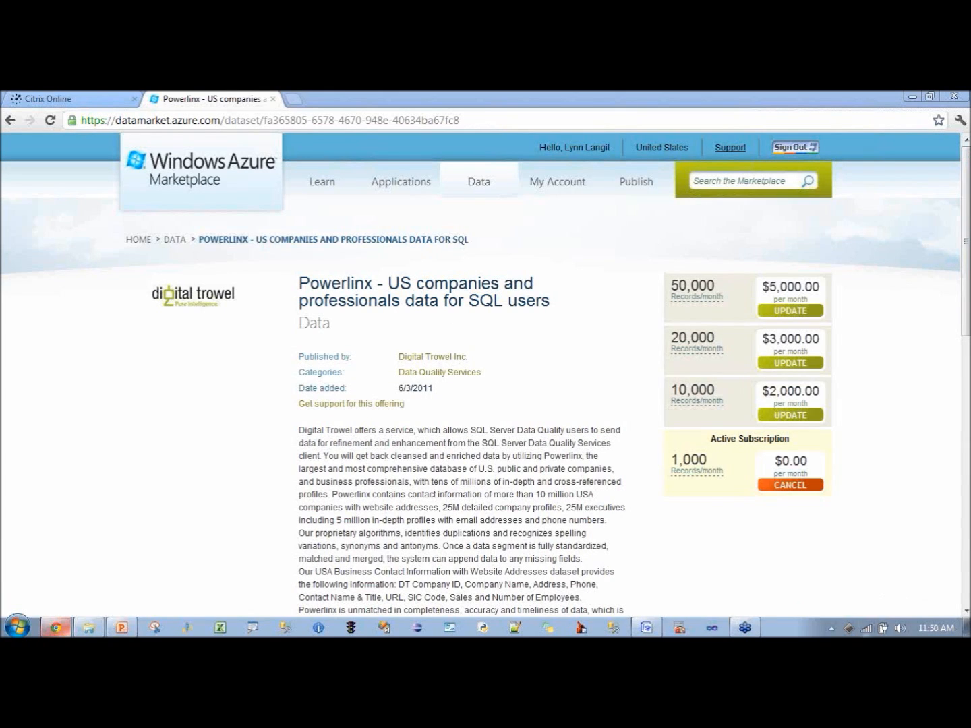
- Switch back to Data Quality Services and create a Cleansing project named Fix movies that uses the Fix the movies knowledge base
click(647, 627)
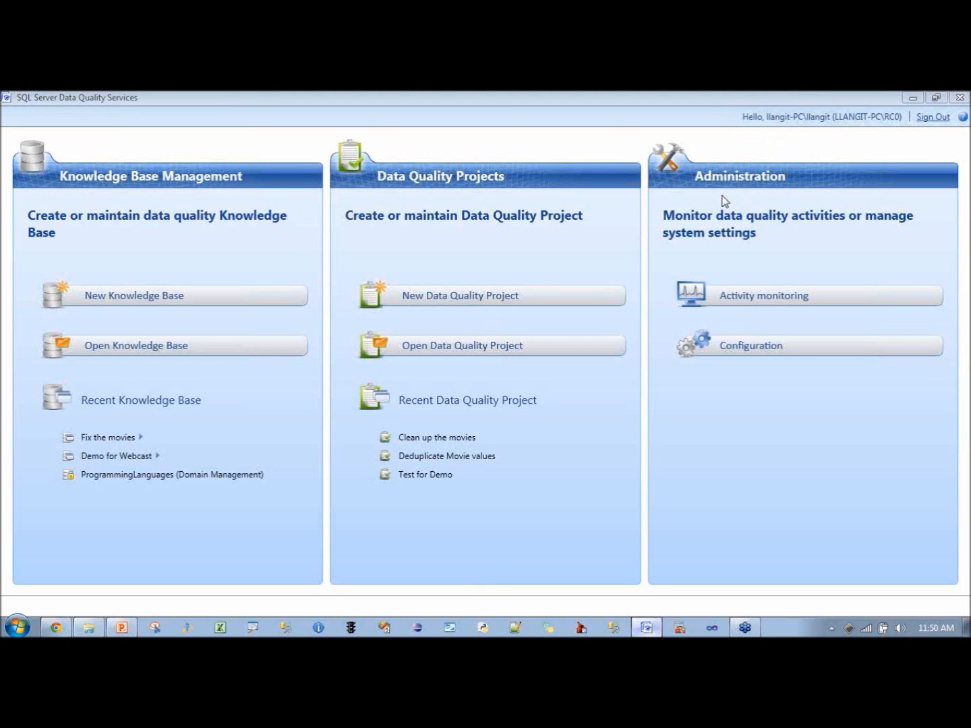
click(496, 303)
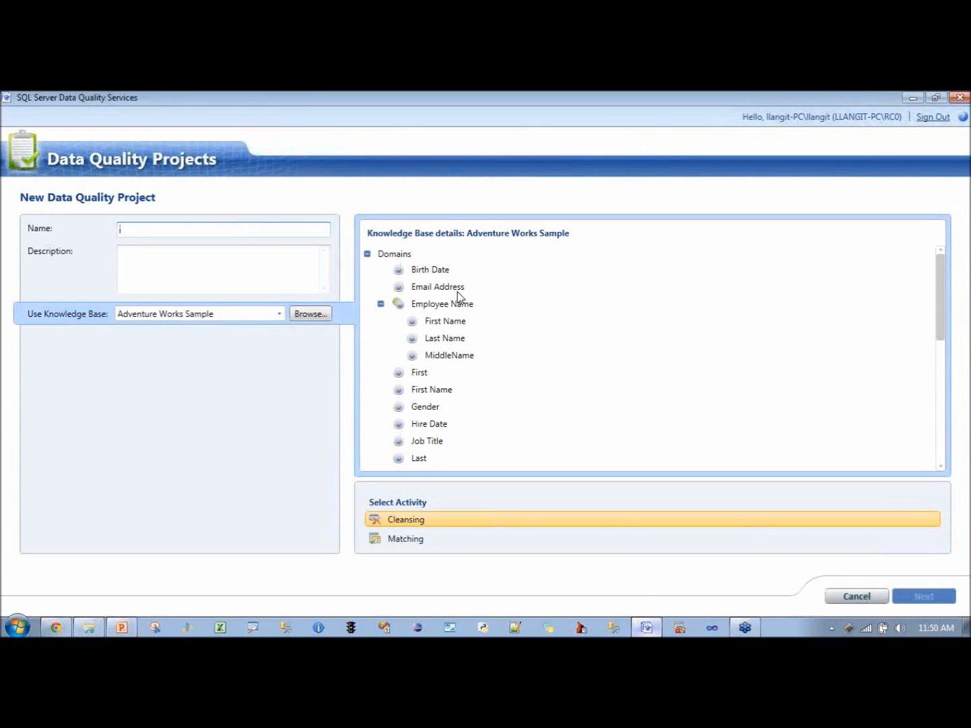
text(Fix movies)
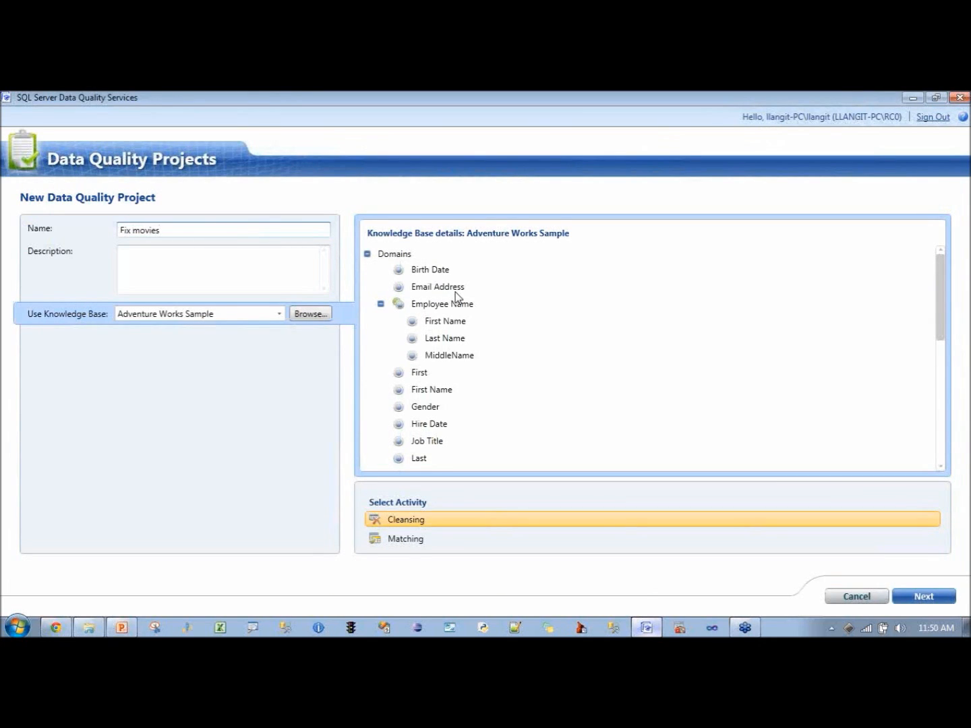
click(278, 315)
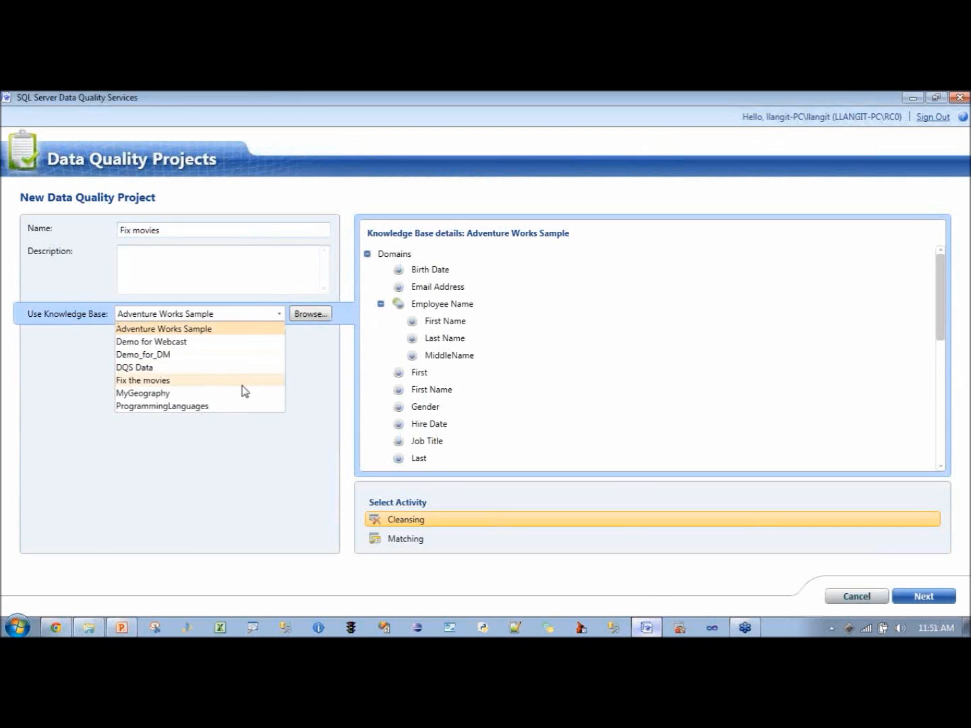
click(244, 382)
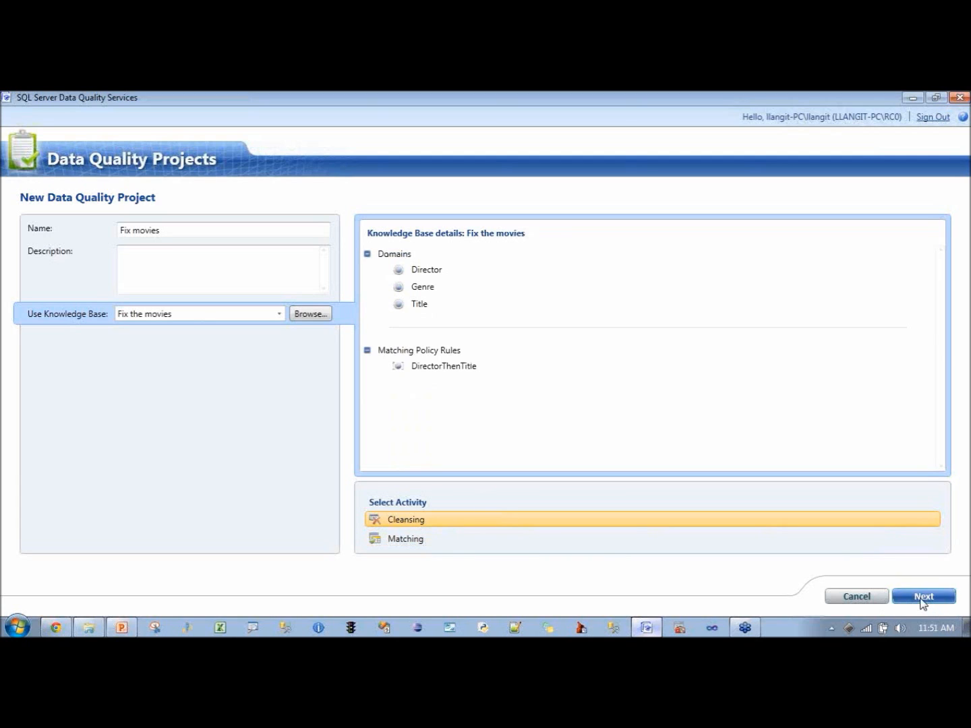
click(919, 598)
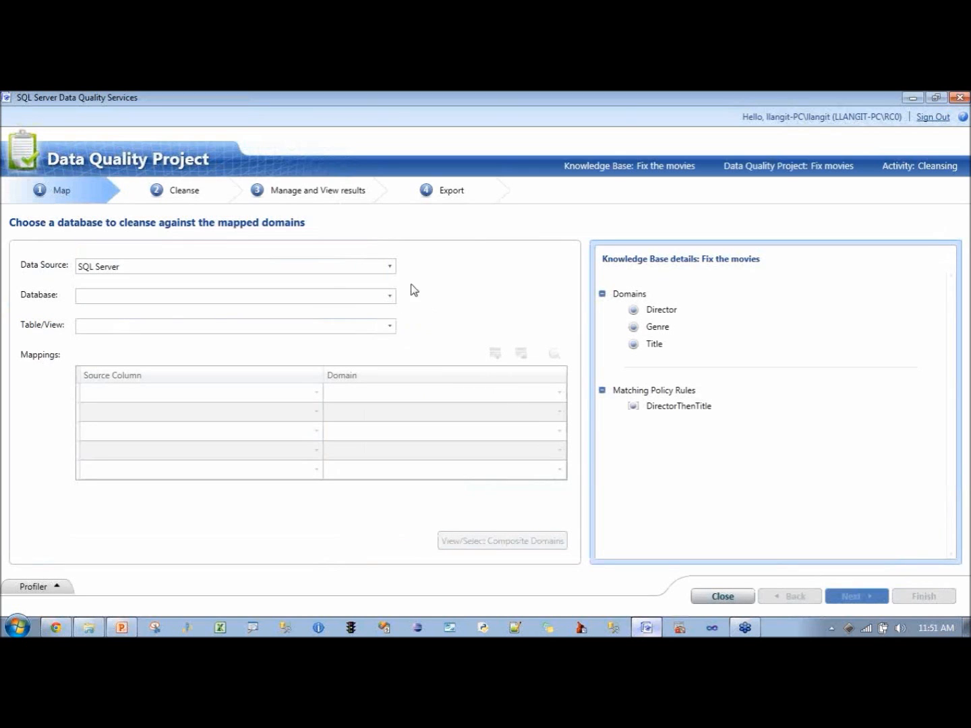
- Set the project's data source to Sheet1 of the Excel file Movies_Data_to_Clean.xls
click(390, 268)
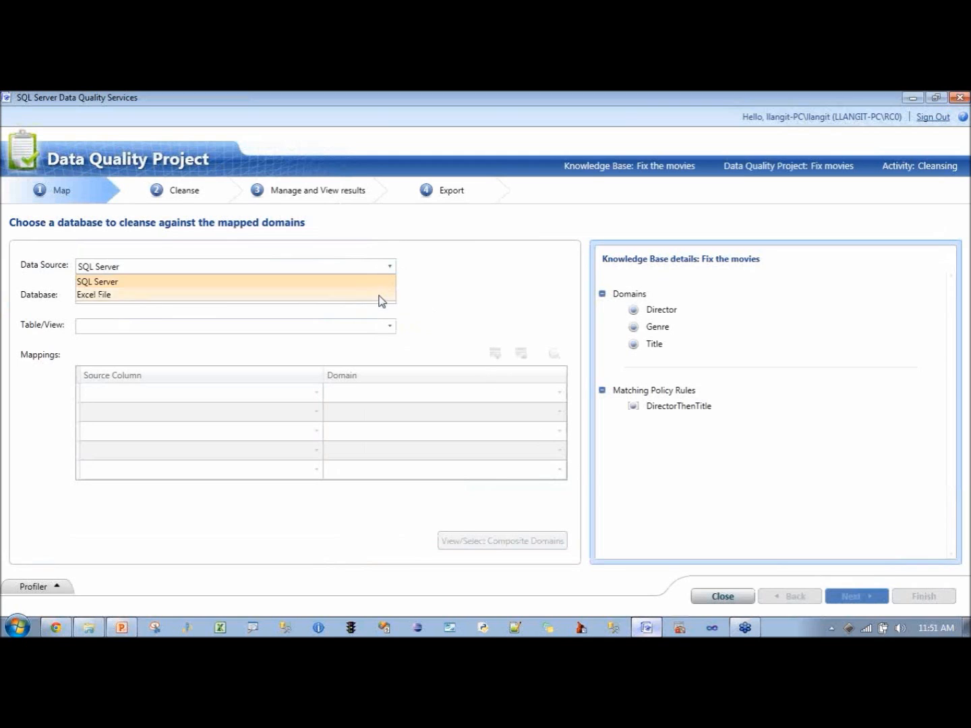
click(381, 295)
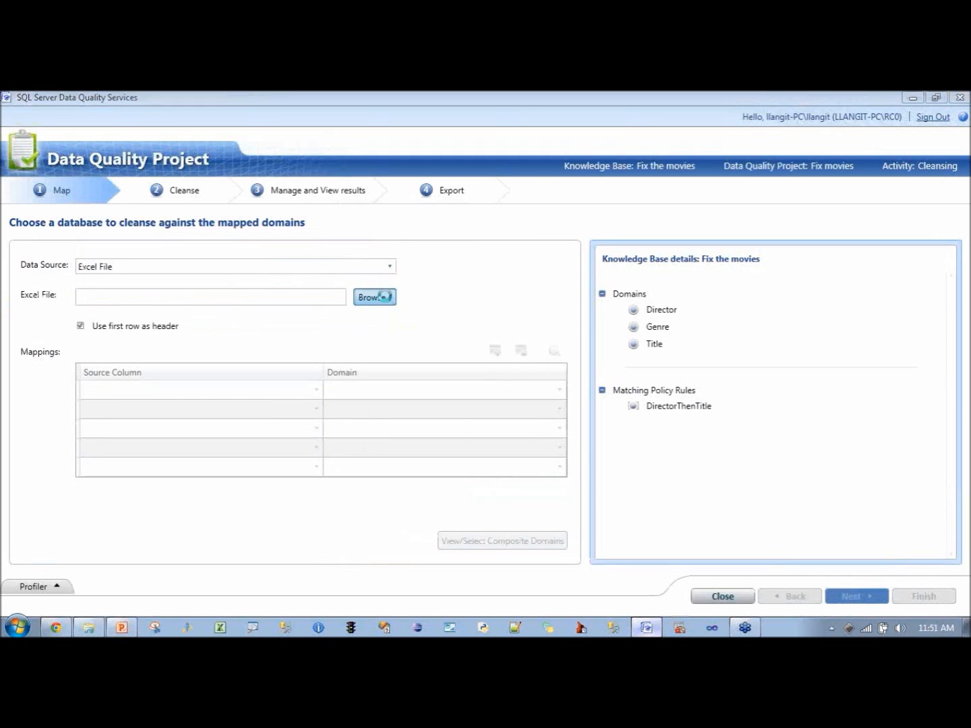
click(374, 297)
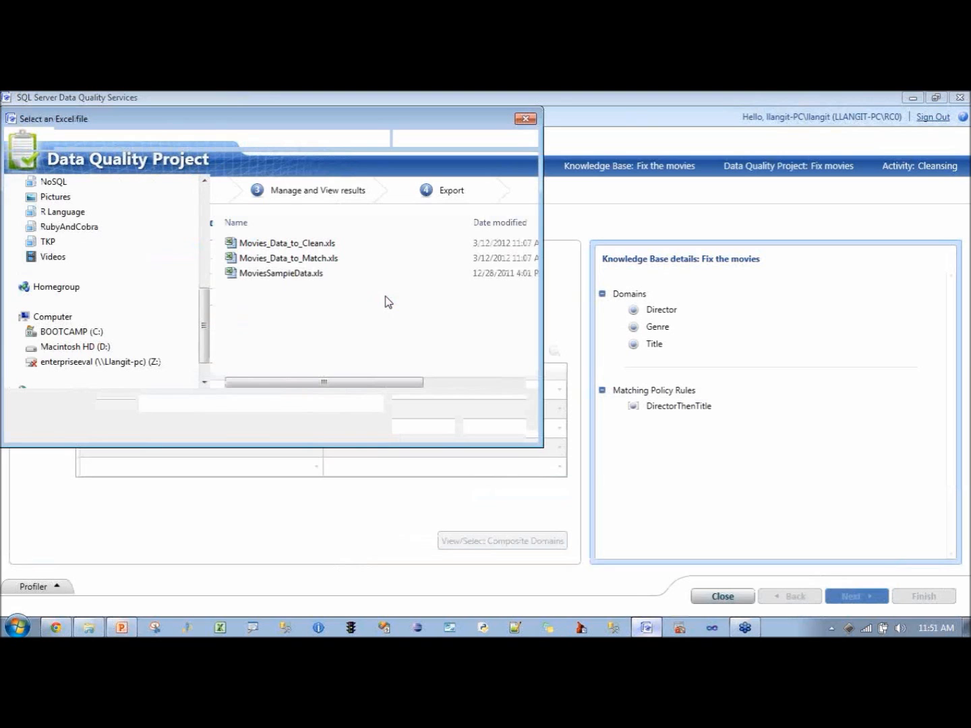
double_click(287, 243)
click(390, 328)
click(383, 347)
- Map the Director and Title source columns to the Director and Title domains for cleansing
click(314, 424)
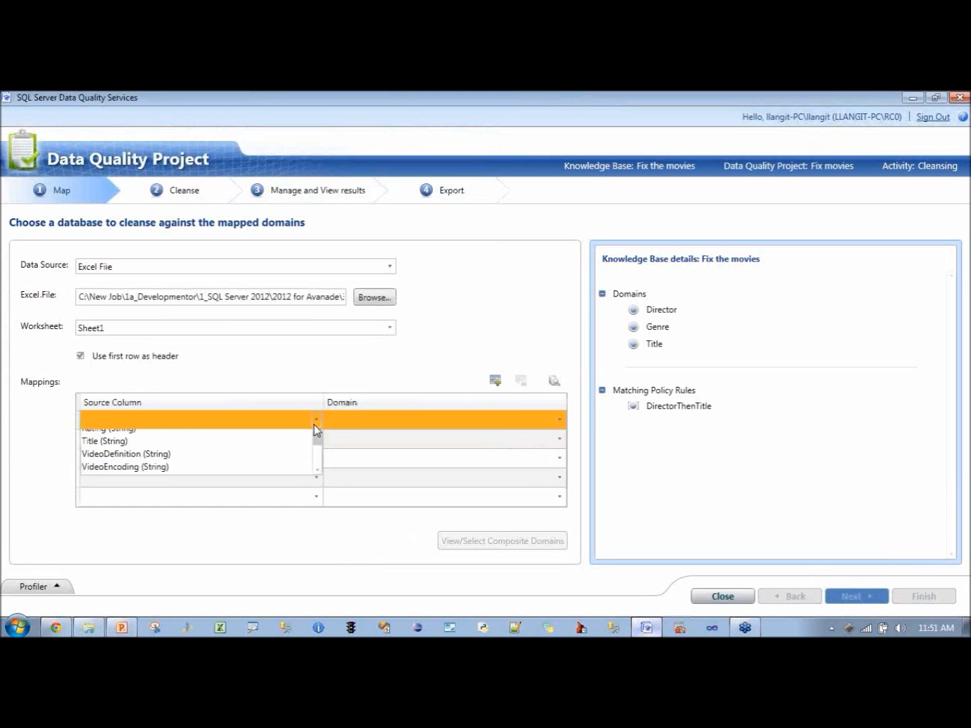
click(253, 449)
click(558, 420)
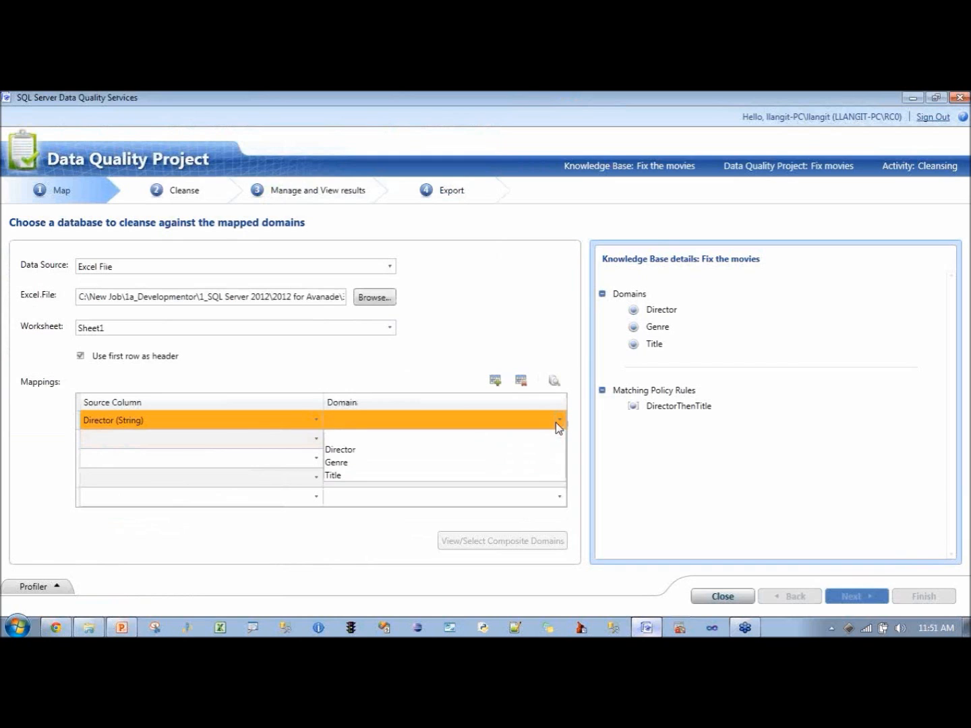
click(535, 451)
click(316, 440)
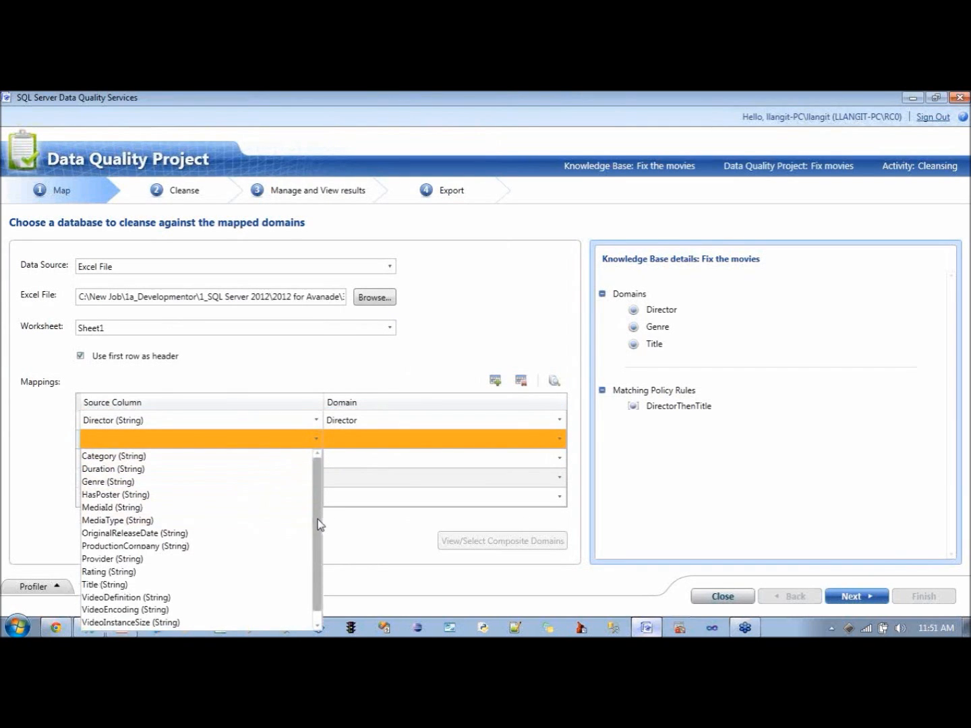
scroll(290, 539, down, 1)
click(249, 574)
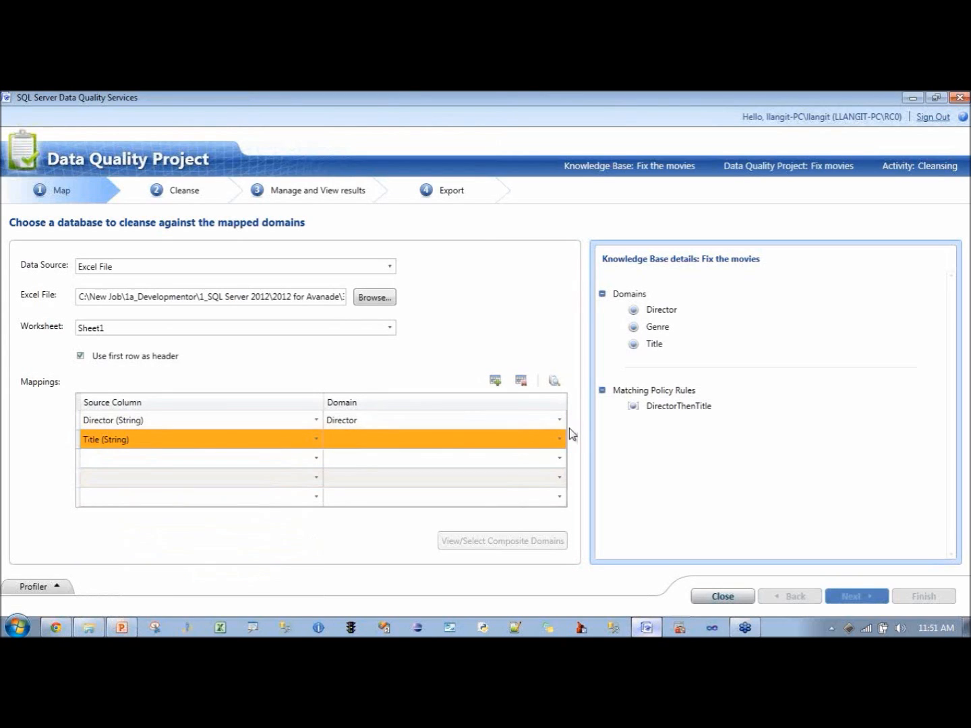
click(559, 439)
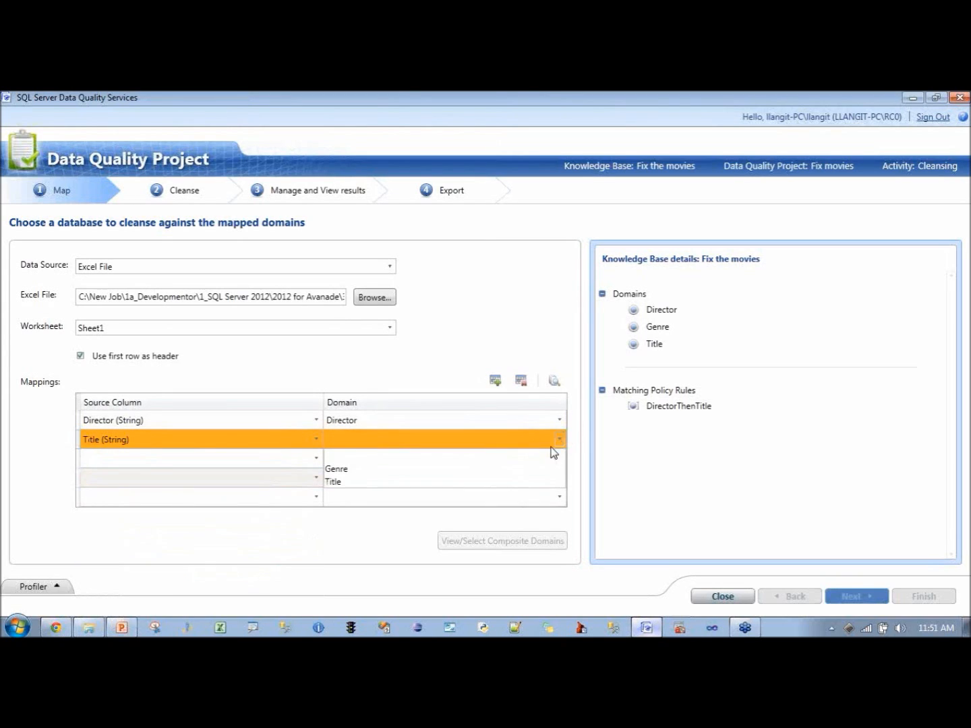
click(516, 484)
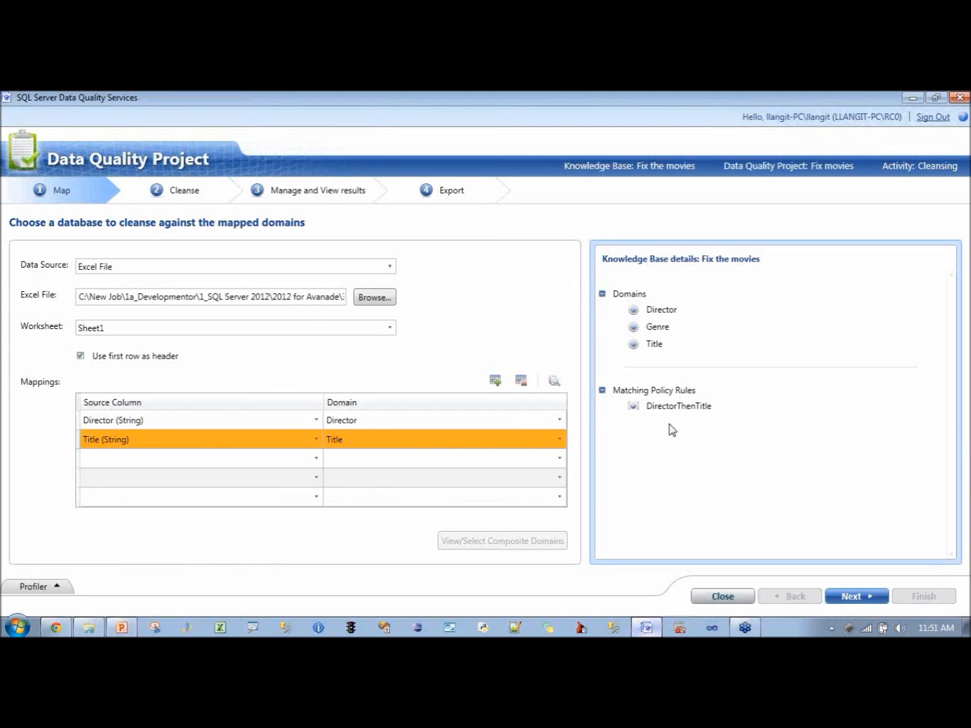
- Run the cleansing process on the mapped data source and proceed to managing and viewing the results
click(854, 598)
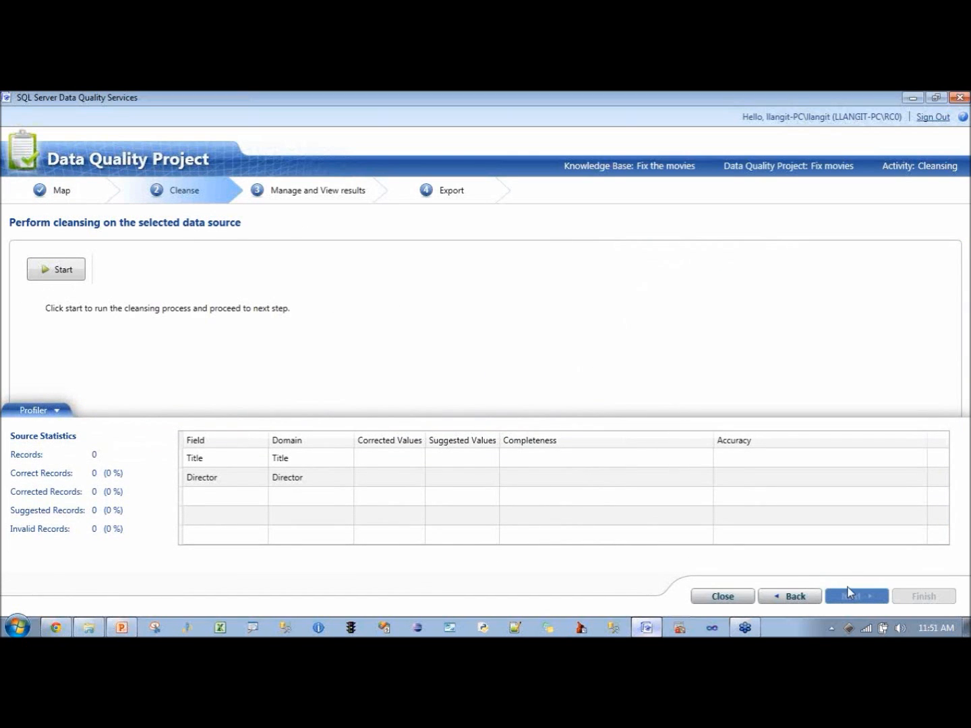
click(46, 269)
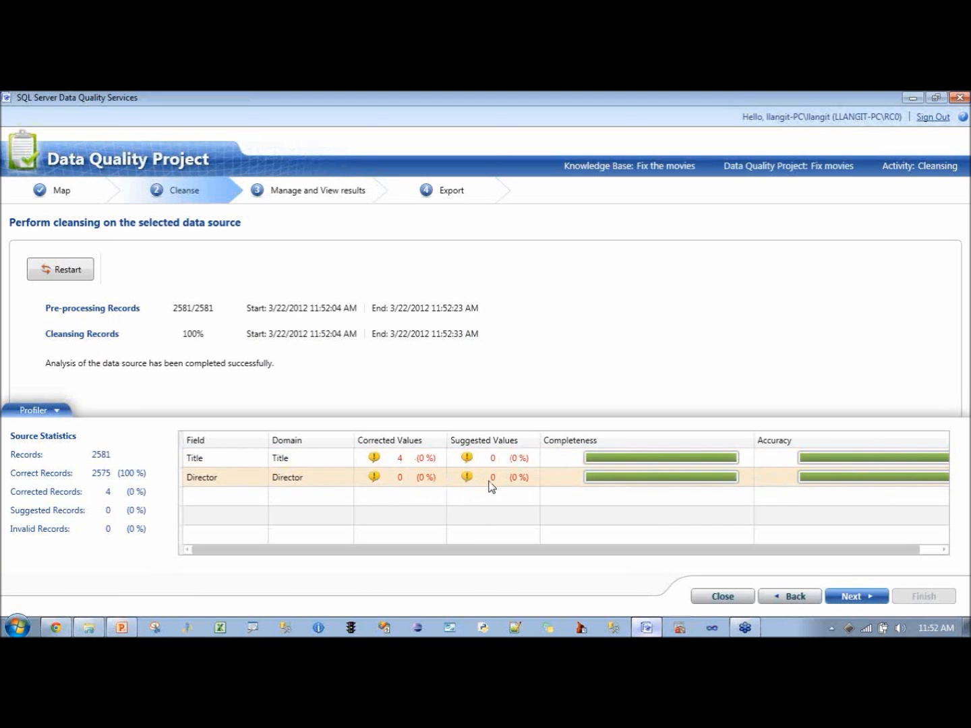
click(857, 597)
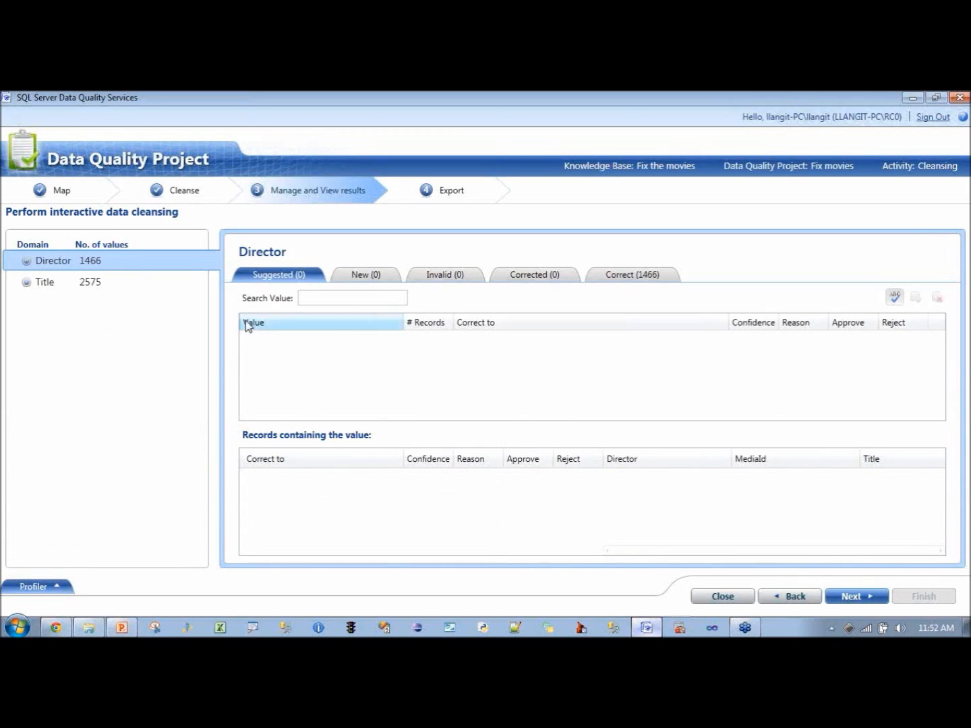
- Reject the ??? value among the correct Director values, set its correction to unknown and approve it
click(634, 276)
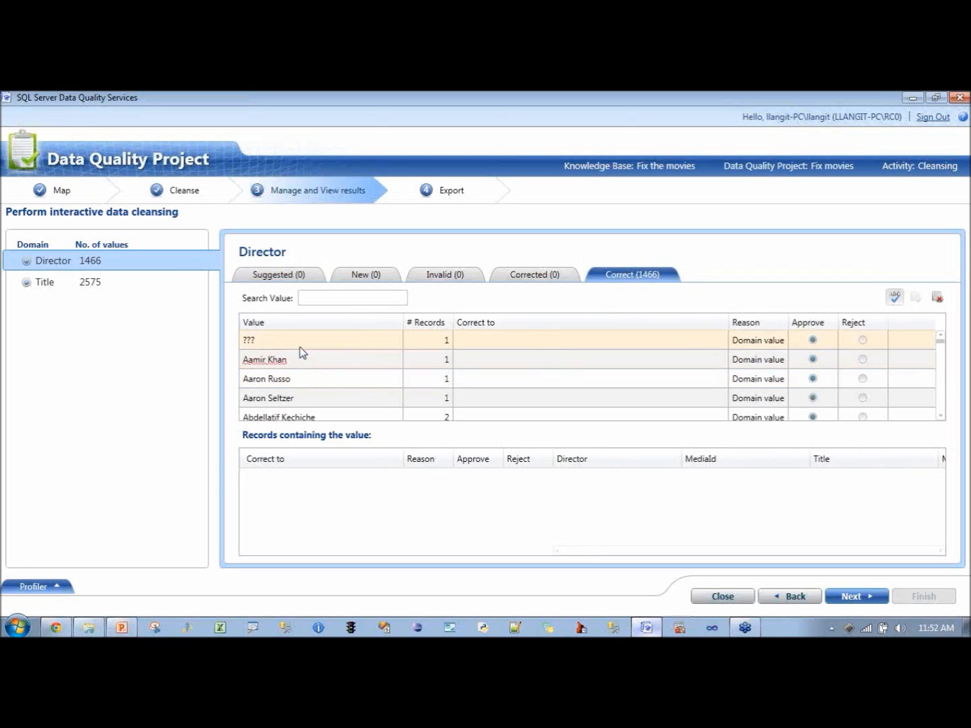
click(864, 340)
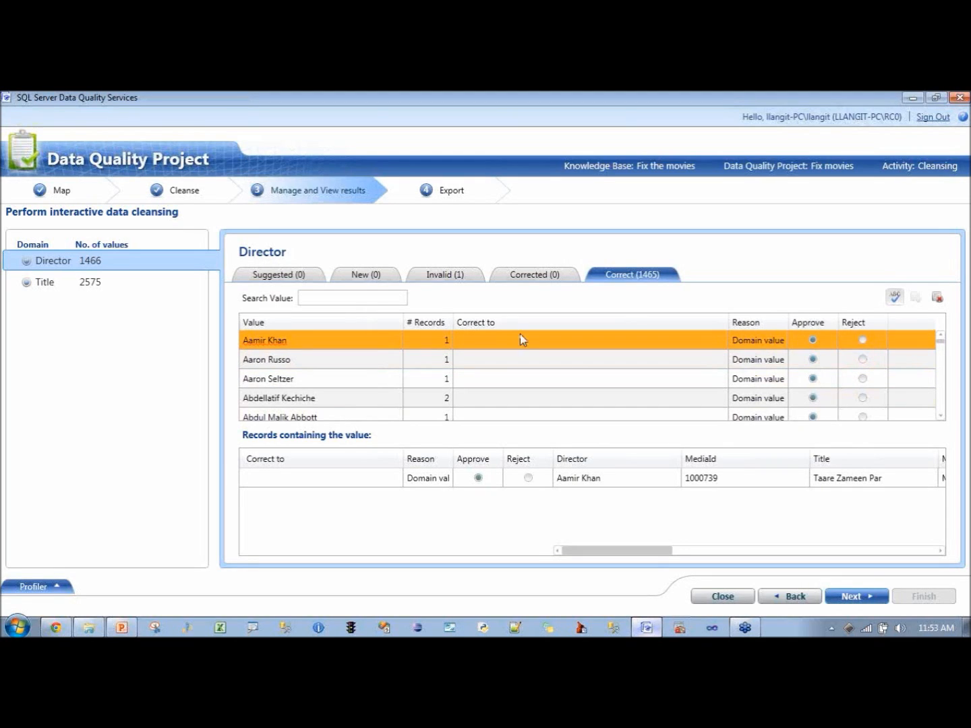
click(446, 276)
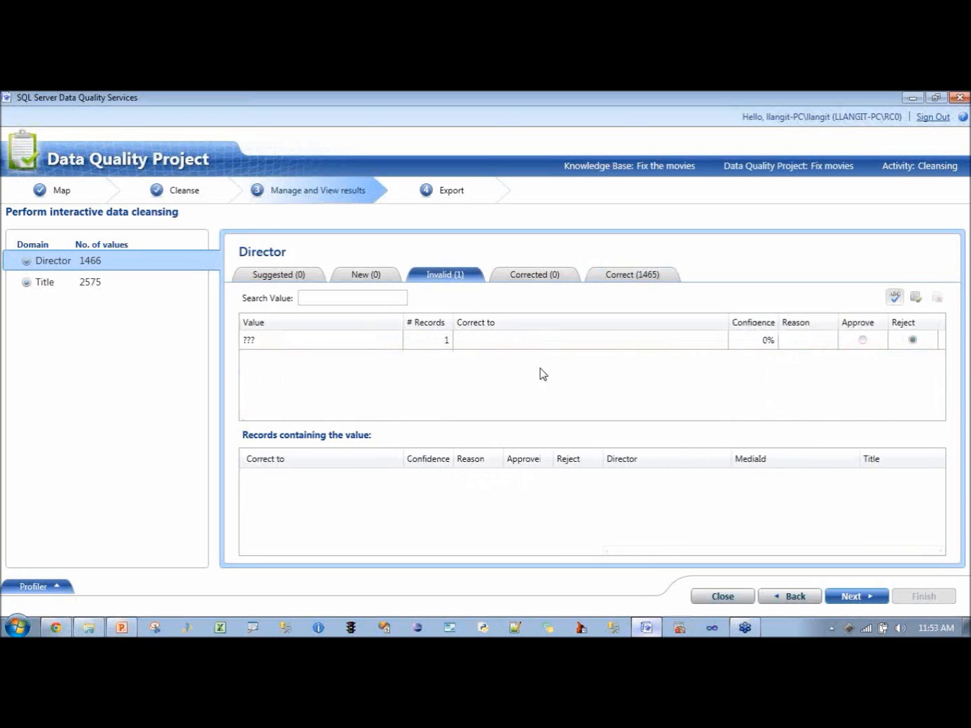
click(486, 342)
click(483, 343)
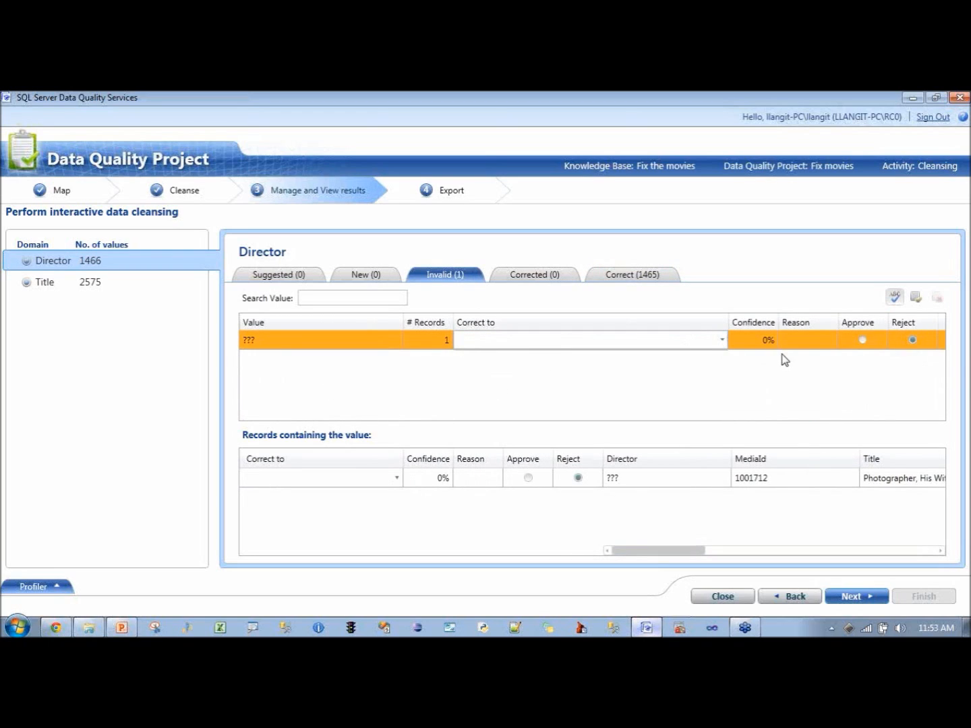
text(unknown)
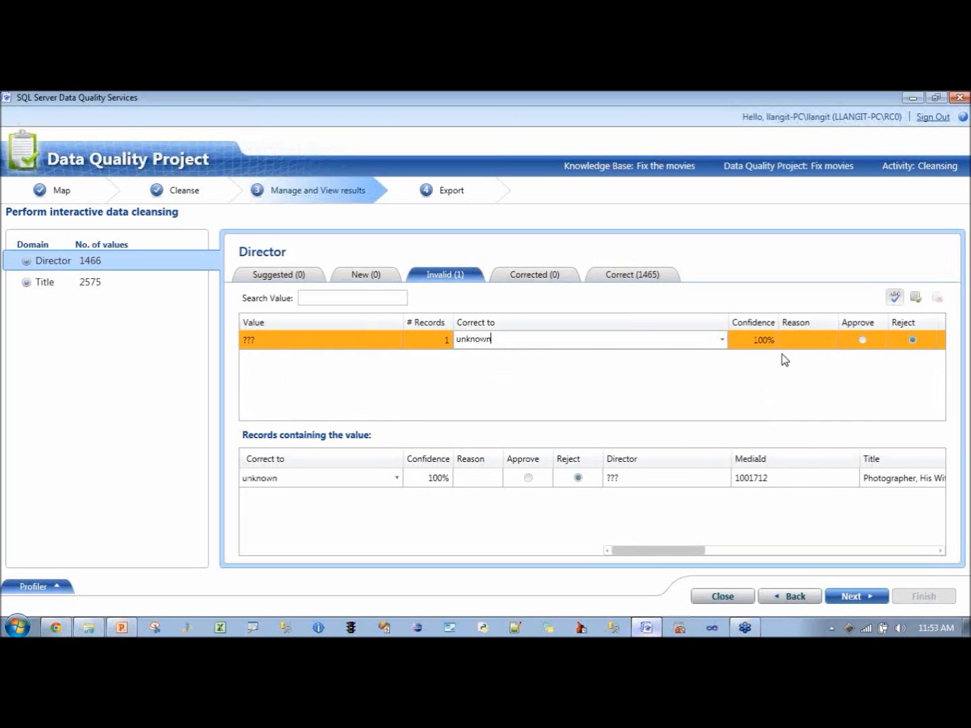
click(863, 340)
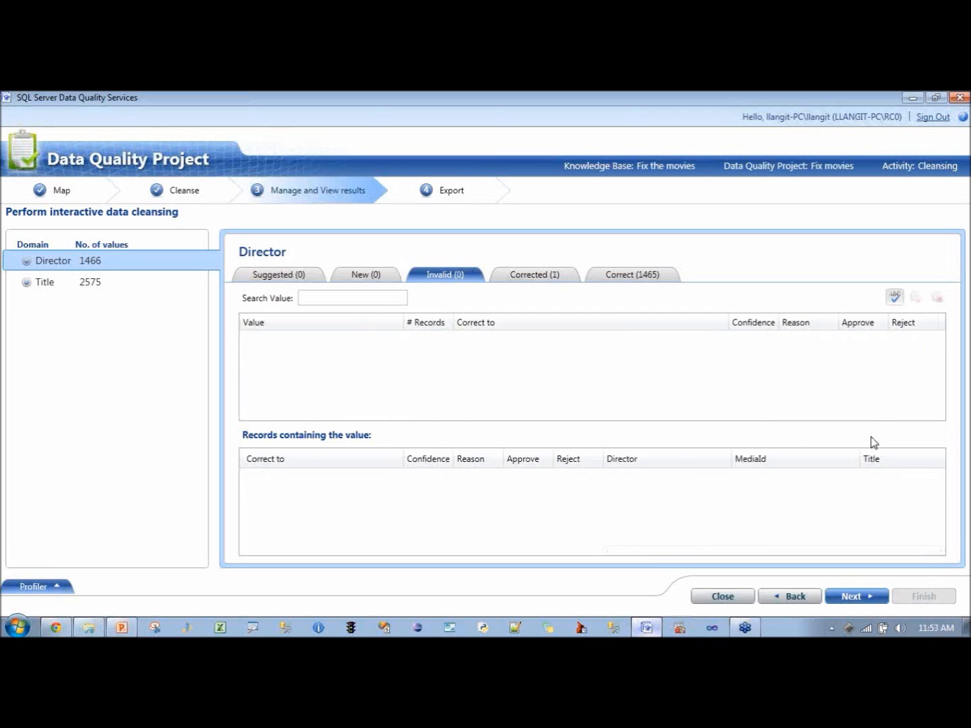
click(536, 284)
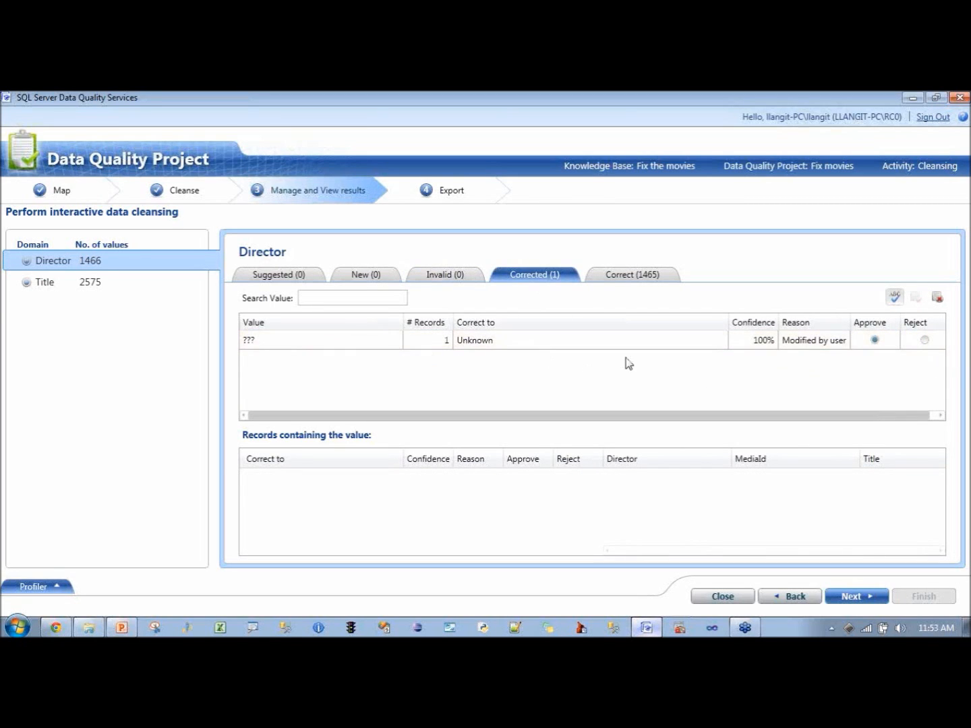
- Among the new Title values, reject 39 Pounds of Love and 39 Pounds of Love and approve Shrooms and Shrooms
click(110, 290)
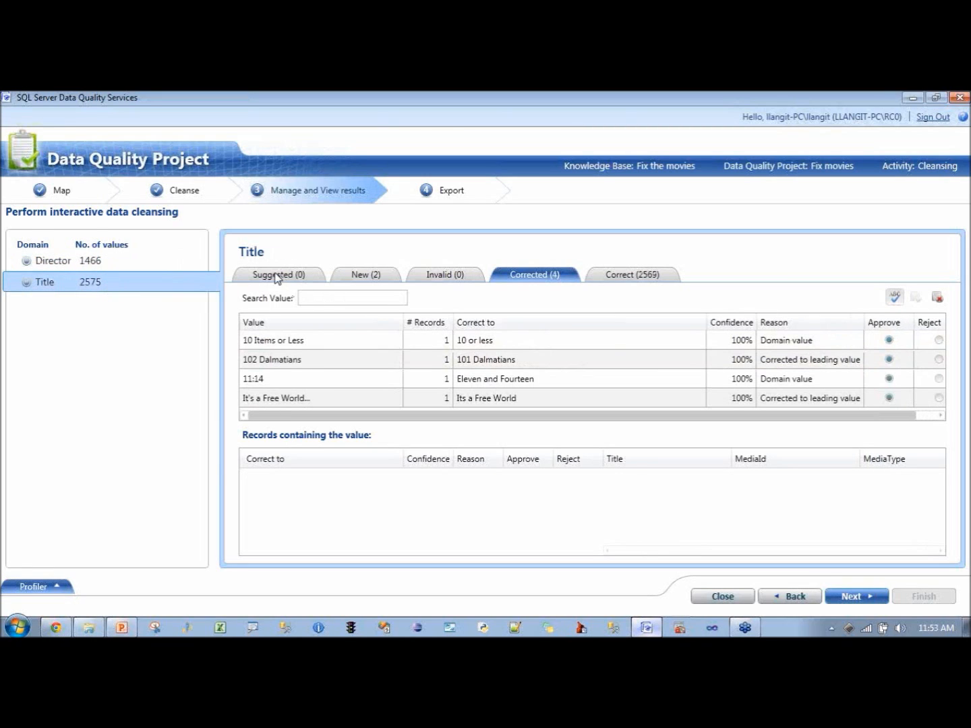
click(356, 278)
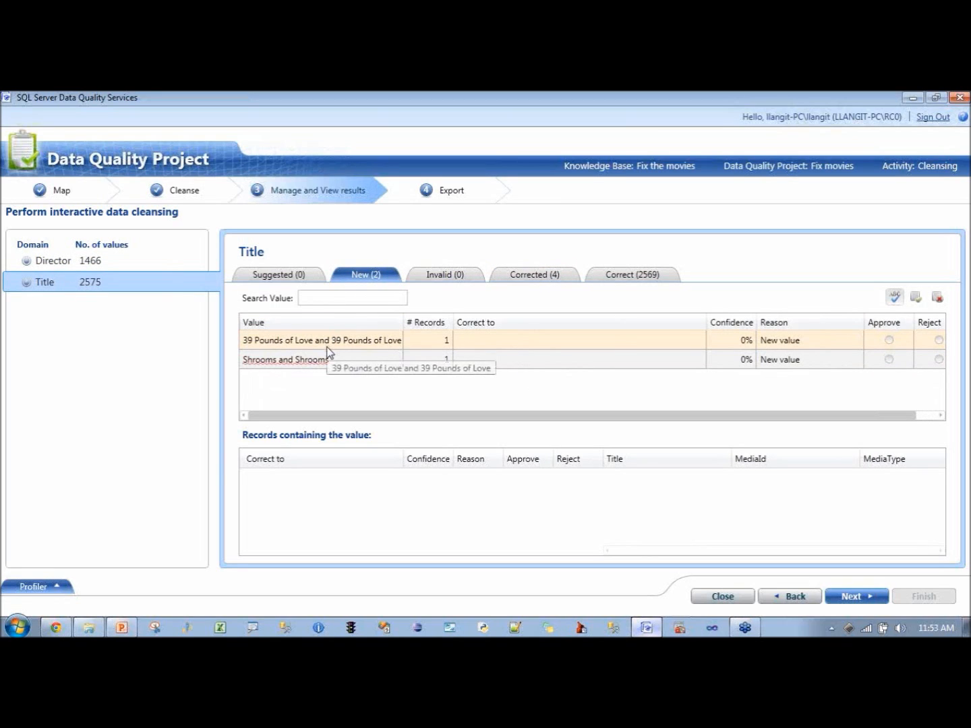
click(939, 340)
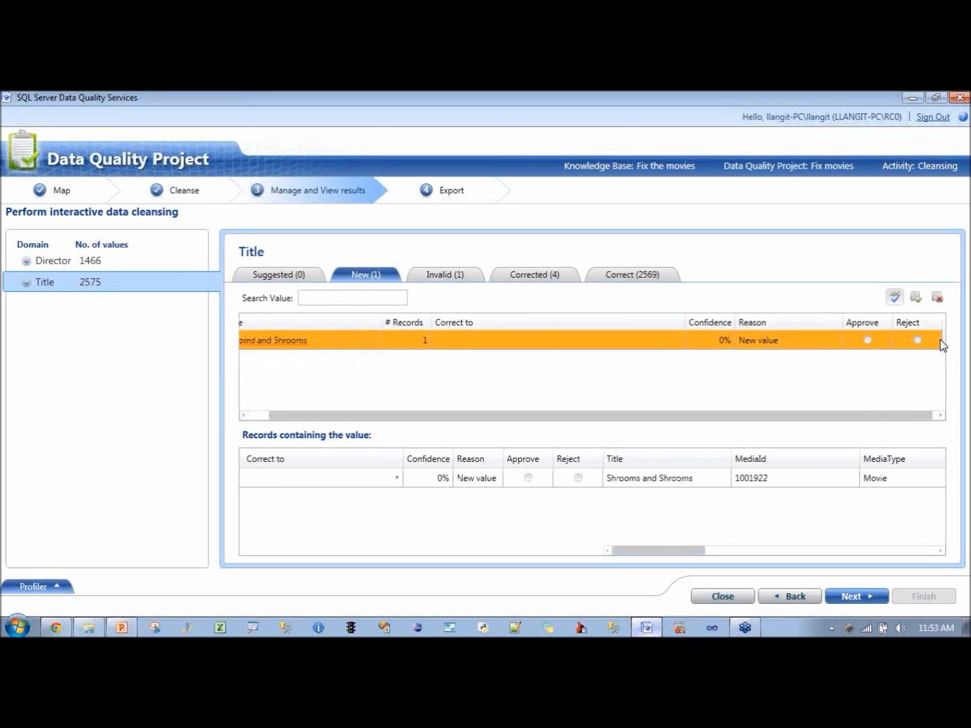
click(356, 280)
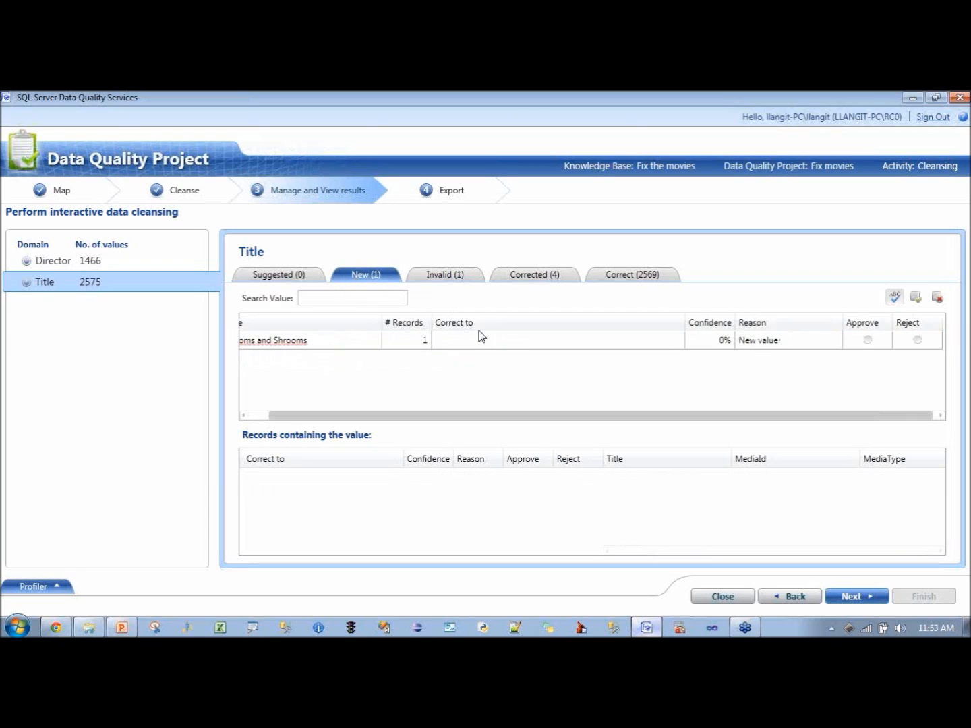
click(870, 343)
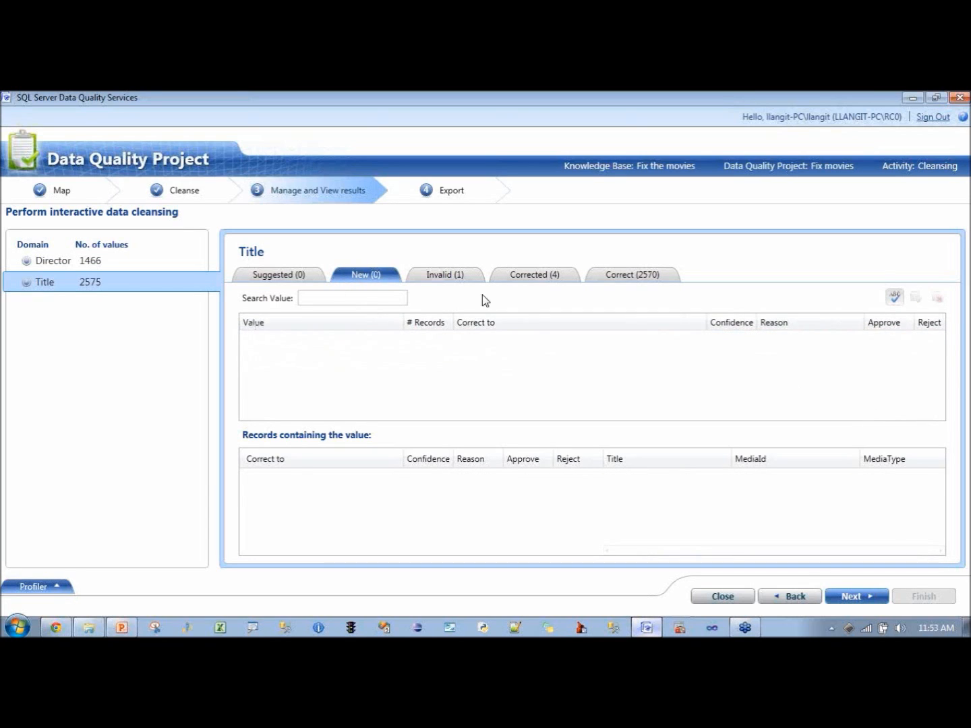
- Correct the invalid title 39 Pounds of Love and 39 Pounds of Love to 39 Pounds, approve it, and review the corrected and correct titles
click(438, 275)
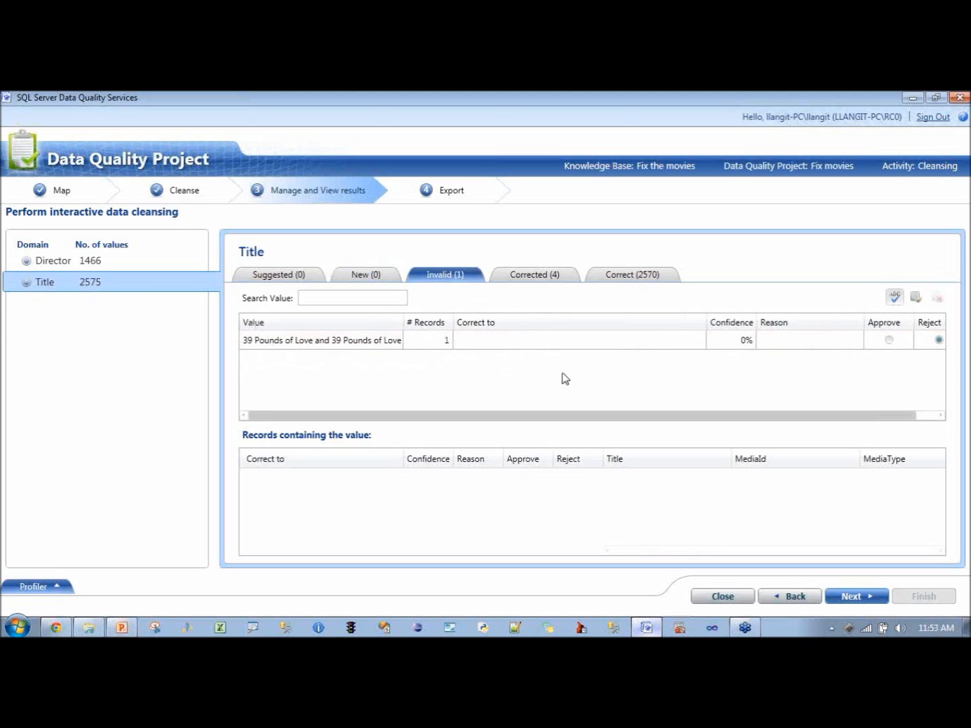
click(502, 348)
click(513, 343)
text(39)
text( Po)
text(unt)
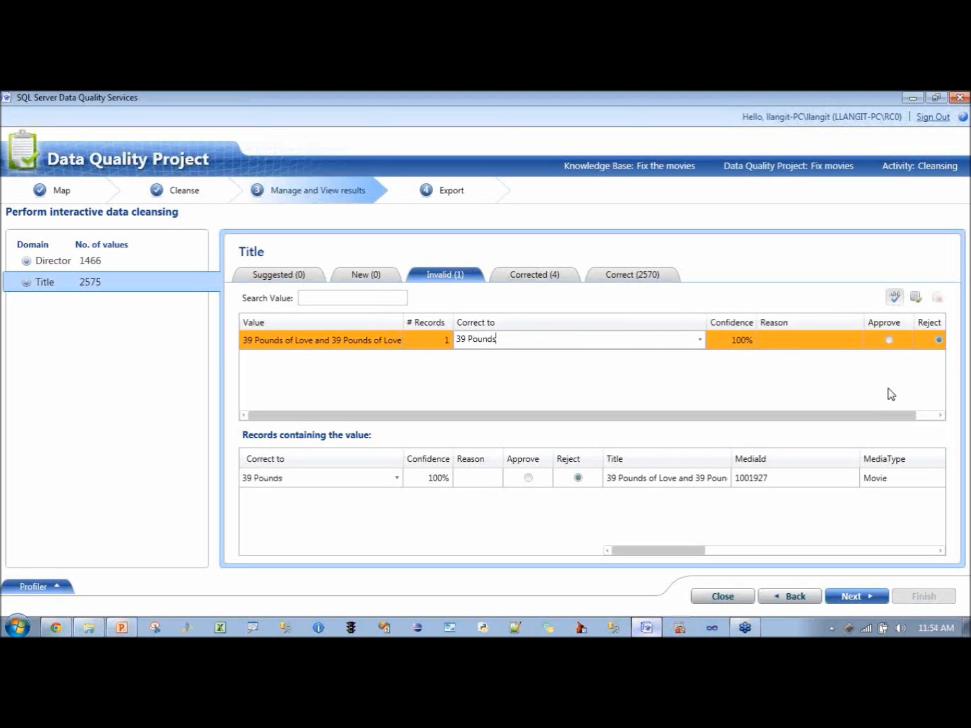
key(Return)
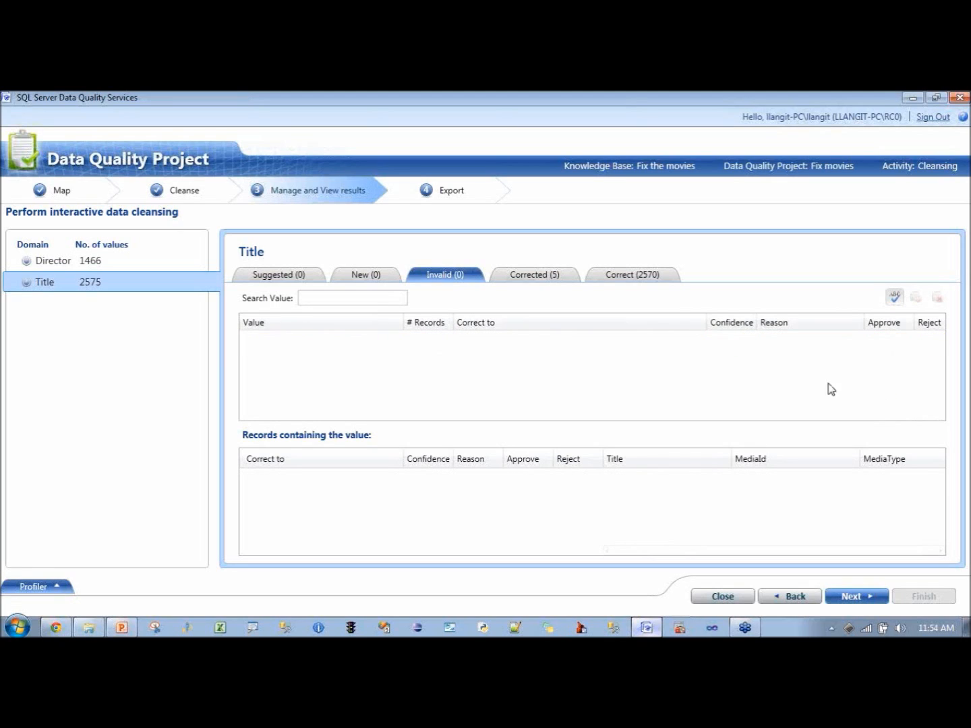
click(534, 277)
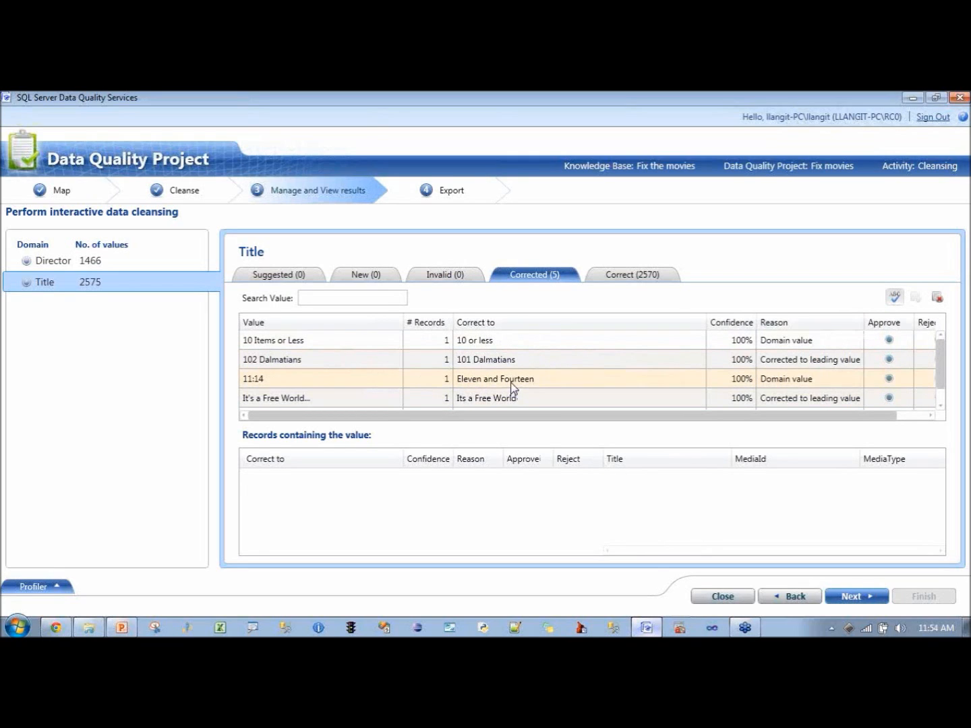
click(609, 277)
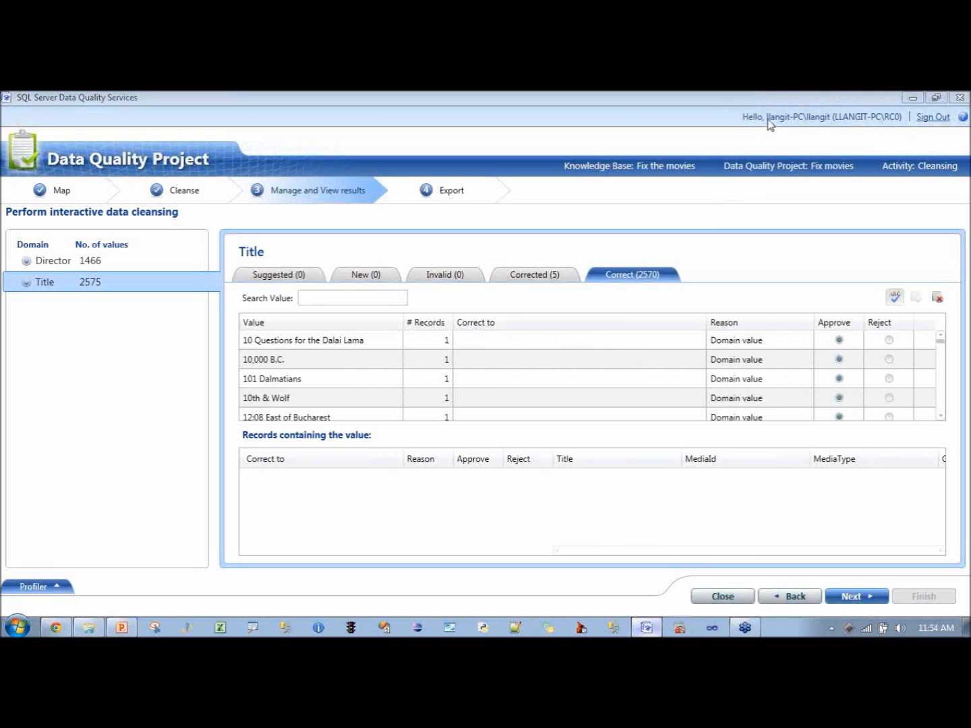
- Export the cleansing results with data and cleansing info to the CSV file match_movies_webcast in the DQS_Movies_Sample folder
click(855, 598)
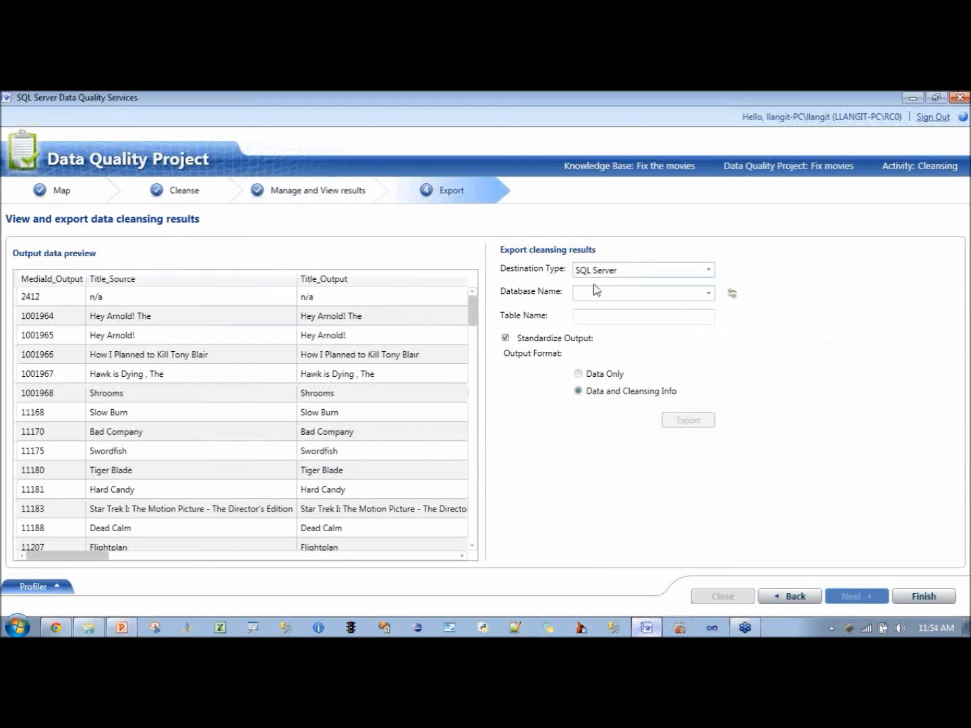
click(708, 270)
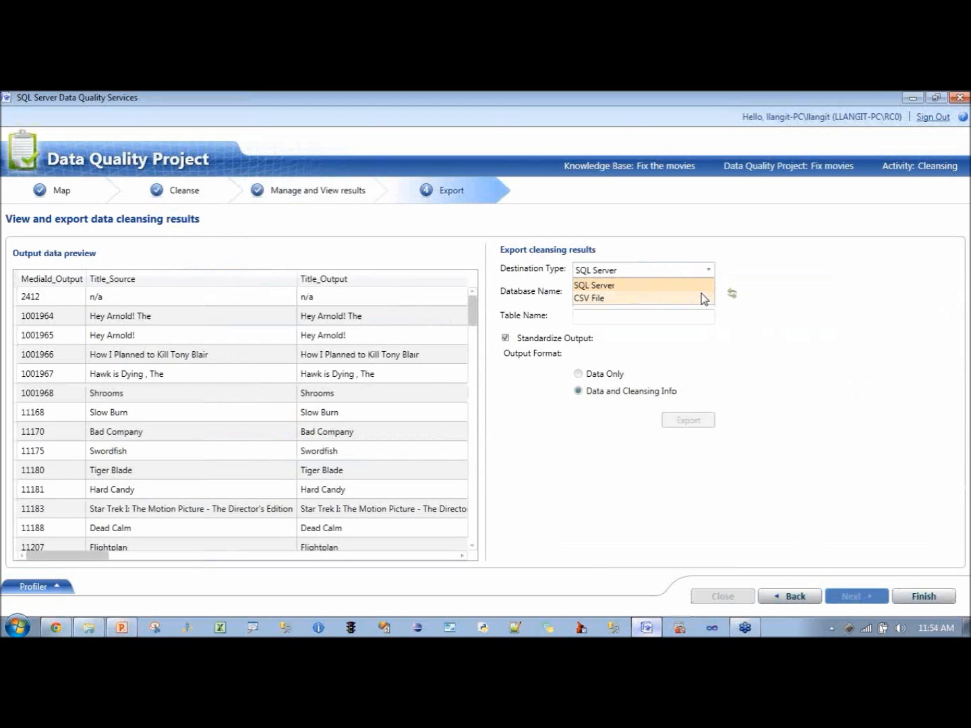
click(700, 298)
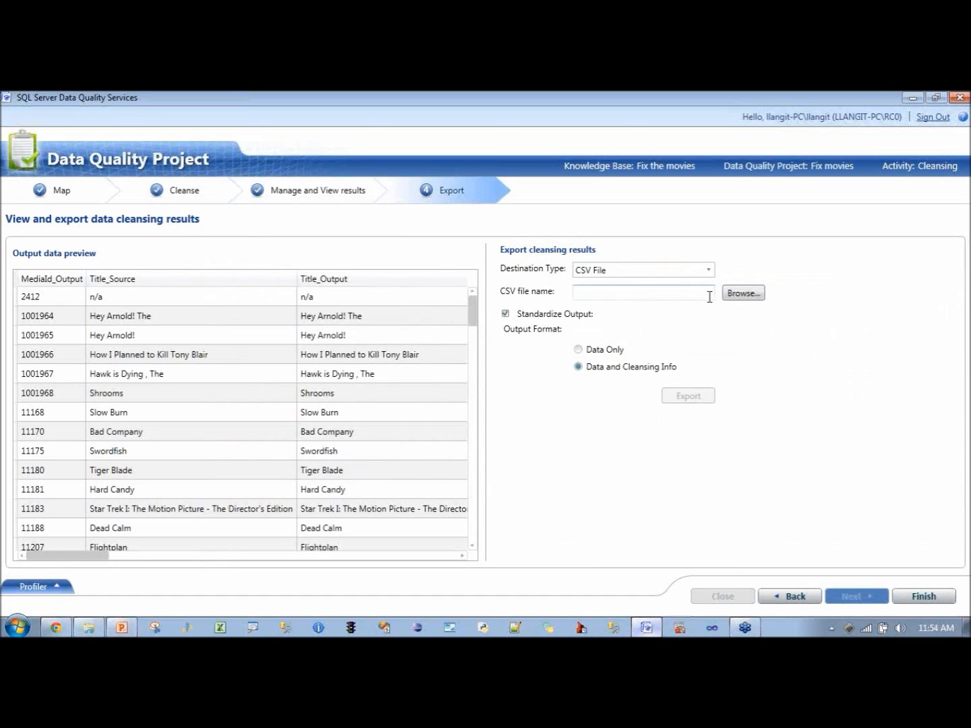
click(745, 294)
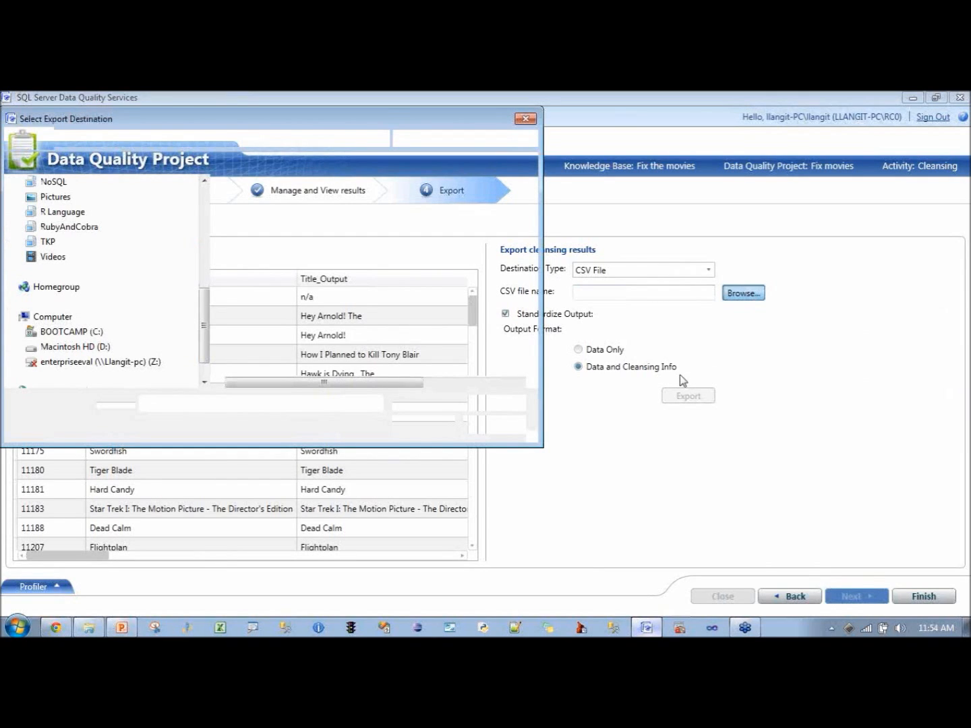
text(match_movie)
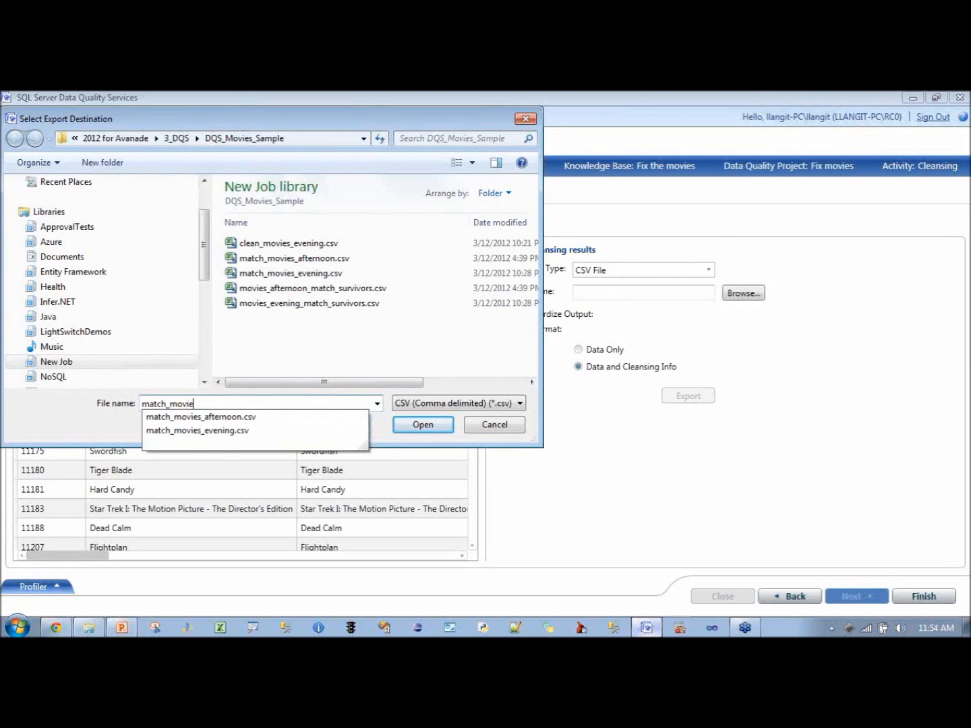
text(s_webc)
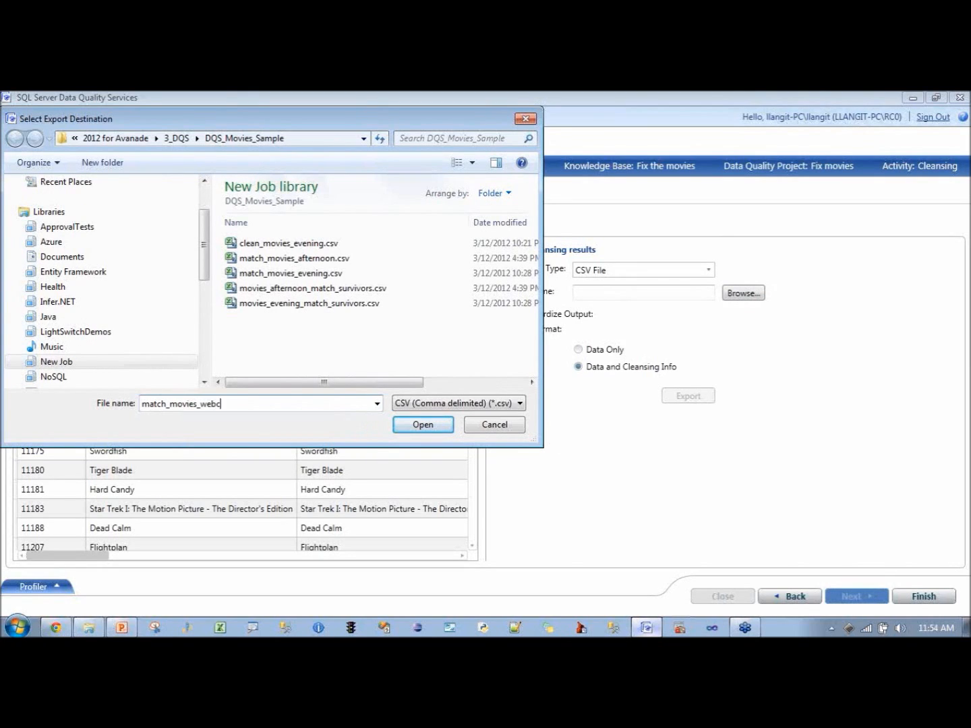
text(ast)
click(423, 428)
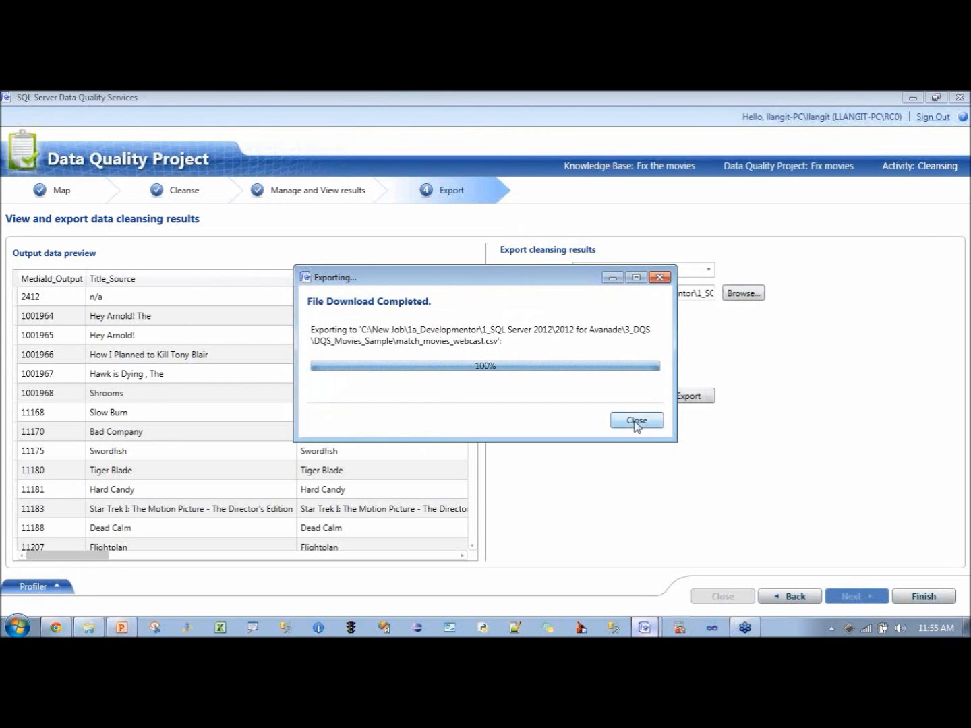
- Switch to PowerPoint to view the presentation's slides in the slide sorter, and return to Data Quality Services
click(121, 629)
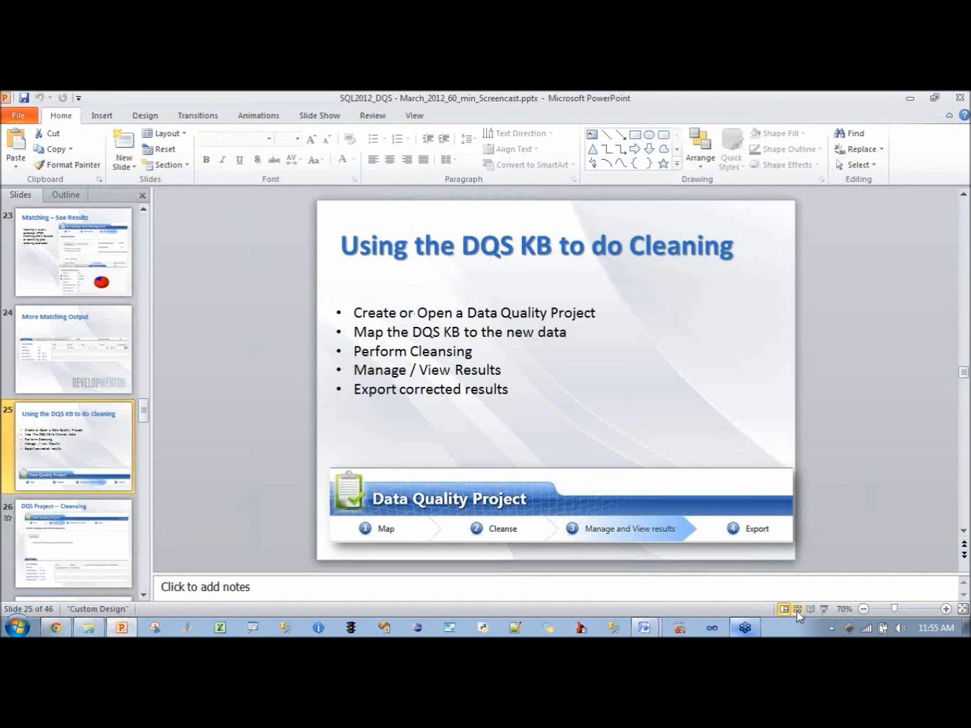
click(793, 610)
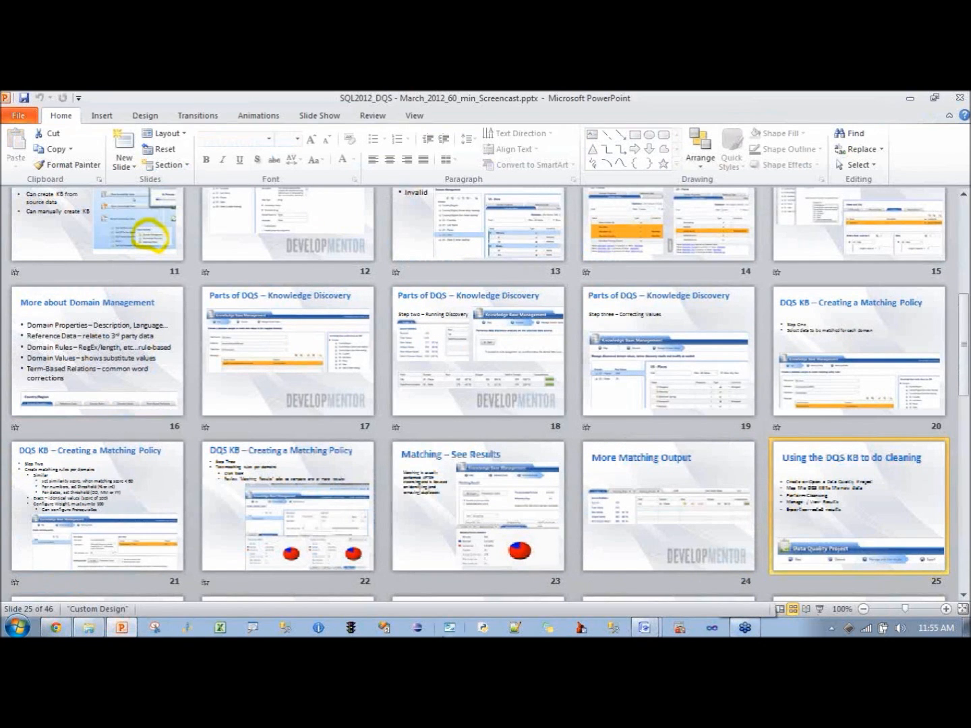
click(644, 628)
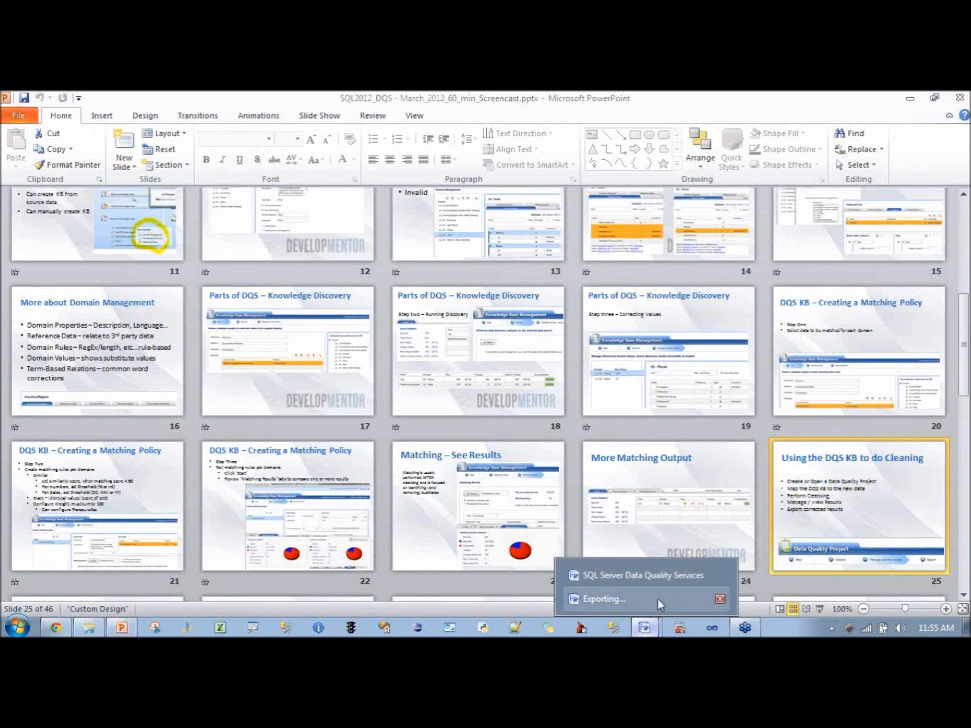
click(655, 576)
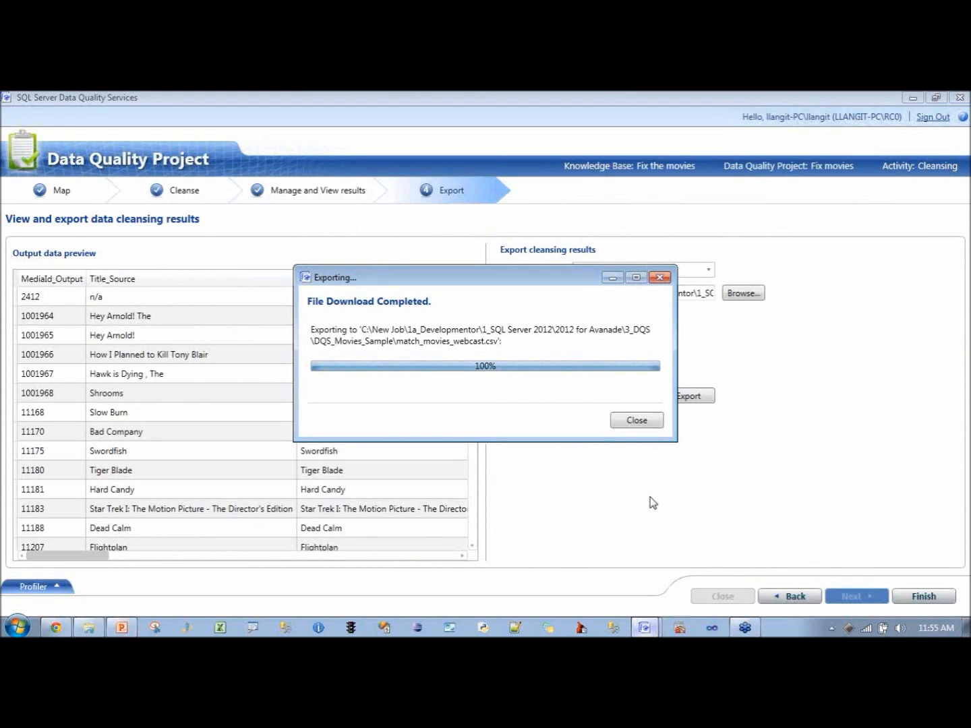
- Switch to Chrome and look through the Windows Azure Marketplace account pages, ending on the My Data subscriptions
mouse_move(53, 631)
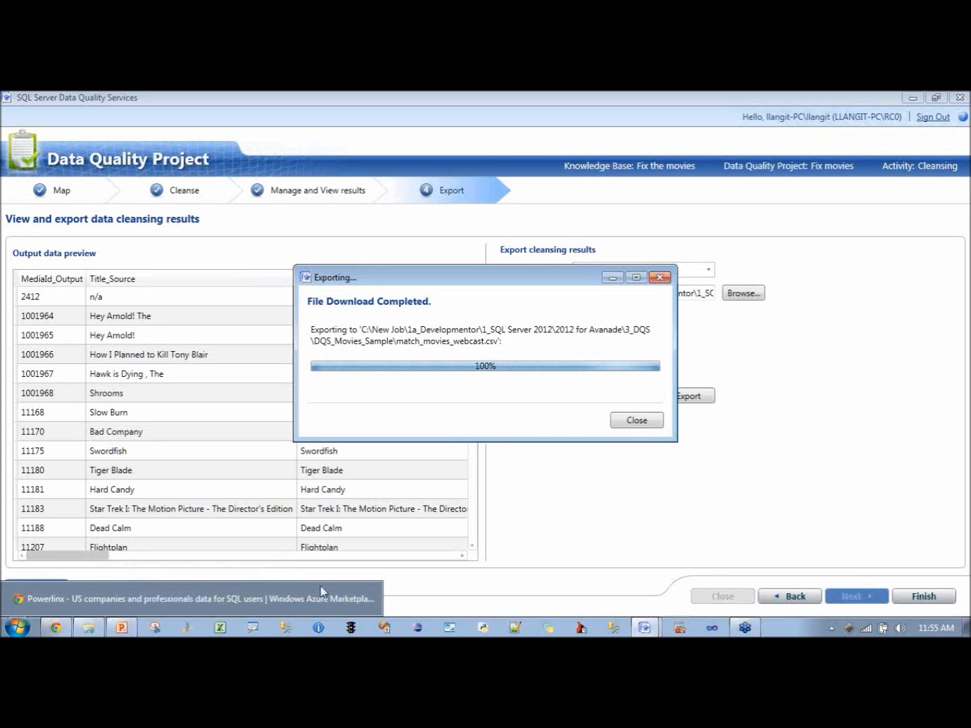
click(56, 628)
click(584, 186)
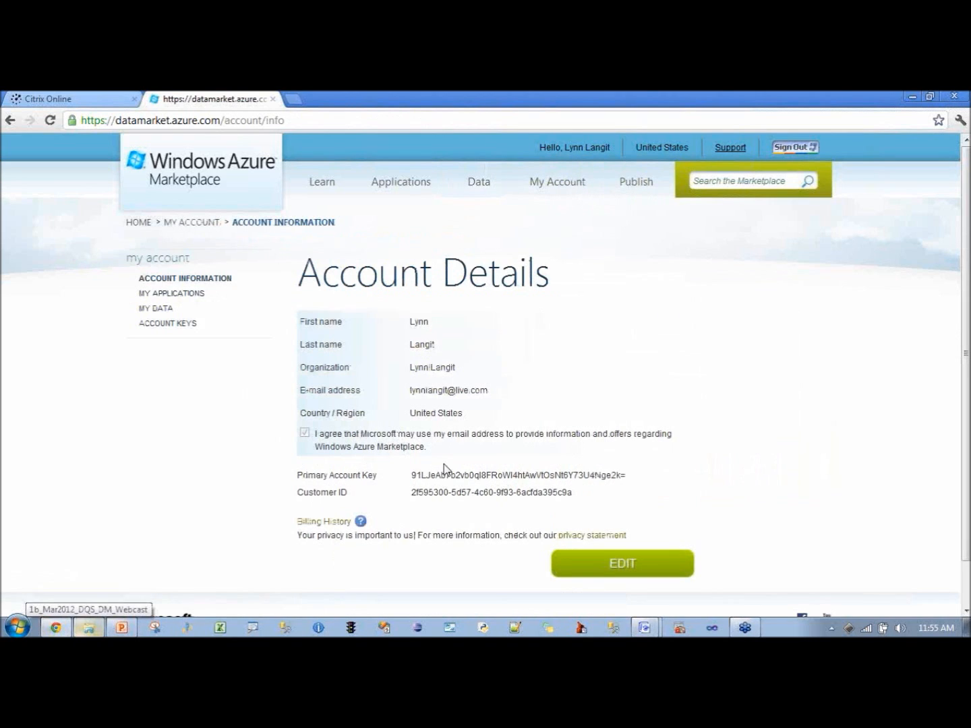
click(170, 324)
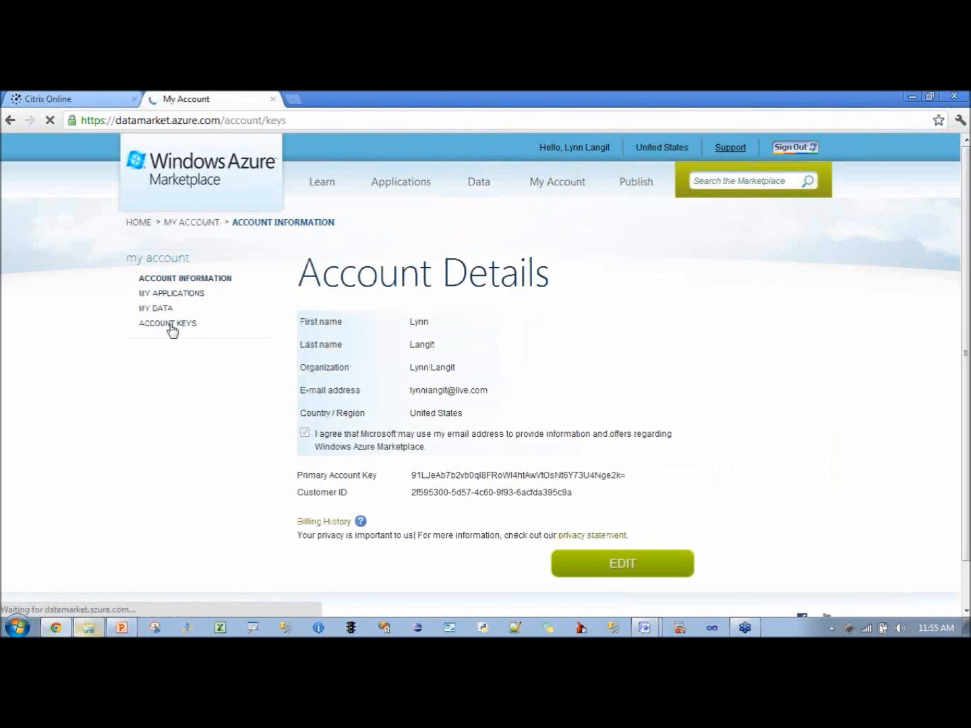
click(177, 309)
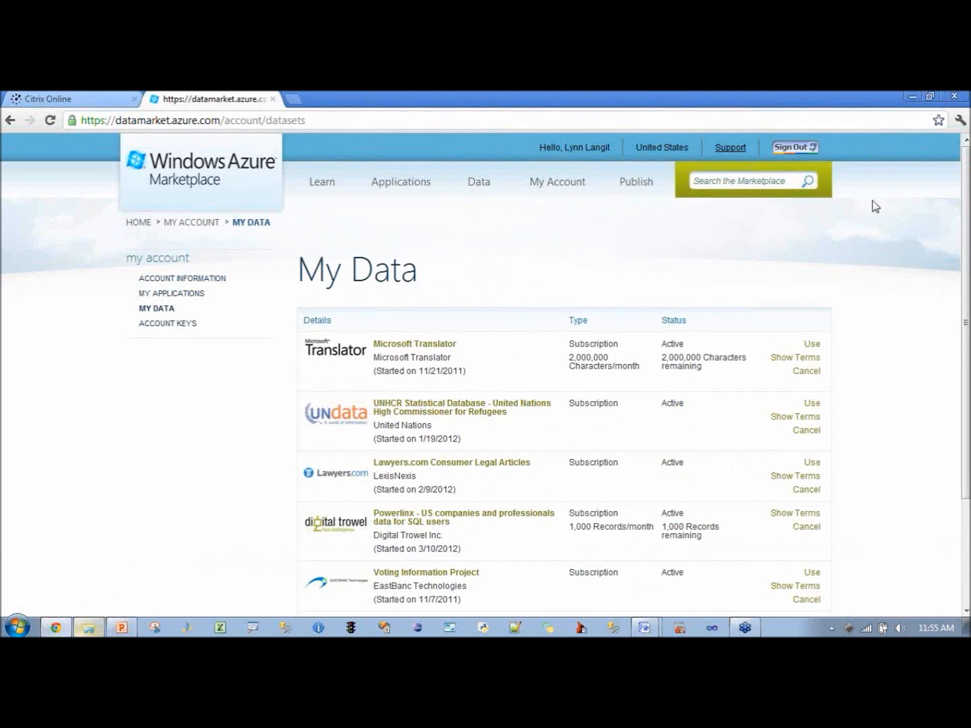
- Switch back to Data Quality Services and dismiss the export progress dialog
click(651, 632)
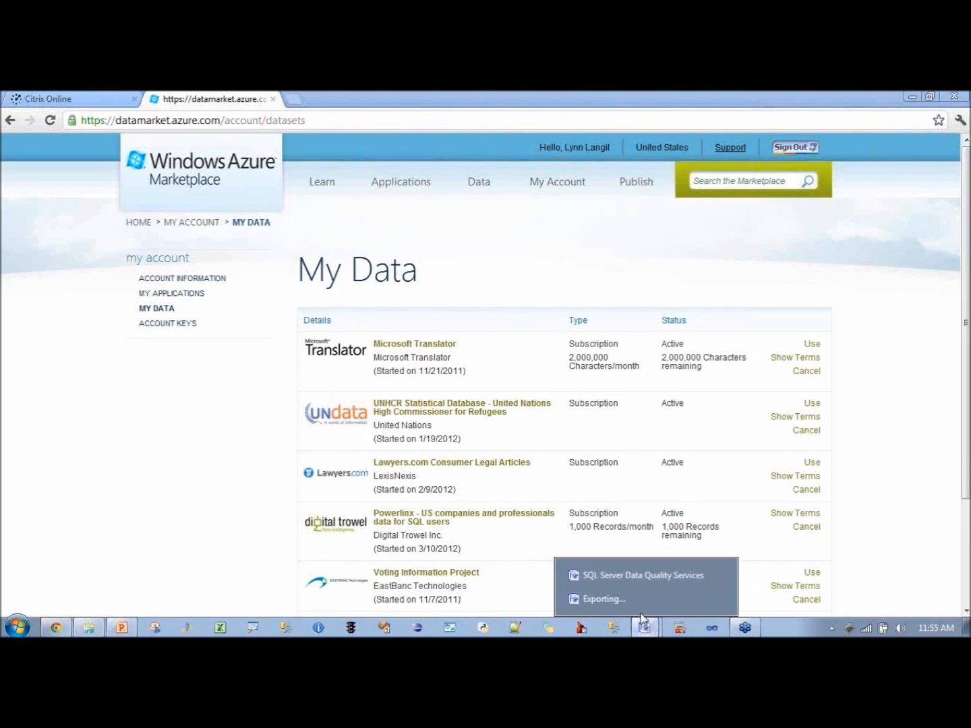
click(637, 577)
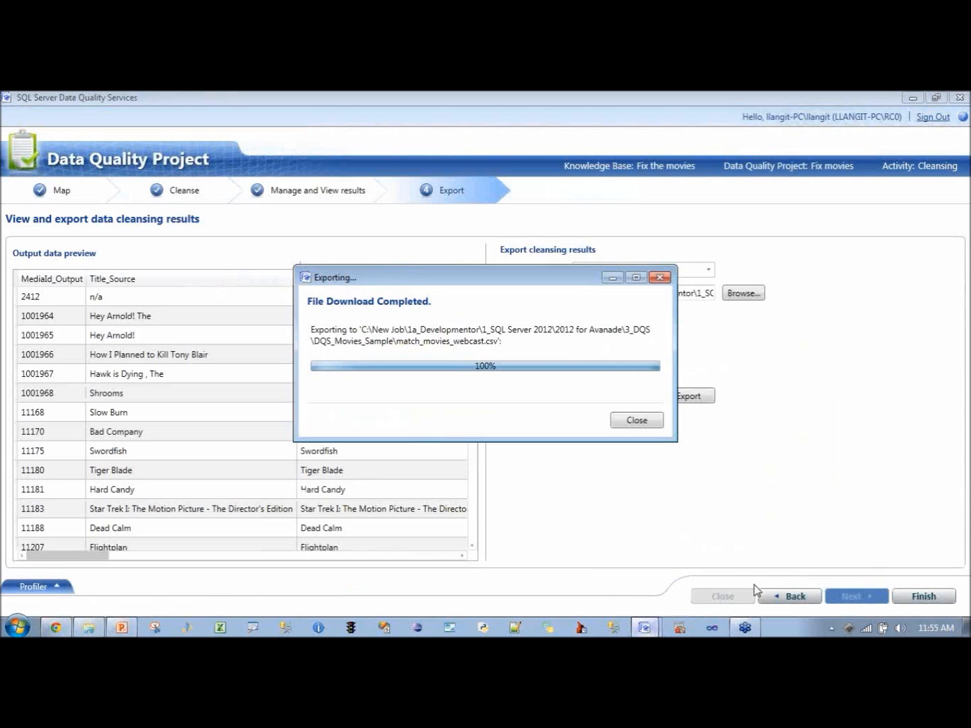
click(642, 421)
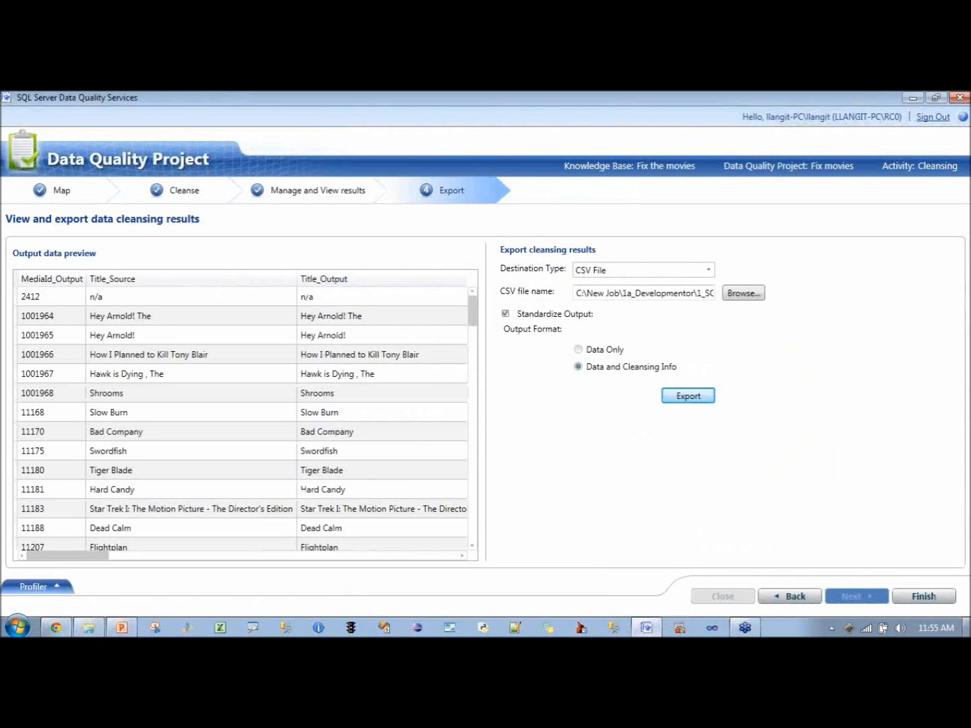
- Finish the Fix movies cleansing project and check the reference data settings in the administration configuration
click(924, 597)
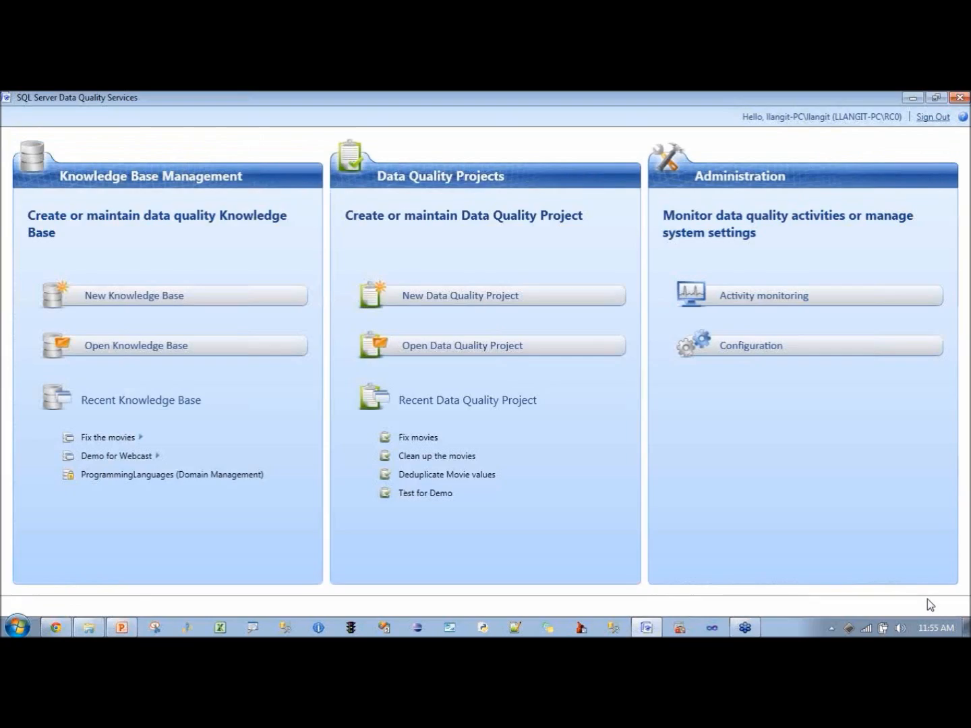
click(777, 359)
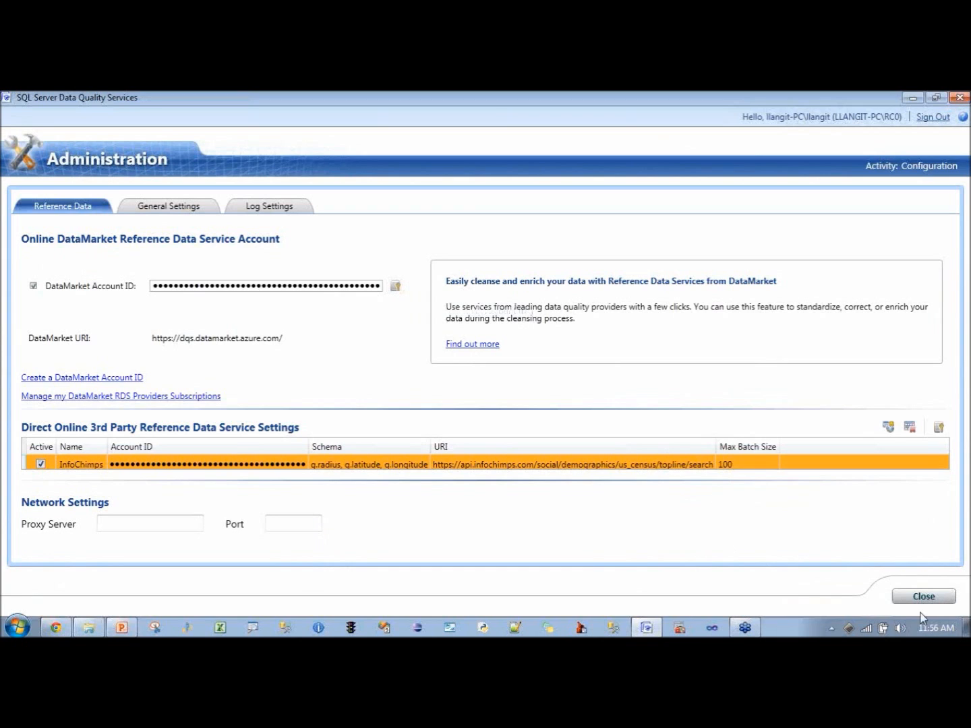
click(937, 597)
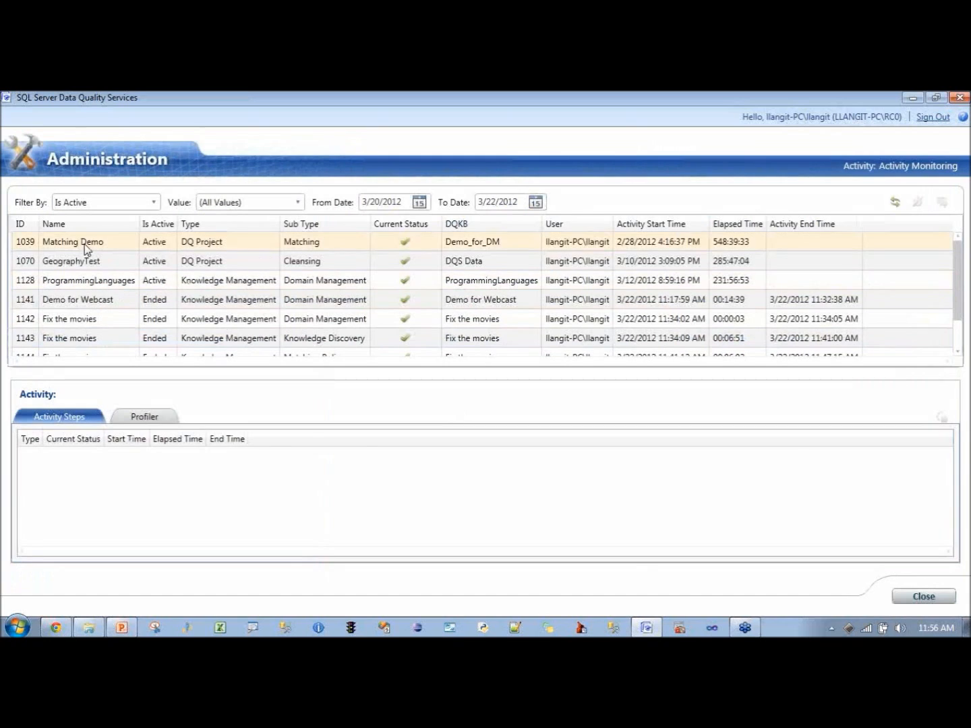
- Review the Matching Demo, GeographyTest and ProgrammingLanguages entries in activity monitoring, then return to the home screen
click(85, 244)
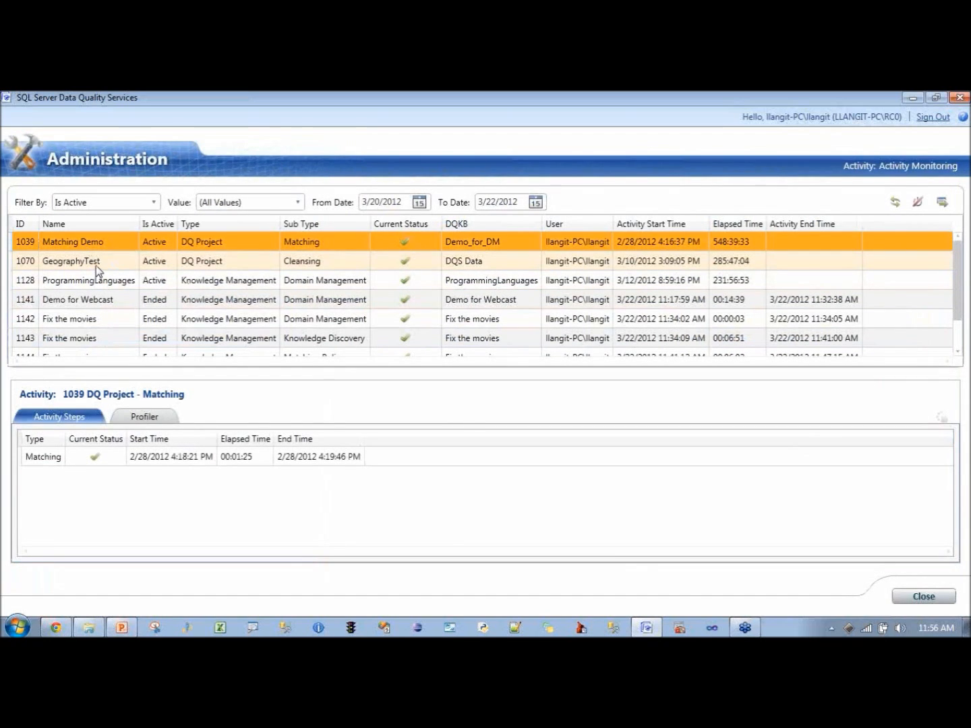
click(96, 265)
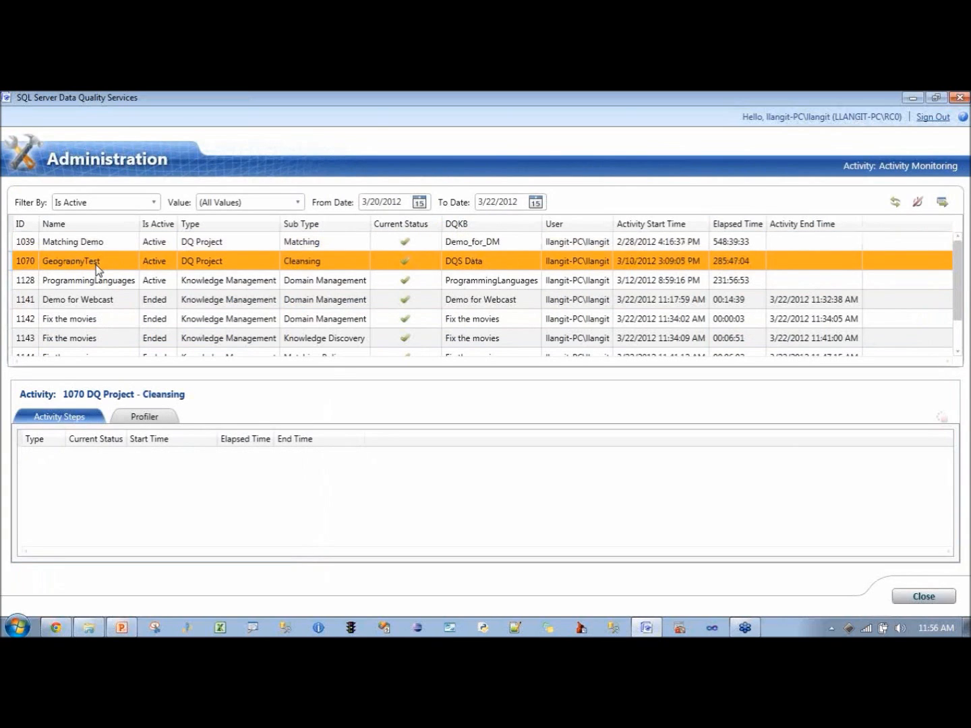
click(101, 281)
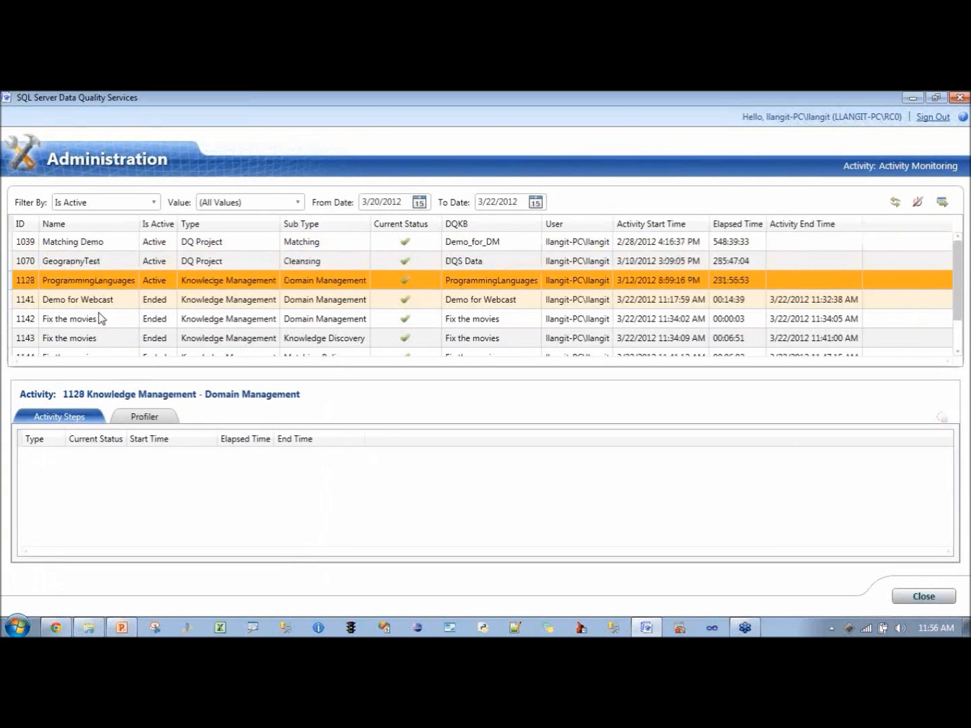
click(131, 419)
click(72, 420)
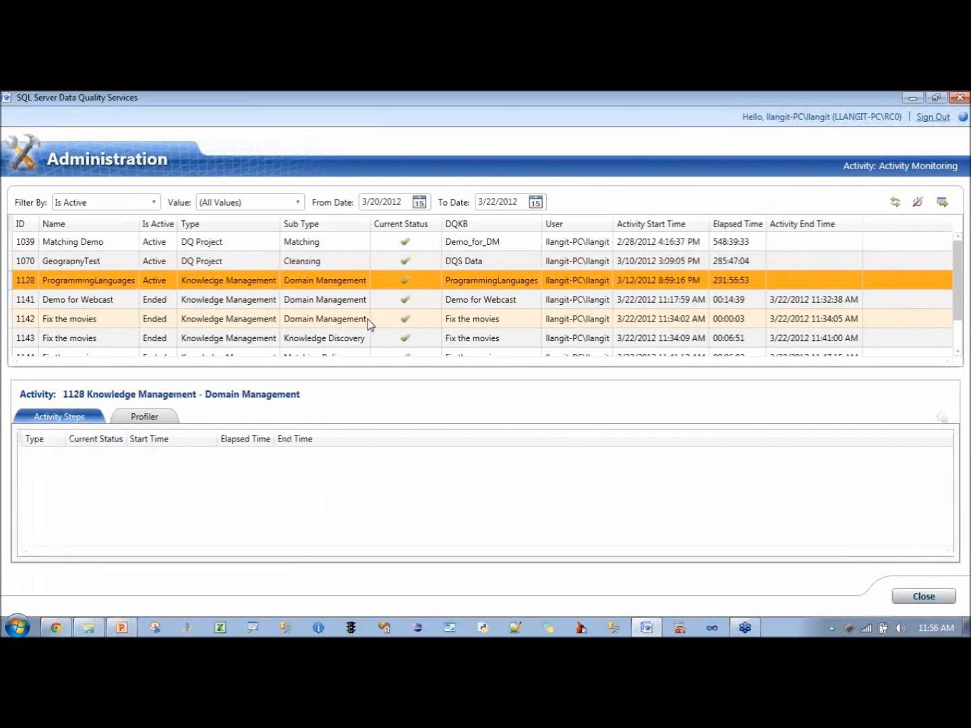
click(921, 596)
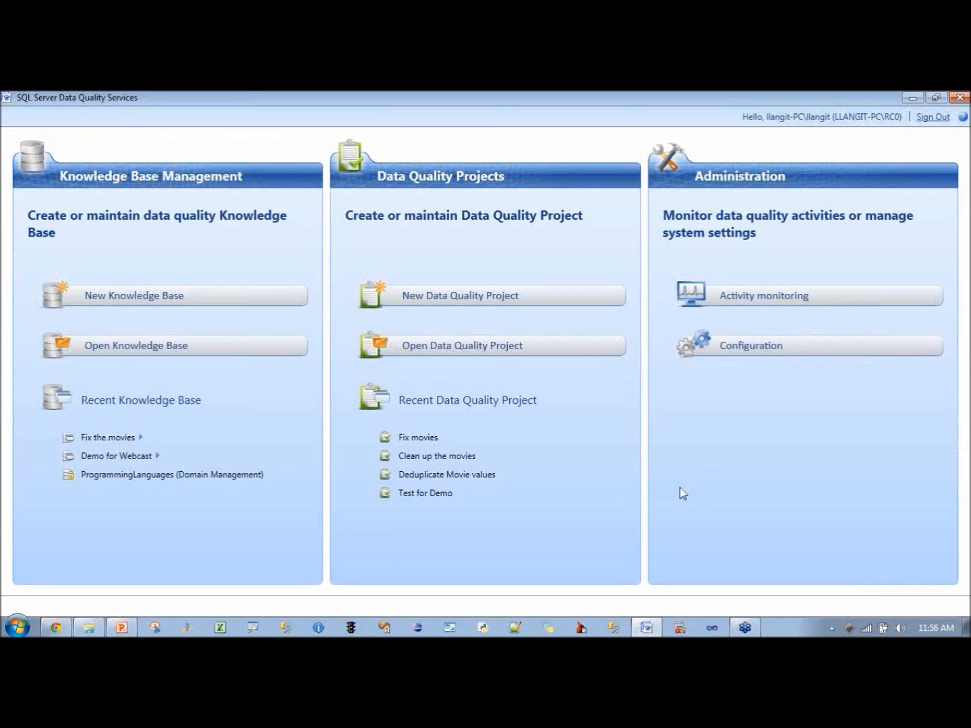
- Switch to PowerPoint and go through slides 25 to 30 in normal view, covering DQS cleansing and output file information
click(122, 628)
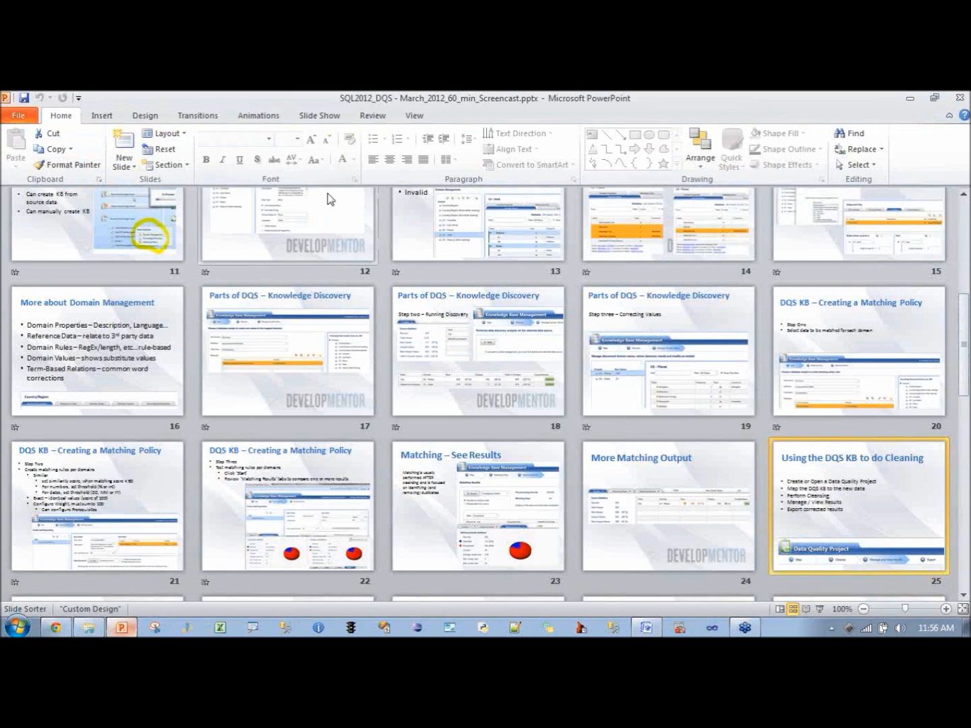
click(780, 611)
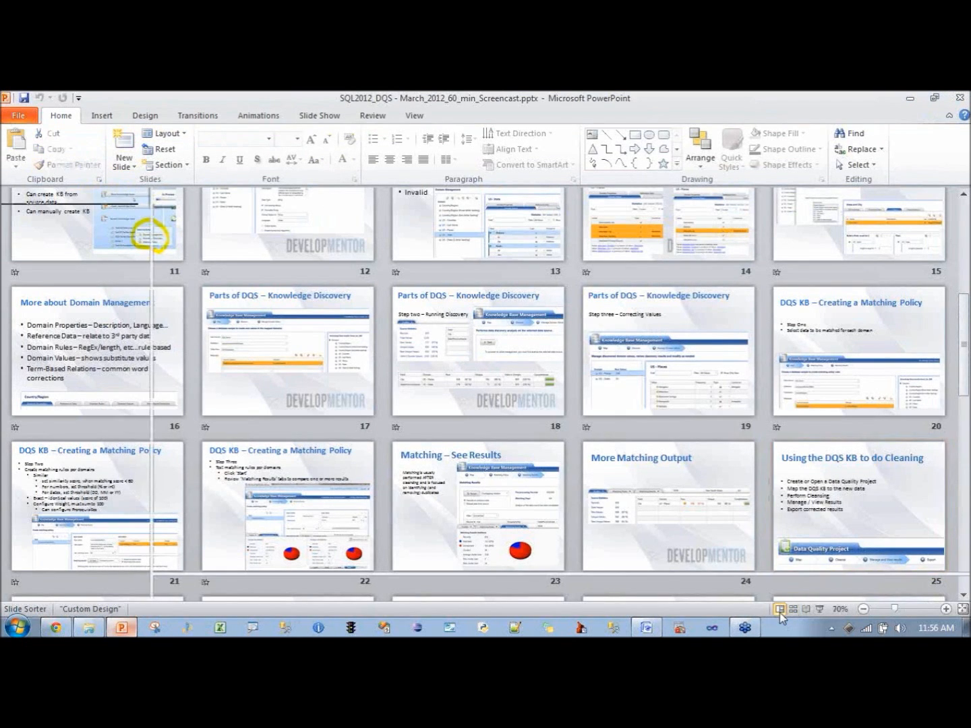
click(779, 609)
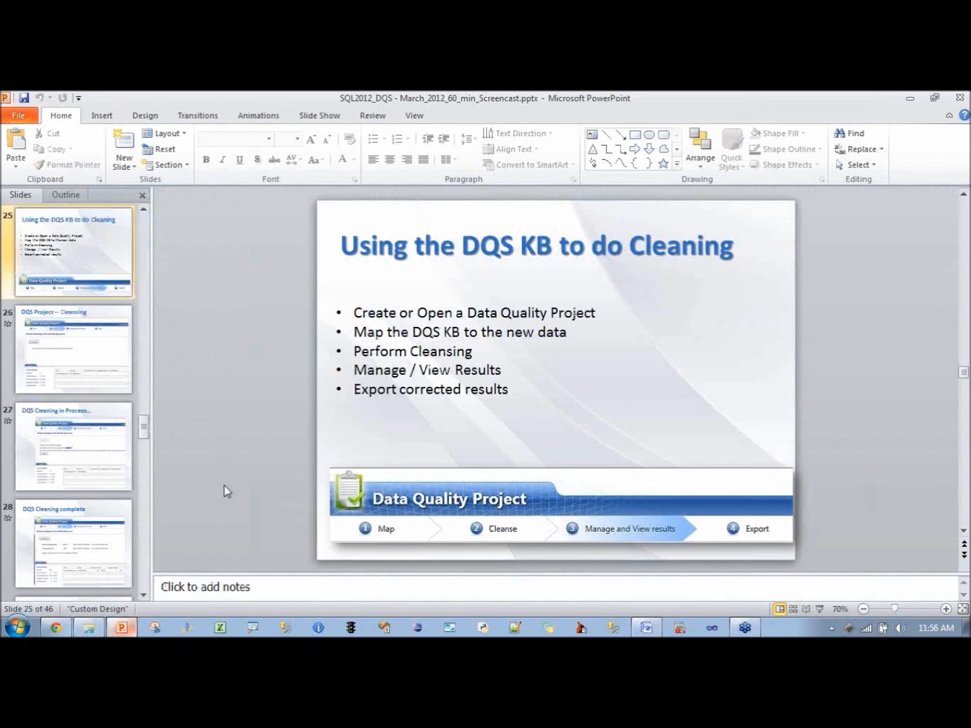
click(72, 372)
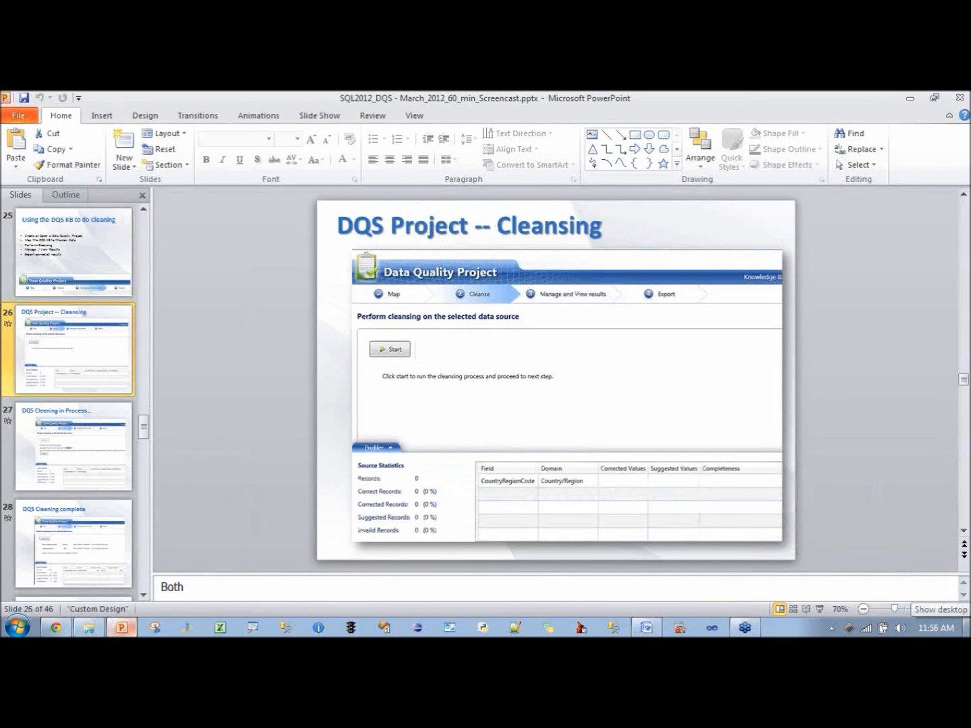
key(Down)
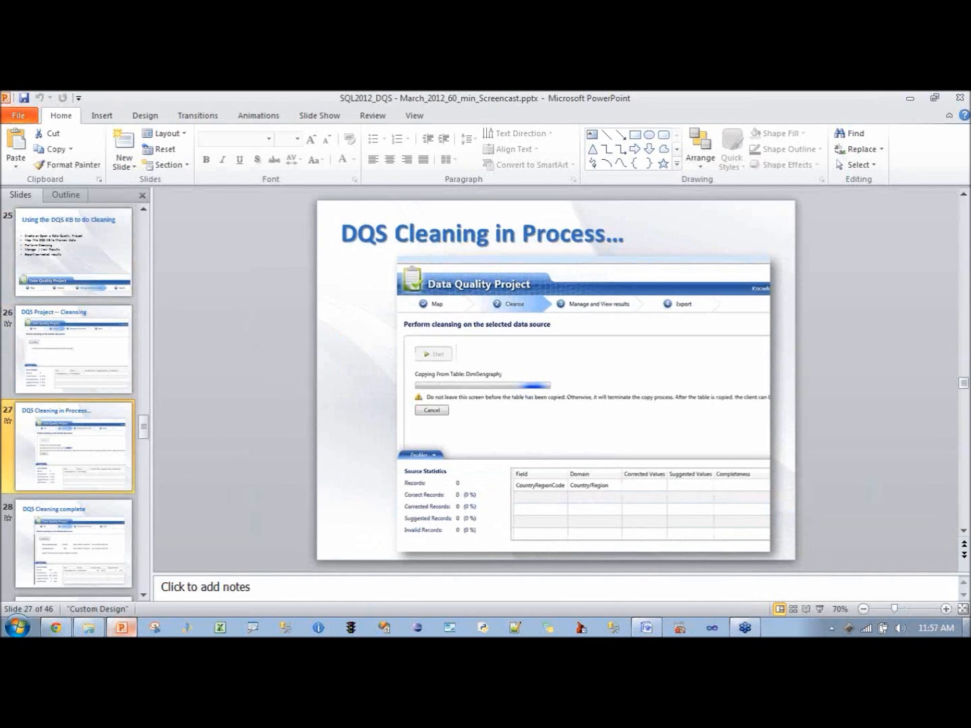
key(Down)
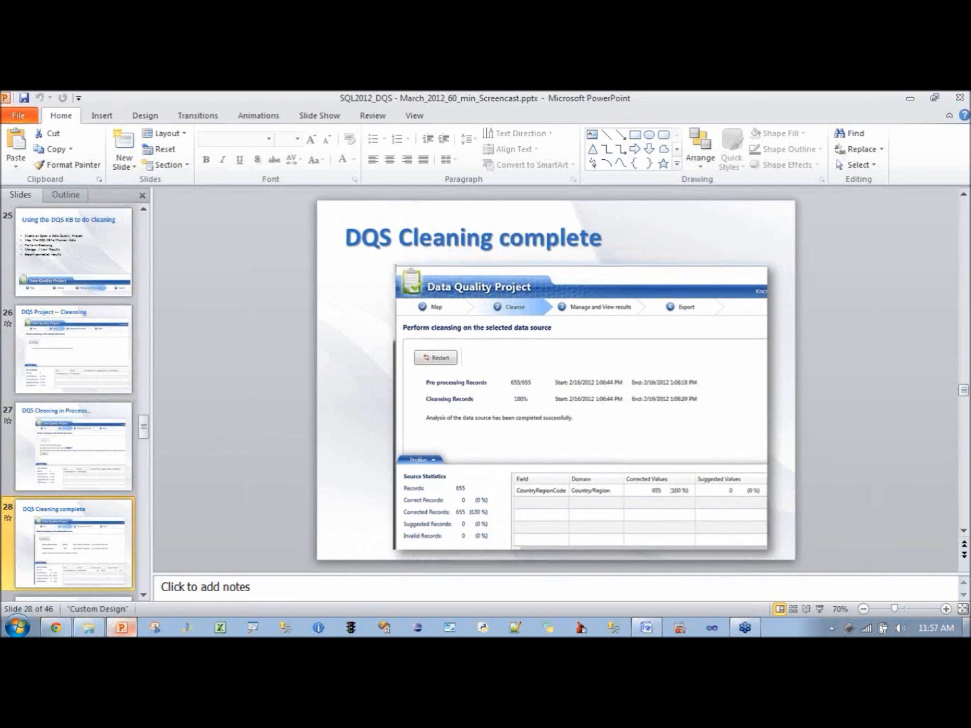
key(Down)
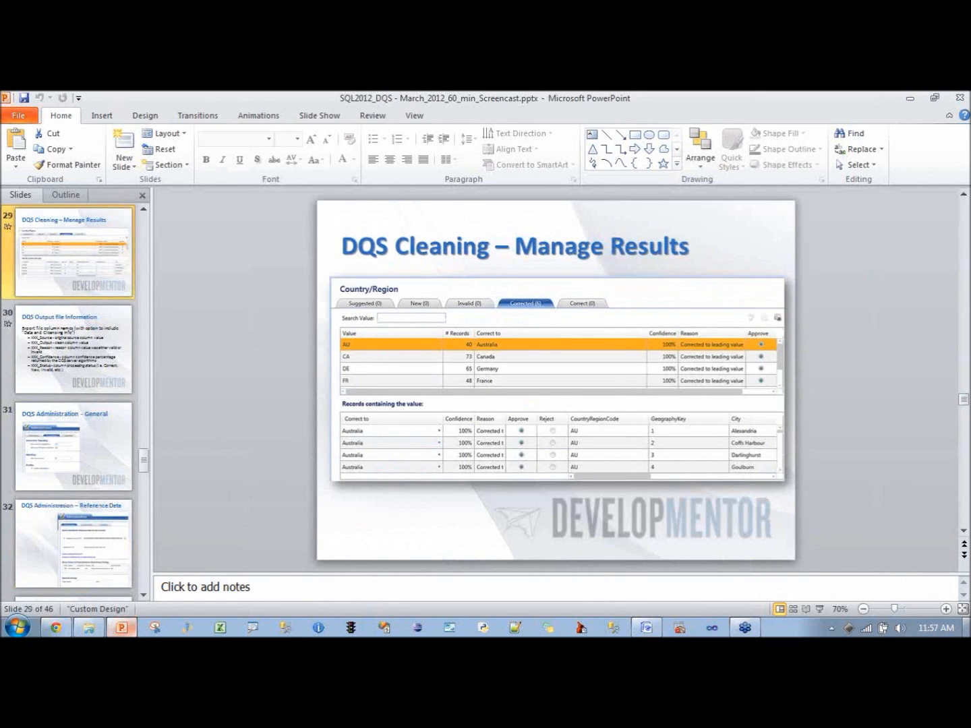
key(Down)
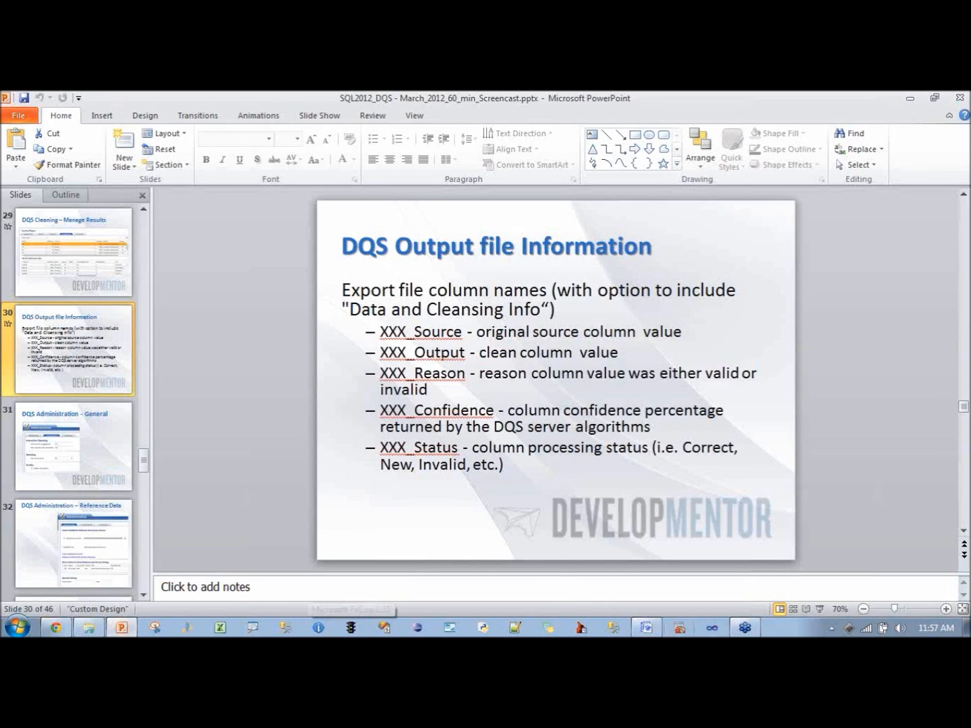
- Switch to Visual Studio and create an Integration Services Project with the default name Integration Services Project1
click(713, 629)
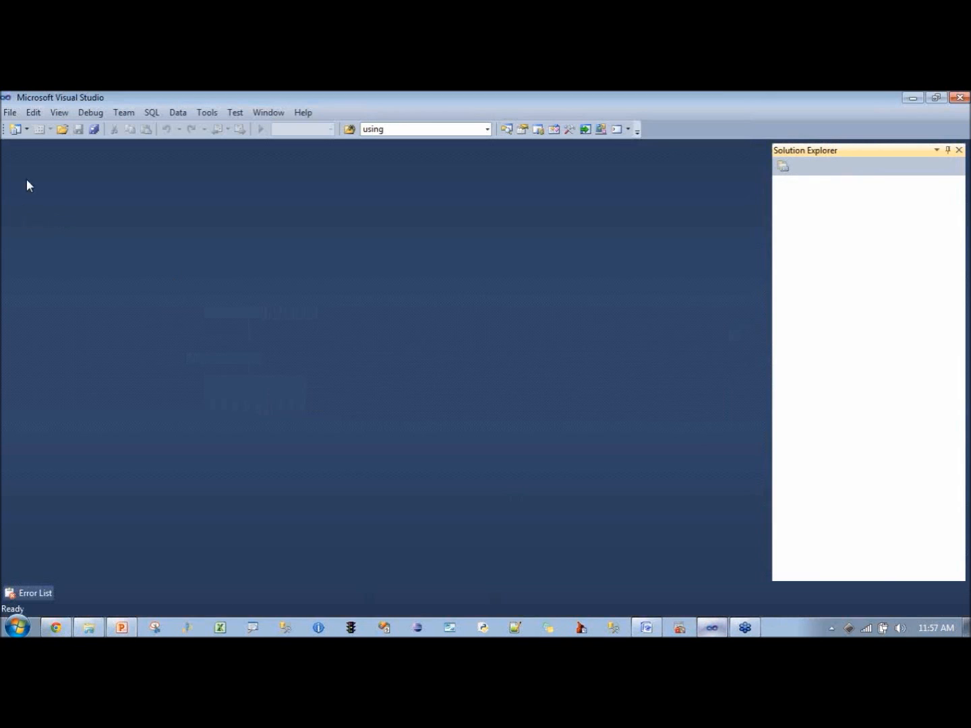
click(13, 116)
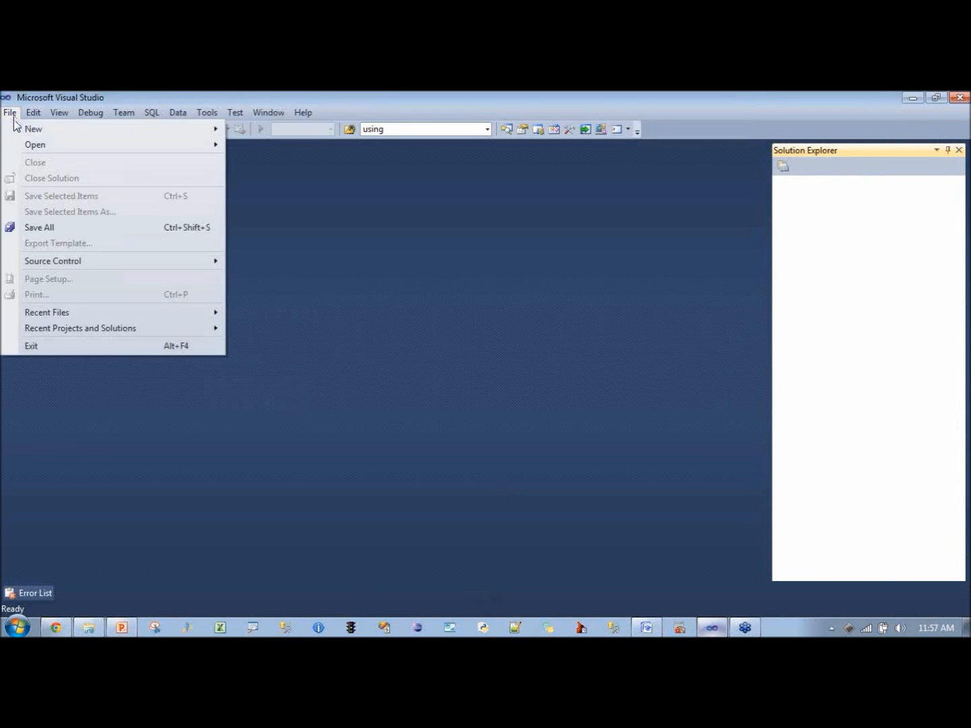
mouse_move(19, 130)
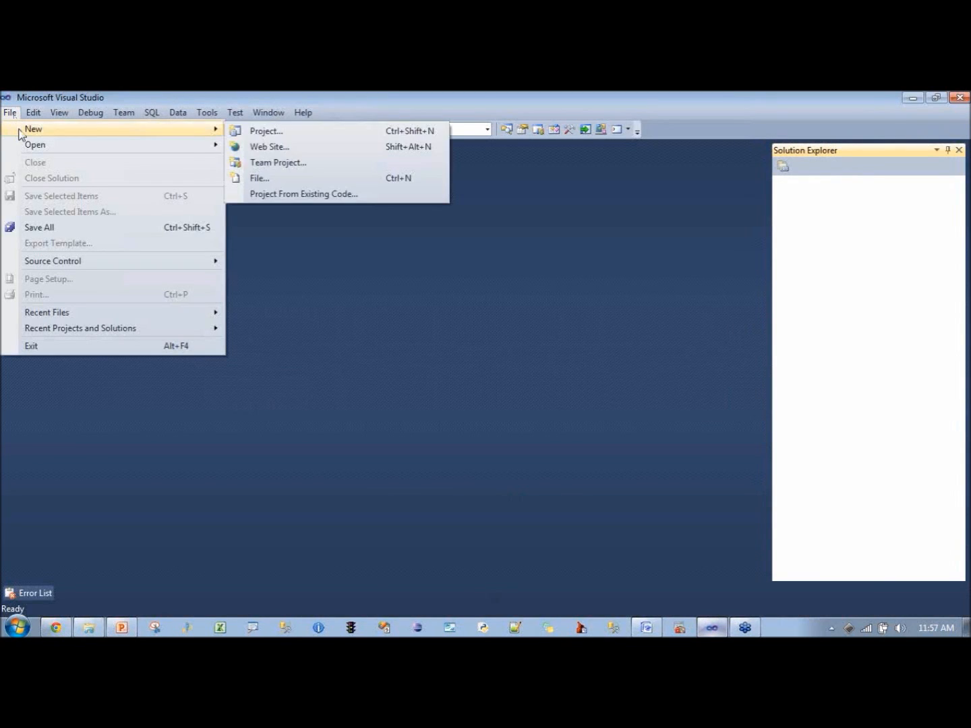
click(263, 133)
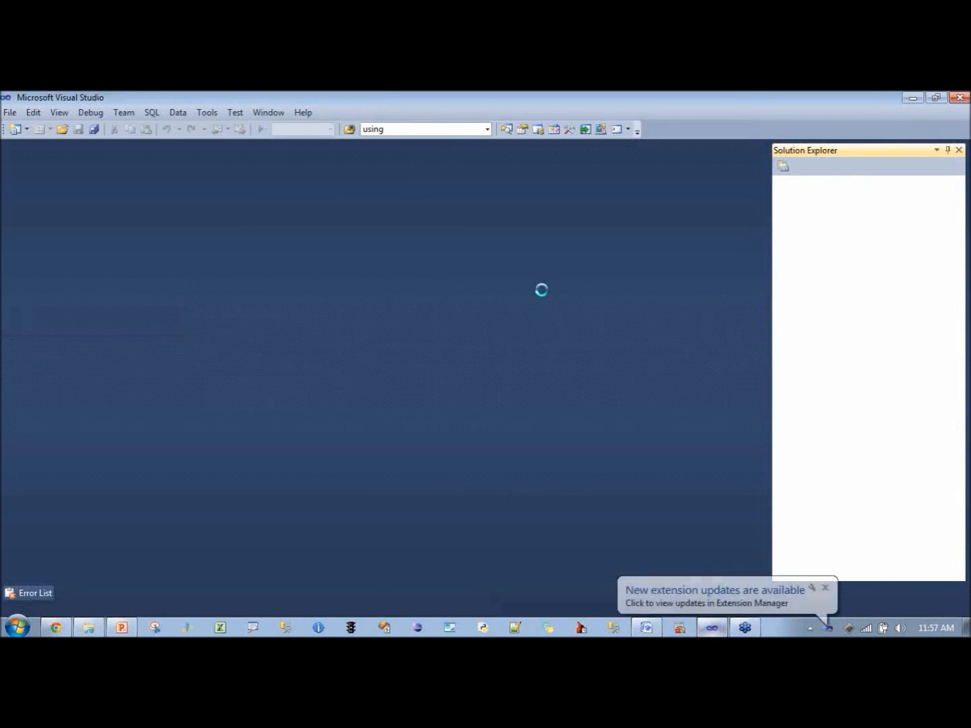
click(825, 588)
click(236, 241)
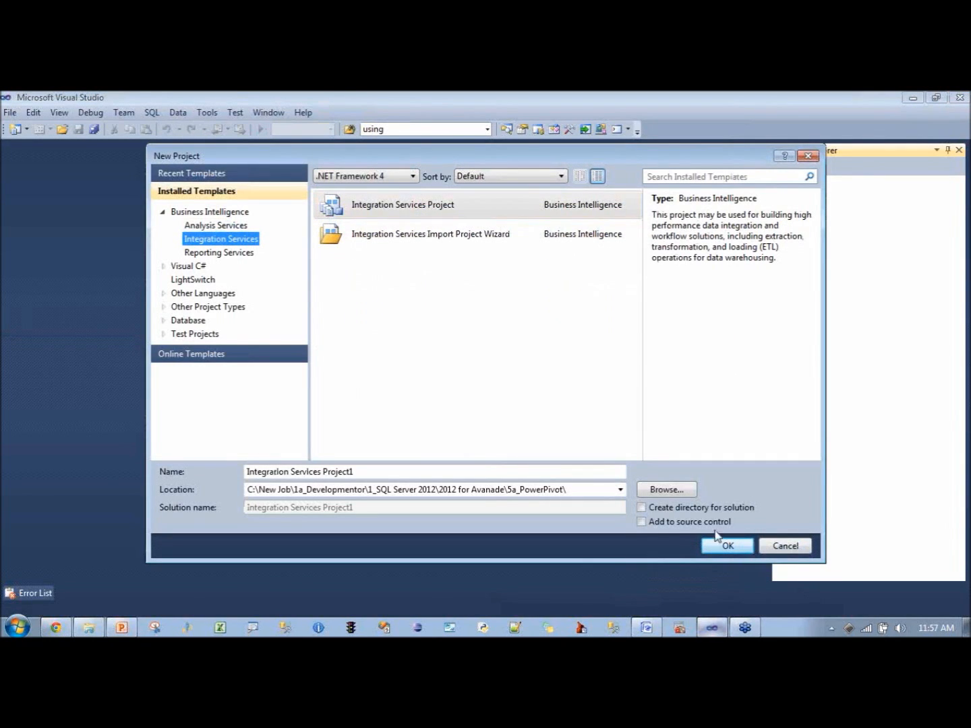
click(713, 548)
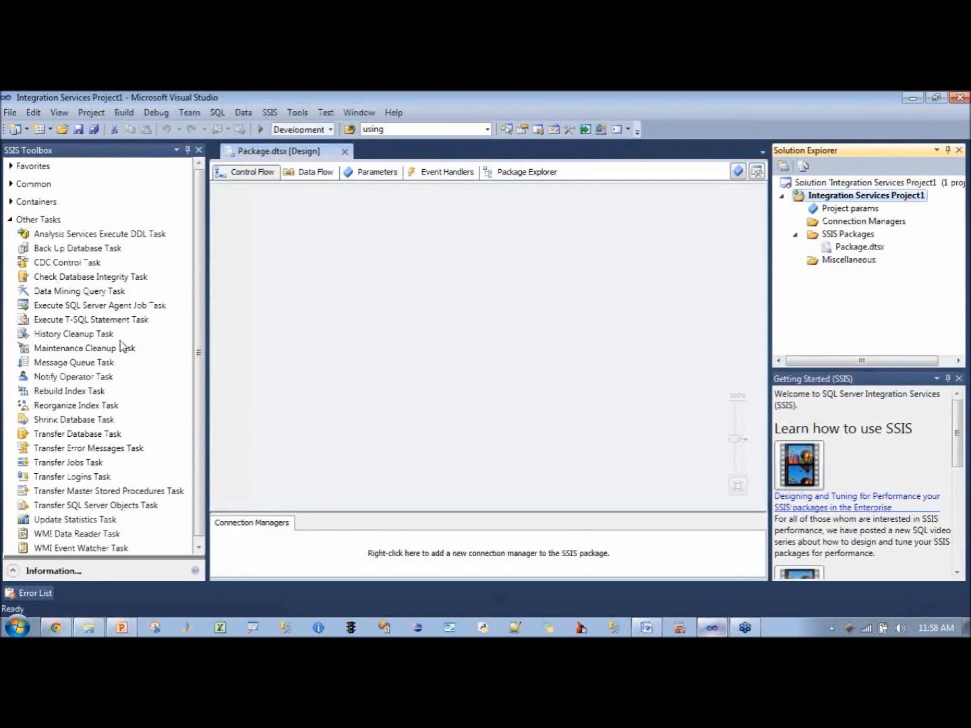
- Add a Data Flow Task to the package's control flow and open its data flow design surface
click(11, 167)
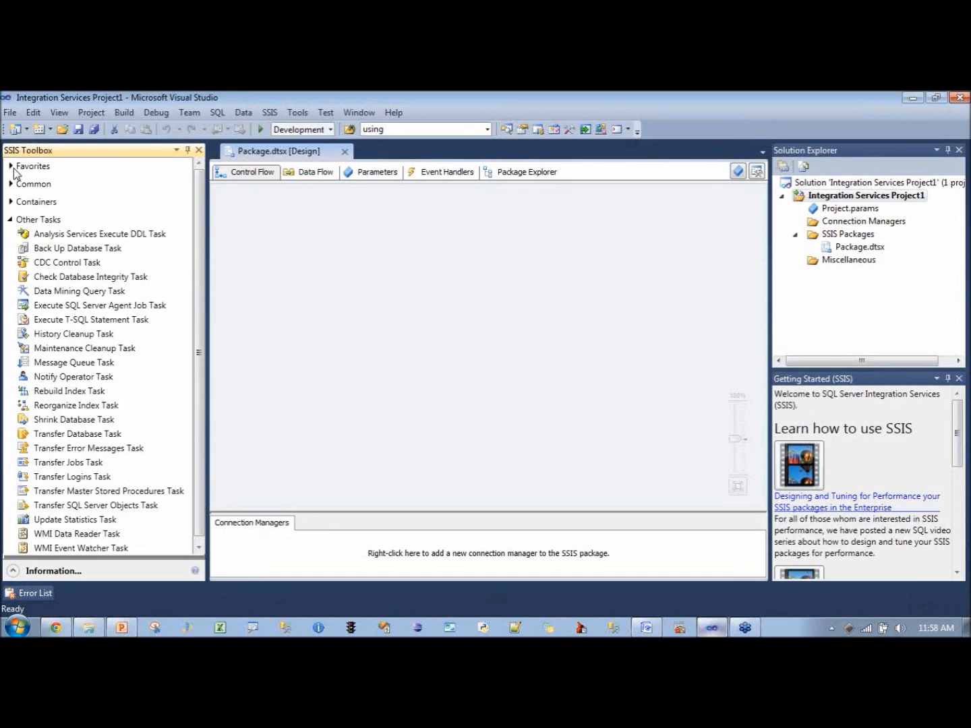
drag(62, 180, 304, 250)
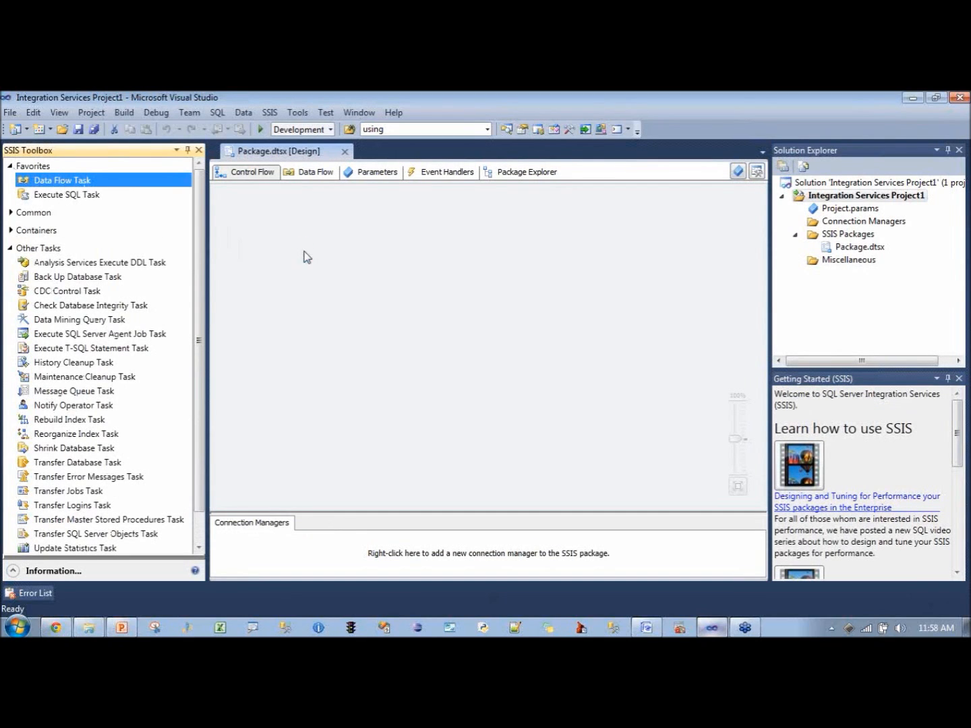
double_click(330, 267)
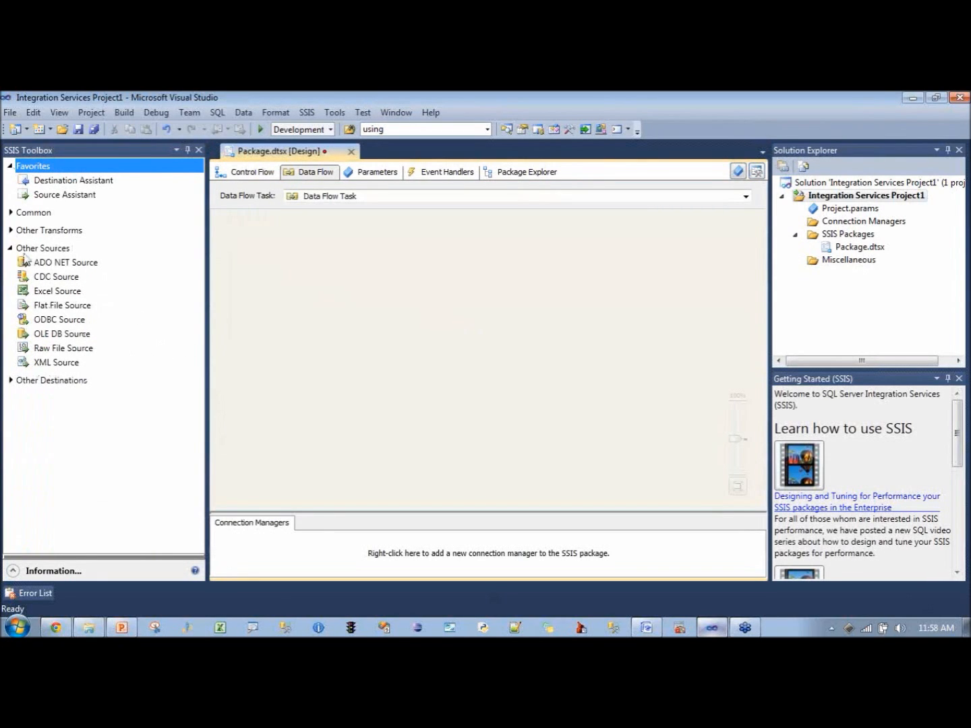
- Add an ADO NET Source to the data flow and a Flat File Destination below it
drag(51, 267, 470, 342)
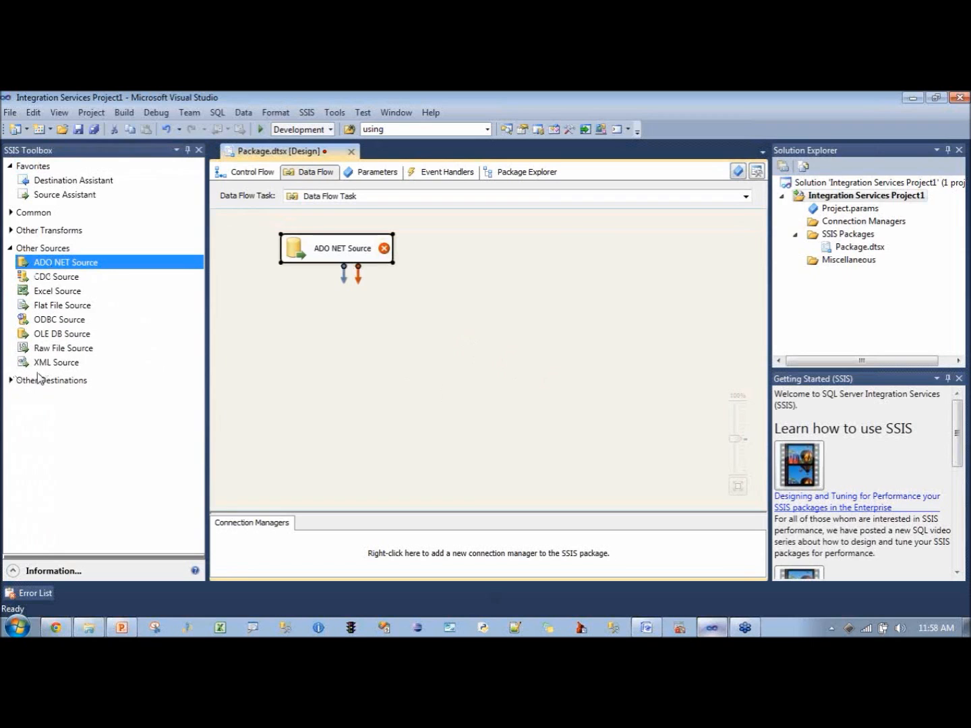
click(11, 380)
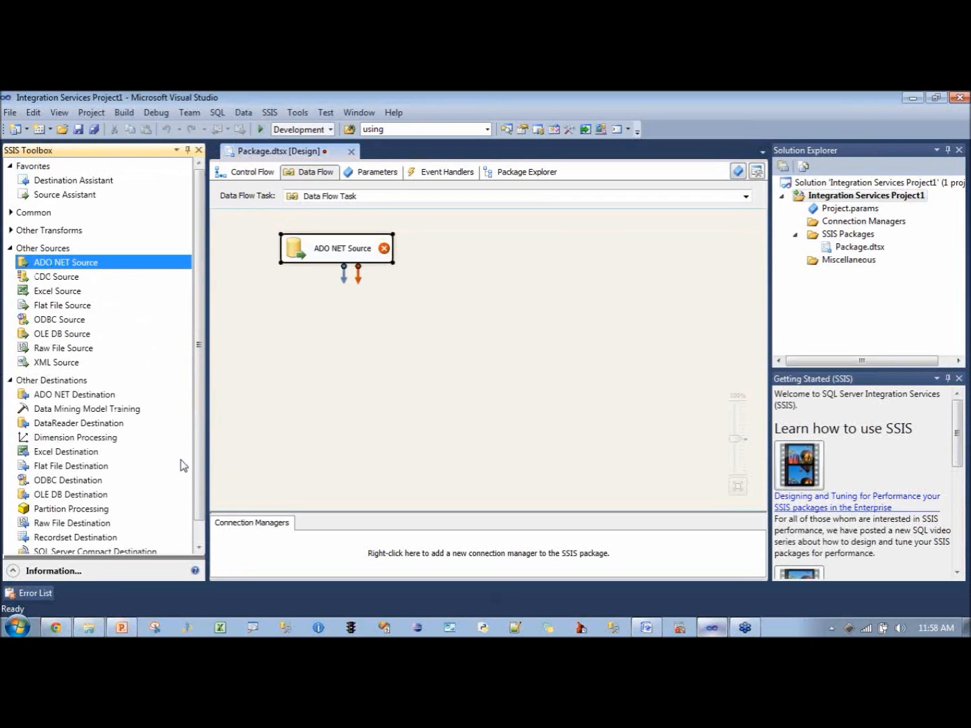
scroll(197, 473, down, 2)
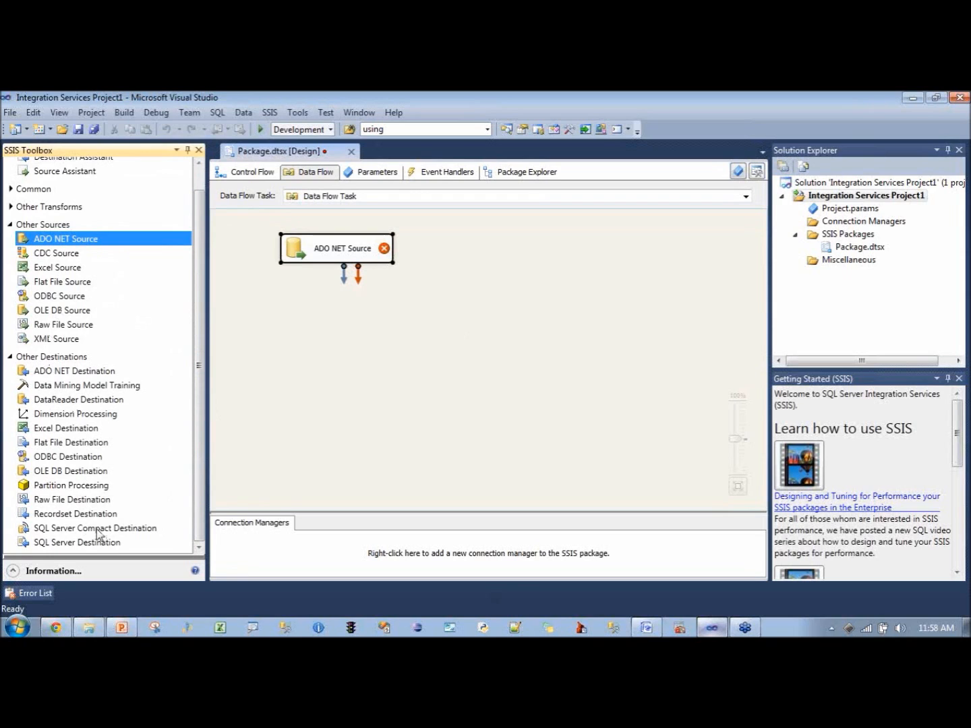
drag(72, 442, 320, 392)
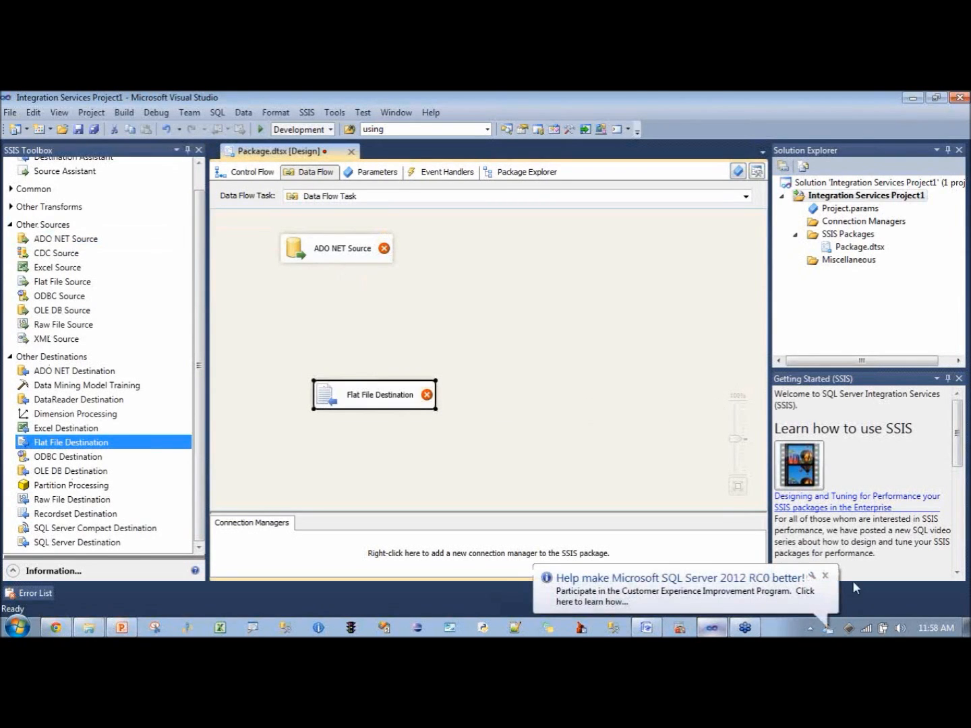
click(823, 576)
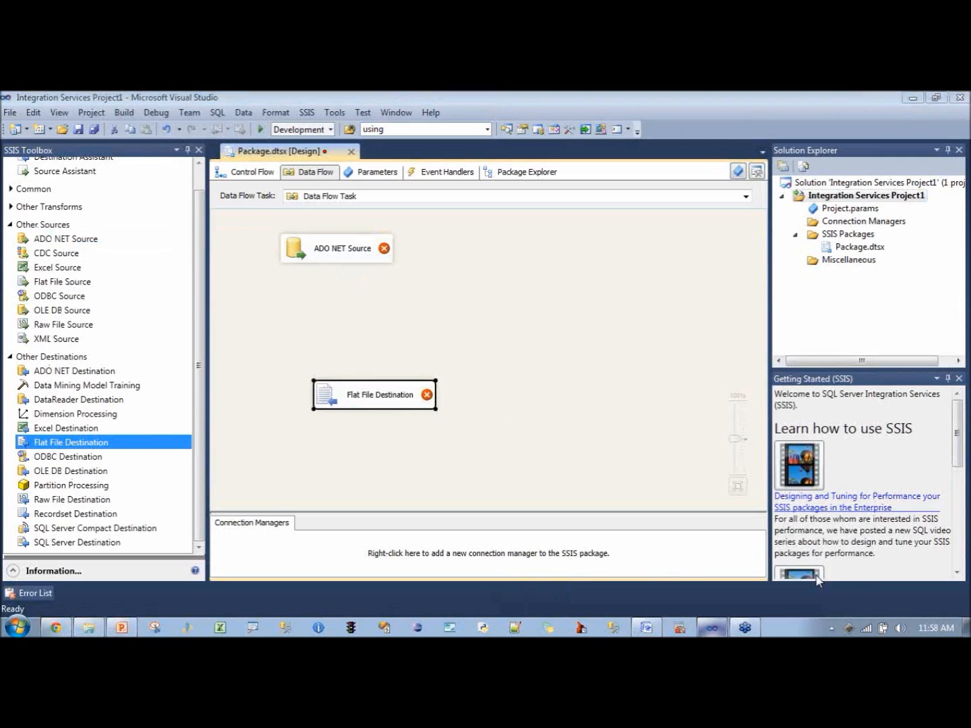
- Add a DQS Cleansing transform to the data flow between the ADO NET Source and the Flat File Destination
click(9, 356)
click(11, 248)
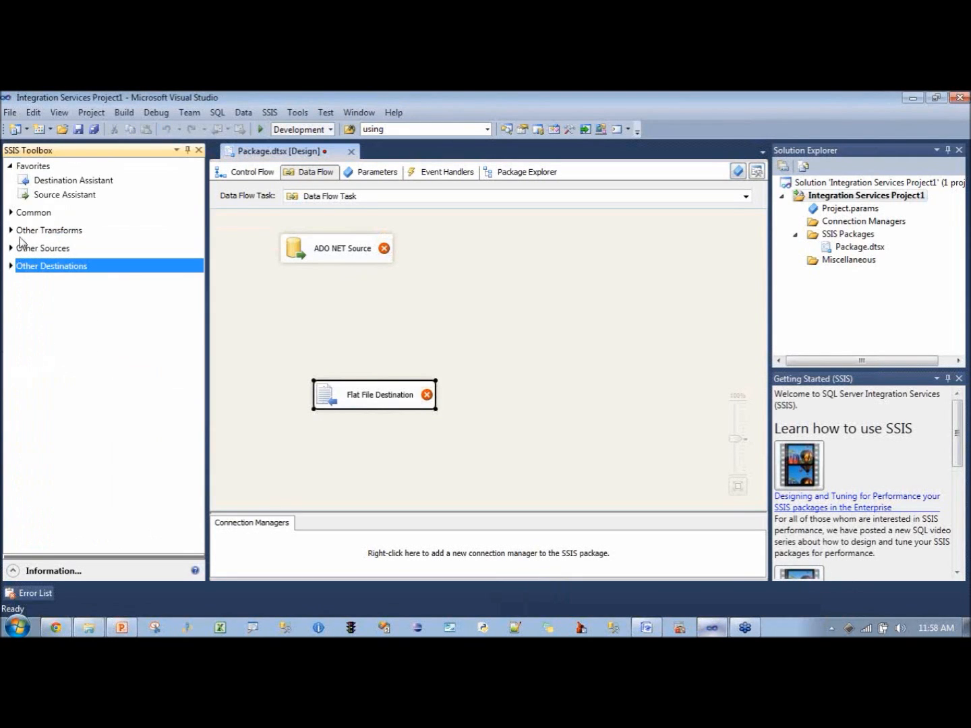
click(11, 231)
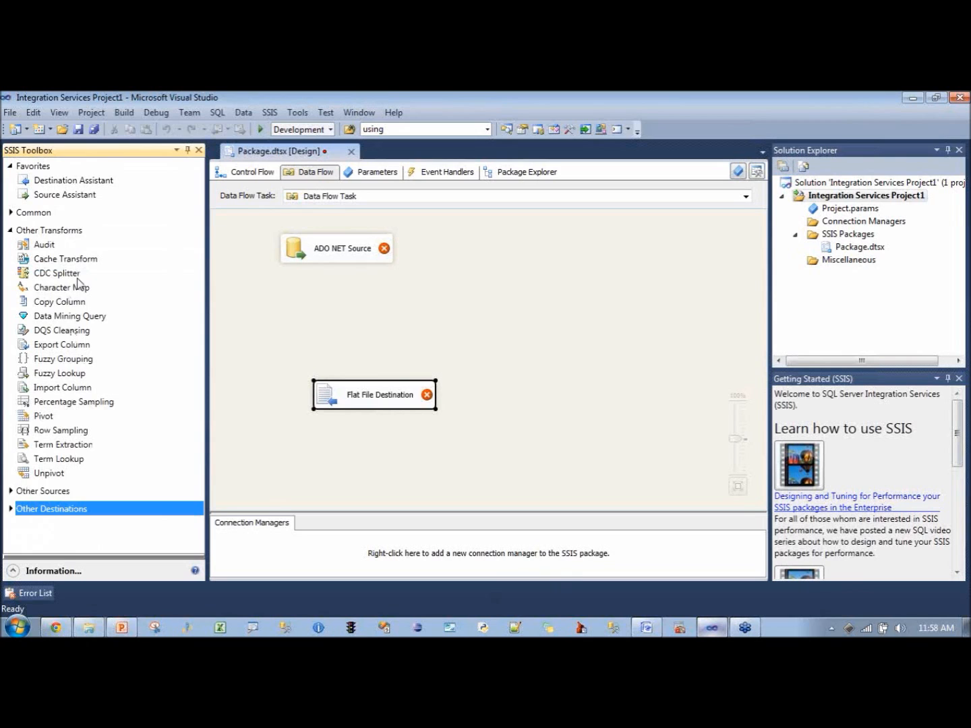
click(69, 332)
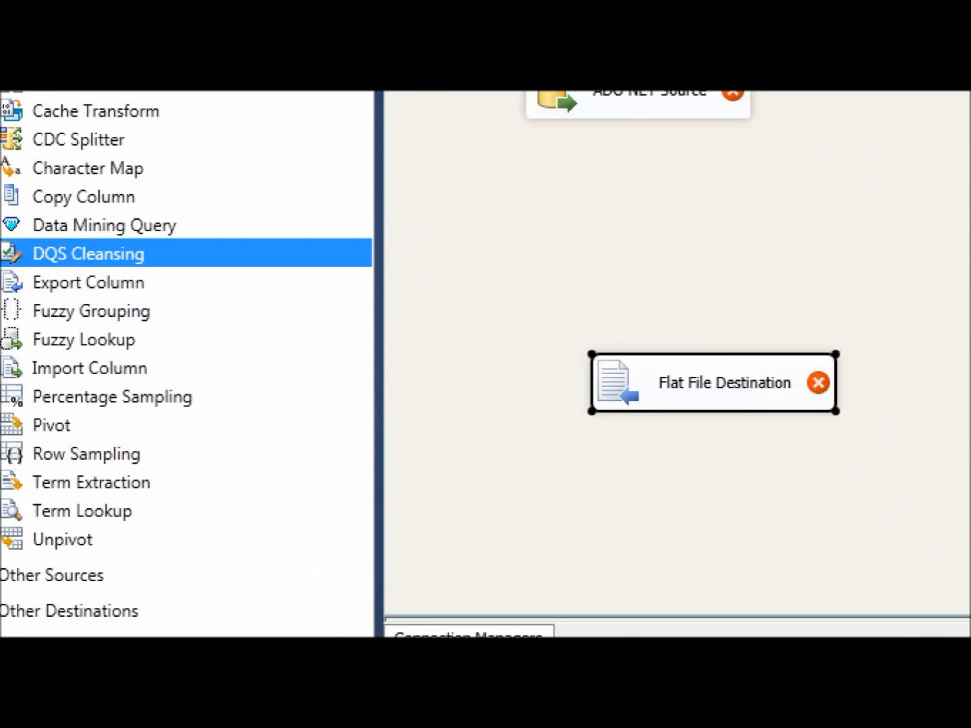
mouse_move(234, 350)
mouse_down()
mouse_move(233, 336)
mouse_move(86, 276)
mouse_move(227, 368)
mouse_move(239, 364)
mouse_up()
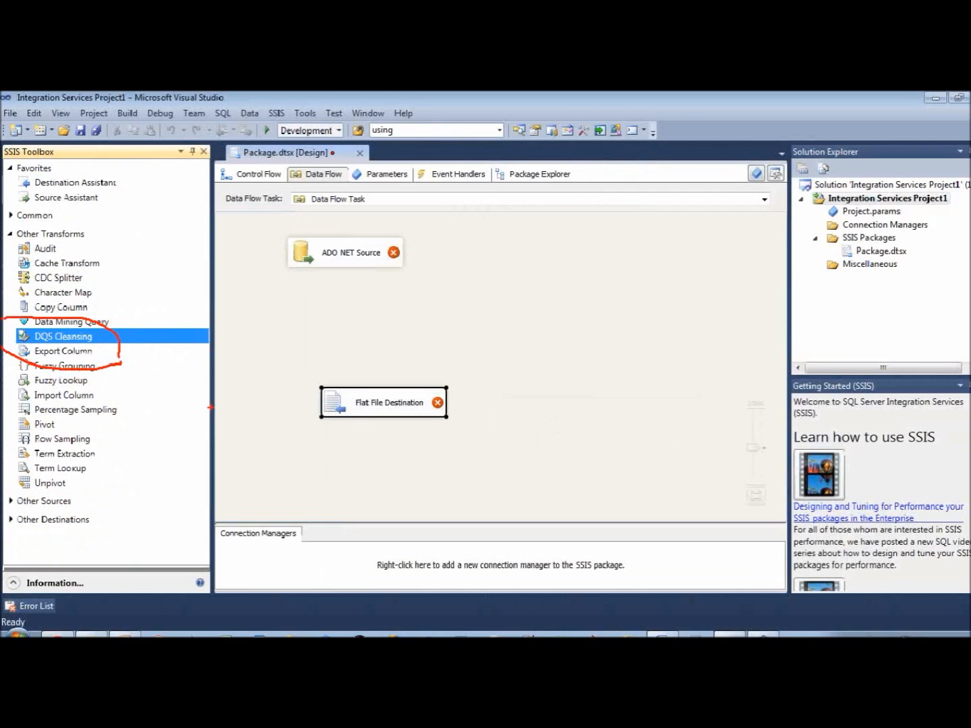
mouse_move(64, 336)
mouse_down()
mouse_move(369, 308)
mouse_move(358, 311)
mouse_up()
- Give the ADO NET Source a connection manager based on the existing llangit-pc\rc0.AdventureWorks2008R2 data connection
click(349, 257)
right_click(348, 258)
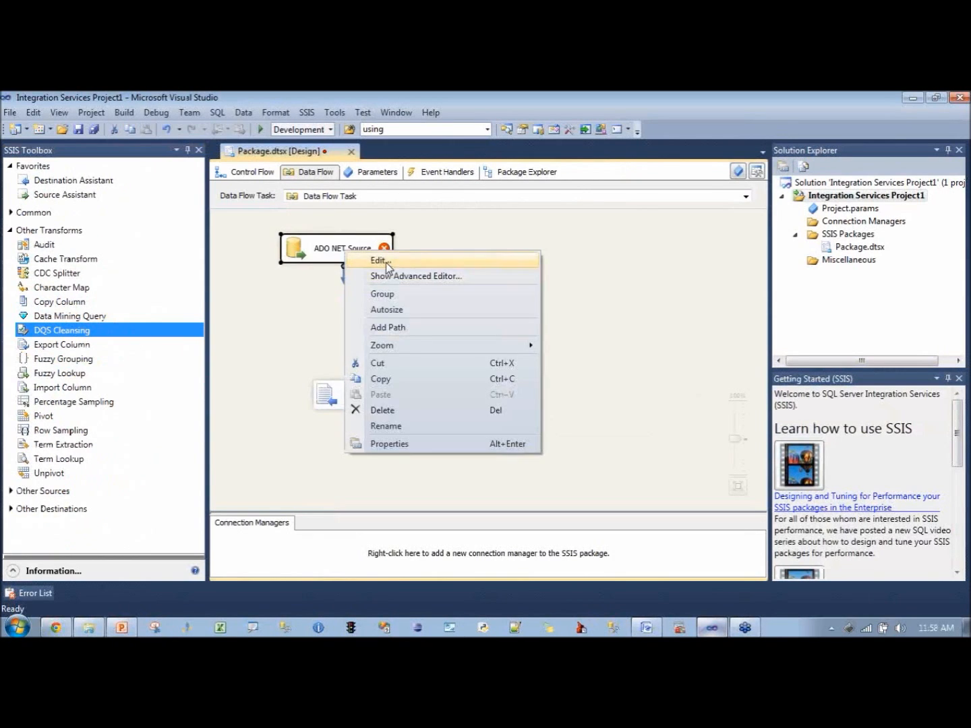
click(578, 301)
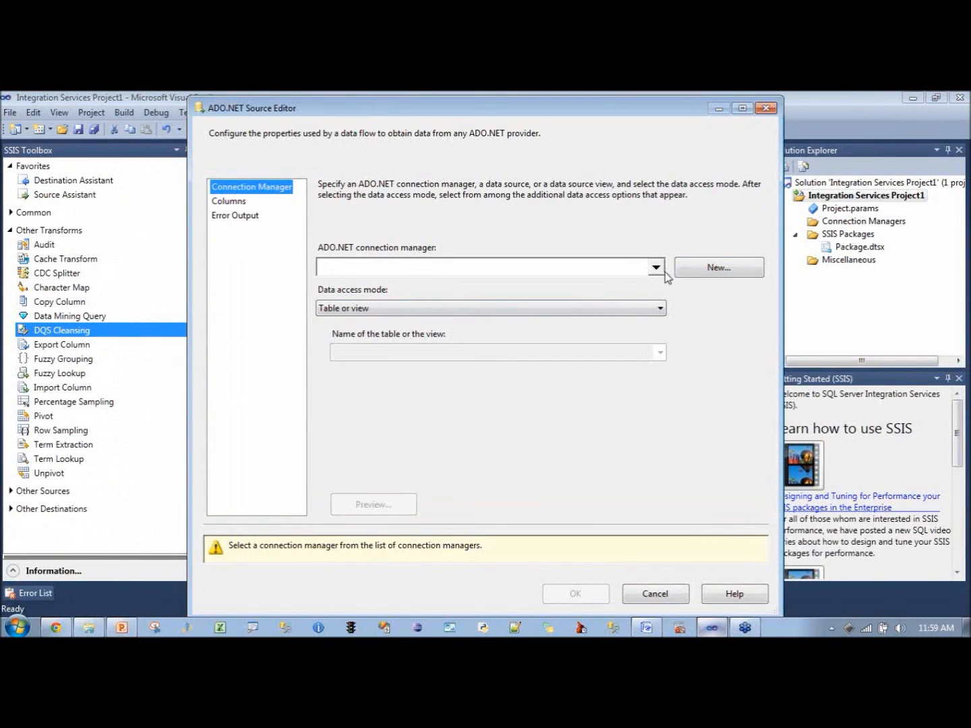
click(704, 270)
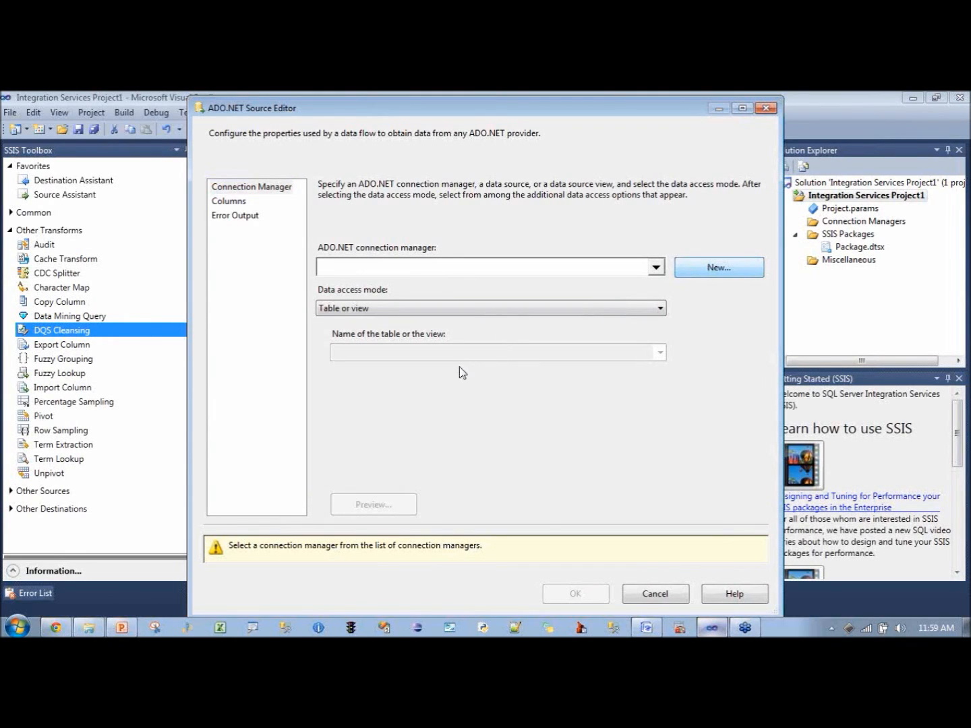
click(585, 525)
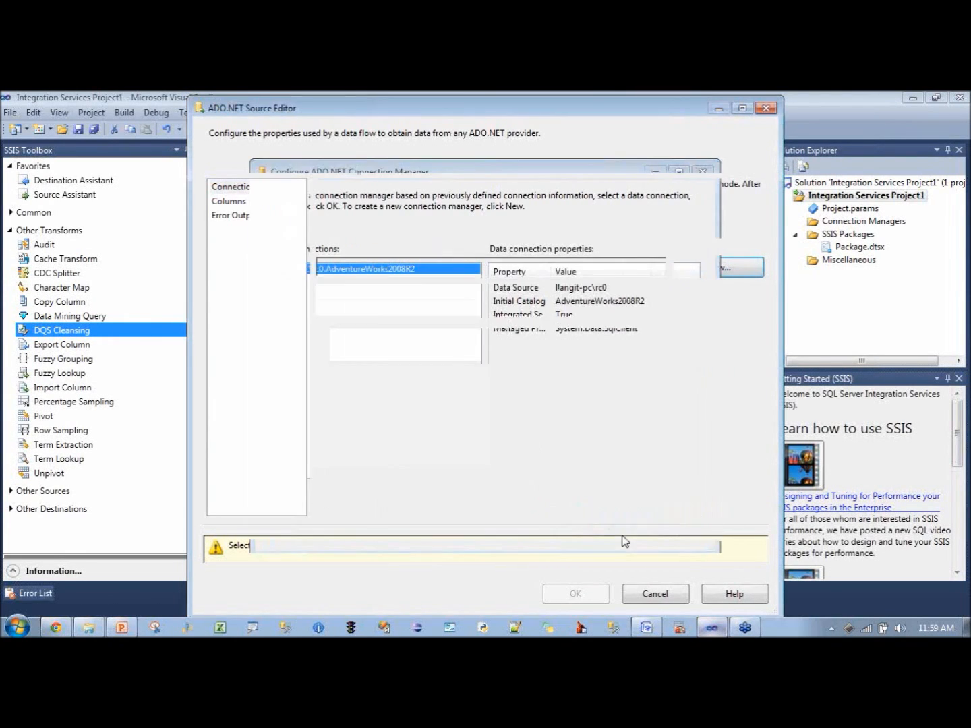
- Set the ADO NET Source to read the "Person"."Address" table, review its columns, and accept the source settings
click(660, 353)
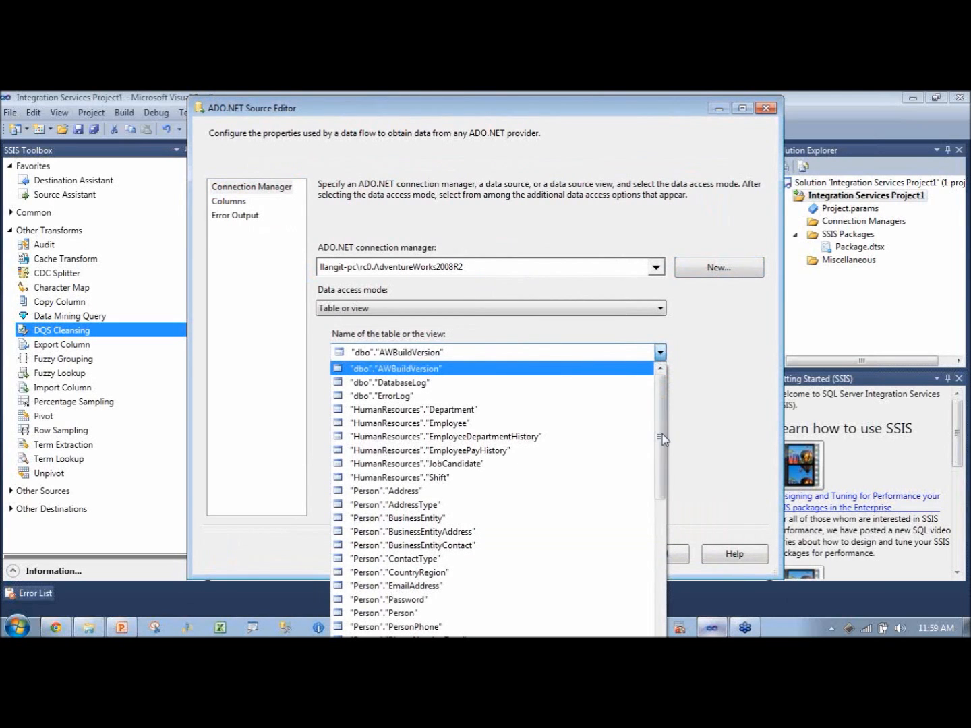
click(602, 498)
click(235, 210)
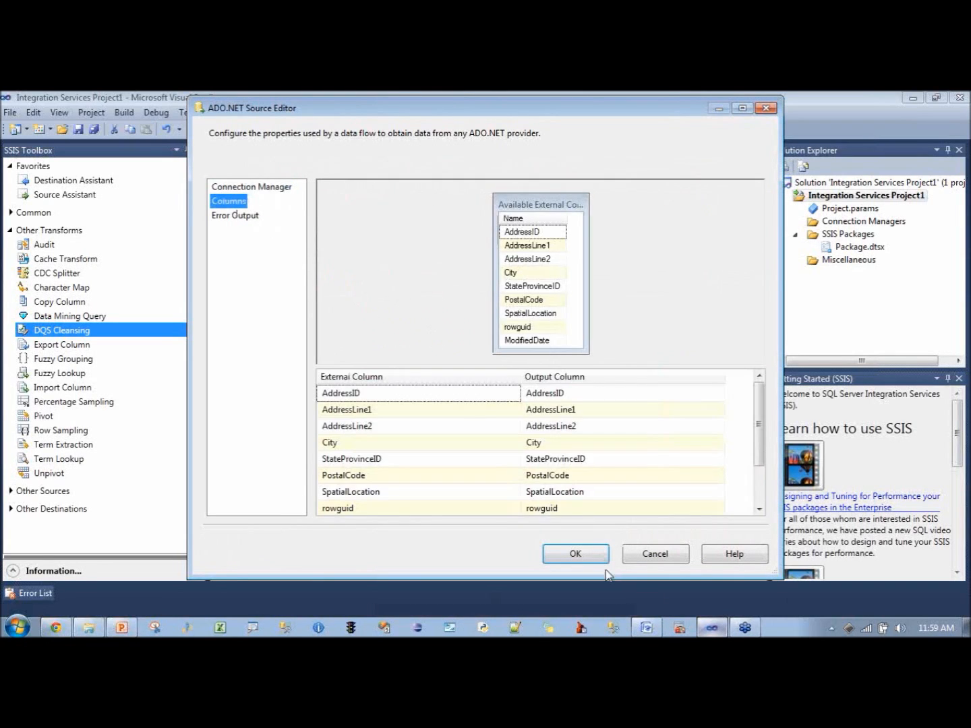
click(572, 554)
- Connect the ADO NET Source's data output to the DQS Cleansing transform and open the transform's editor
click(339, 252)
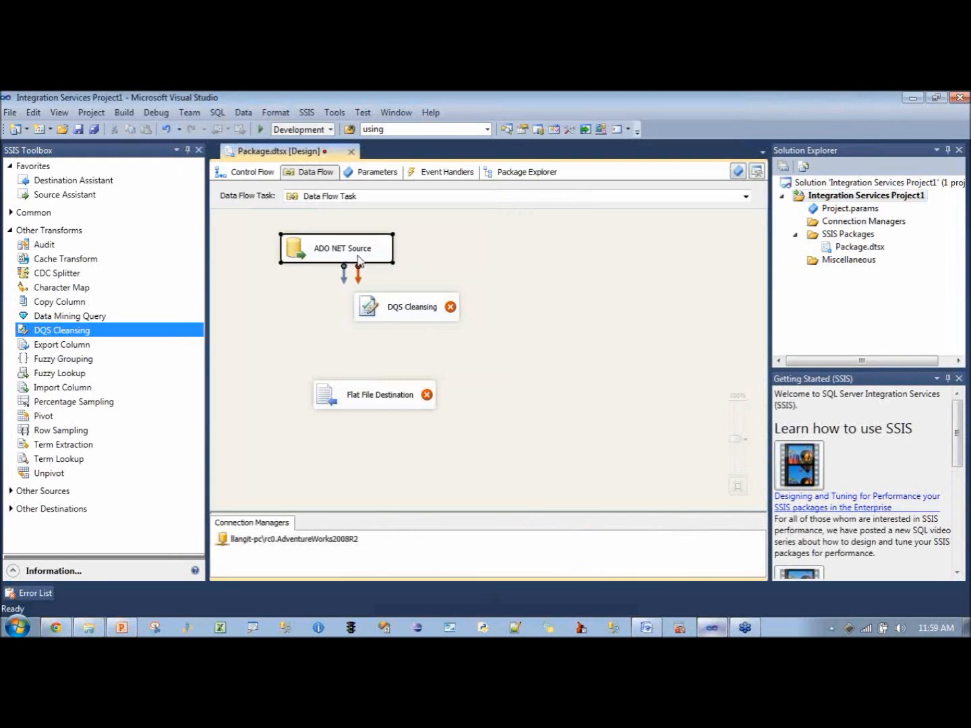
drag(343, 274, 411, 309)
right_click(410, 298)
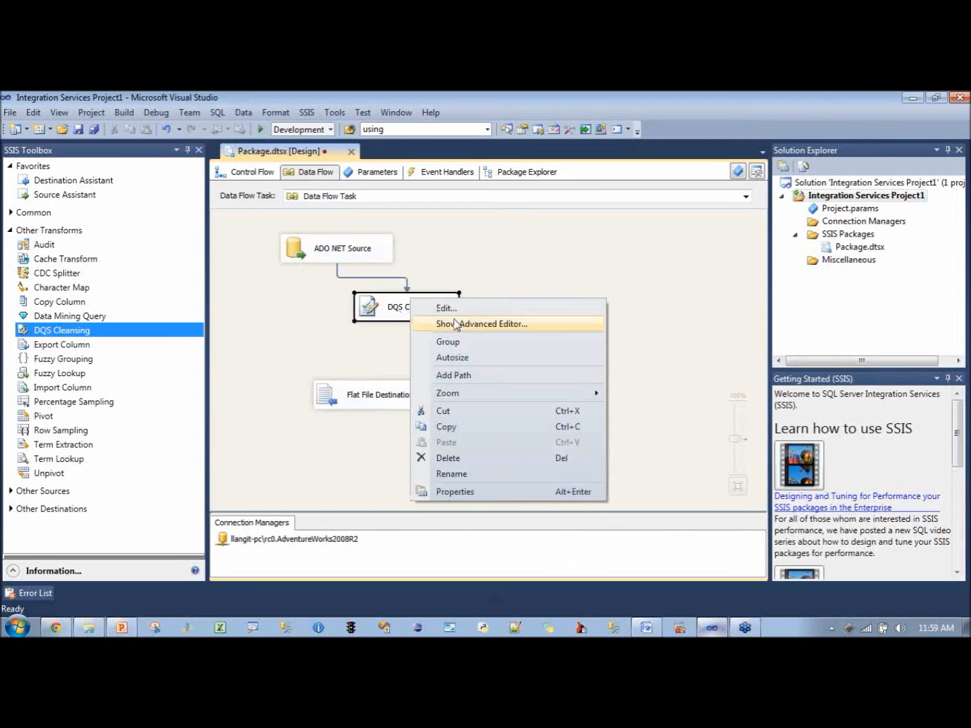
click(446, 308)
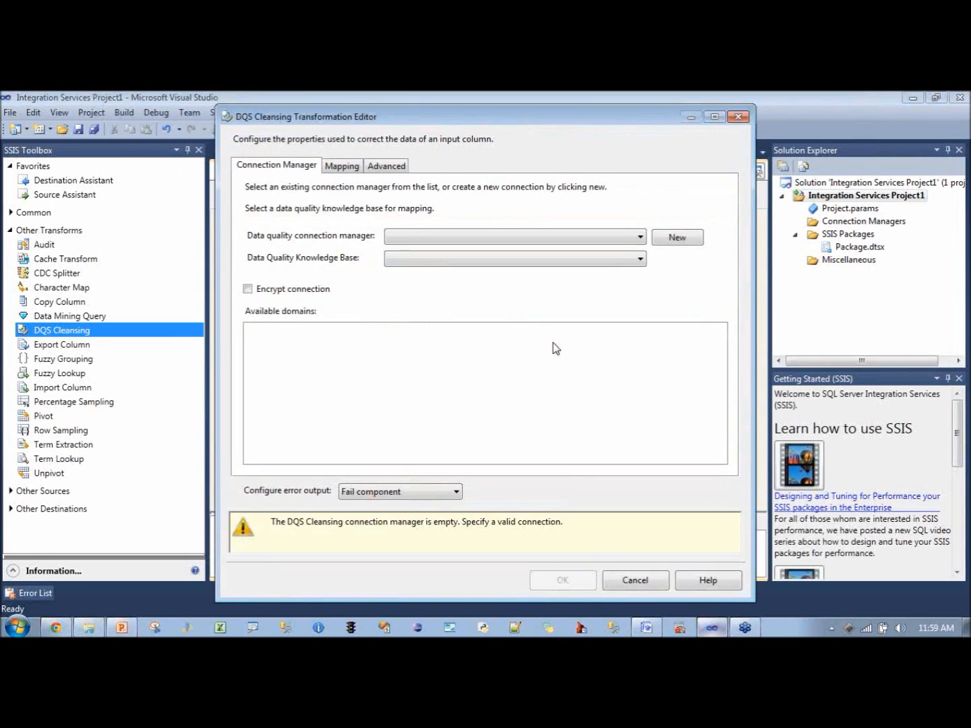
- Create a DQS connection for the transform with server name llangit-pc and try to list its knowledge bases
click(638, 238)
click(665, 240)
click(665, 238)
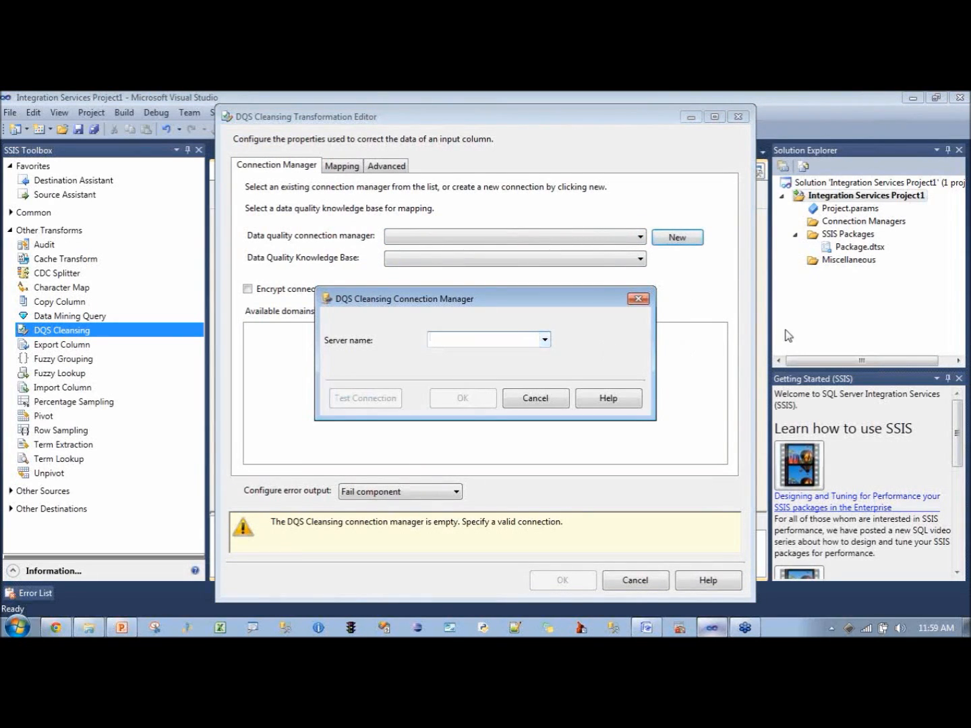
text(Ilangit-pc)
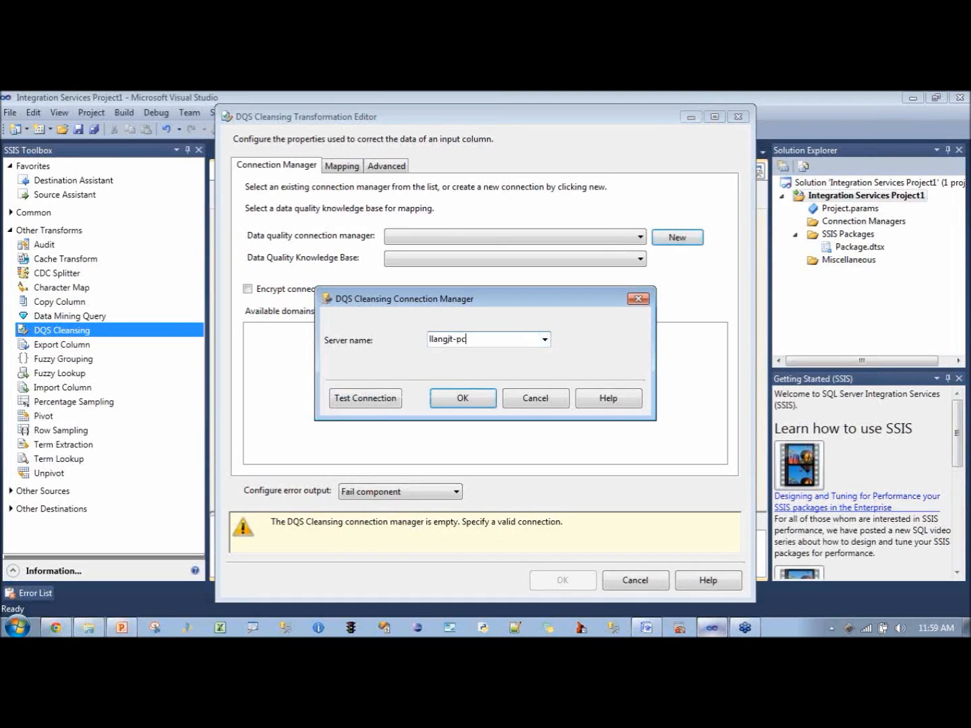
click(465, 399)
click(640, 260)
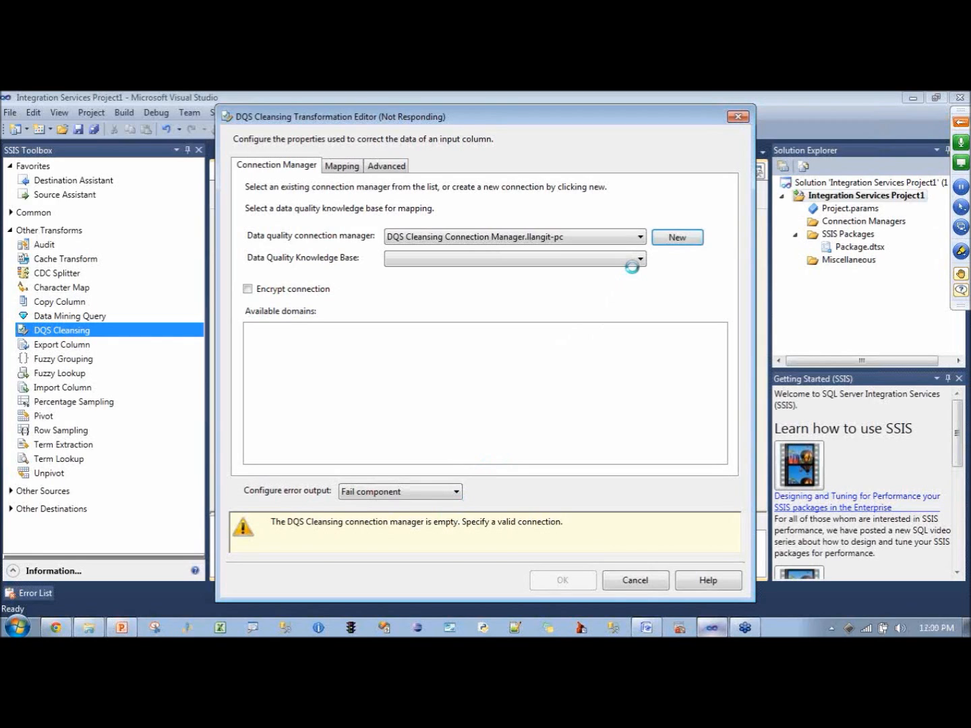
- Switch to PowerPoint, review the slide "DQS Cleansing Task in SSIS", and return to Visual Studio
click(58, 631)
click(134, 630)
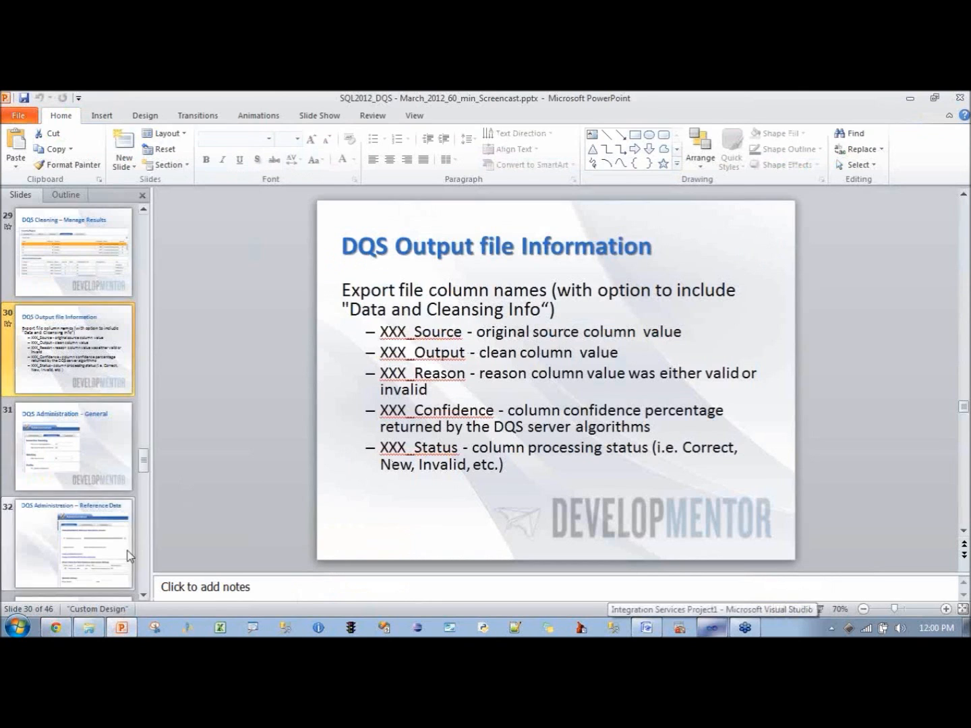
click(143, 596)
click(142, 597)
click(143, 596)
click(143, 596)
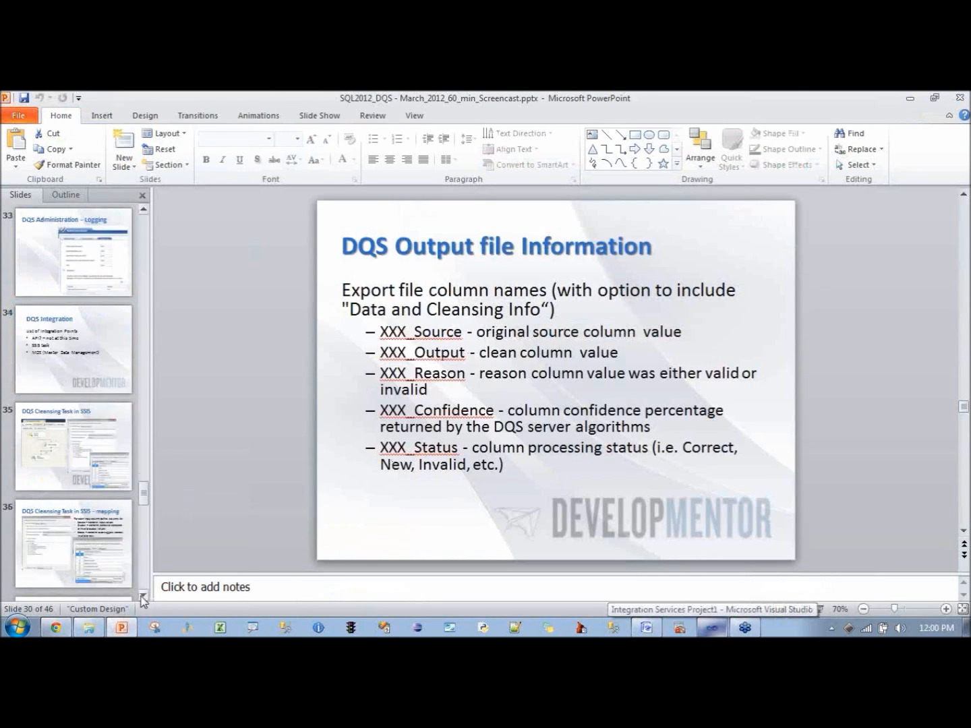
click(143, 596)
click(58, 351)
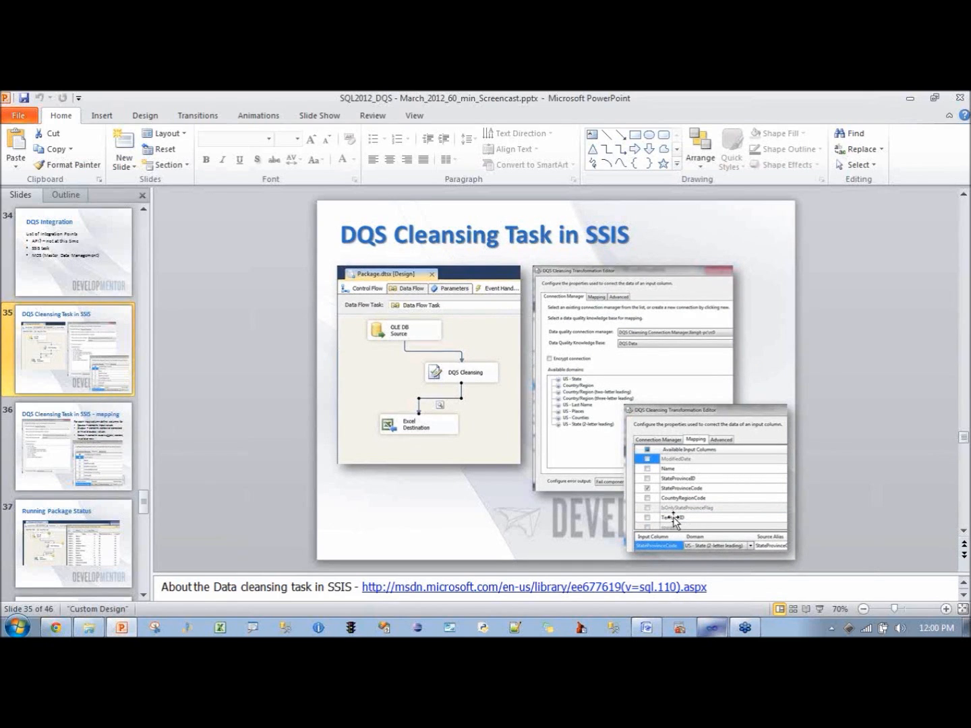
click(712, 628)
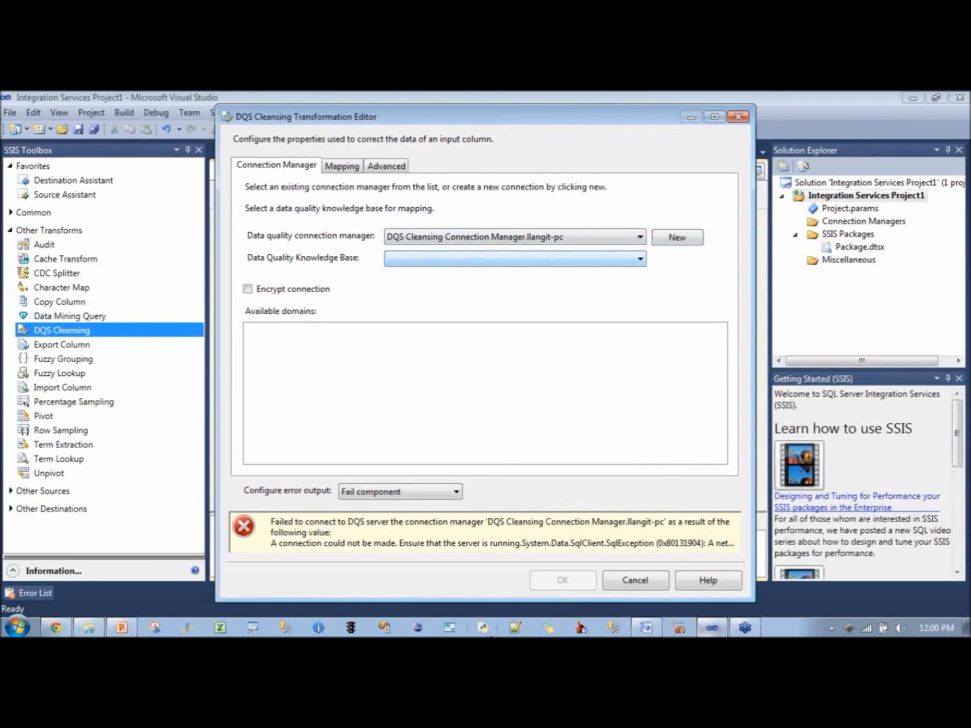
- Check the server name in Data Quality Services, create a DQS connection to llangit-pc\rc0 in Visual Studio, and select the MyGeography knowledge base
click(647, 628)
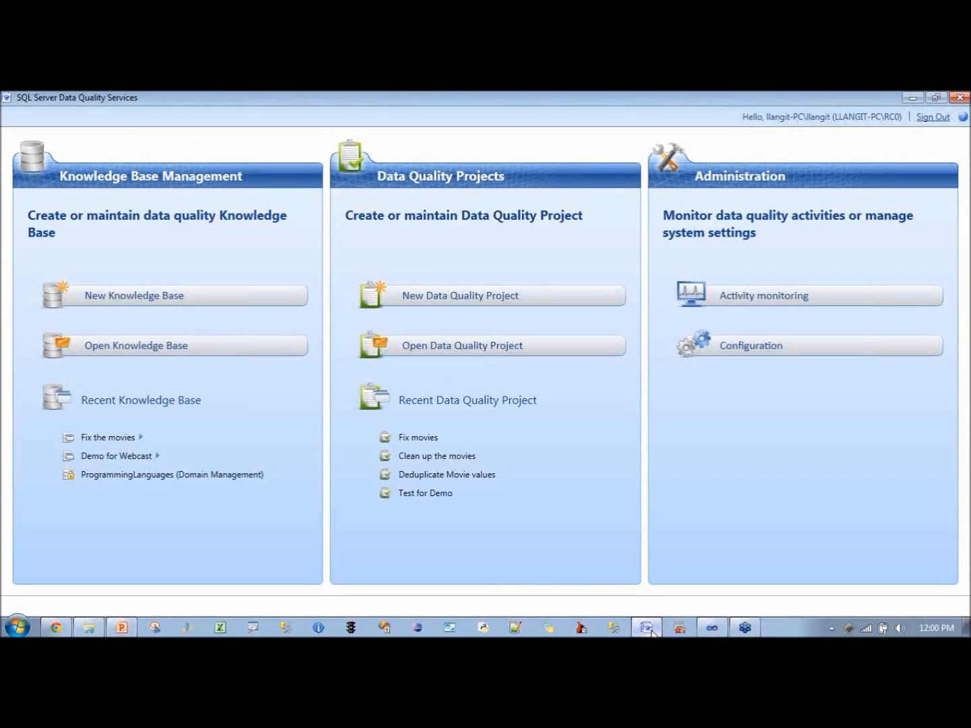
click(711, 628)
click(658, 241)
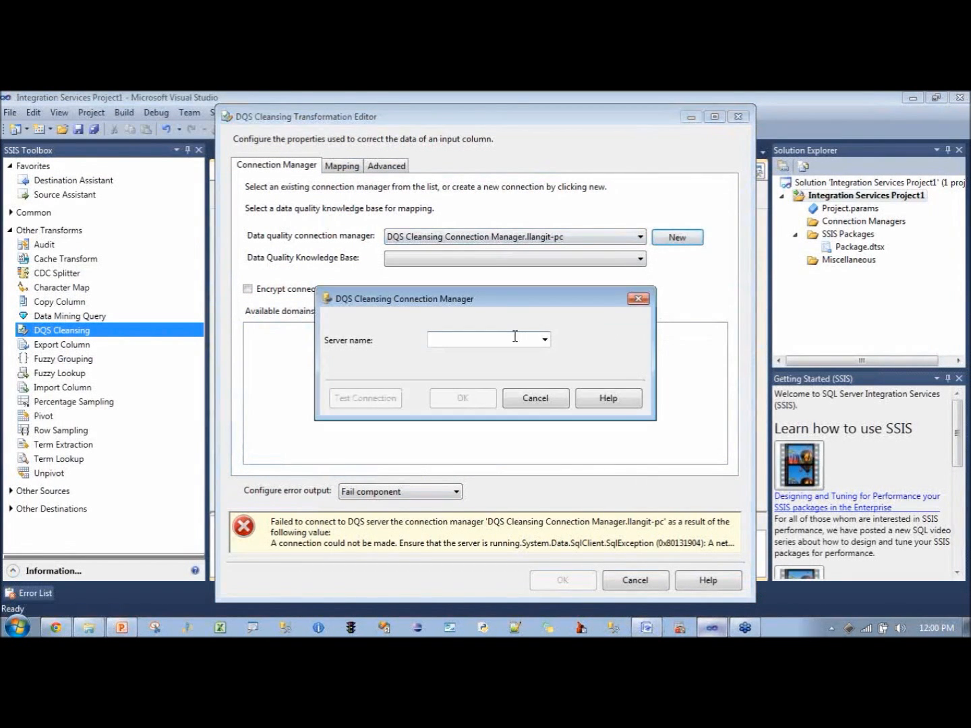
text(llangit-pc\rc0)
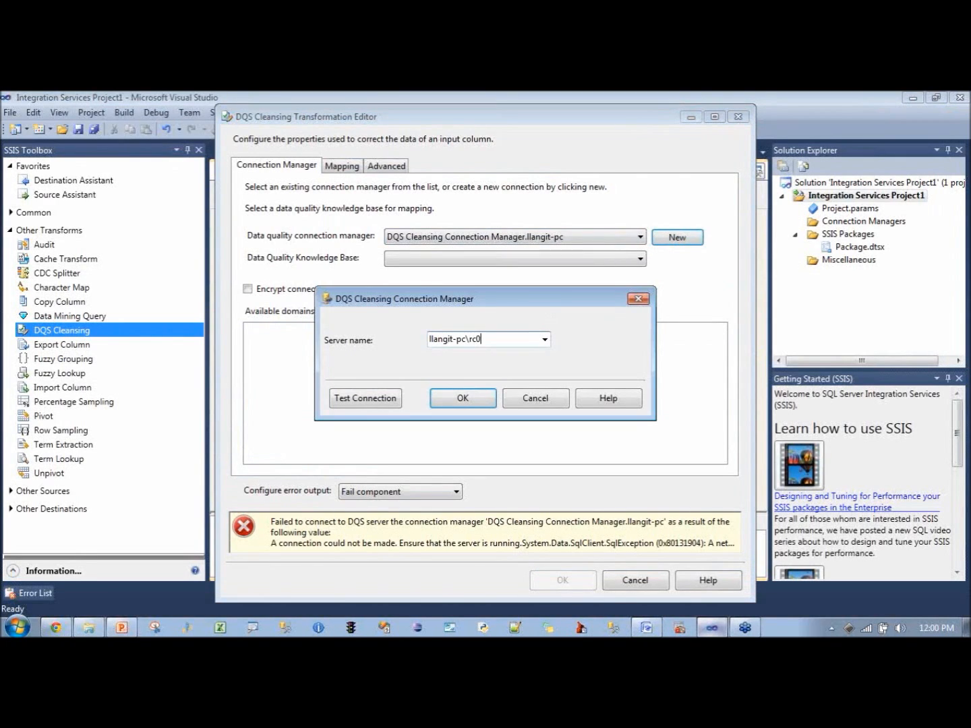
click(464, 398)
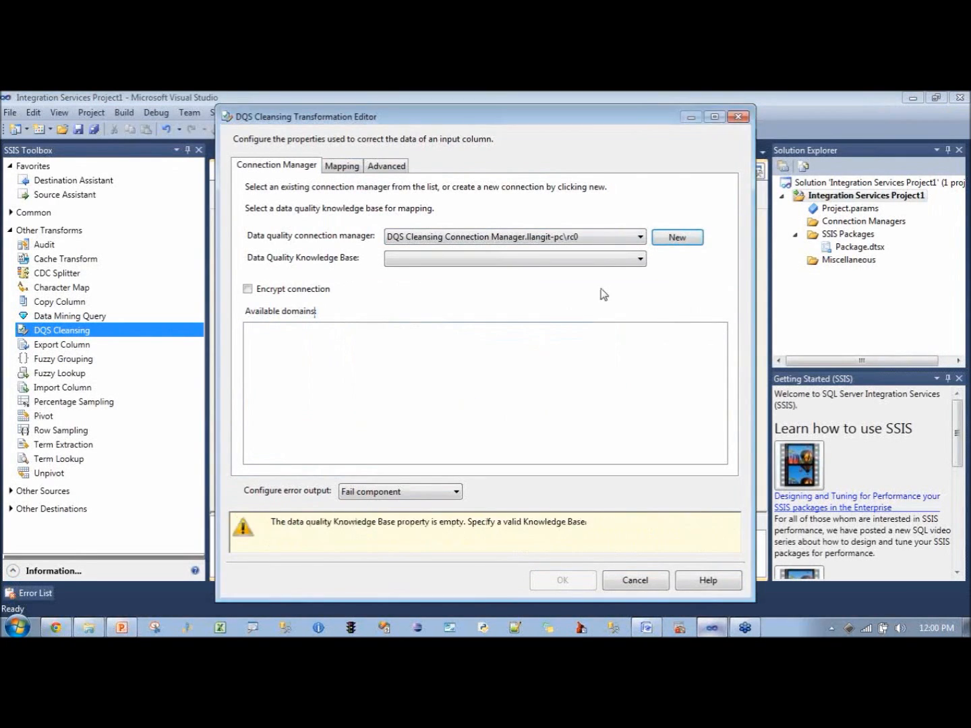
click(640, 261)
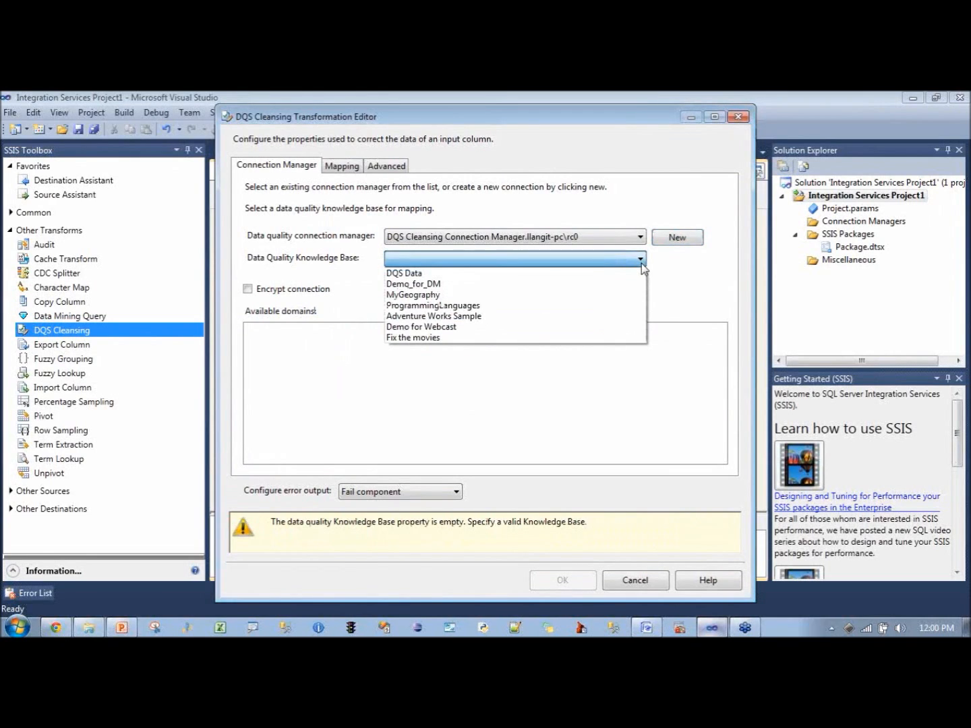
click(606, 296)
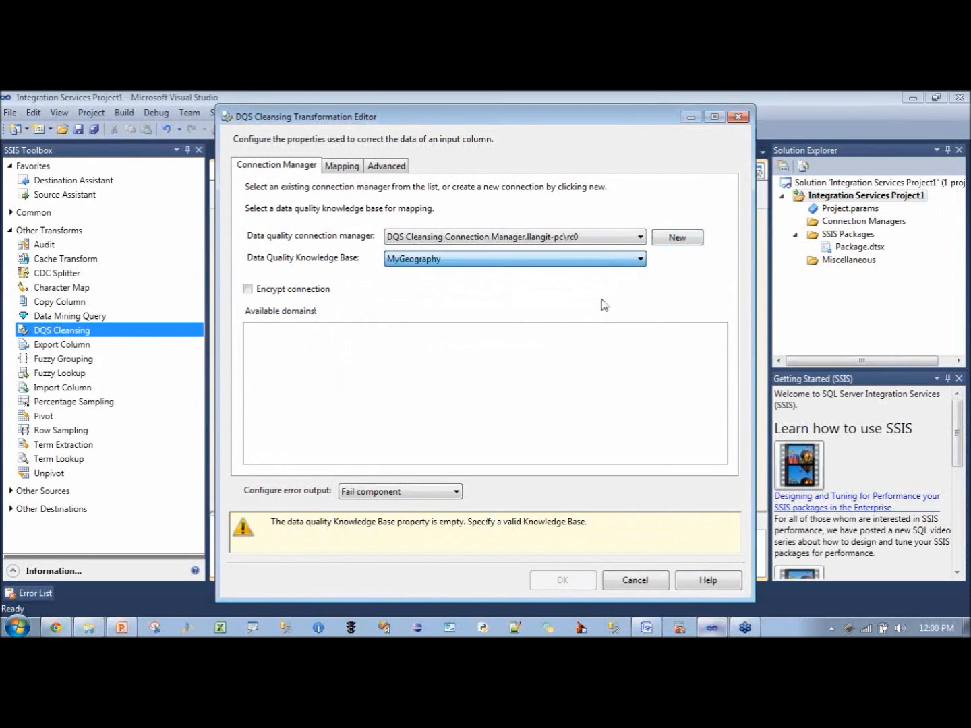
- Map the City input column to the US - Places domain in the DQS Cleansing transform
click(337, 167)
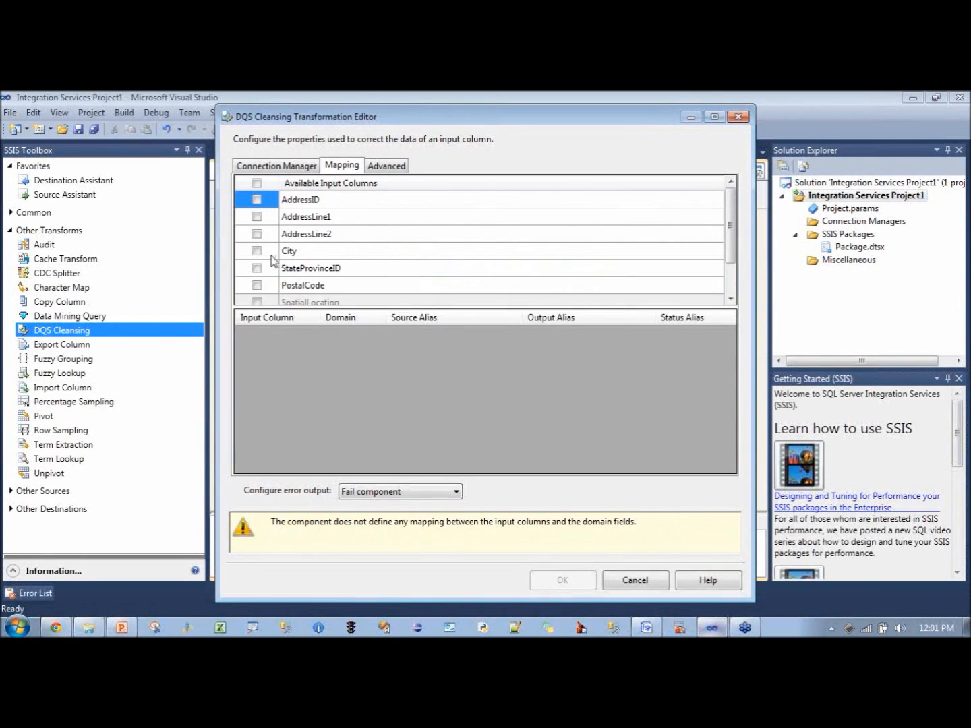
click(258, 255)
click(259, 254)
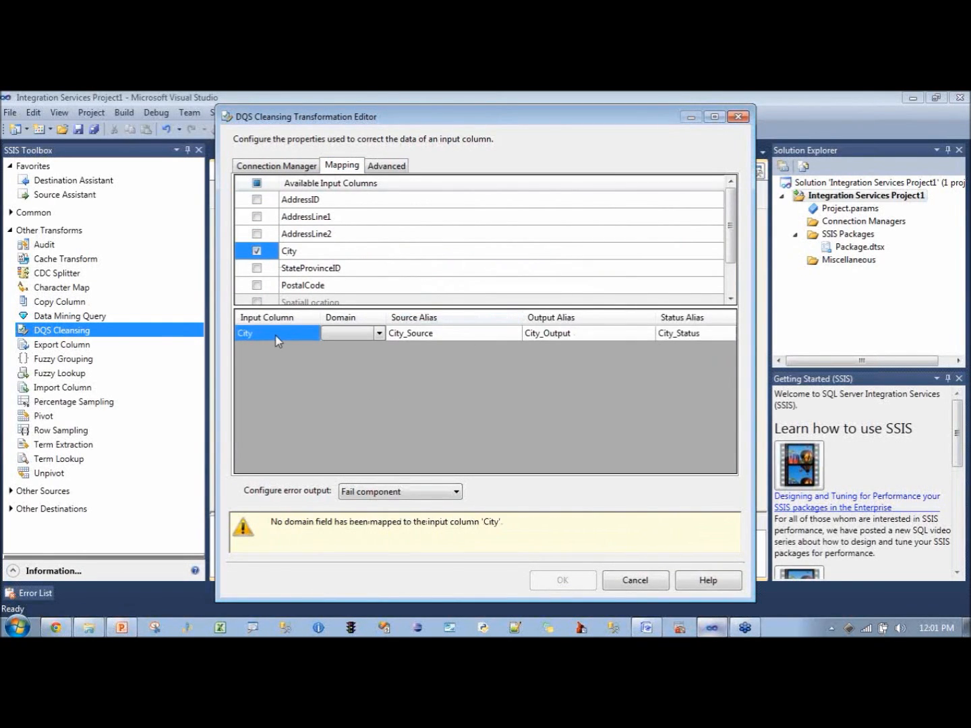
click(380, 333)
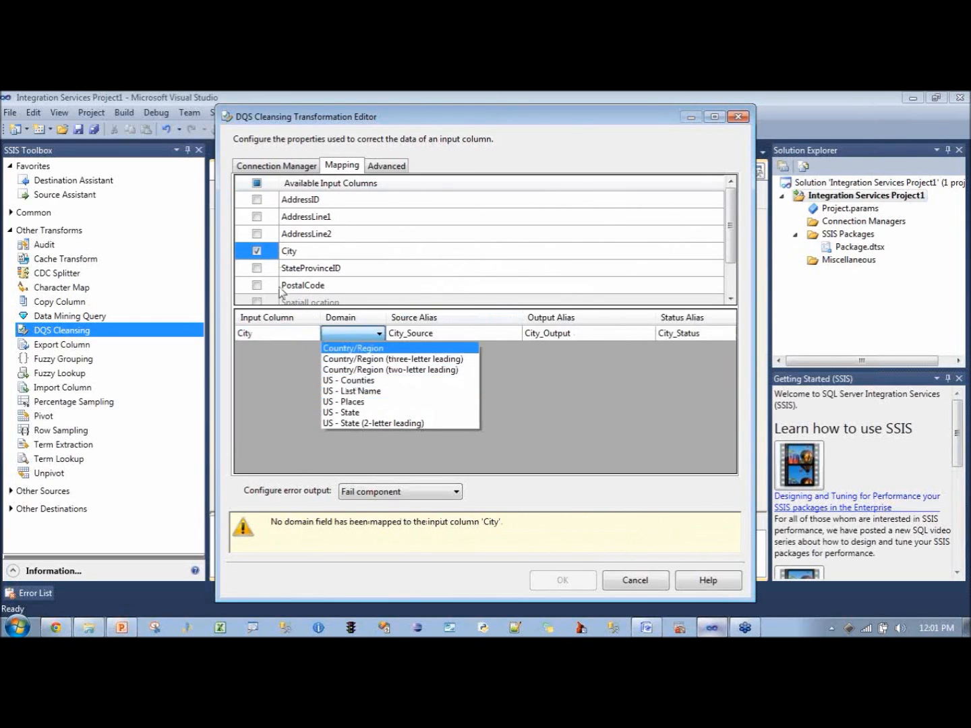
click(256, 257)
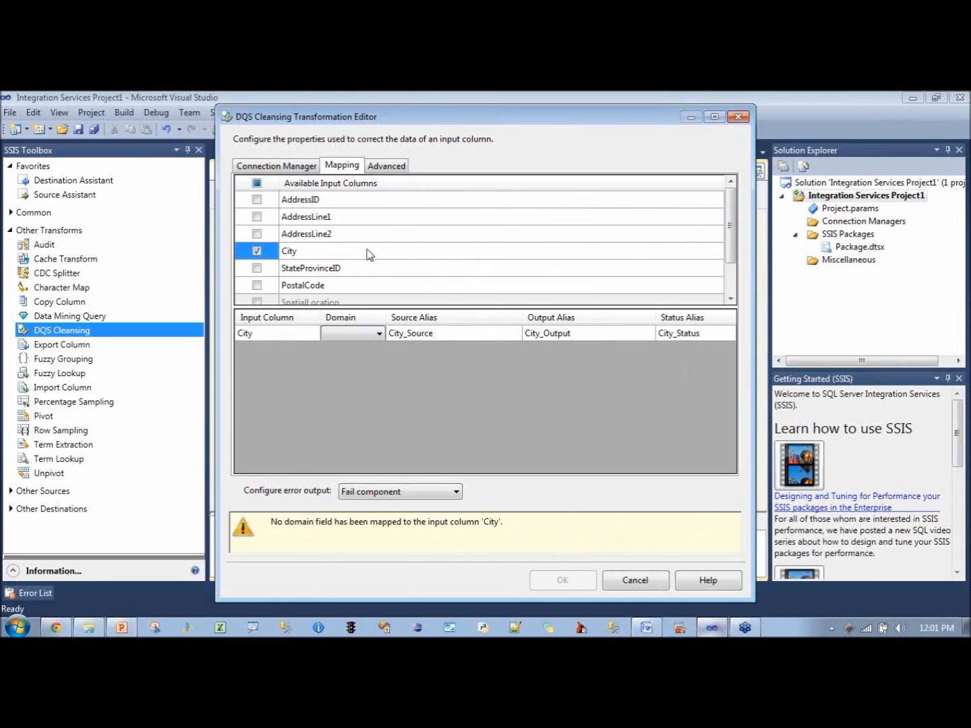
click(379, 334)
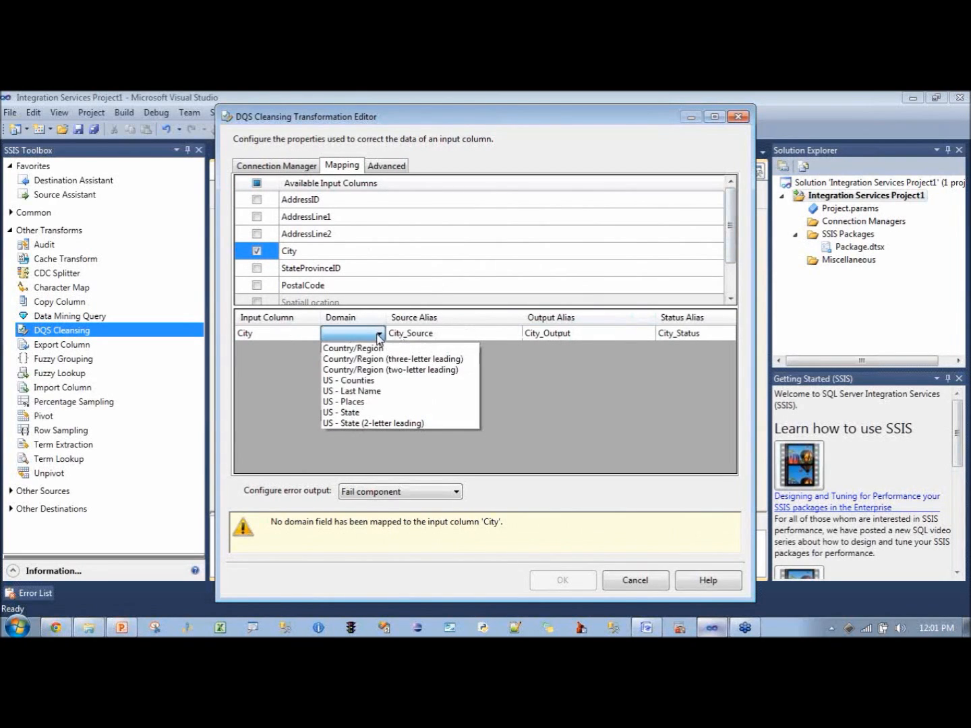
click(393, 412)
click(379, 352)
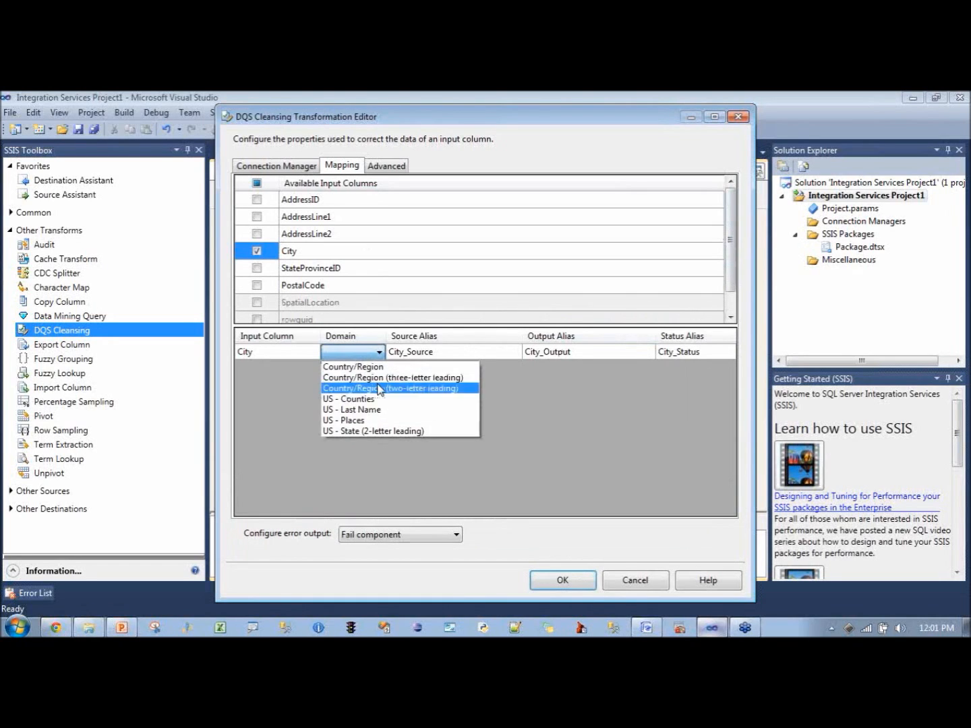
click(418, 421)
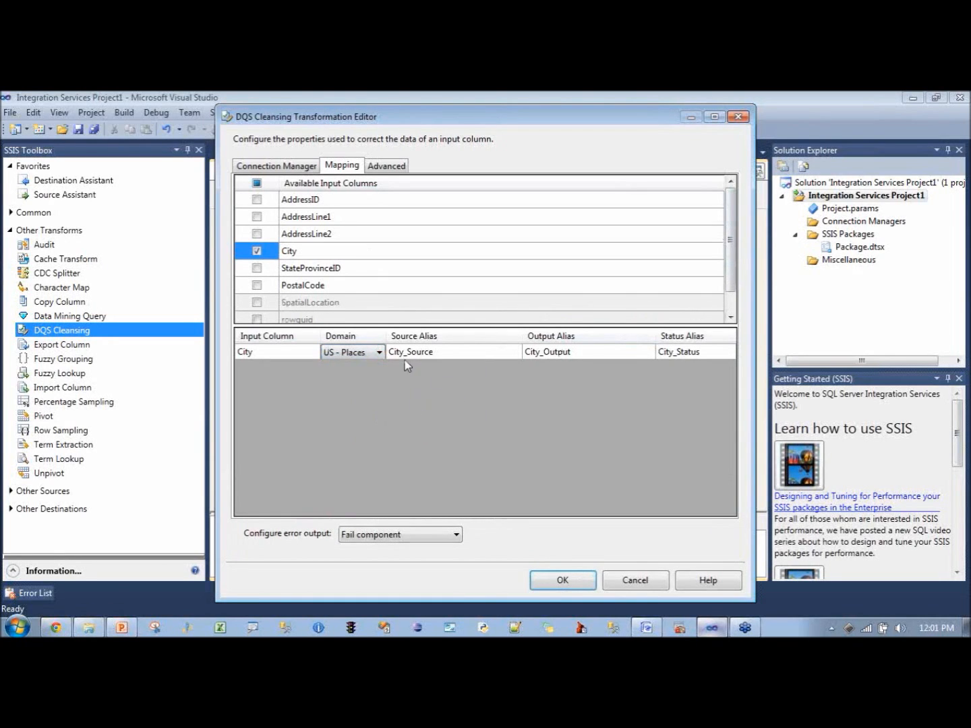
- Check the transform's advanced output options, accept its settings, and connect DQS Cleansing to the Flat File Destination
click(382, 166)
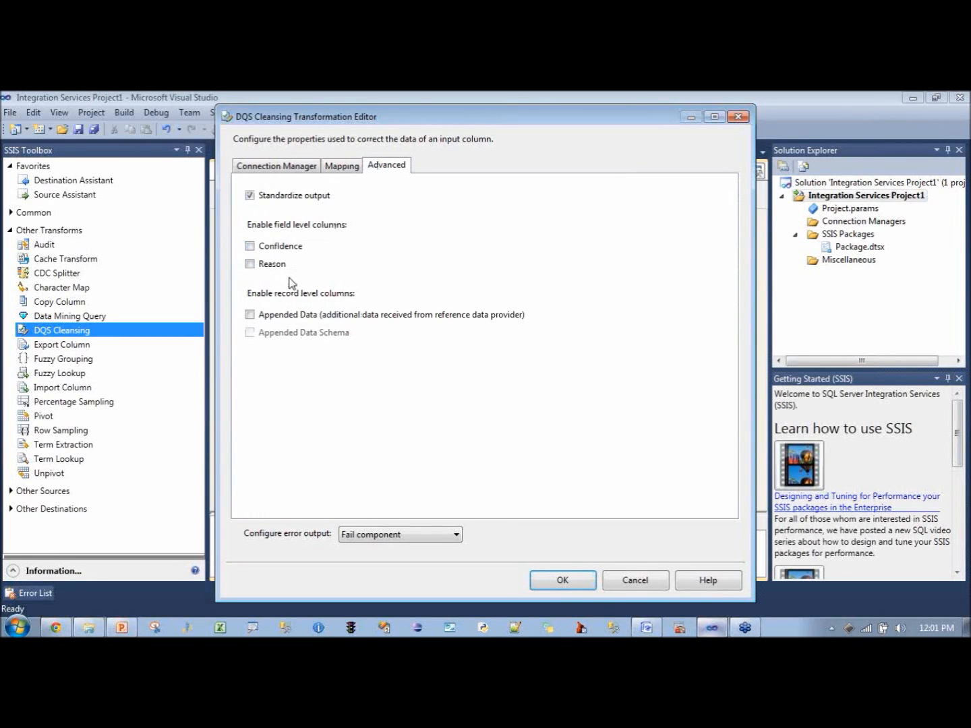
click(563, 580)
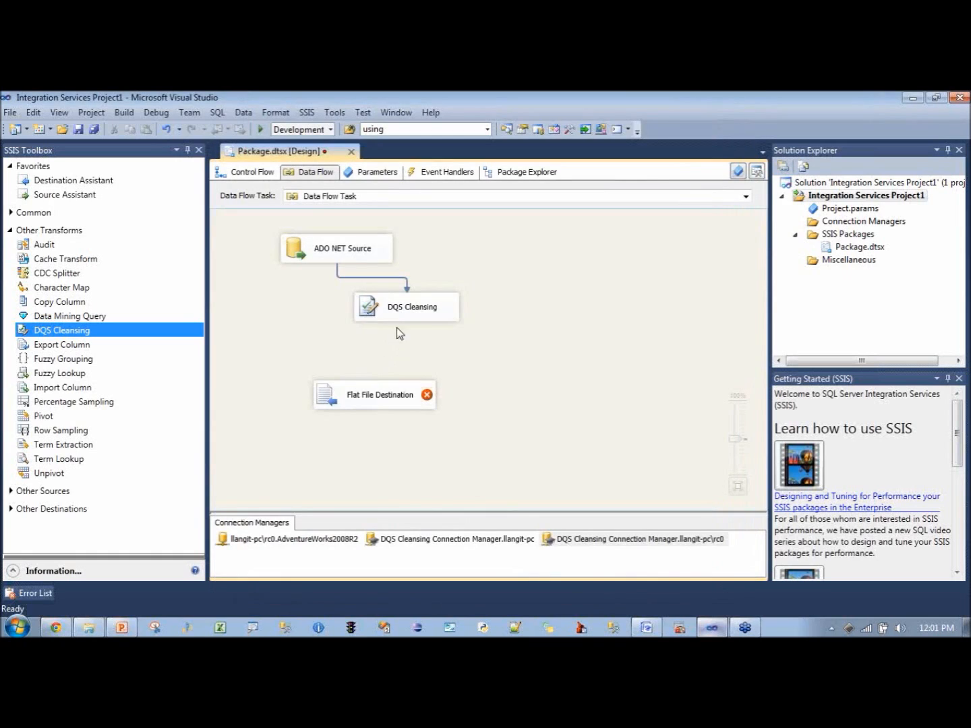
drag(416, 343, 375, 397)
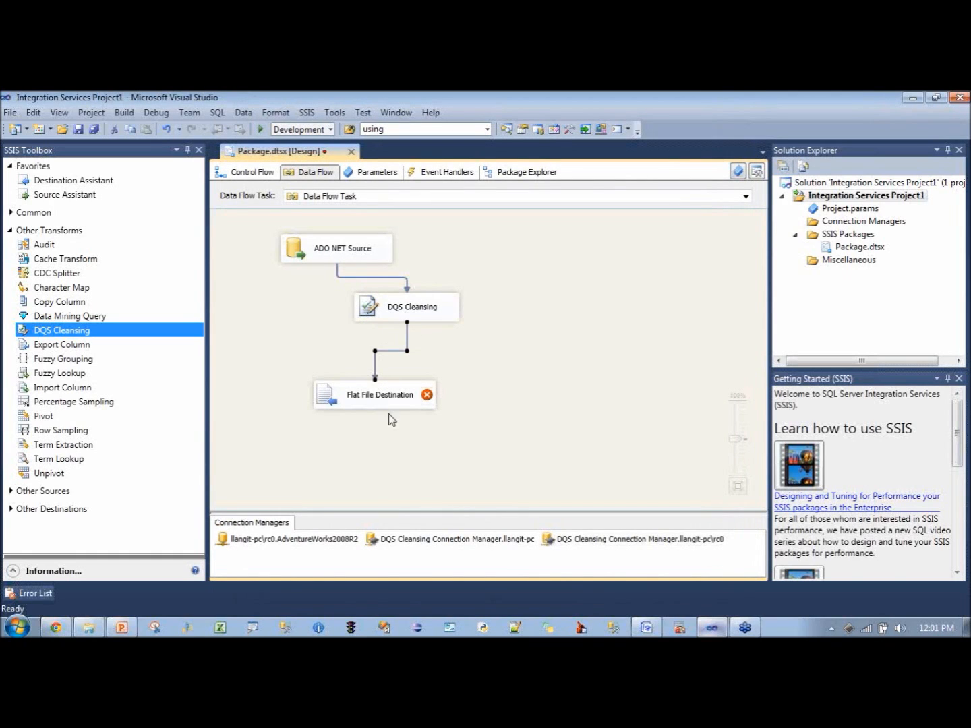